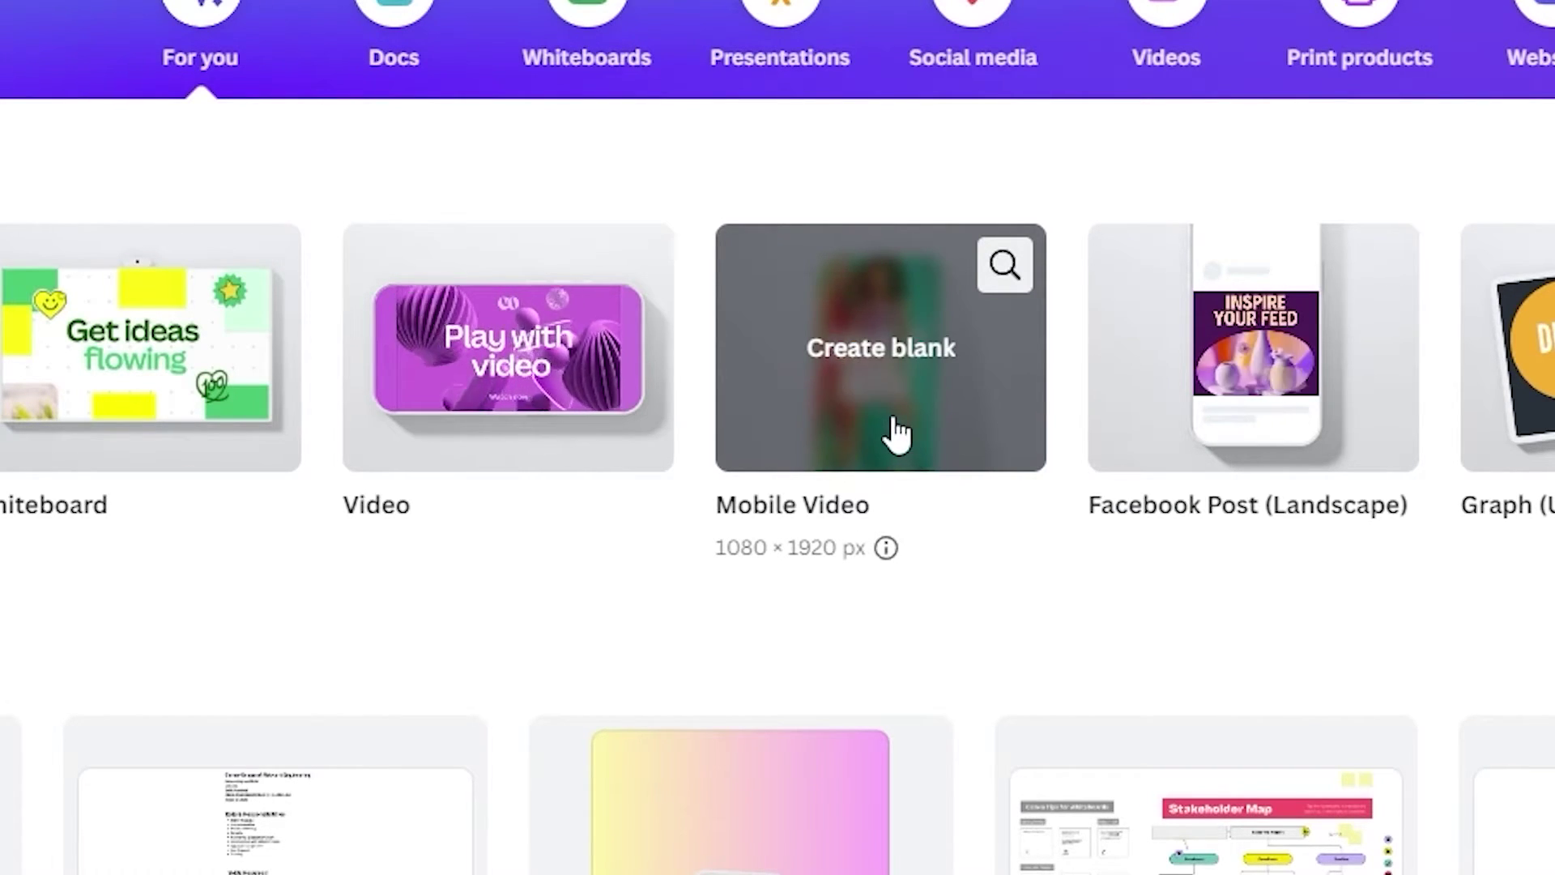
- Create a blank Mobile Video design and apply the grey and purple Live Podcast template from the recently used templates
left_click(894, 428)
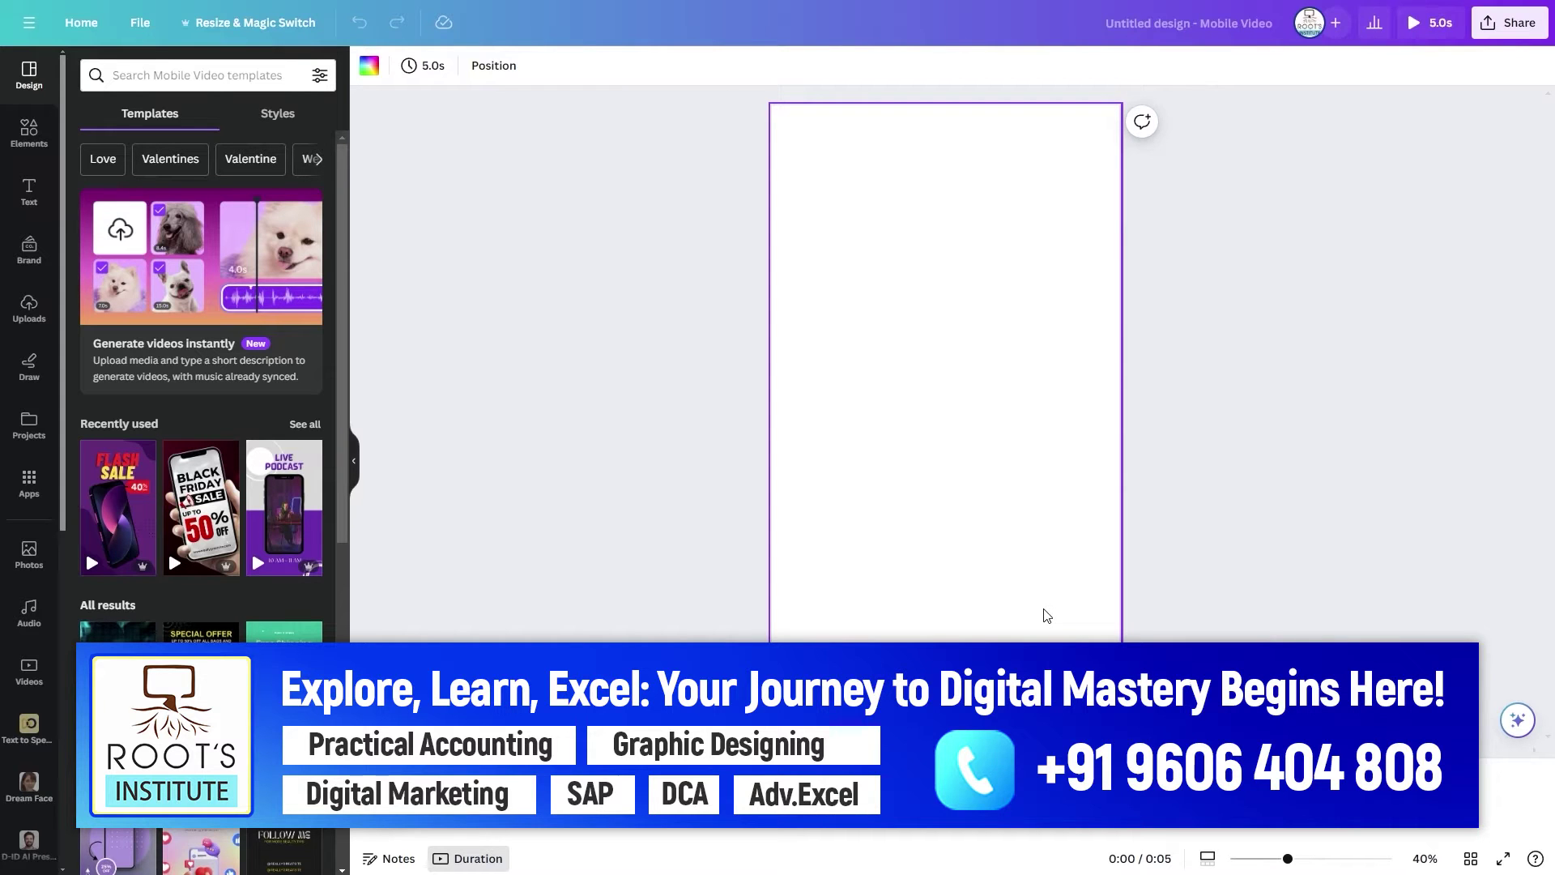
scroll(306, 463, "down", 6)
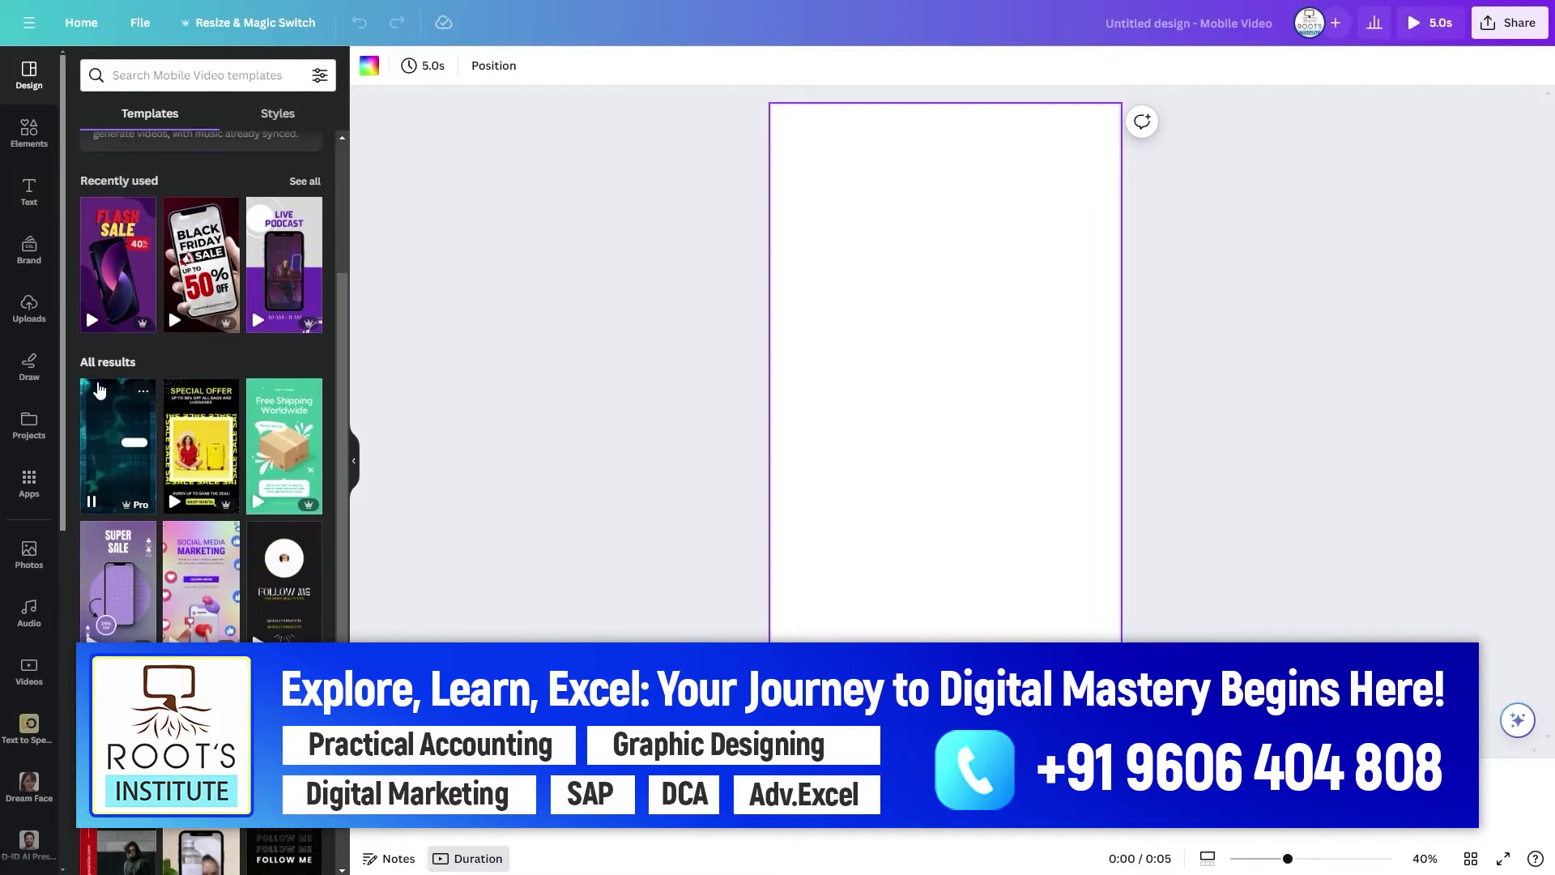
scroll(181, 430, "down", 2)
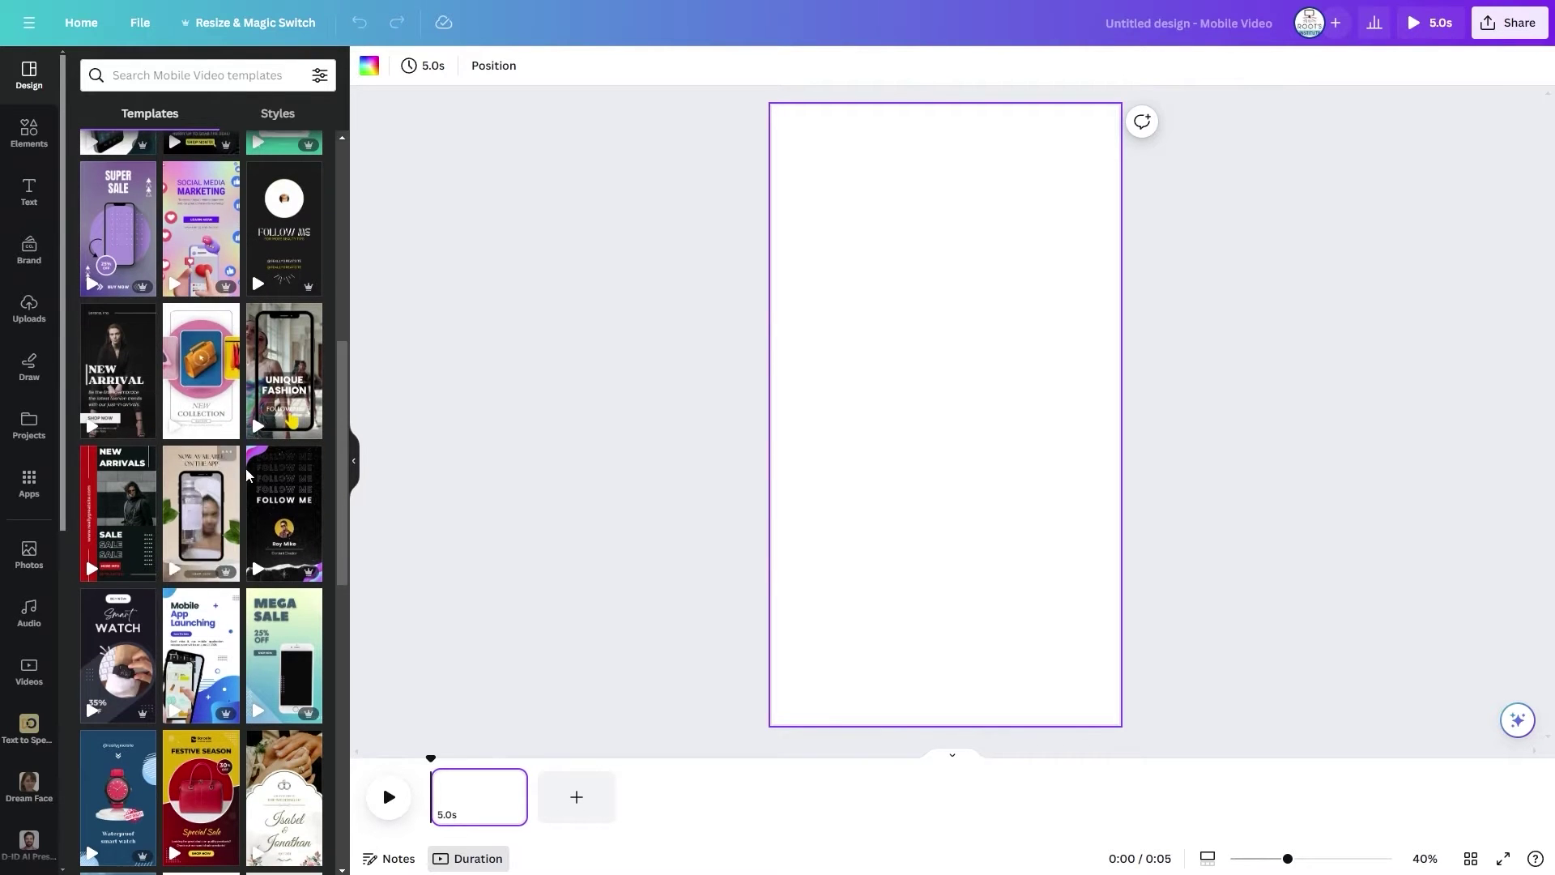
scroll(194, 567, "up", 8)
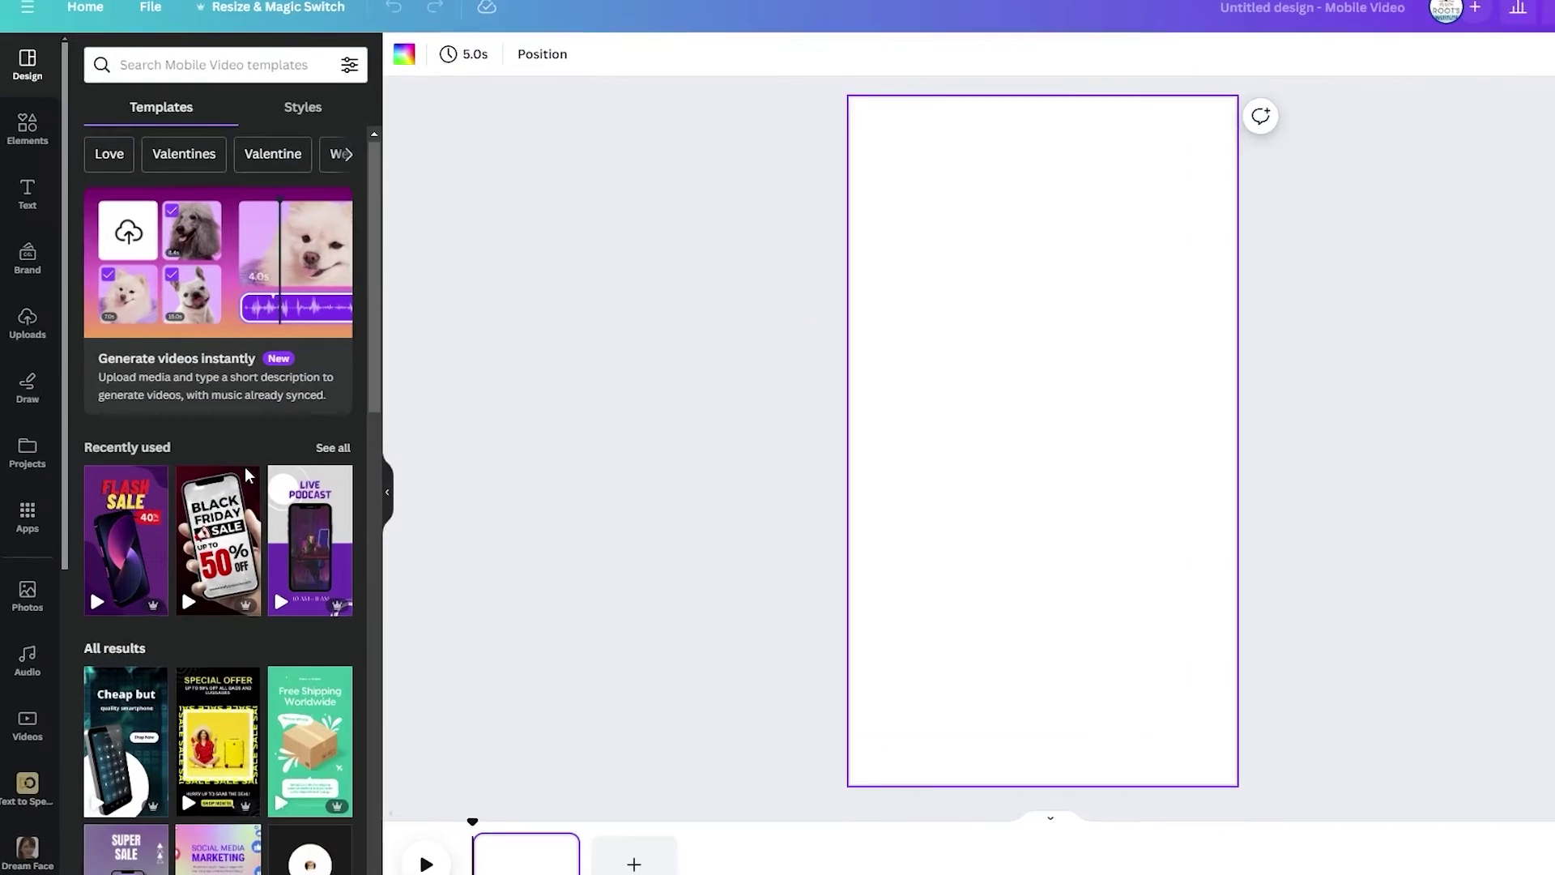
scroll(283, 567, "down", 9)
scroll(372, 707, "down", 4)
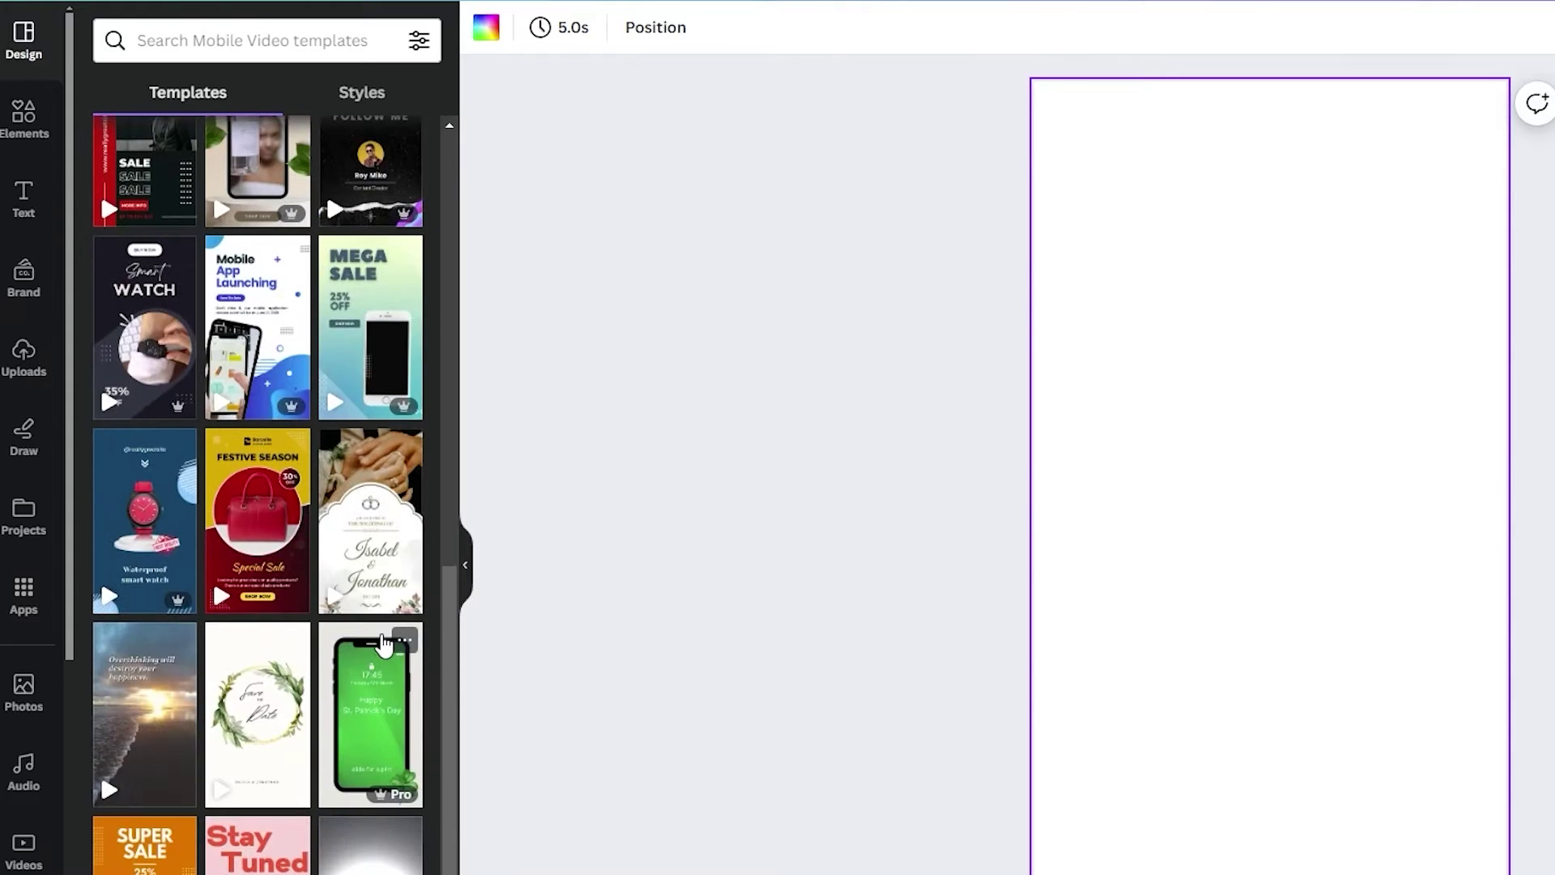
scroll(383, 644, "up", 10)
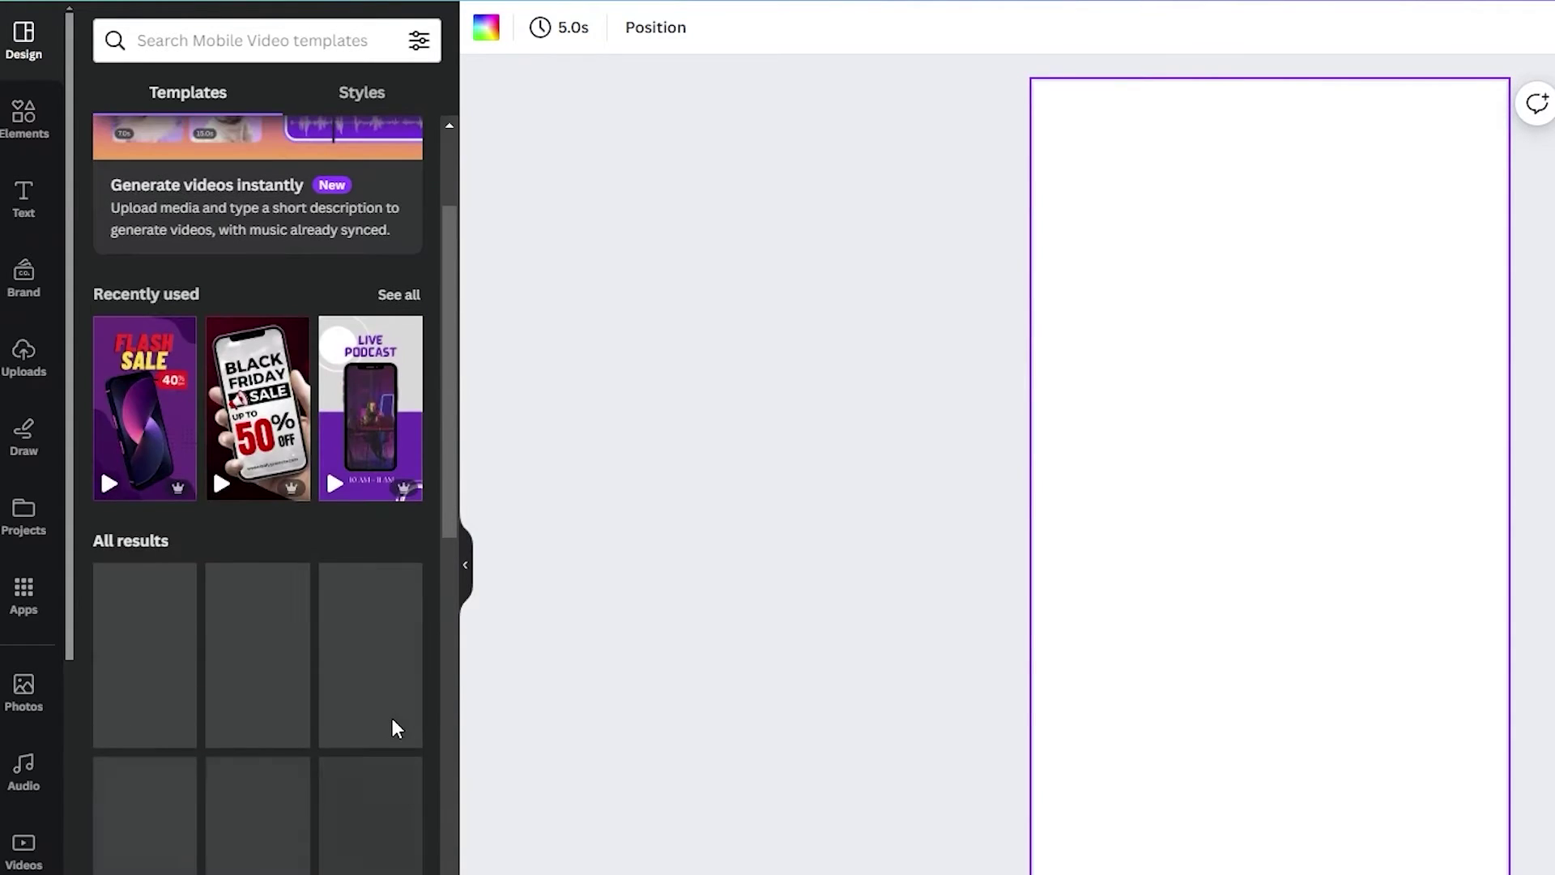
scroll(287, 615, "up", 3)
scroll(288, 615, "down", 4)
scroll(287, 616, "up", 4)
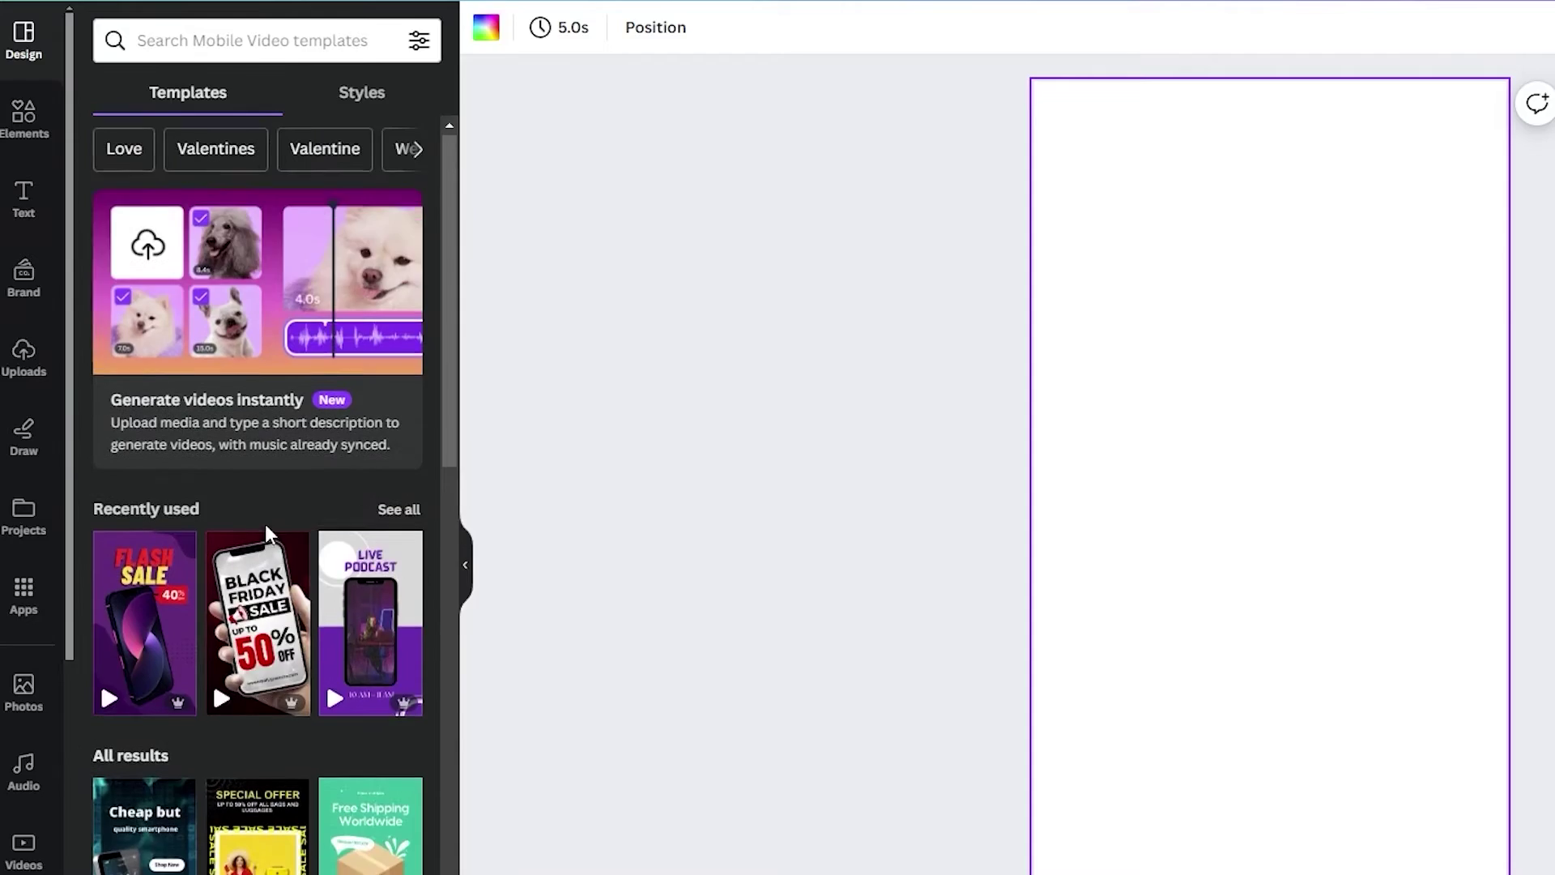
scroll(334, 682, "down", 3)
scroll(392, 461, "down", 1)
scroll(347, 556, "up", 2)
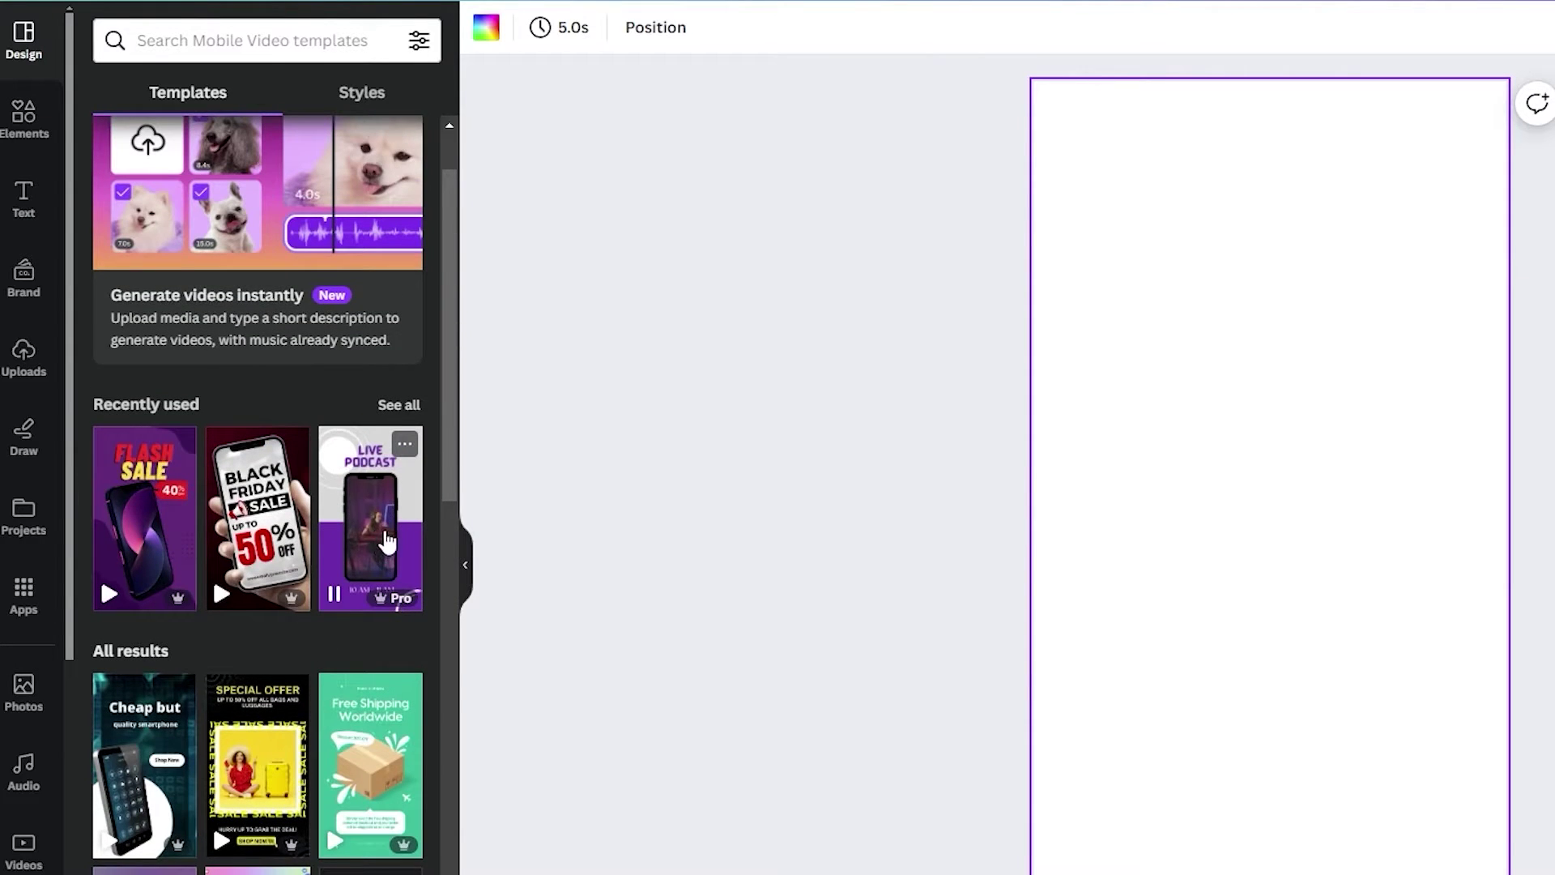
left_click(392, 557)
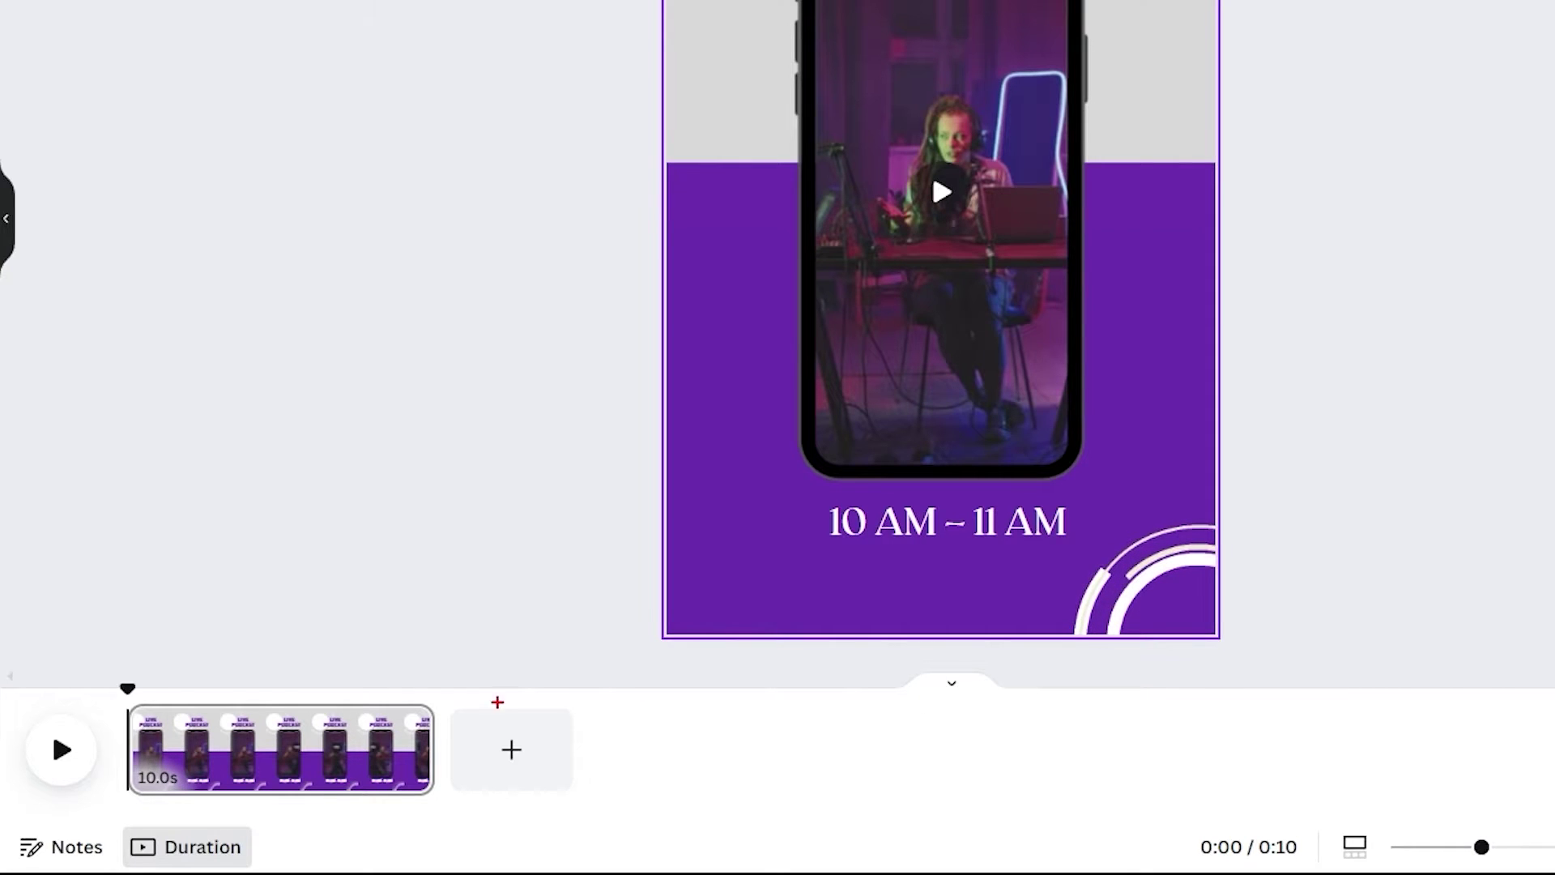
- Shorten the template page to 2.0 seconds and duplicate it
mouse_move(432, 768)
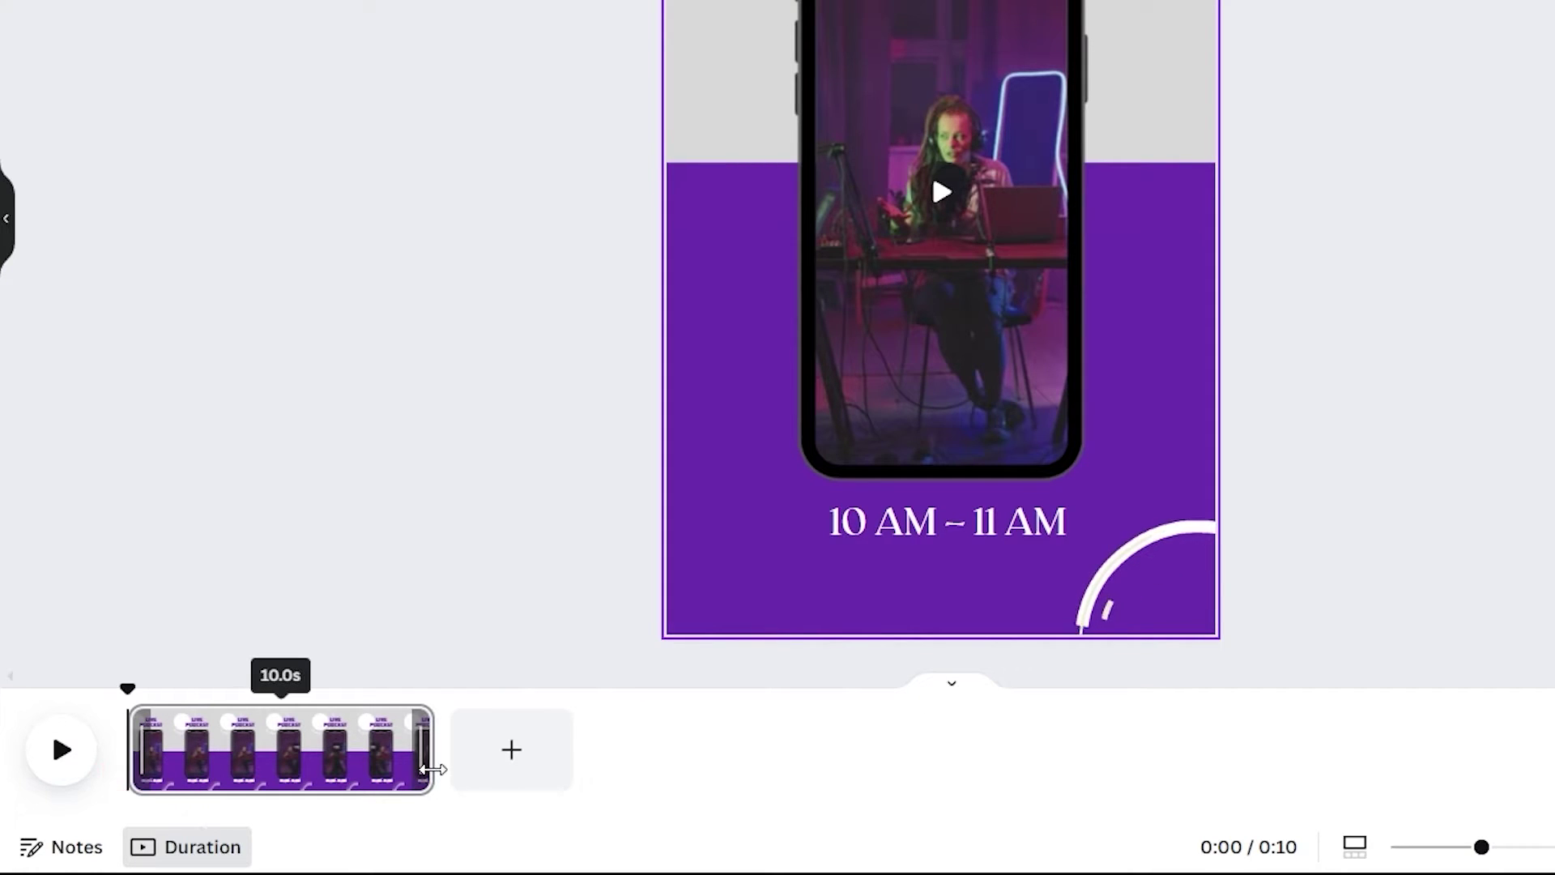
left_click_drag(423, 768, 217, 792)
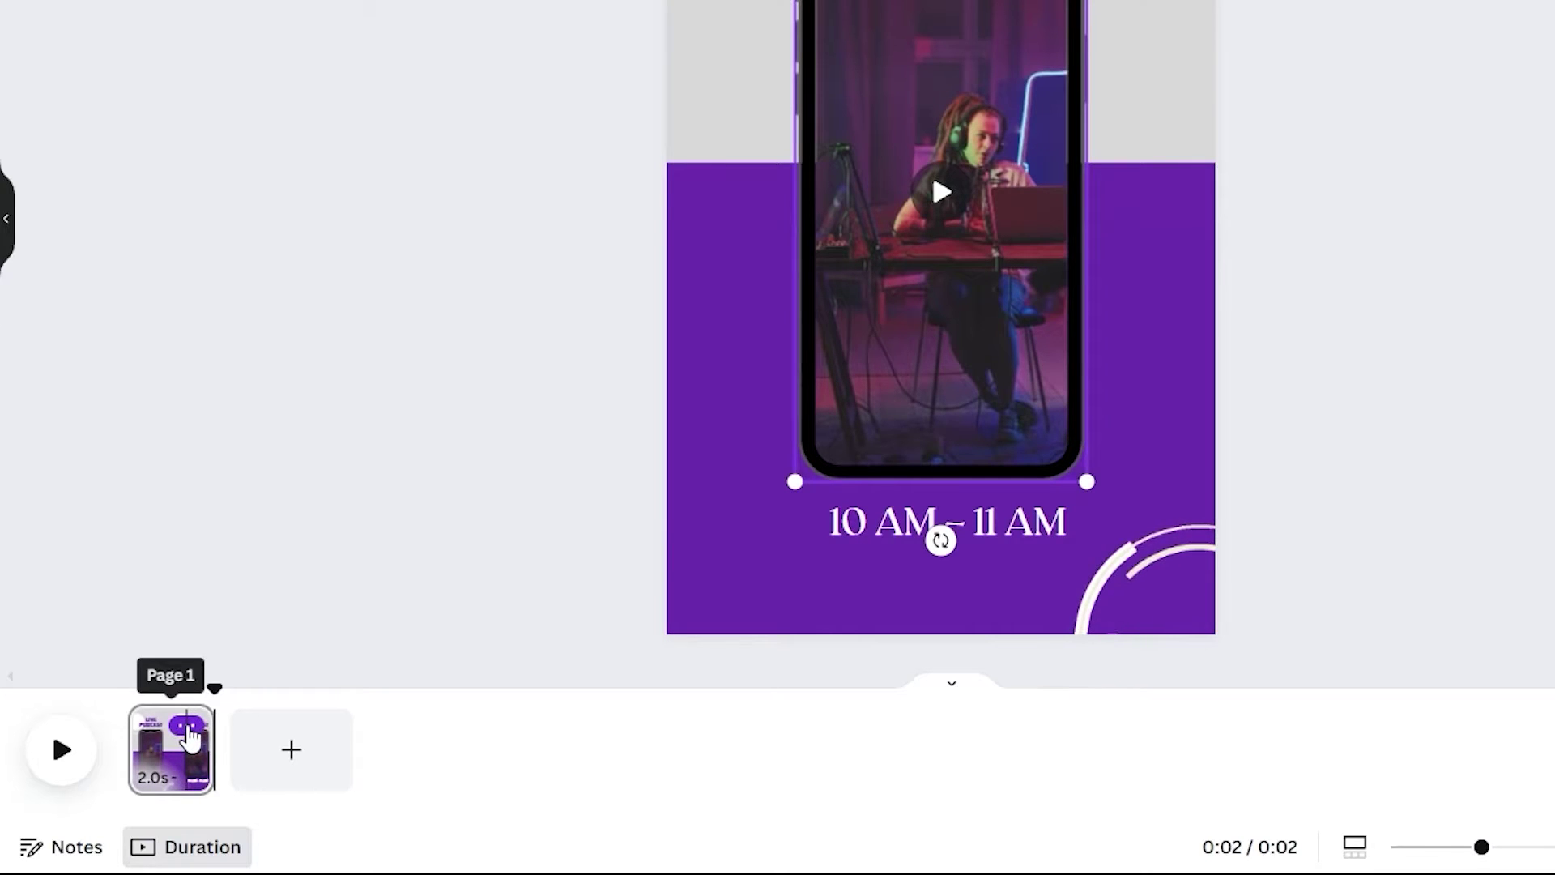
left_click(186, 727)
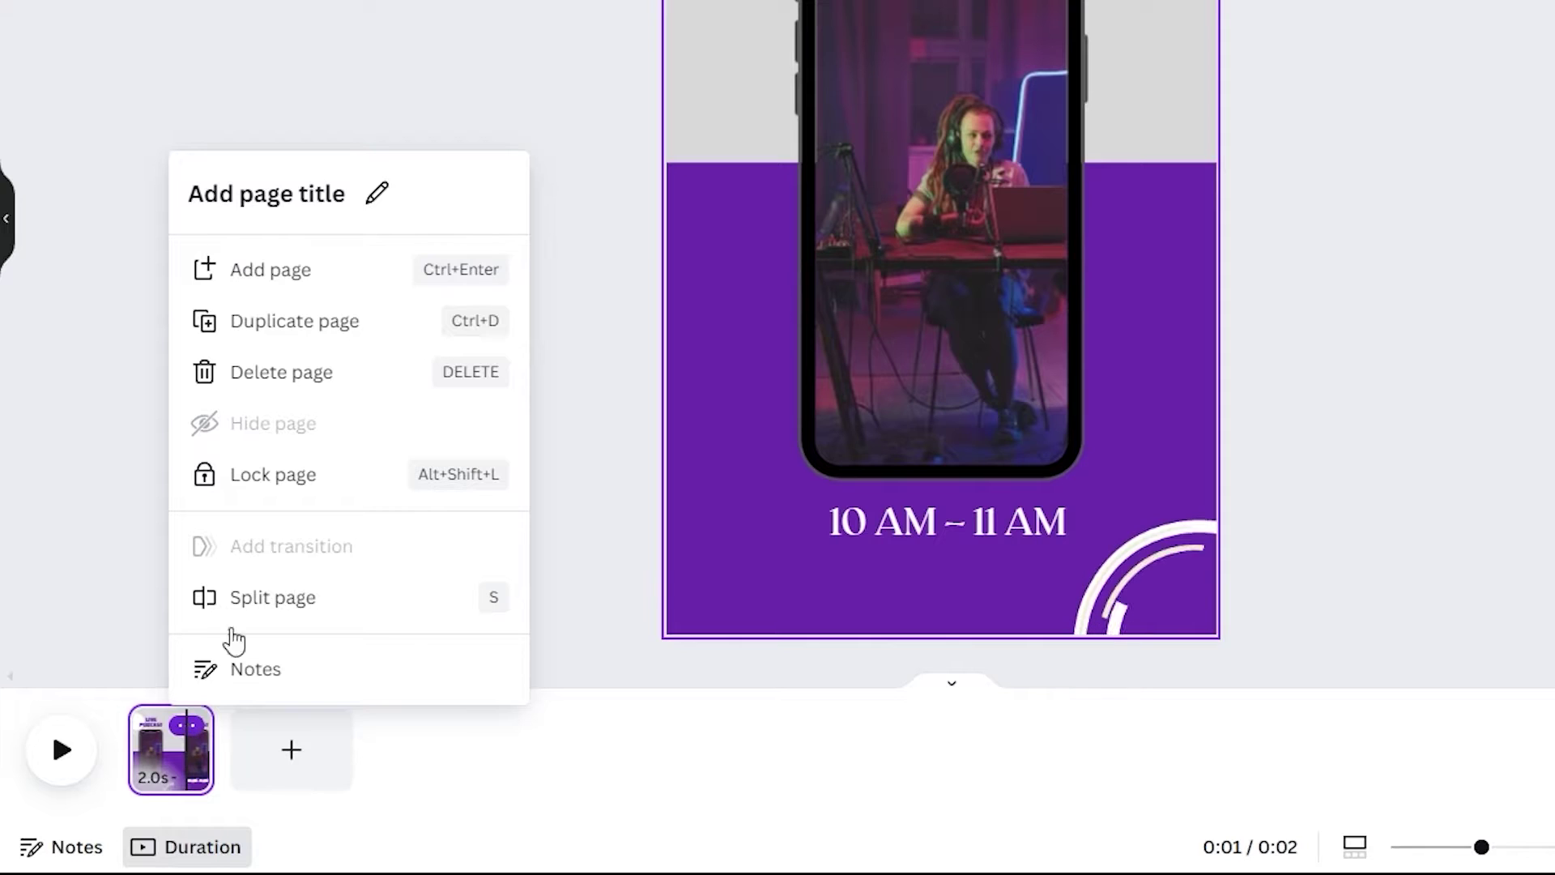
left_click(285, 321)
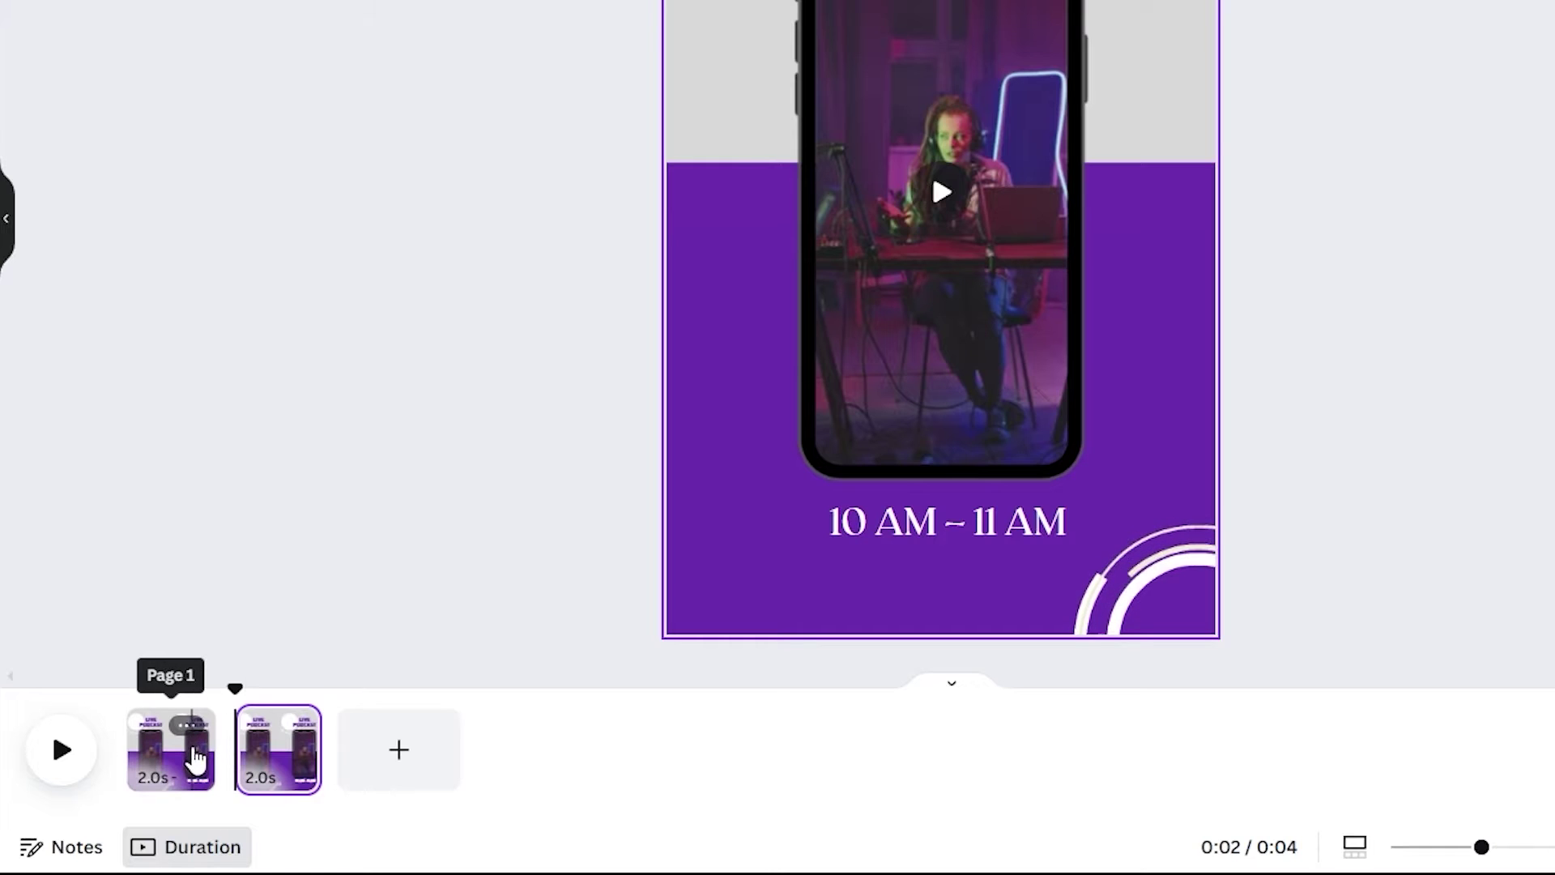
- Remove the podcast video and its phone frame from the first page
left_click(158, 749)
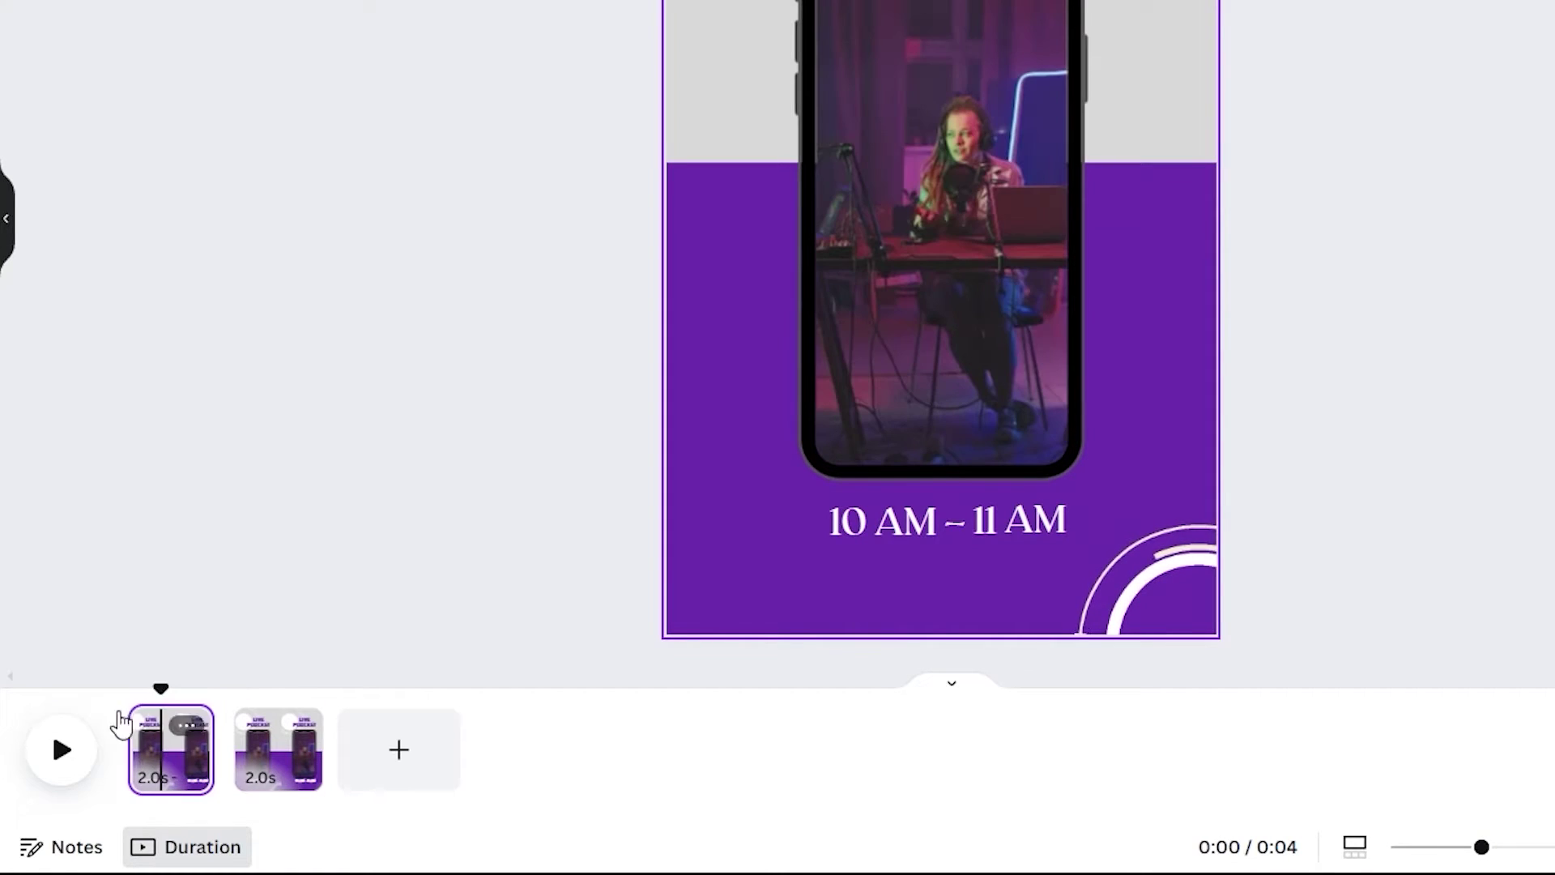
left_click(934, 158)
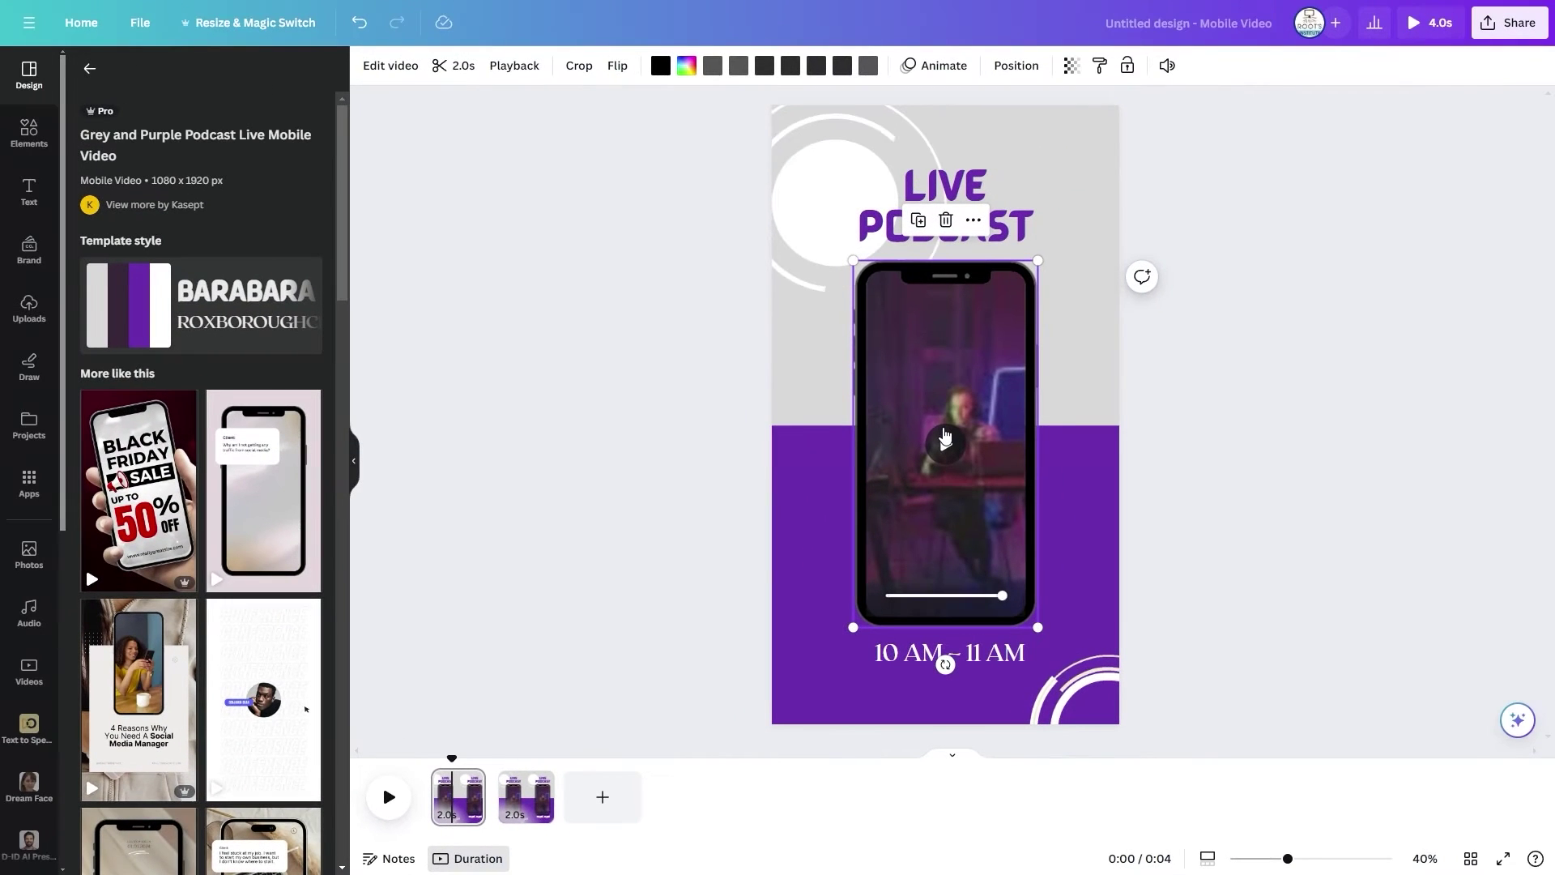
key("Delete")
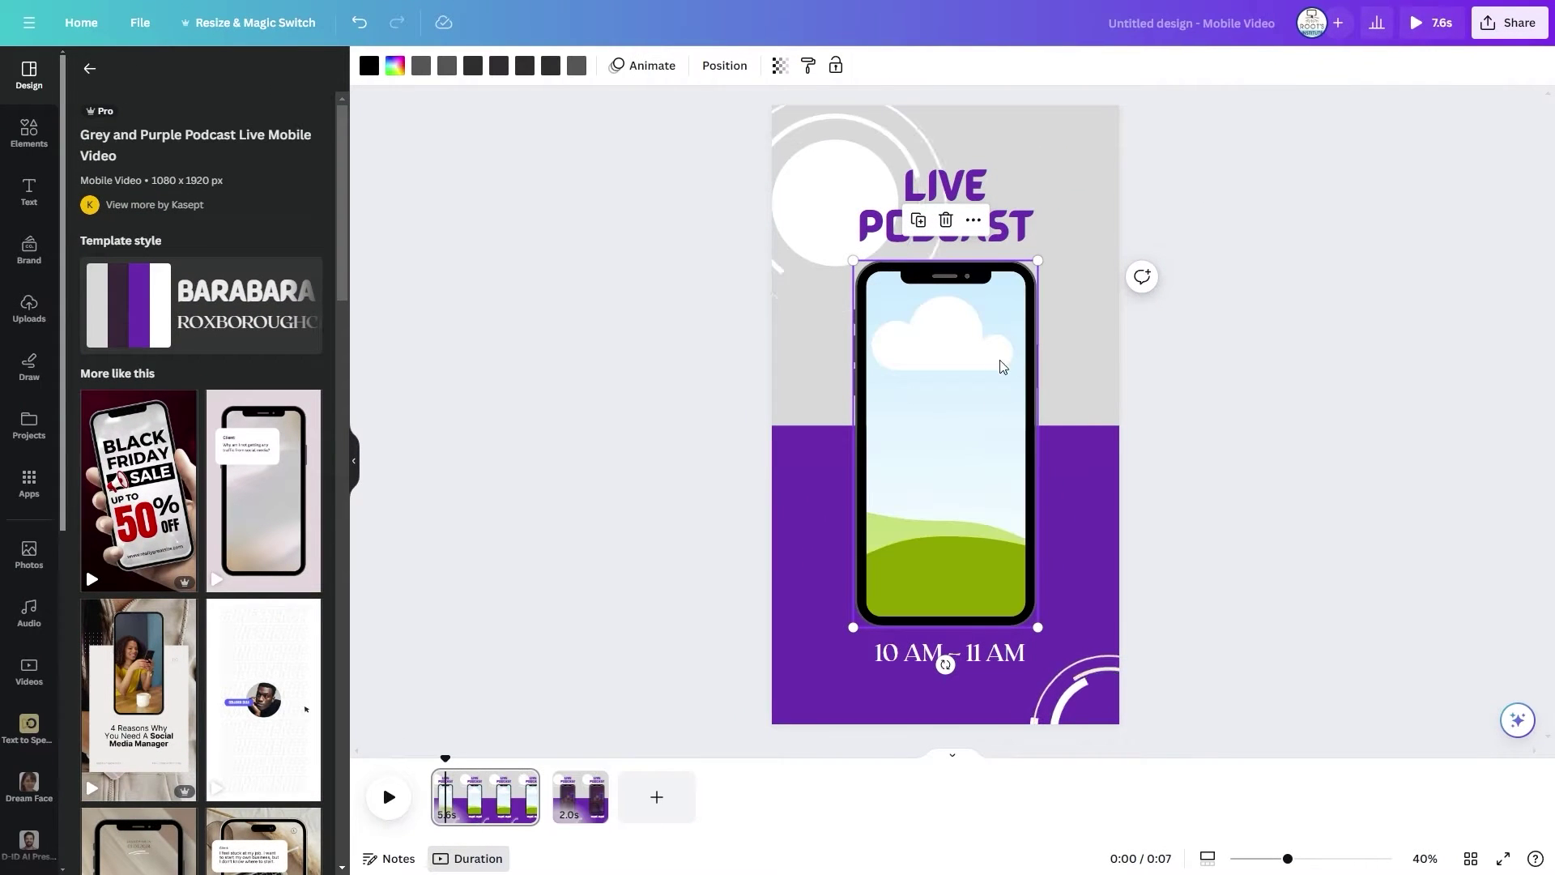
left_click(945, 221)
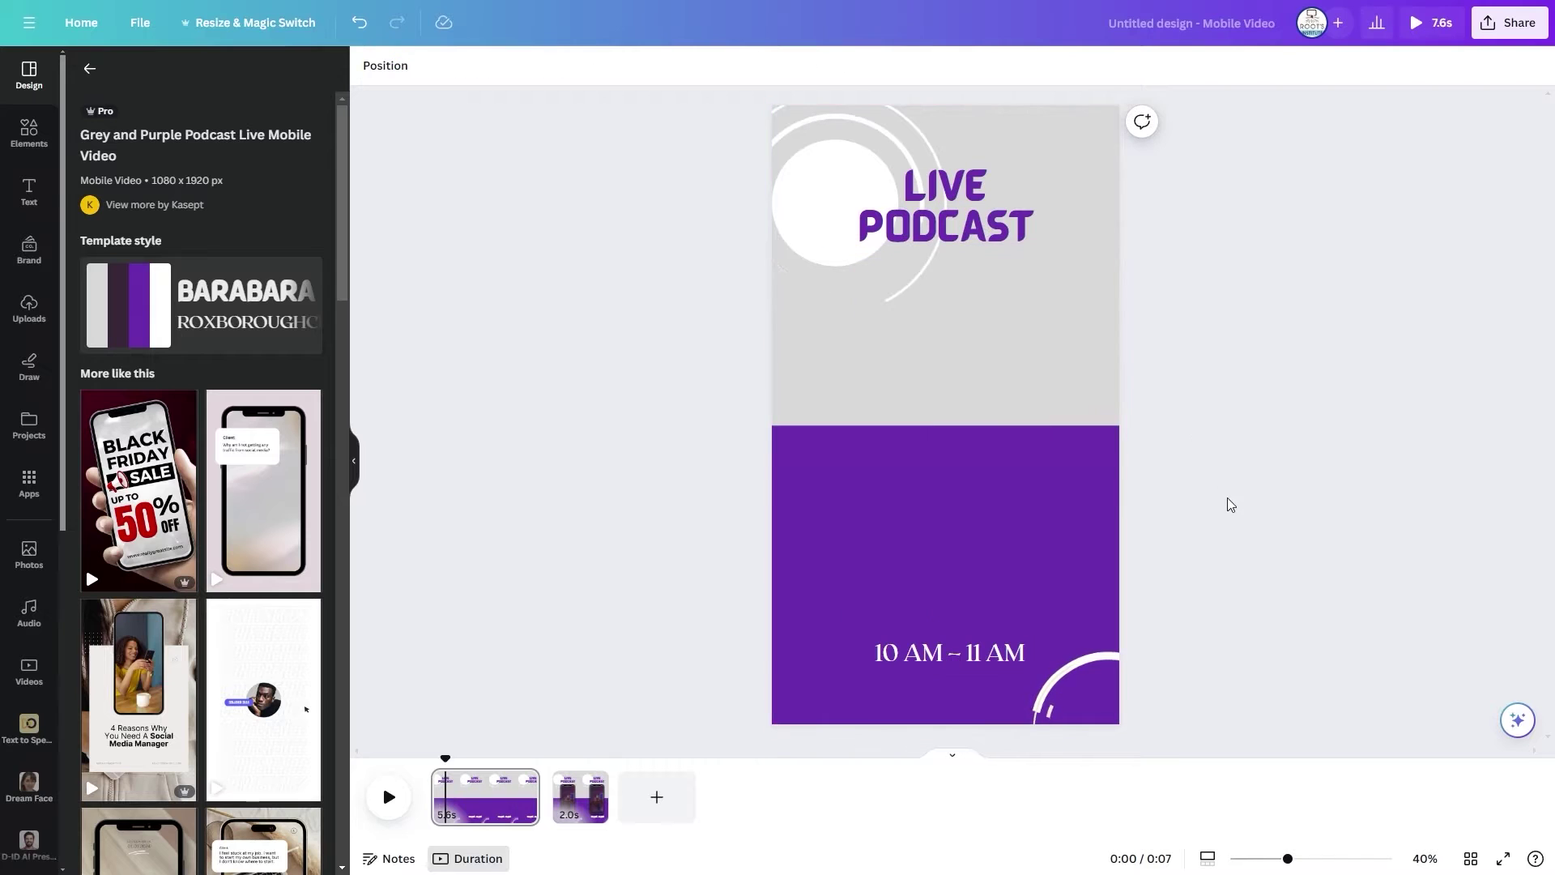
- Move the LIVE PODCAST heading down to just above the purple block and enlarge it to font size 89
left_click(978, 231)
left_click_drag(985, 226, 972, 399)
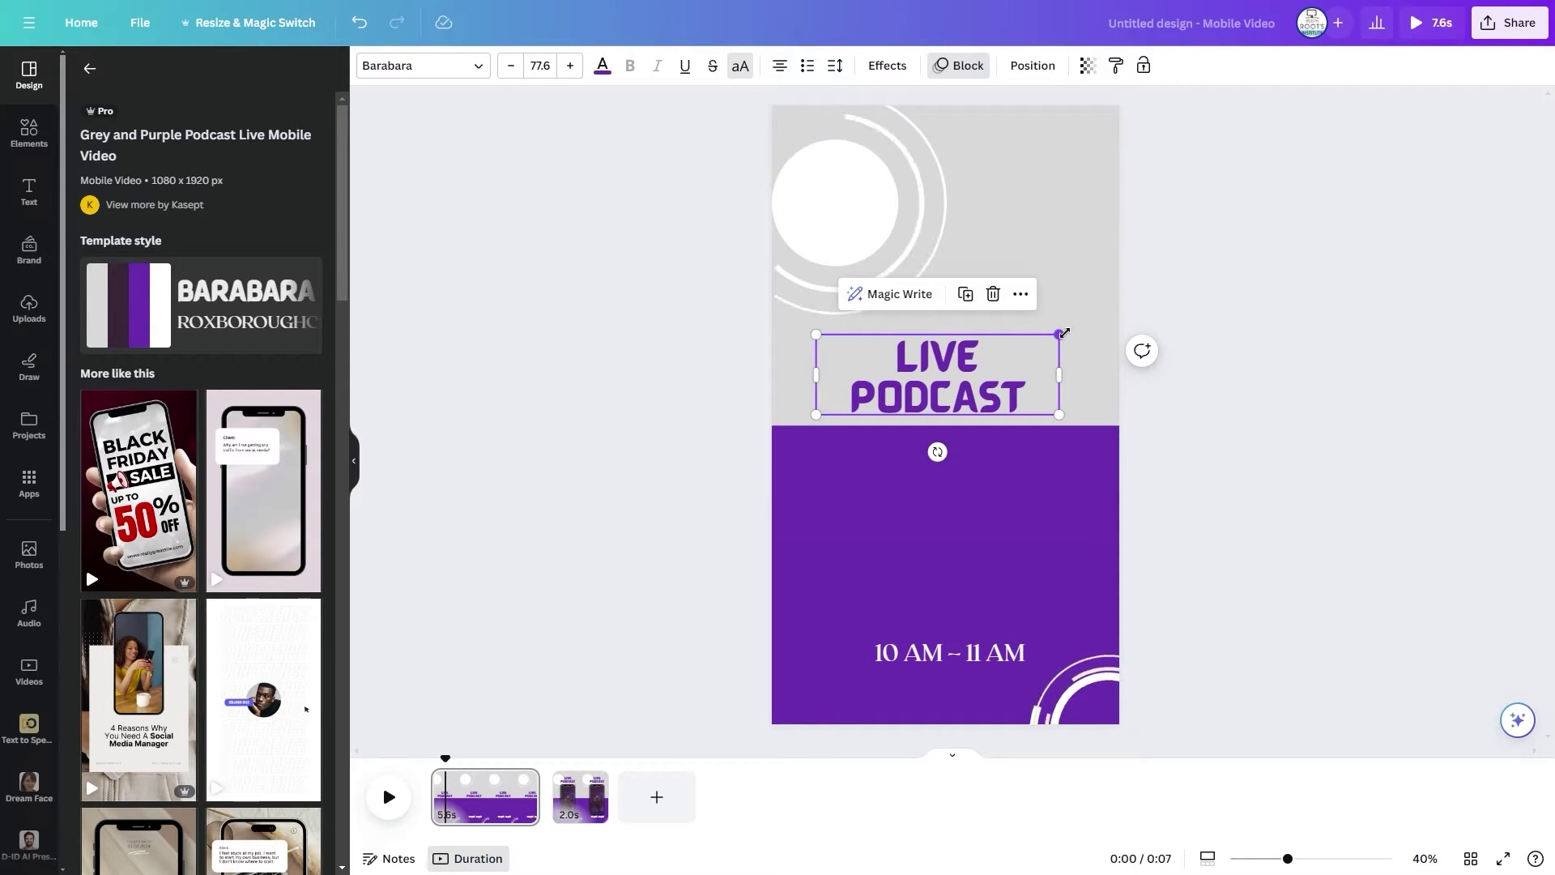
left_click_drag(1064, 328, 1095, 318)
- Delete the purple block, then shift the heading slightly down to mid-page and enlarge it to about font size 97.4
left_click(1006, 518)
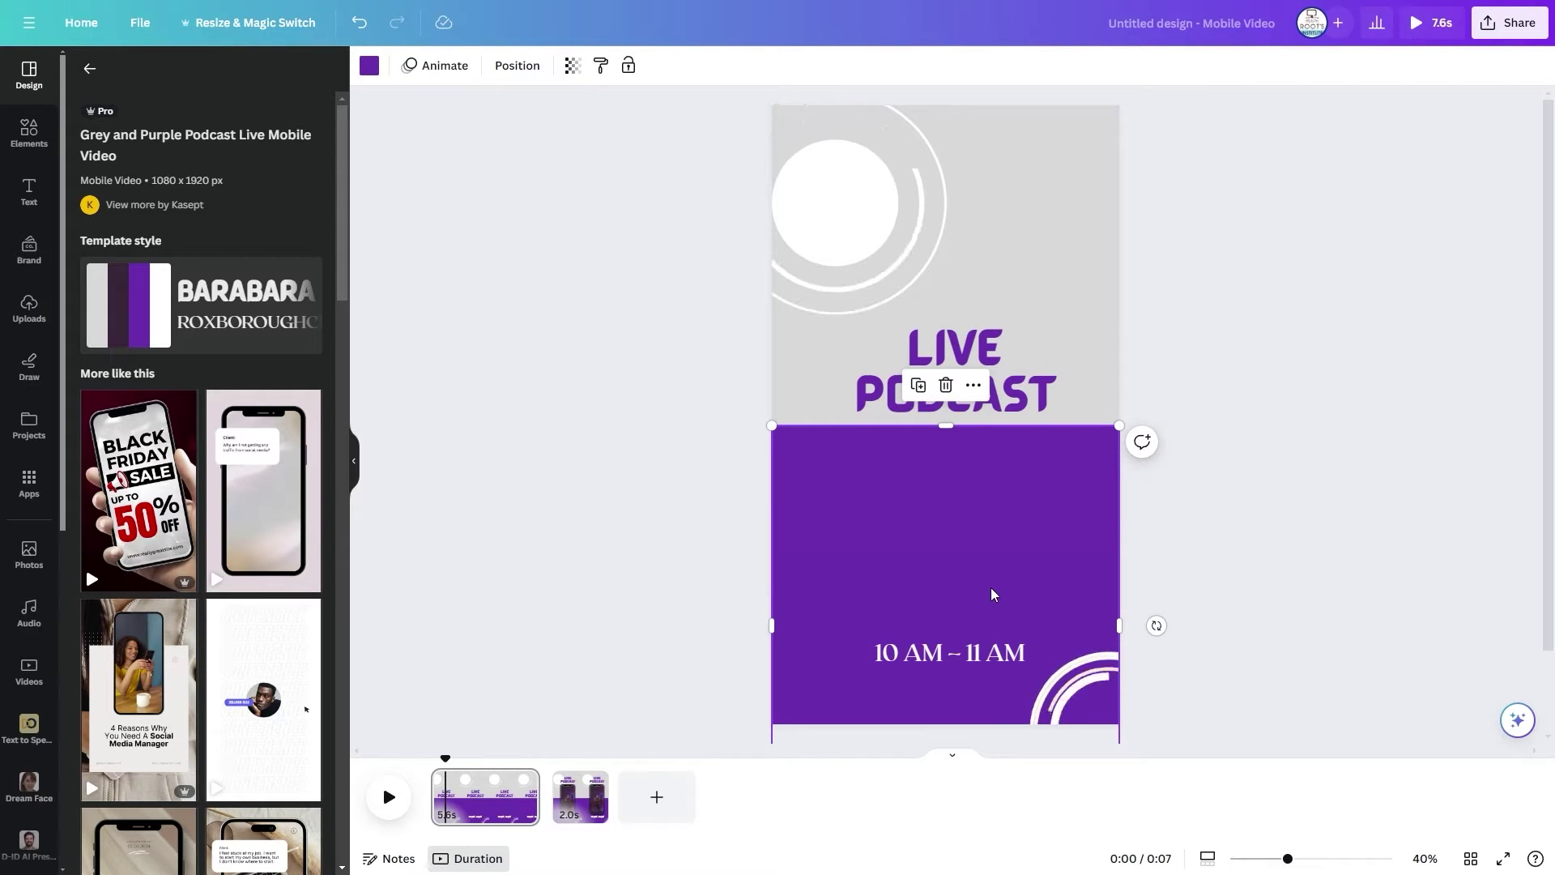
key("Delete")
left_click_drag(993, 406, 989, 438)
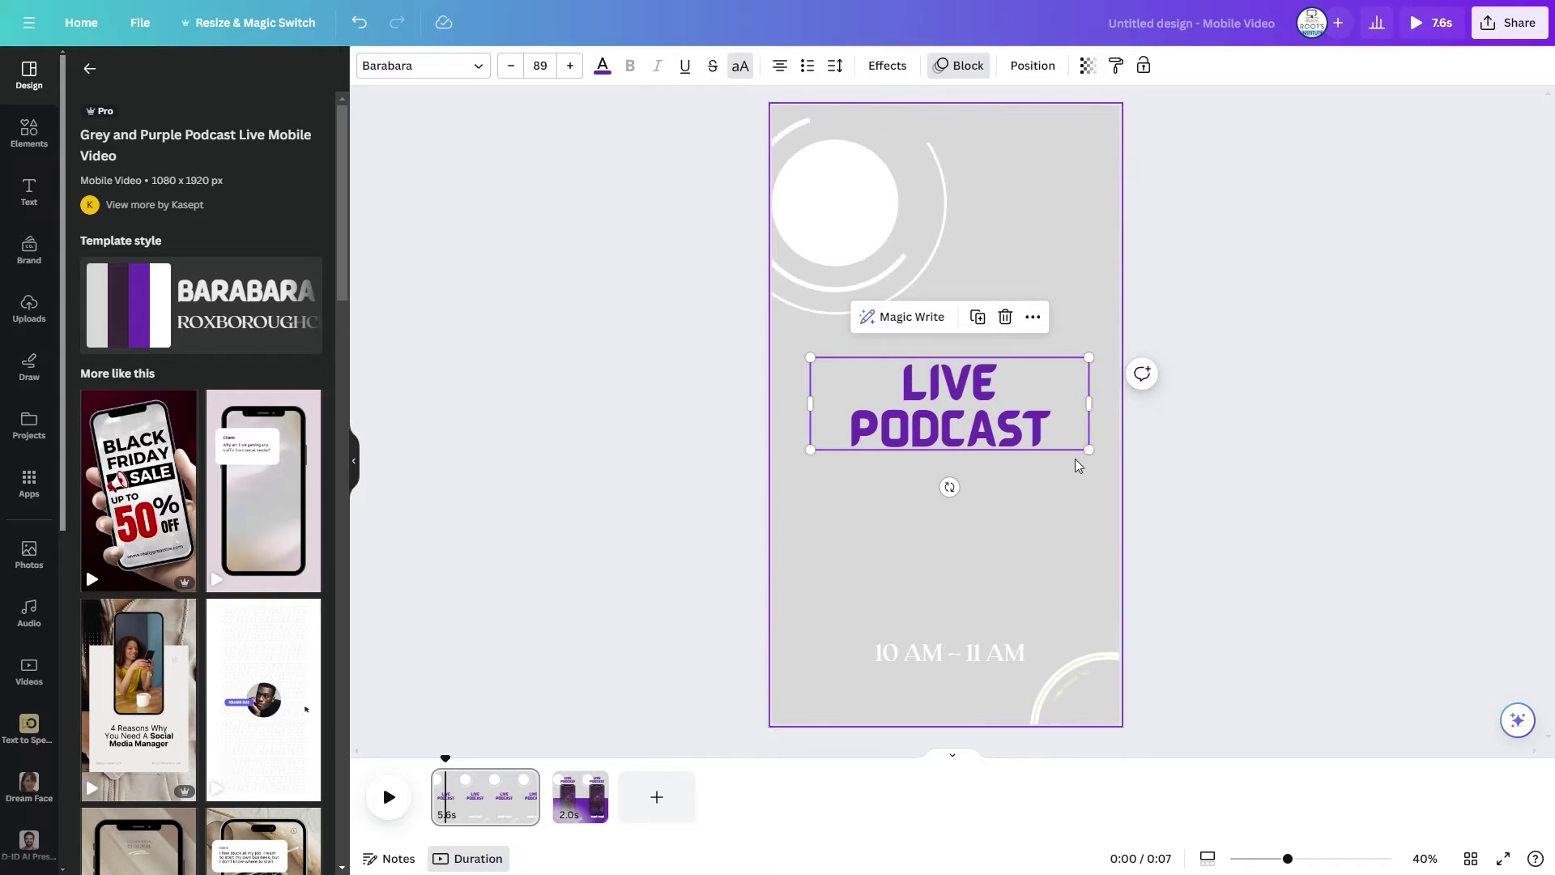
left_click_drag(1089, 449, 1102, 454)
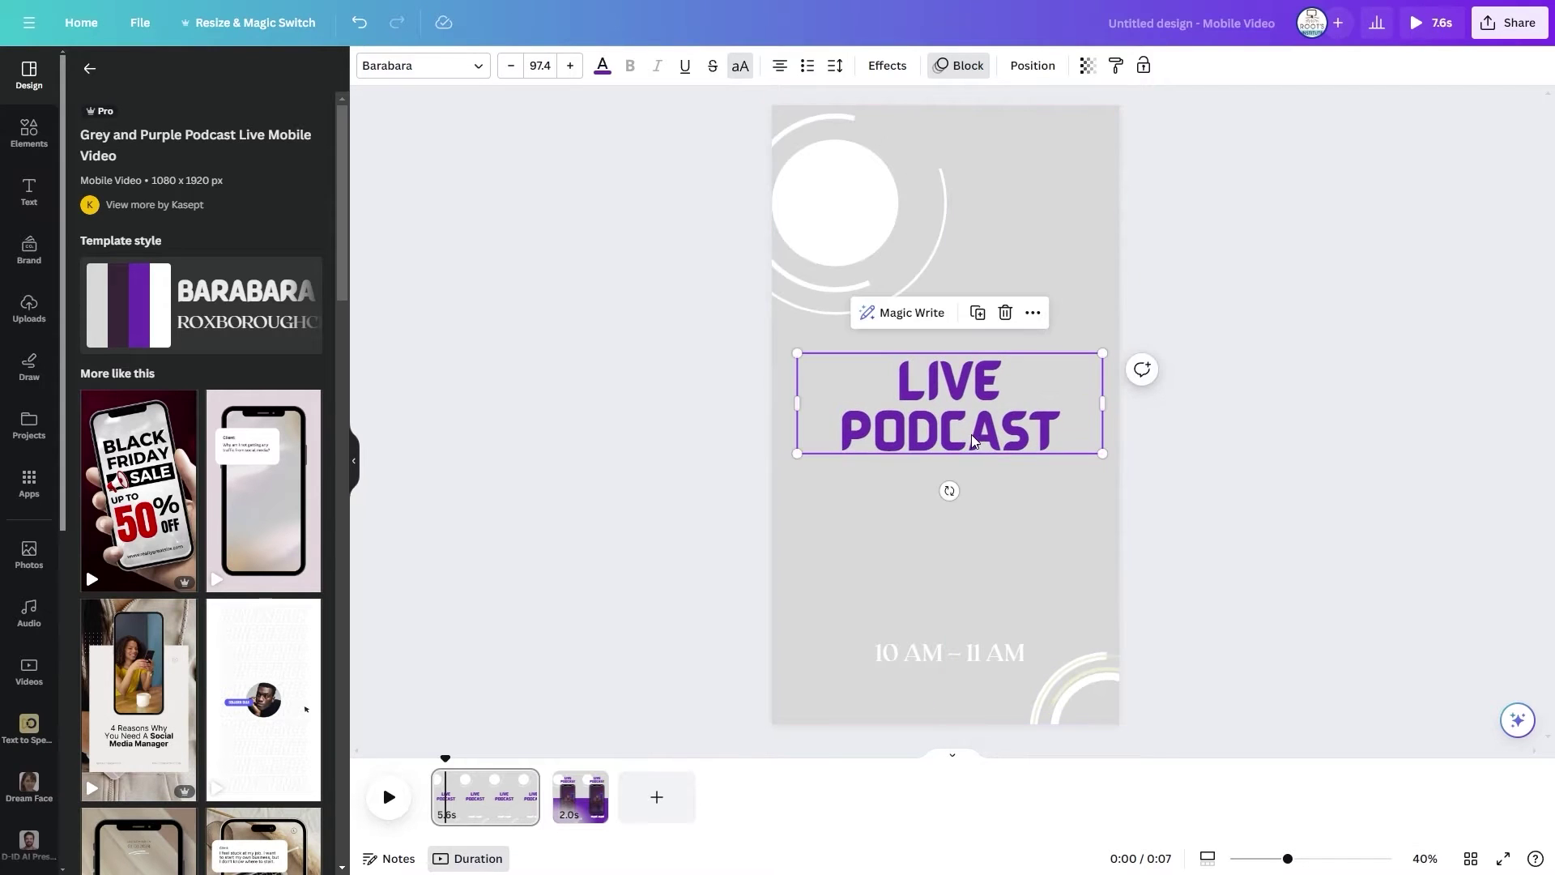
- Replace the heading text on the first page with BIGGEST and nudge it slightly down
double_click(970, 434)
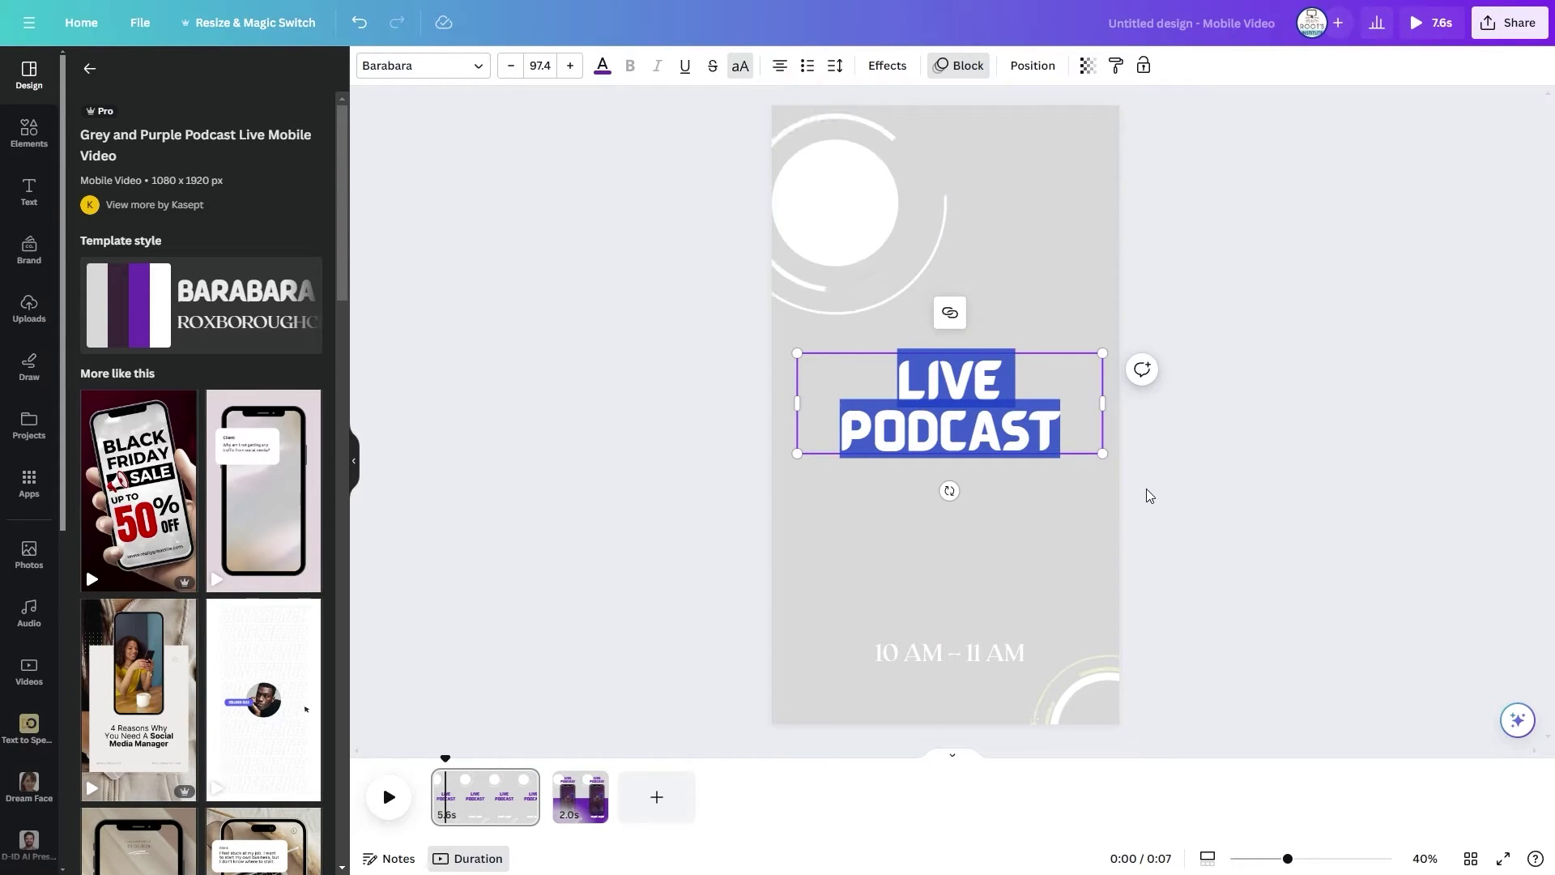
type("BIGGEST")
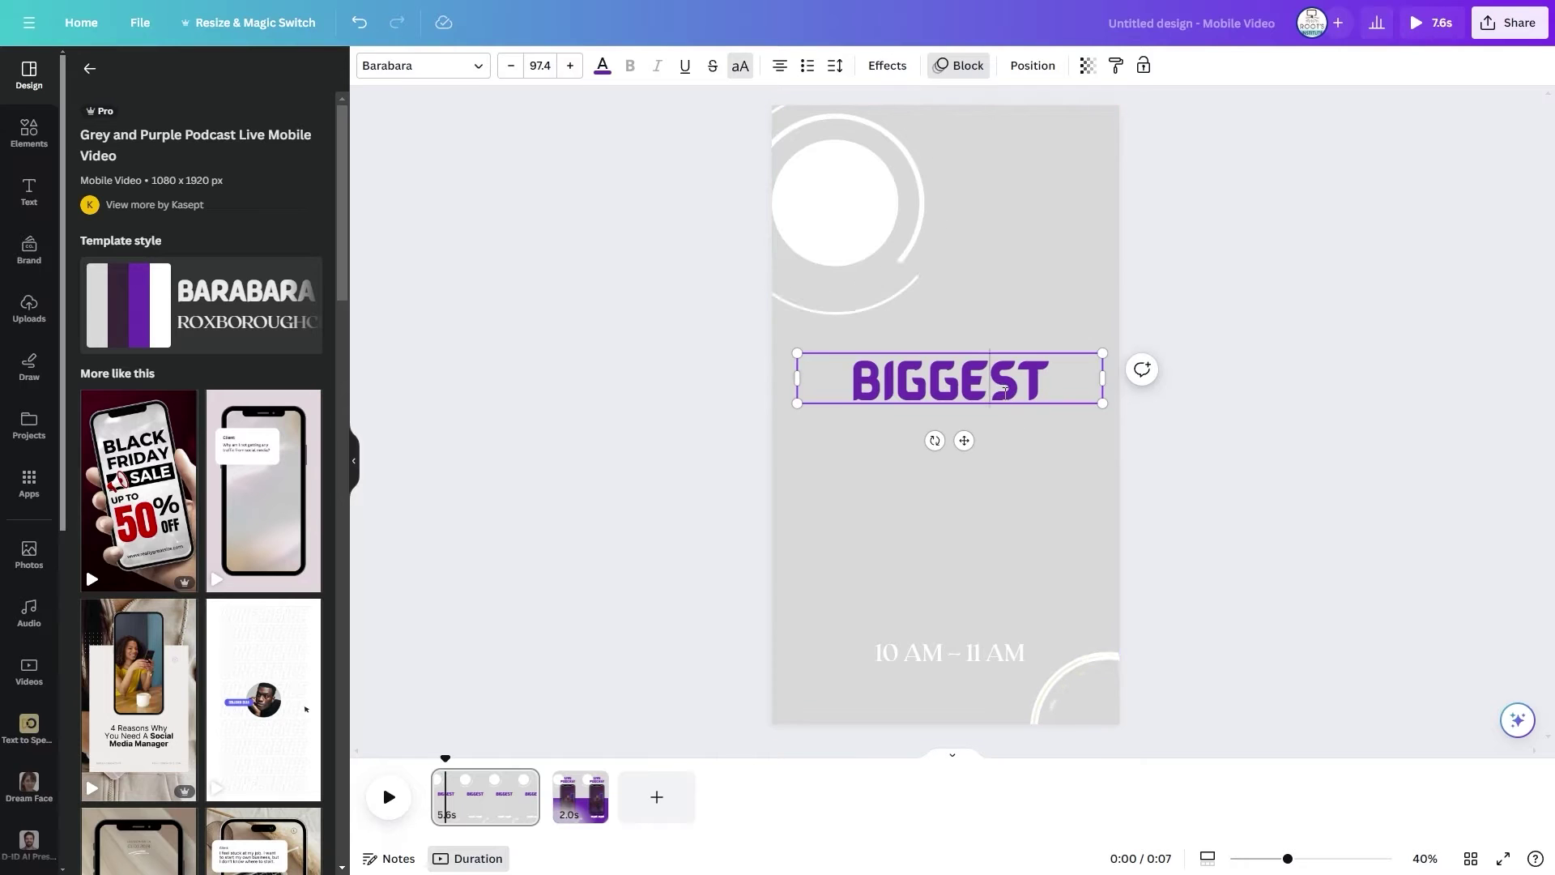
key("Escape")
left_click_drag(1005, 392, 966, 411)
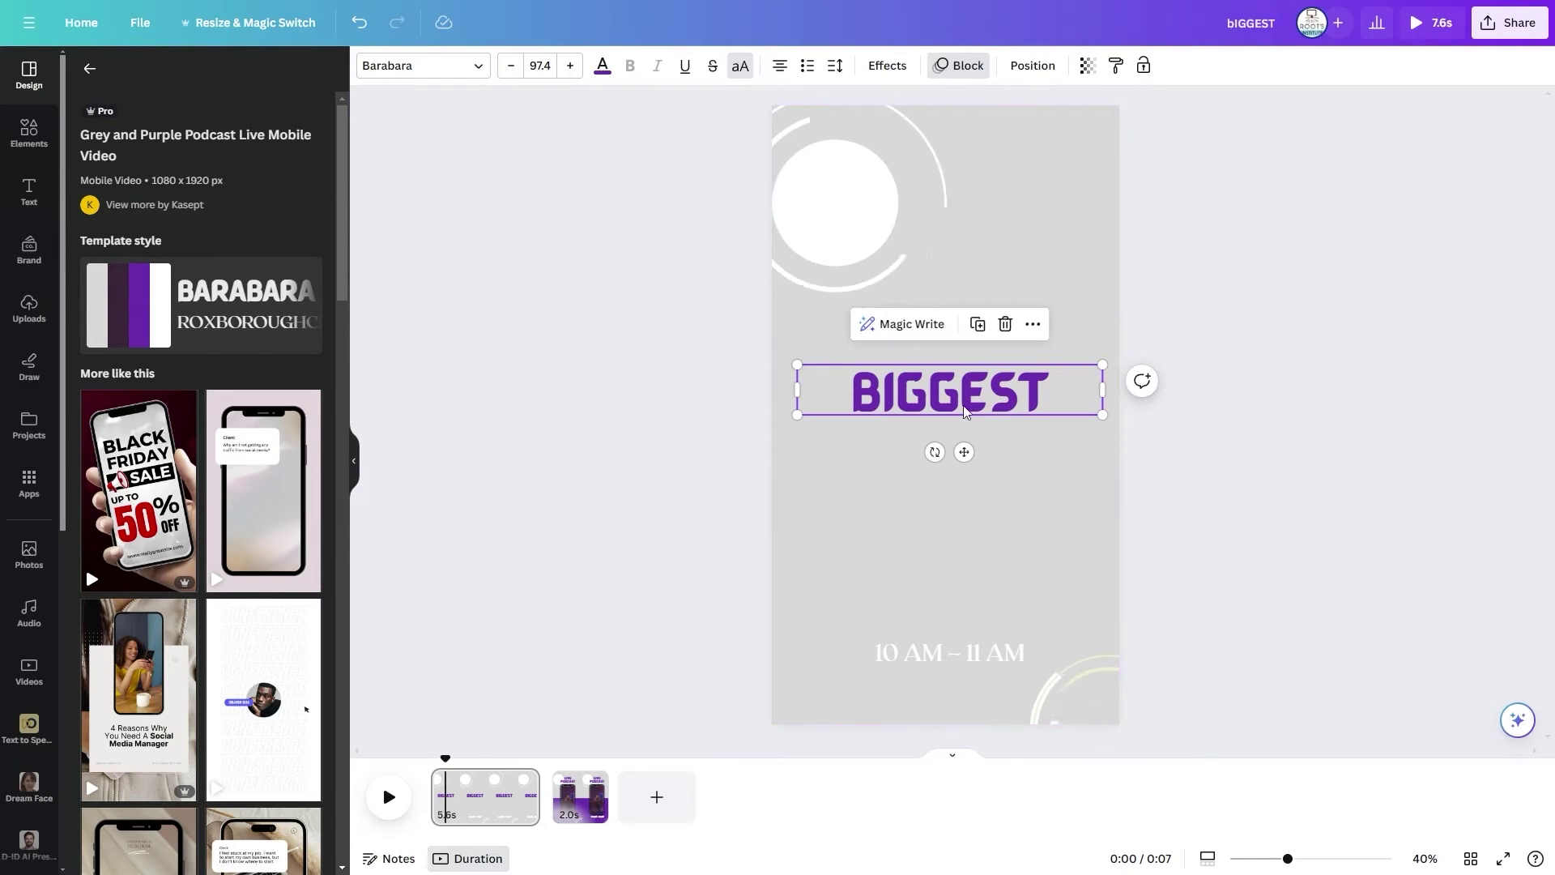
- Set the BIGGEST heading's font to Anton and enlarge it to about two thirds of the page width
left_click(418, 67)
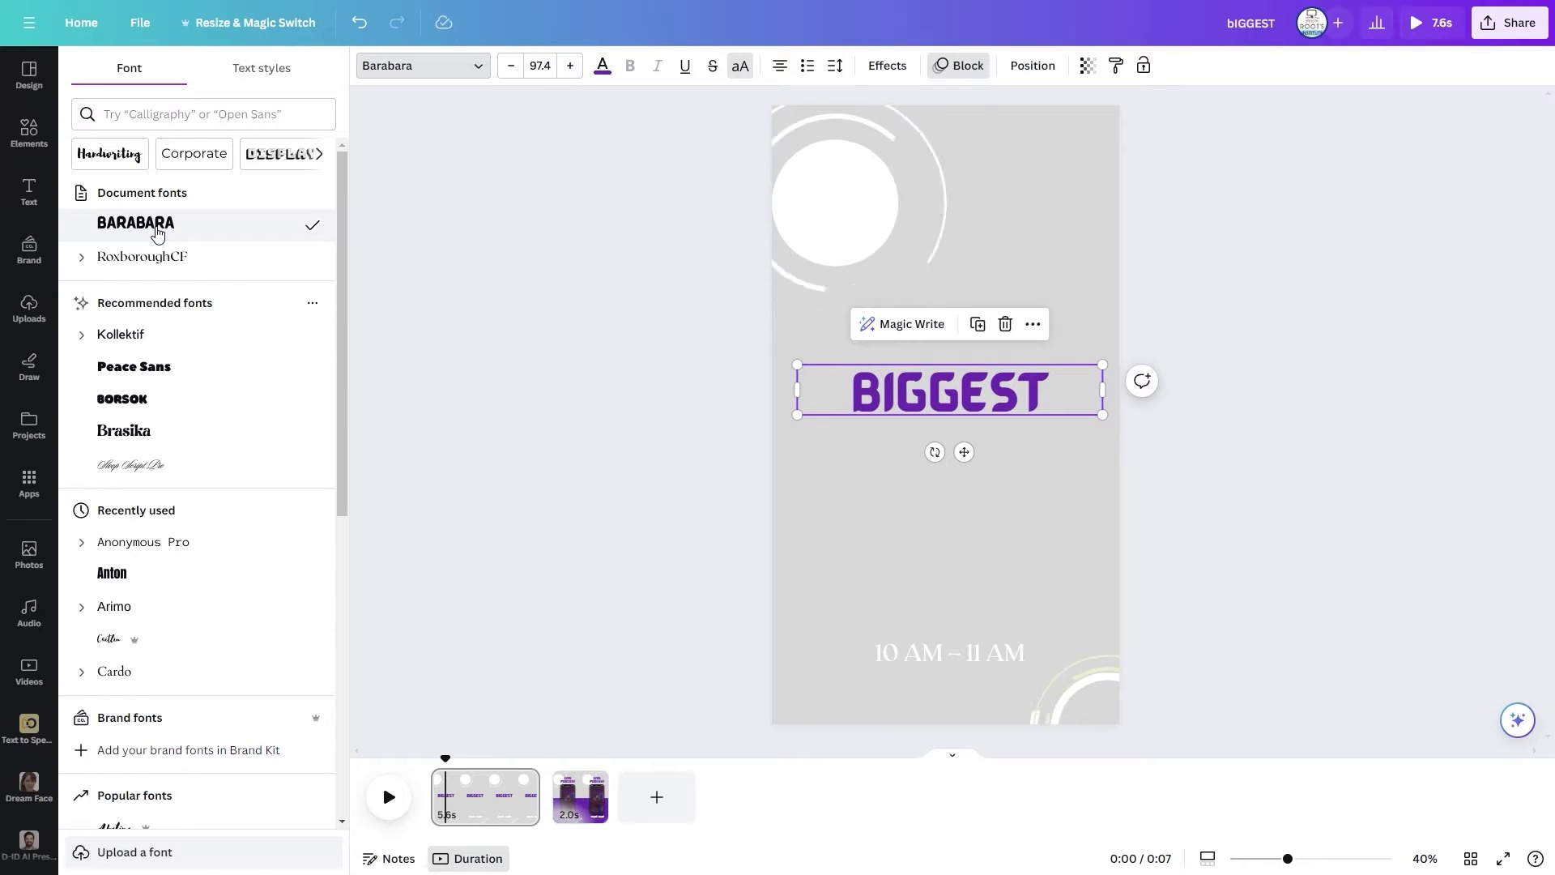
left_click(124, 430)
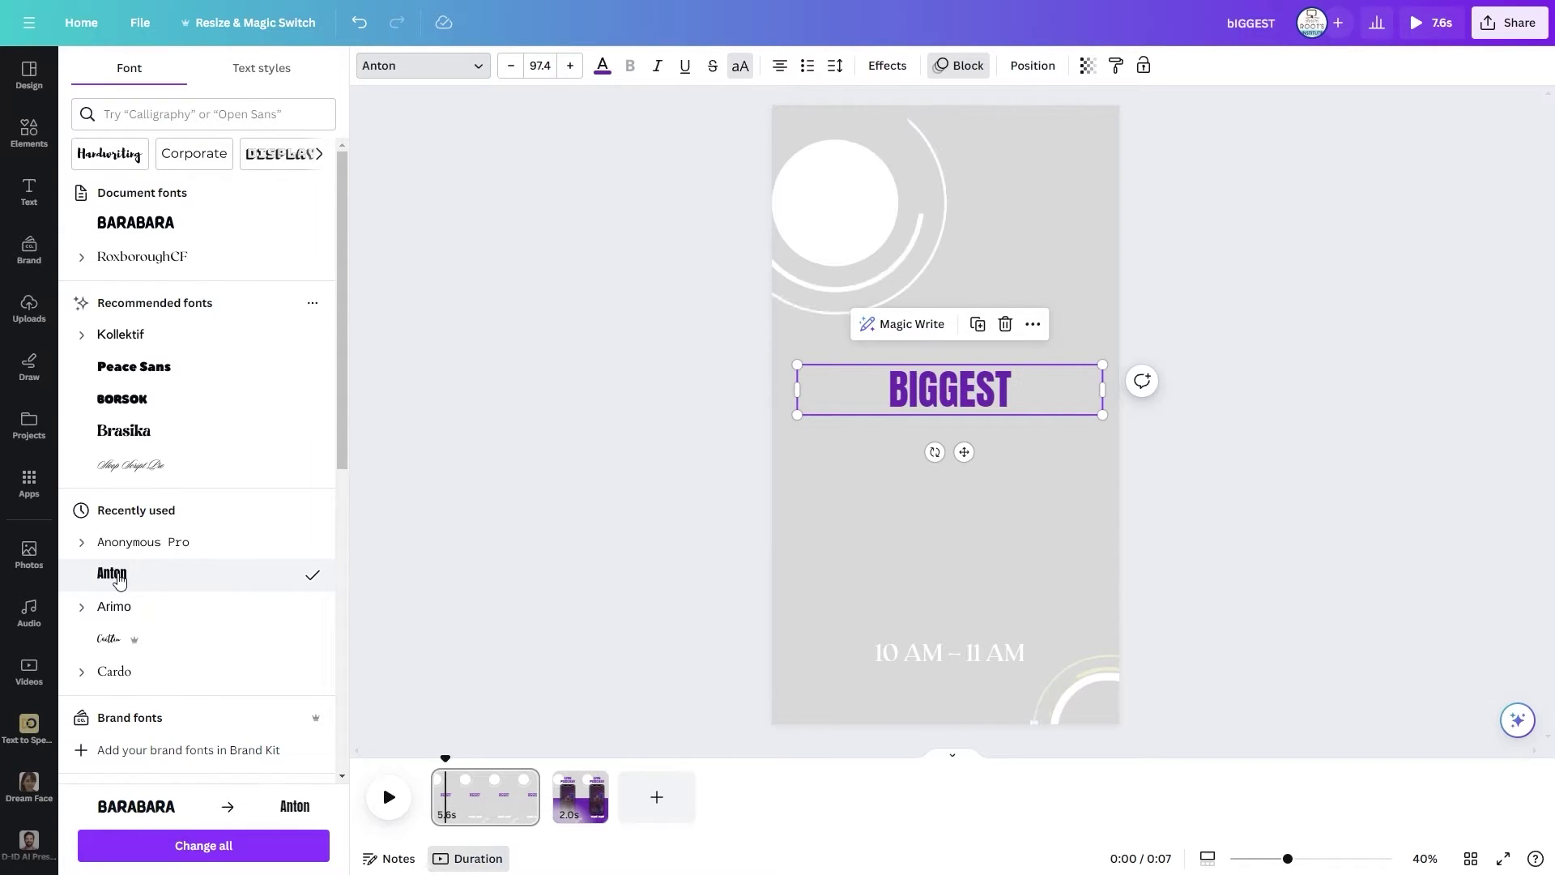
left_click(570, 72)
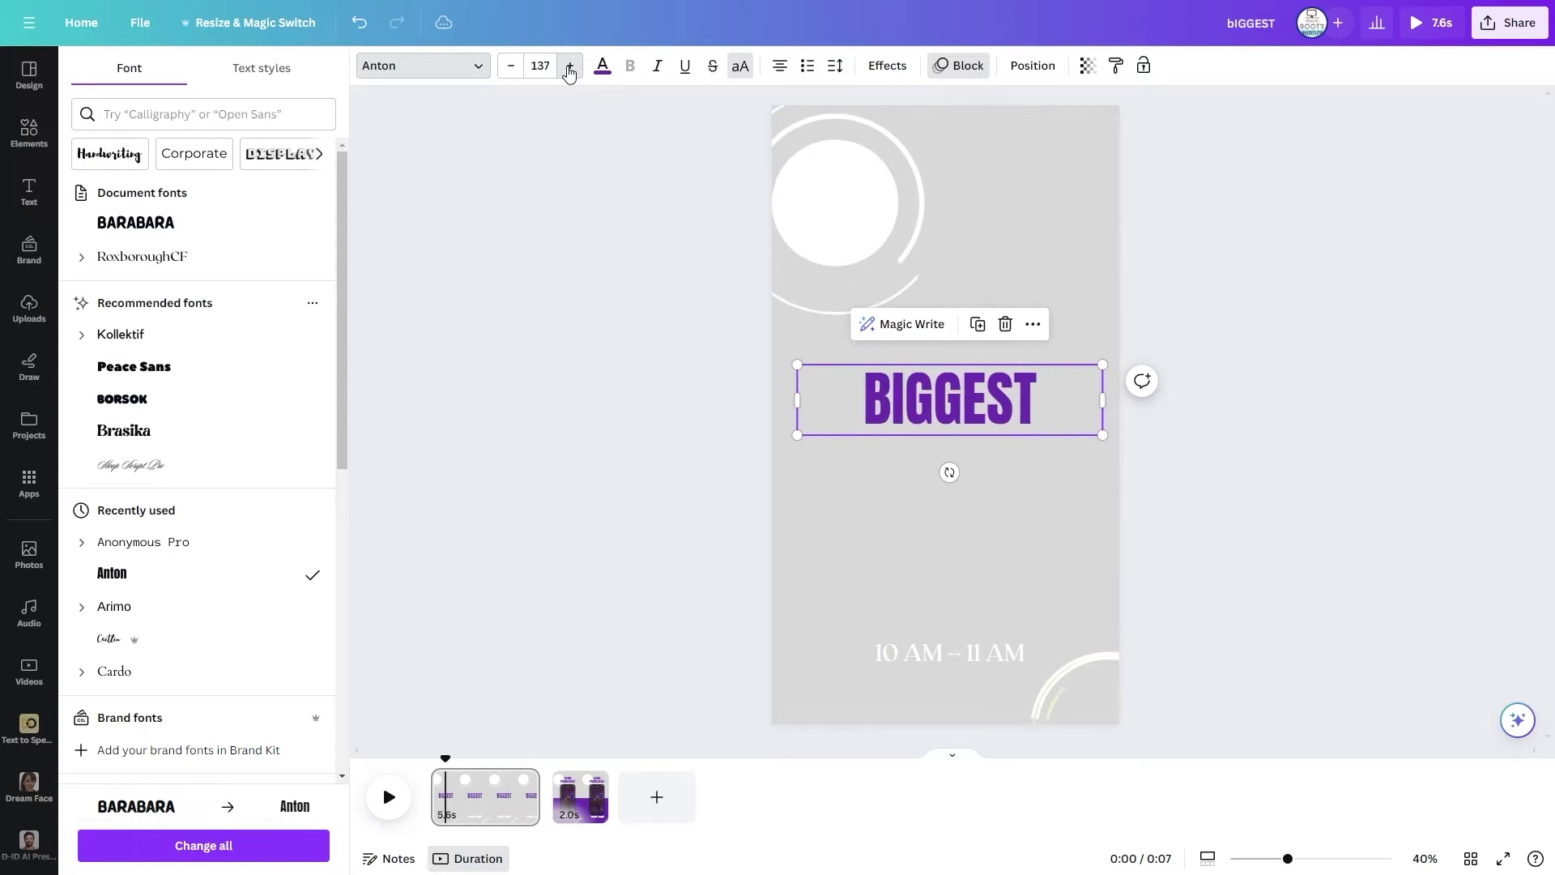
left_click(569, 66)
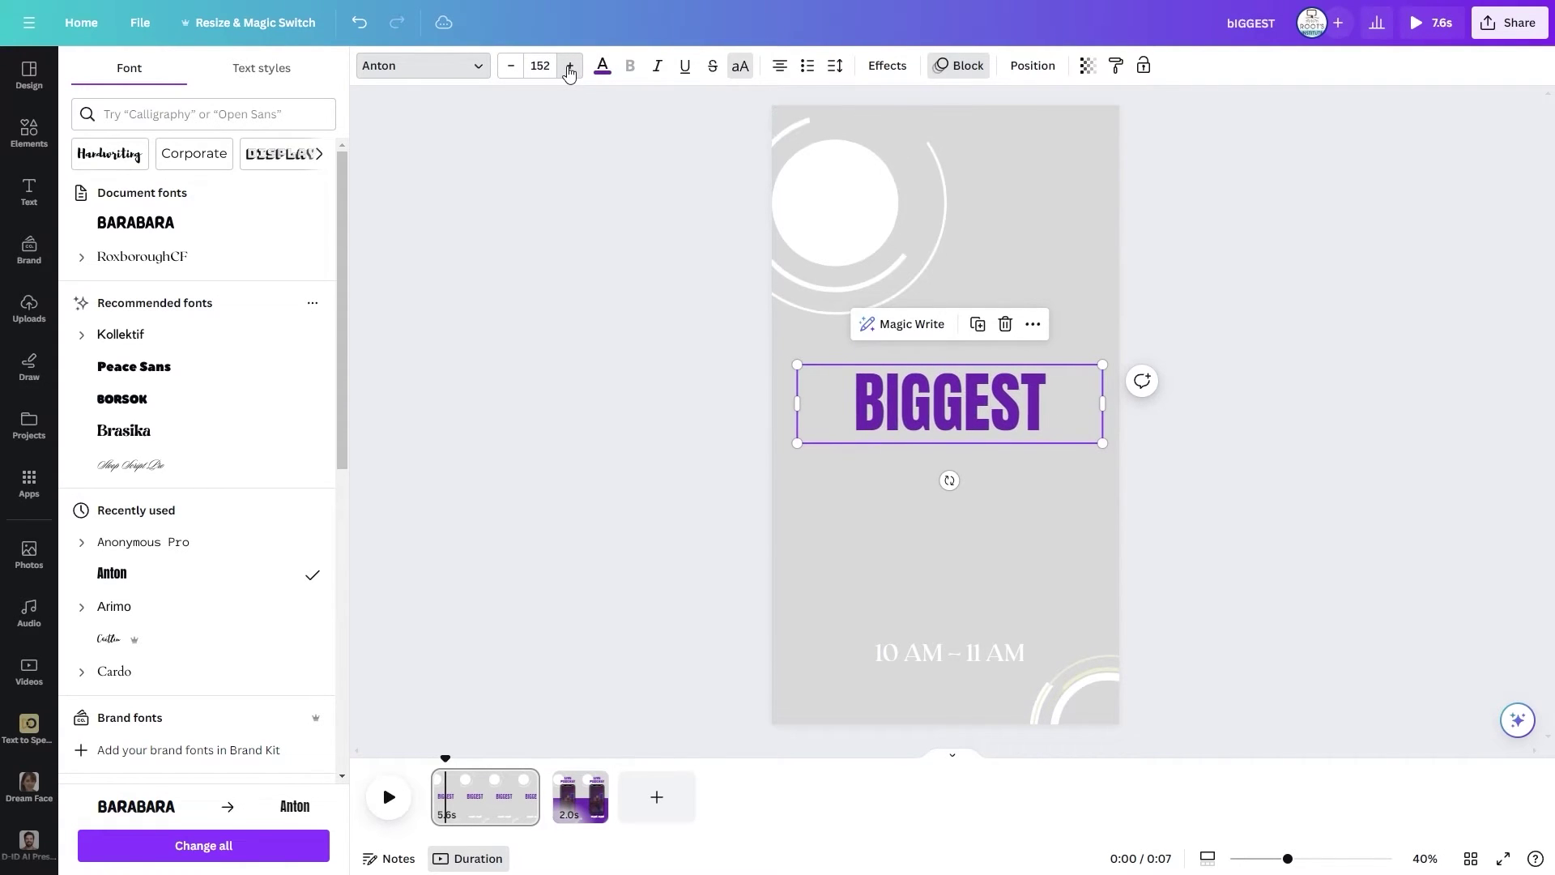
- Delete the 10 AM – 11 AM time text from the first page
left_click(975, 653)
left_click(1005, 597)
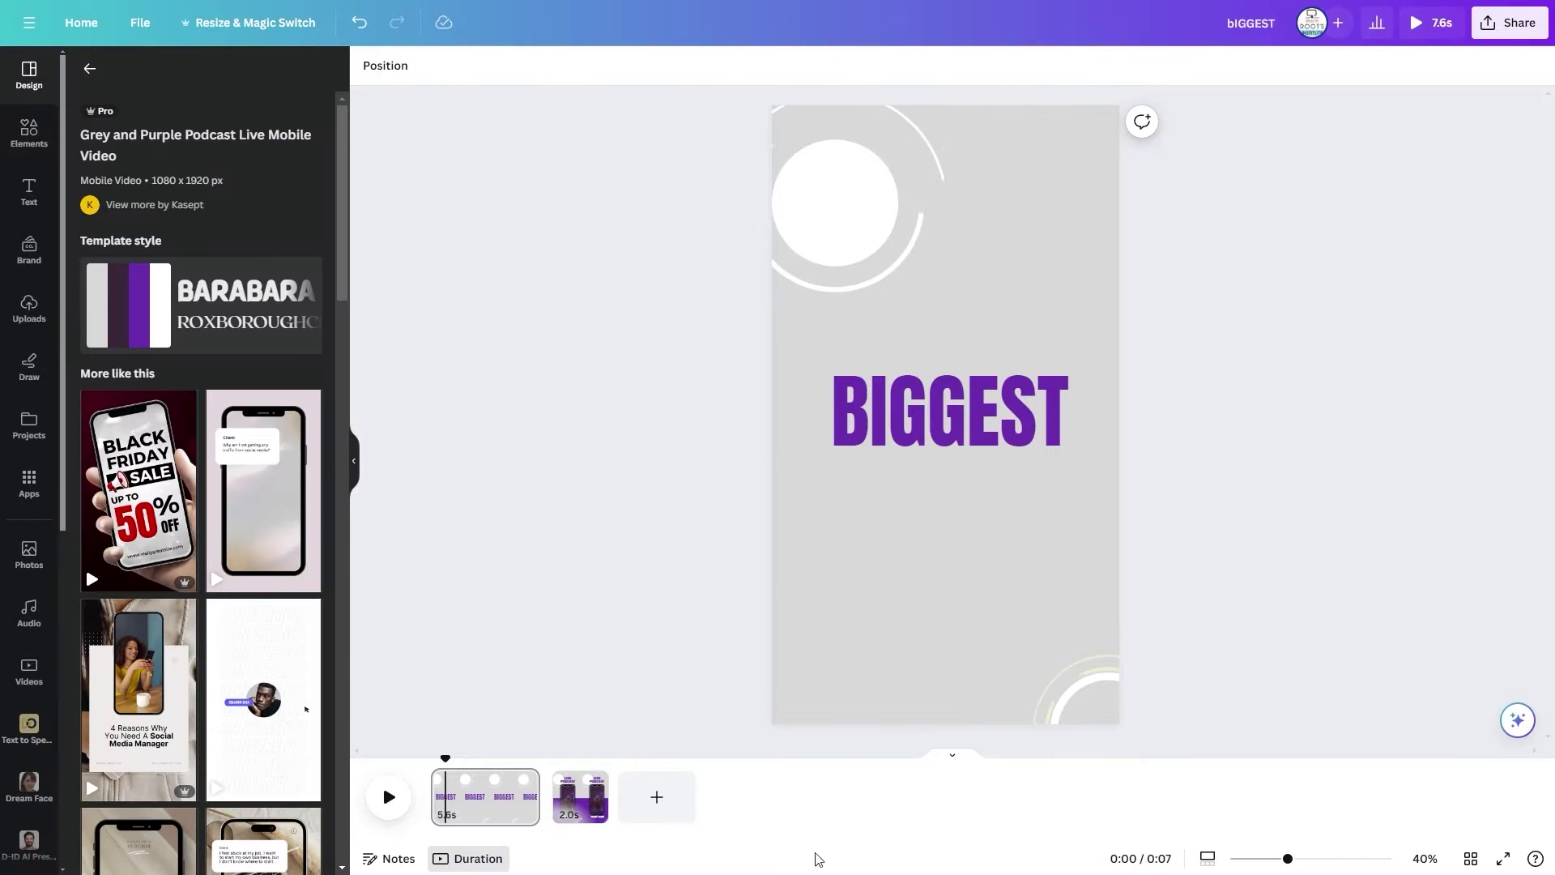
- Shorten the BIGGEST page to 1.0 second and duplicate it
left_click_drag(530, 798, 448, 804)
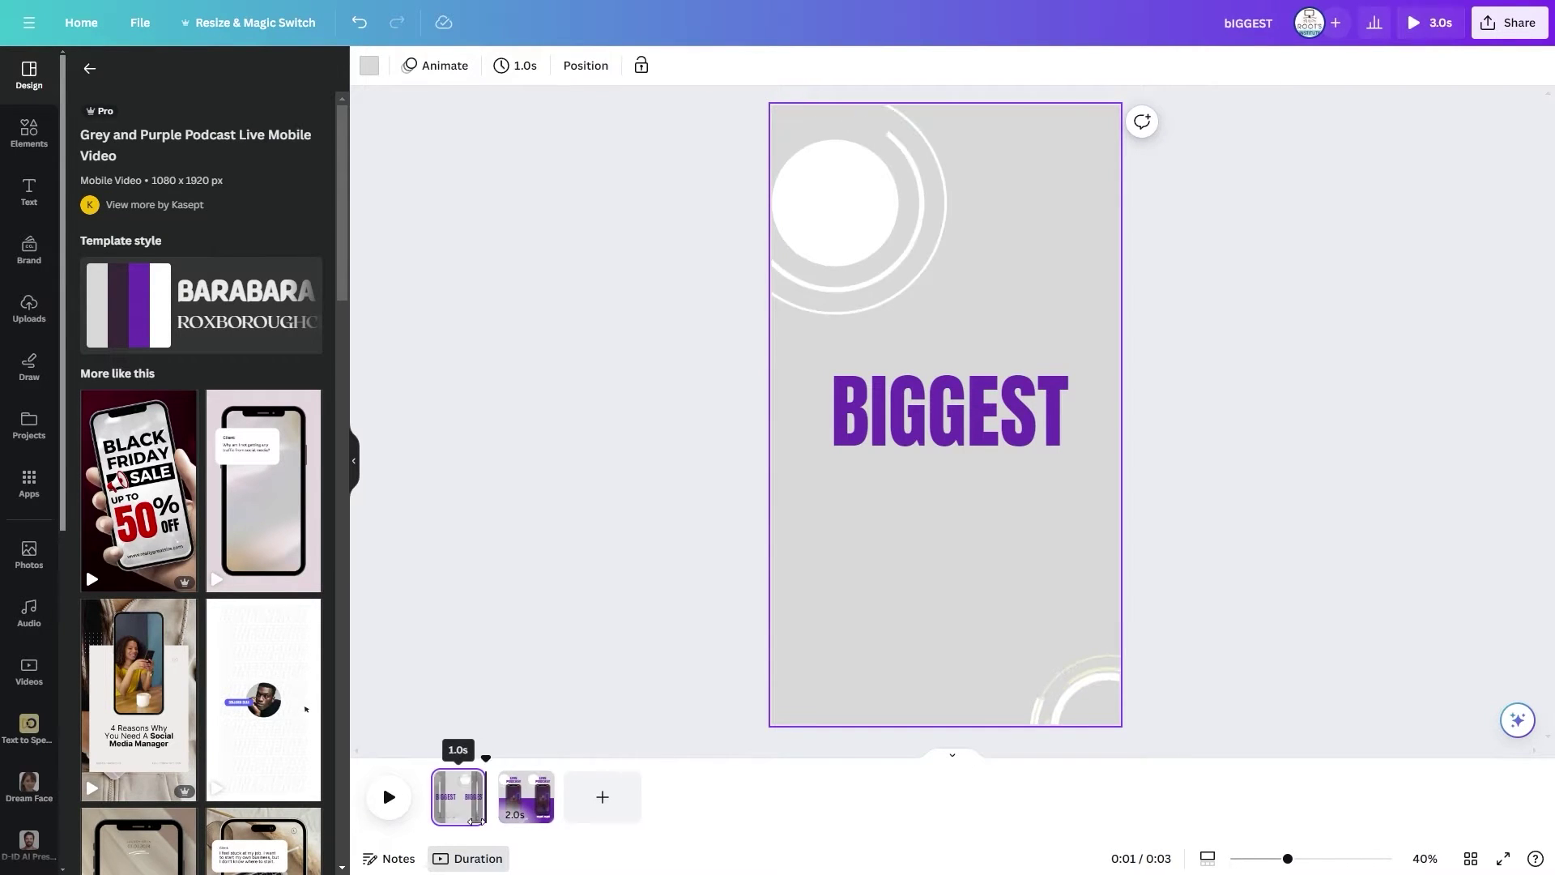
left_click(468, 783)
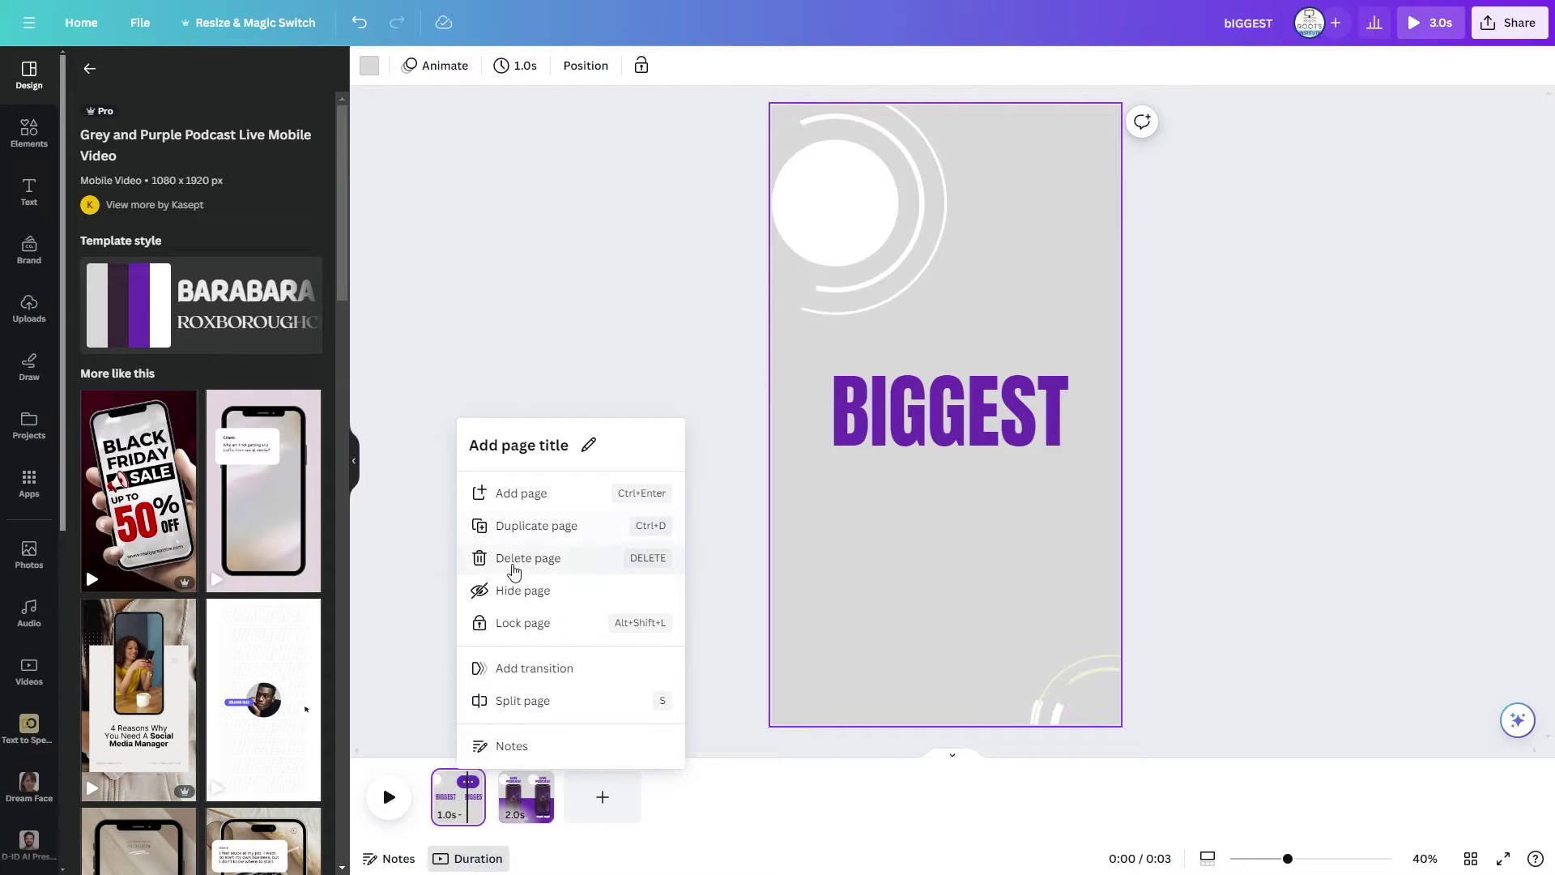
left_click(531, 528)
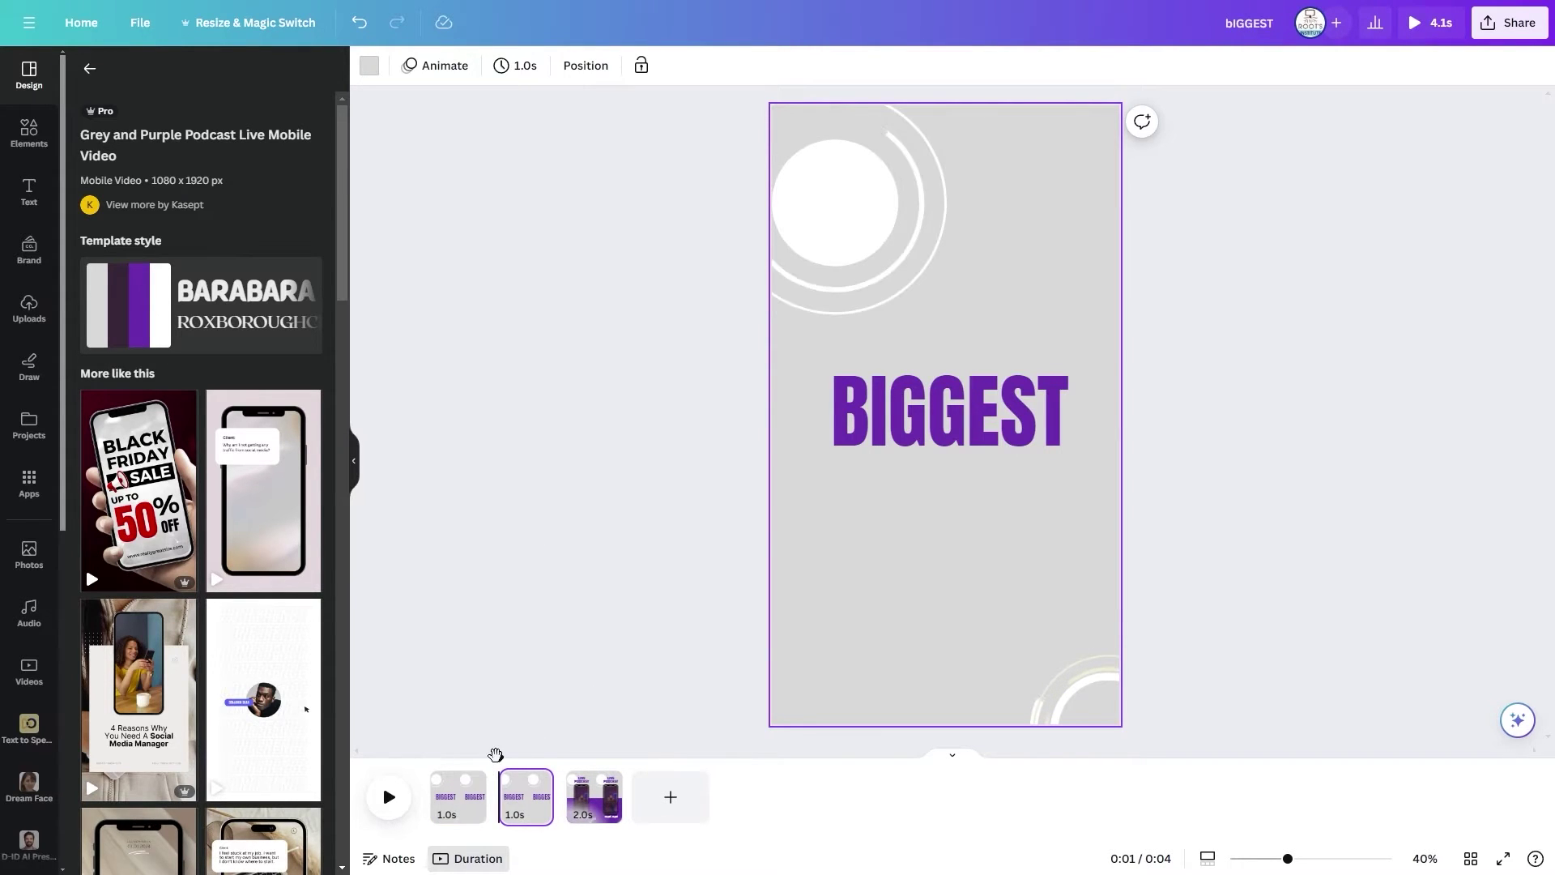
- Return the playhead to the start of the timeline and play the video to preview it
left_click_drag(490, 760, 417, 771)
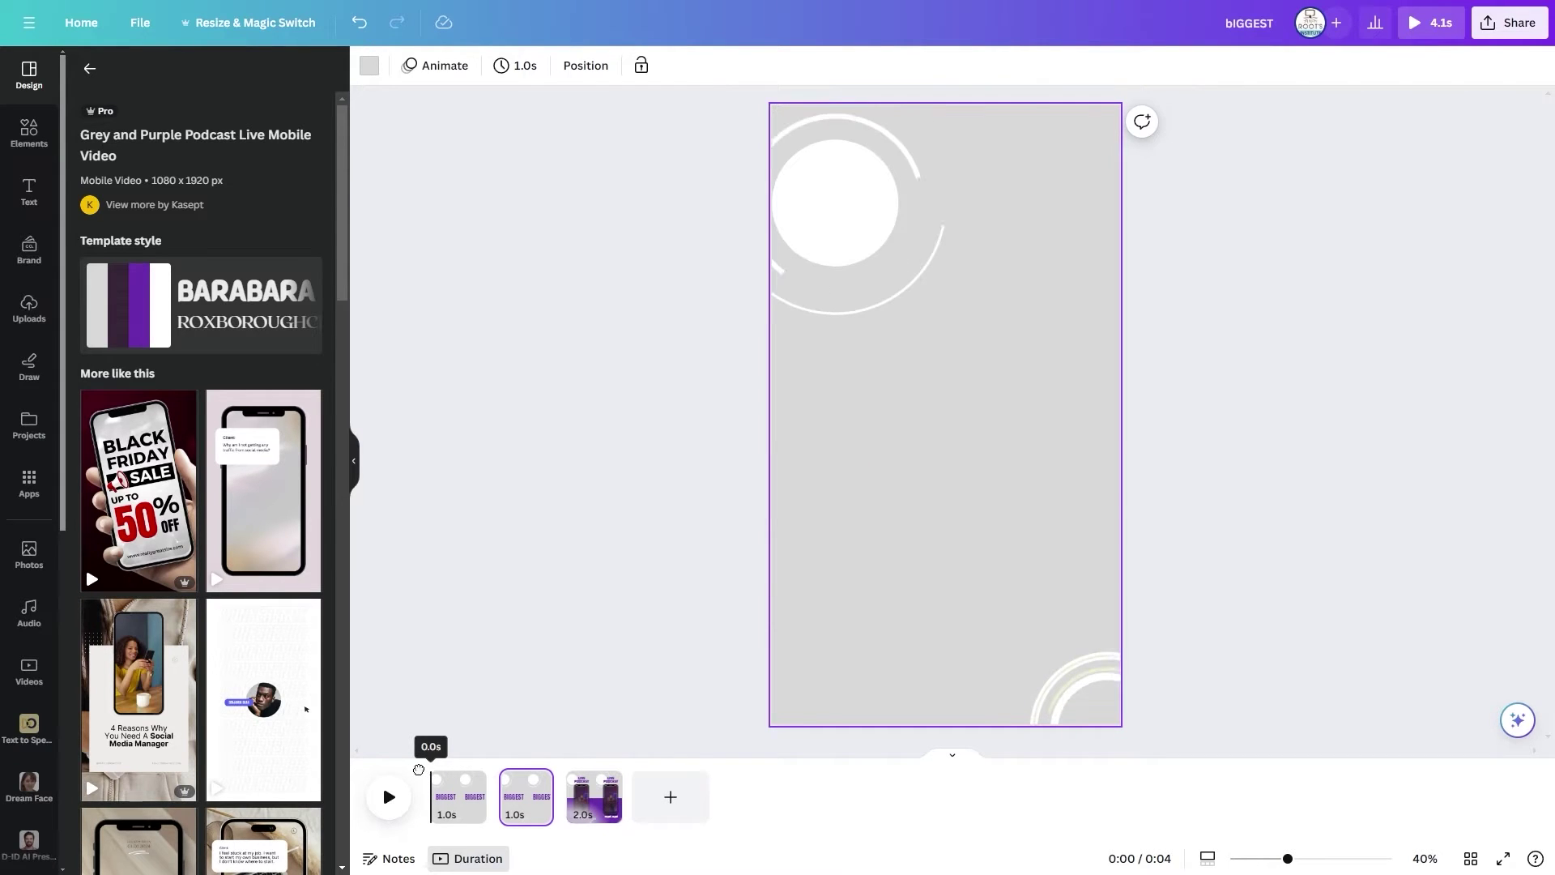
left_click(418, 769)
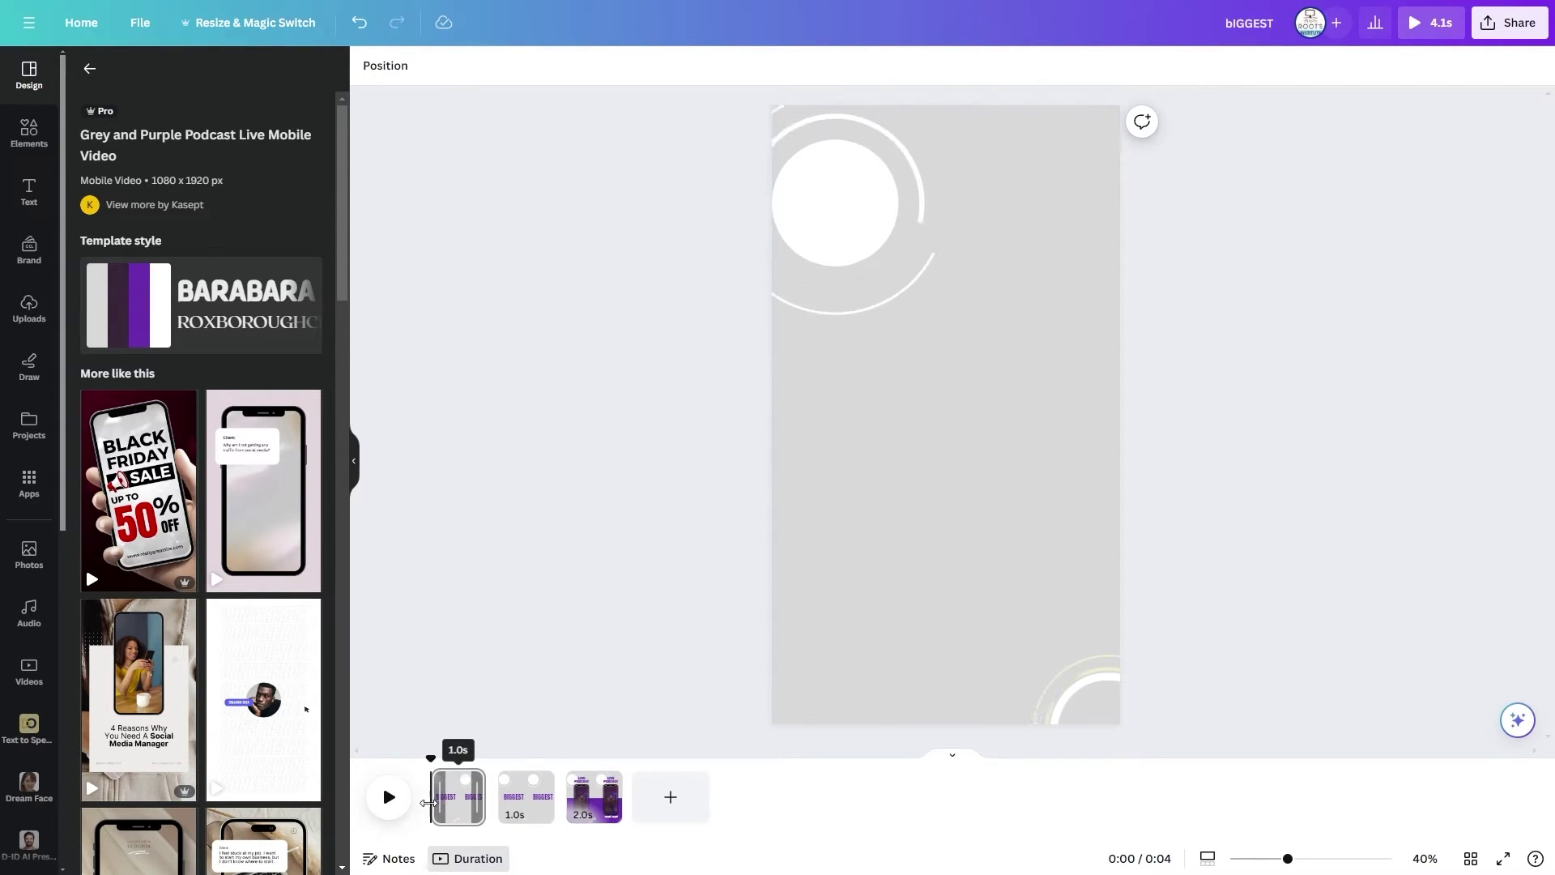
left_click(389, 802)
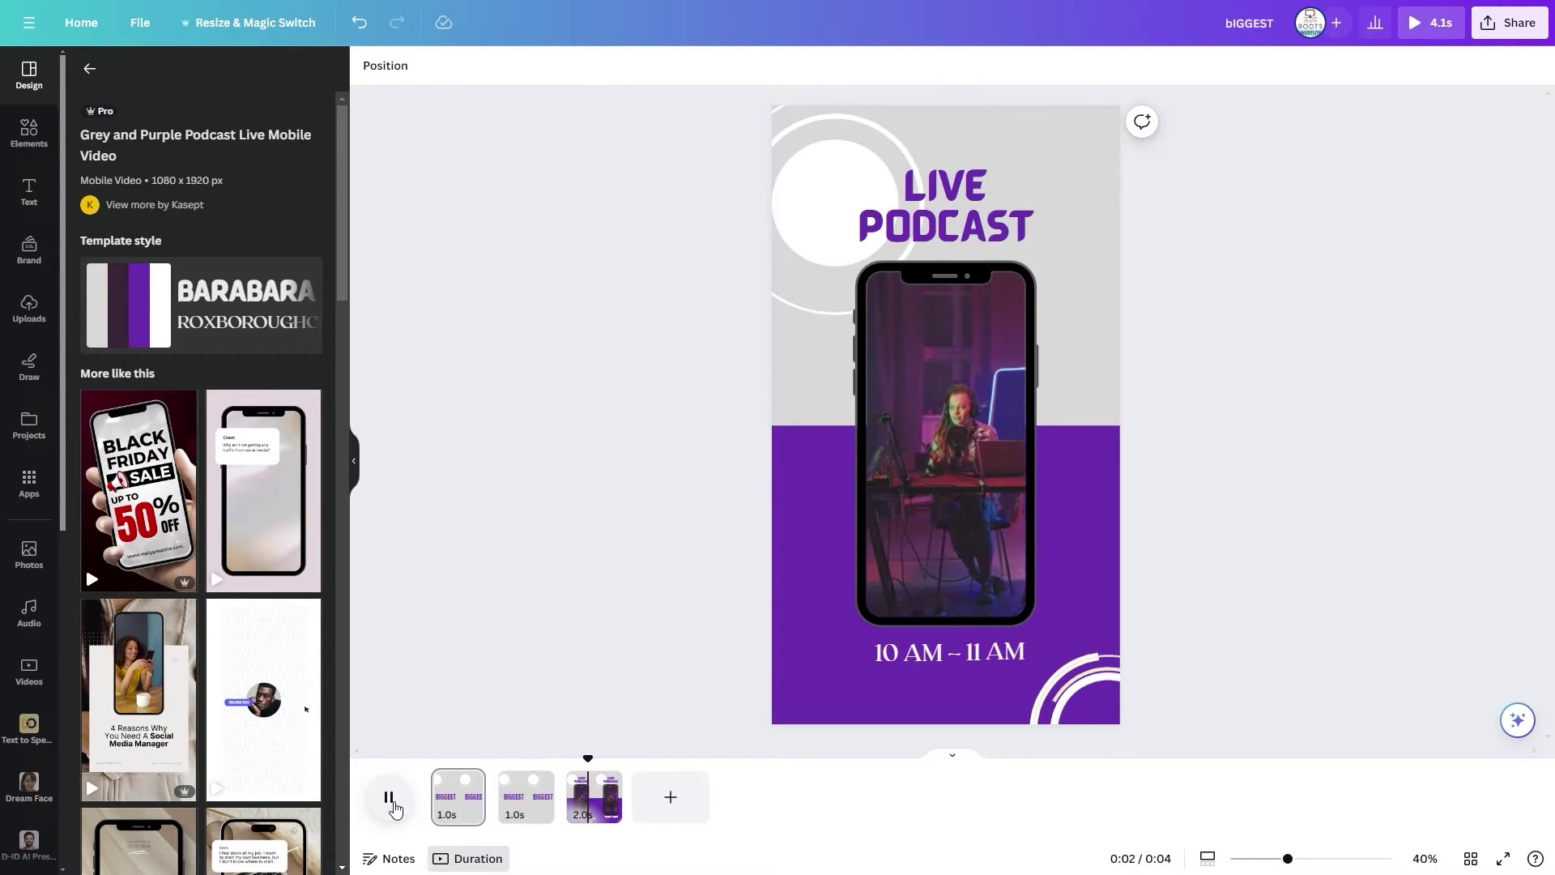
- Replace the heading on the second page with SALE
left_click(525, 805)
left_click(951, 426)
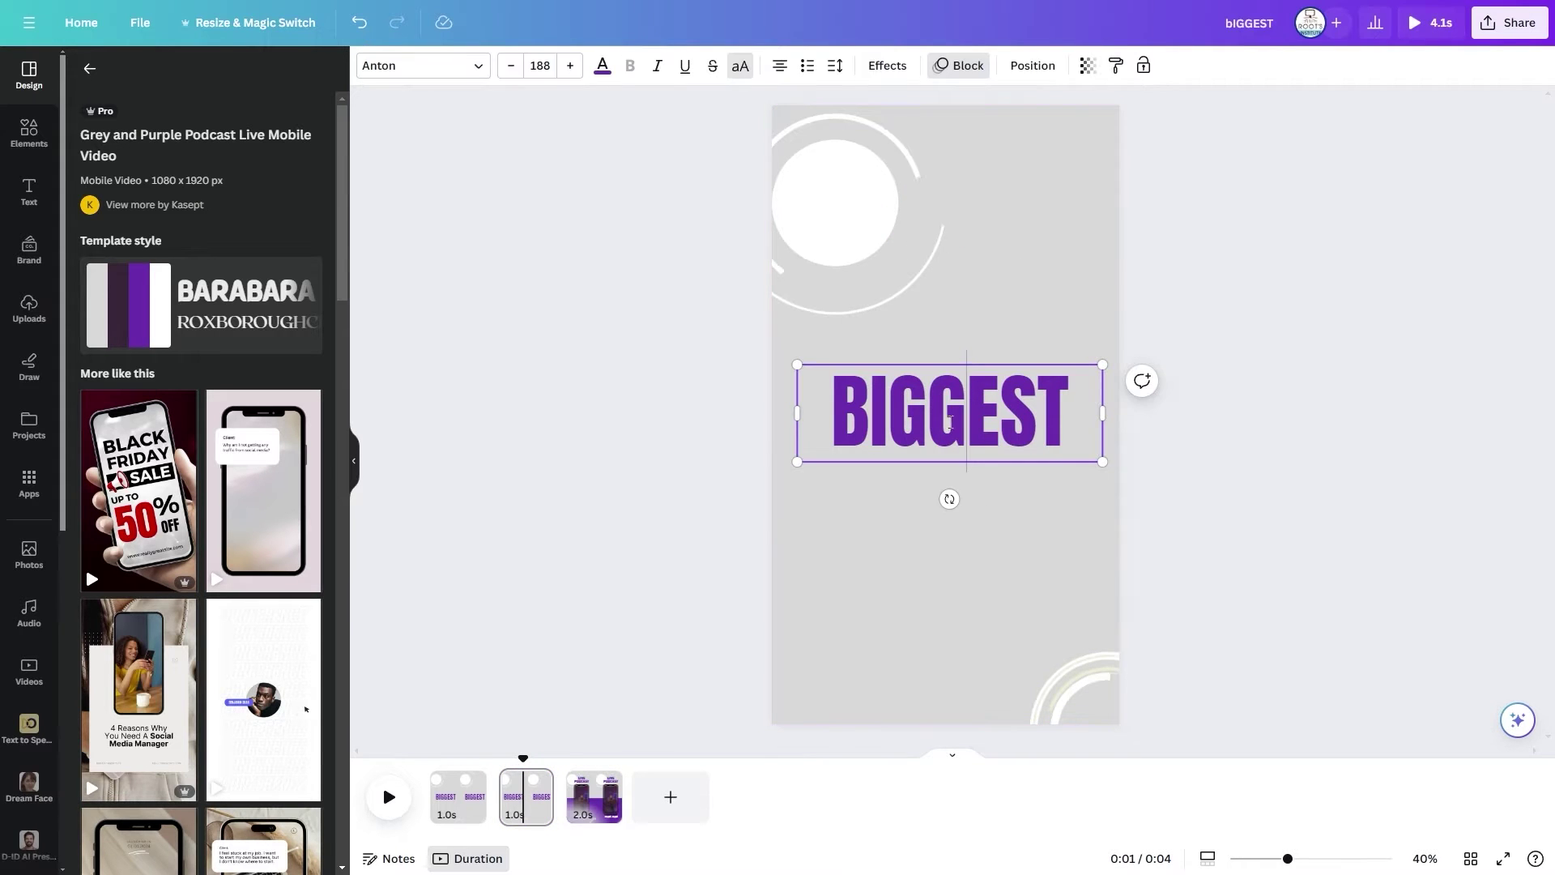
key("ctrl+a")
type("SALE")
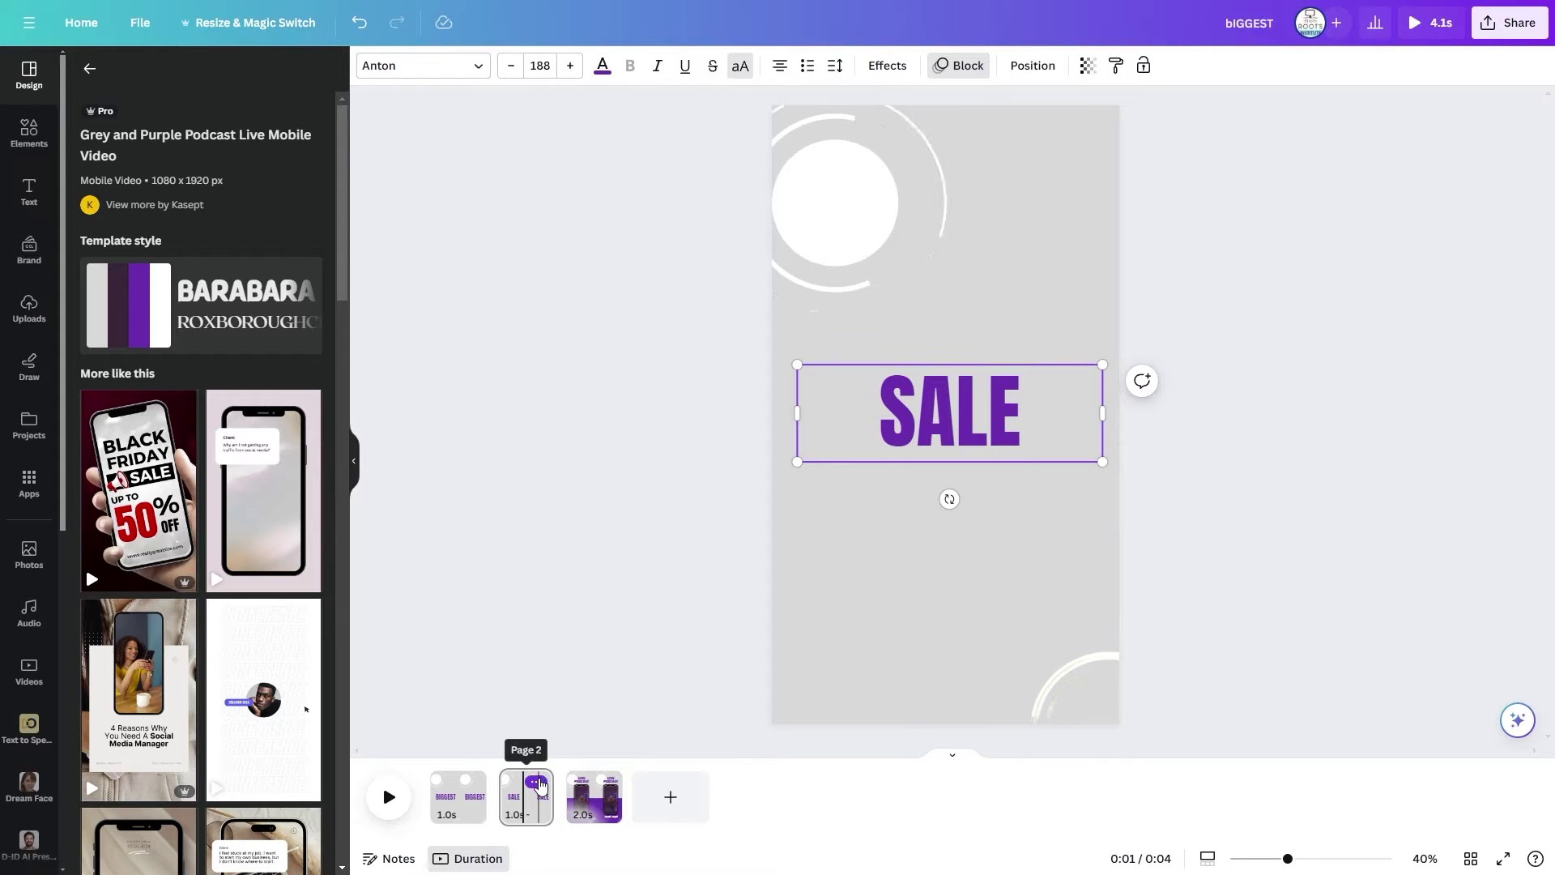
- Duplicate the SALE page and change the copy's heading to OF THE
left_click(541, 782)
left_click(594, 528)
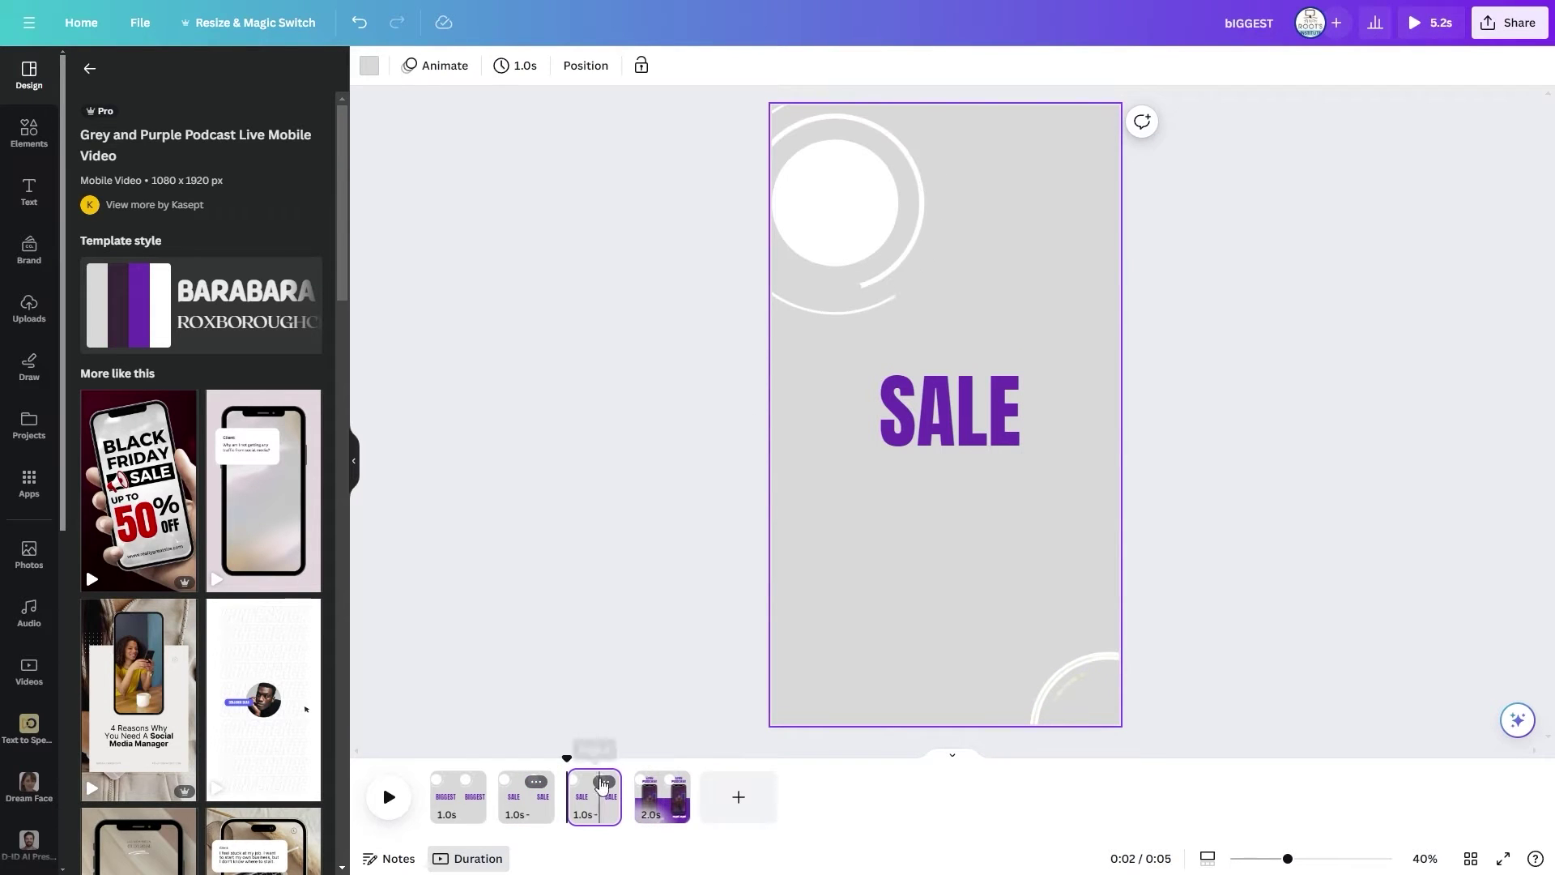
left_click(594, 802)
left_click(971, 429)
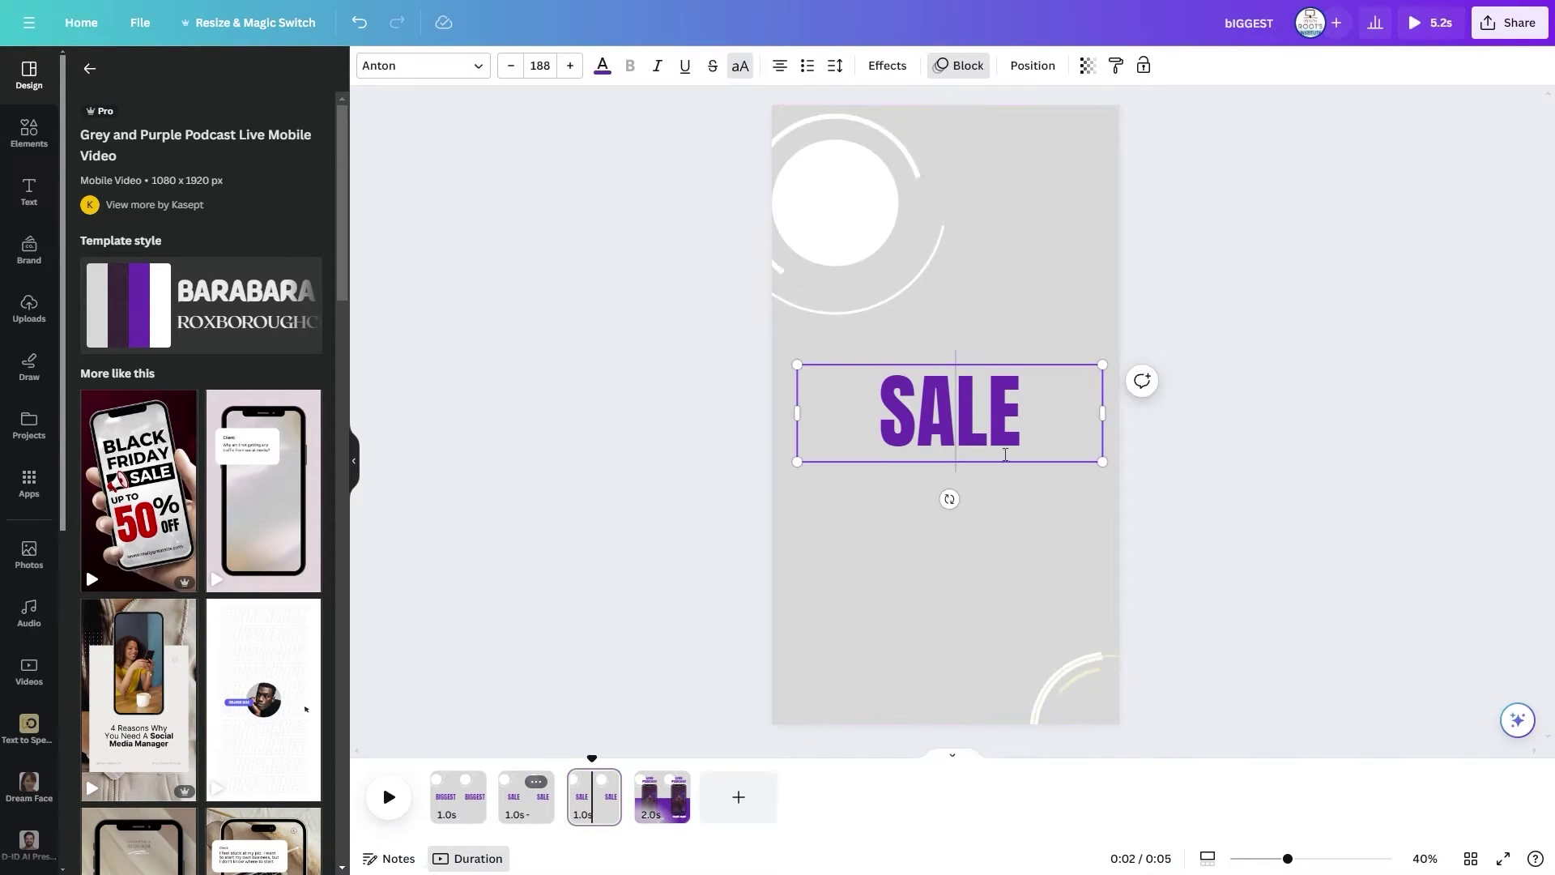
double_click(1017, 430)
type("OF THE")
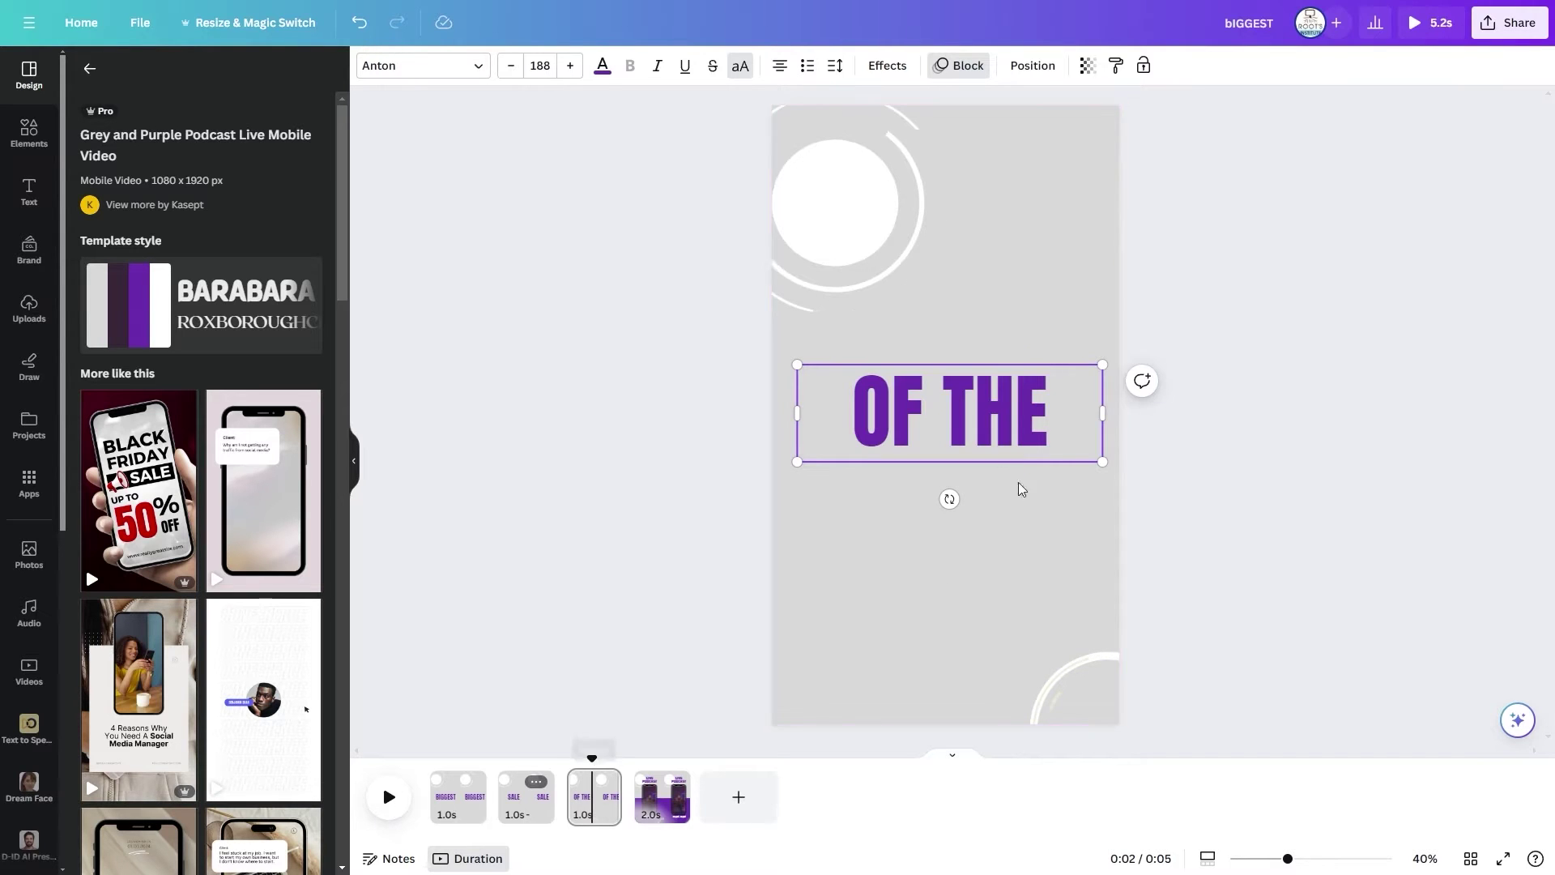
- Duplicate the OF THE page and change the copy's heading to 2024
left_click(604, 782)
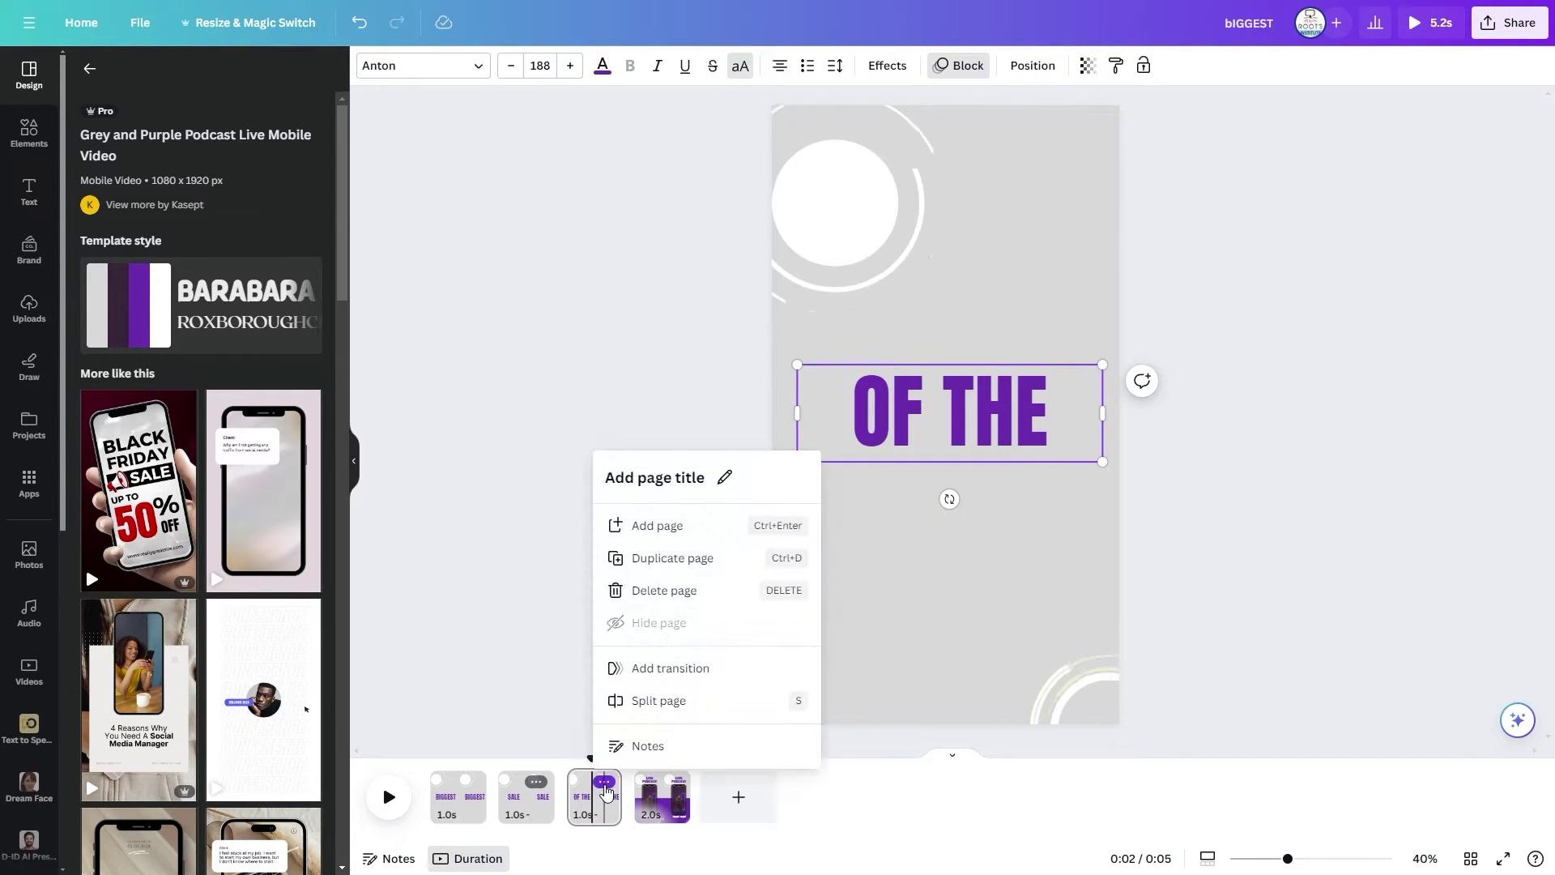
left_click(678, 528)
double_click(870, 411)
type("2024")
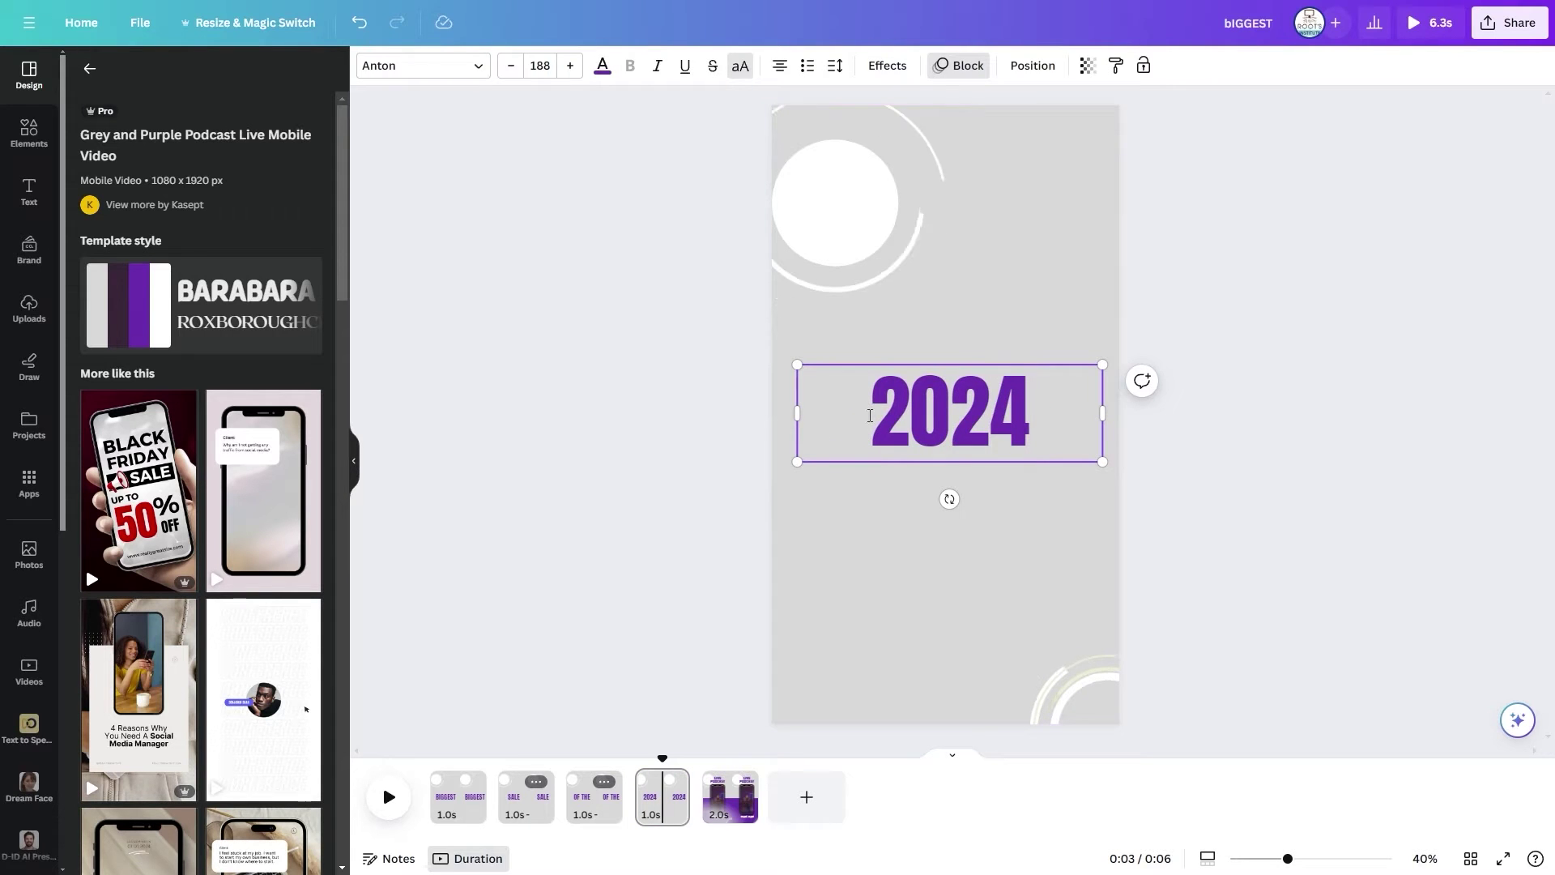
key("Escape")
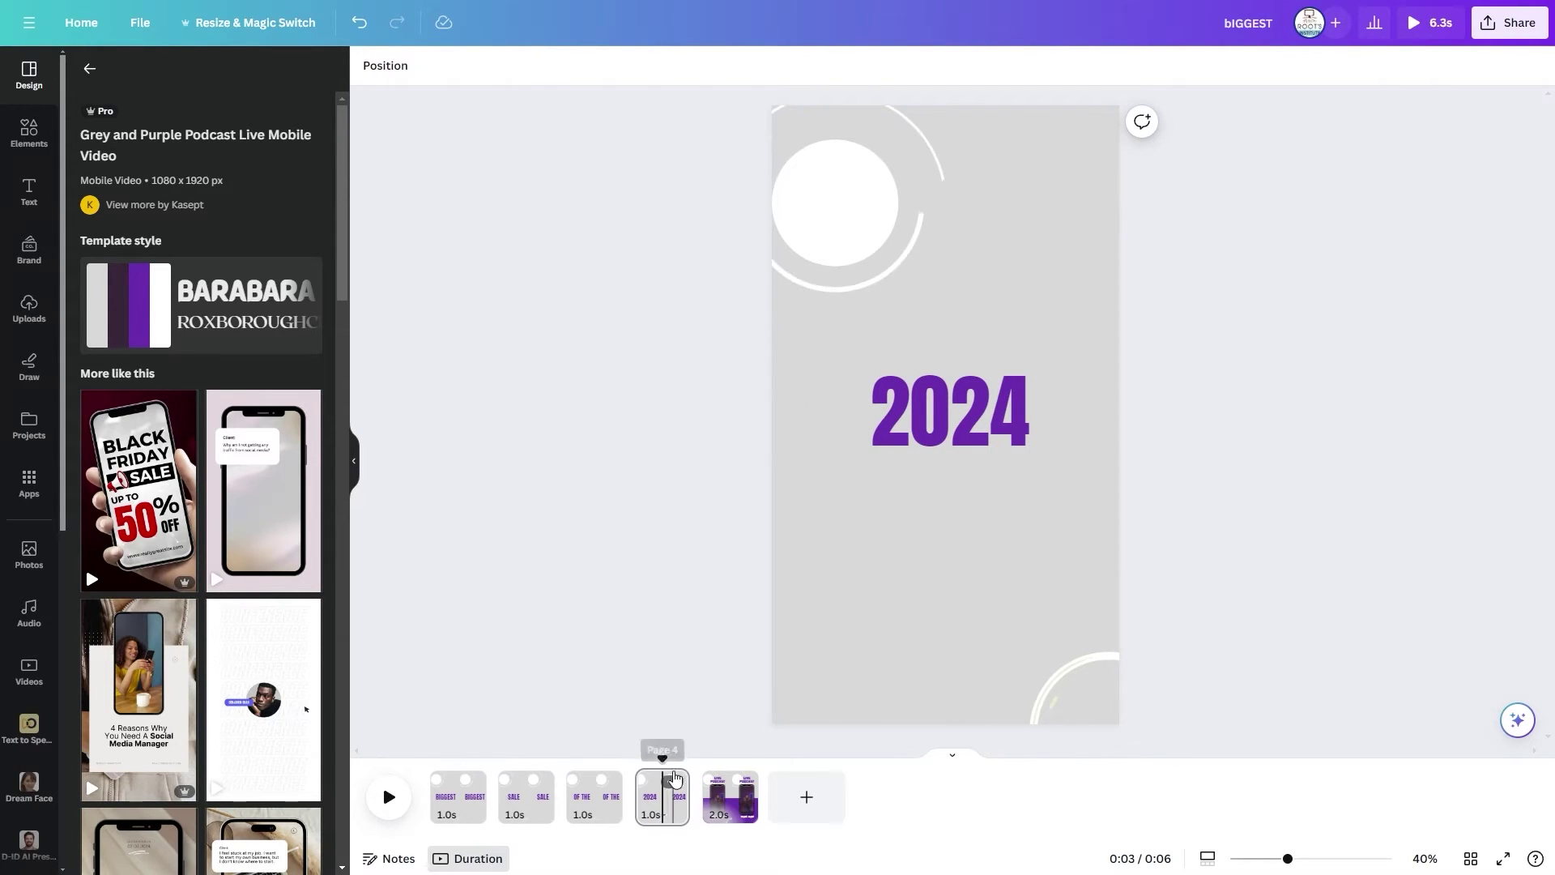
- Play the video from the start of the timeline to preview the text pages, stopping on the phone page
left_click_drag(662, 758, 363, 773)
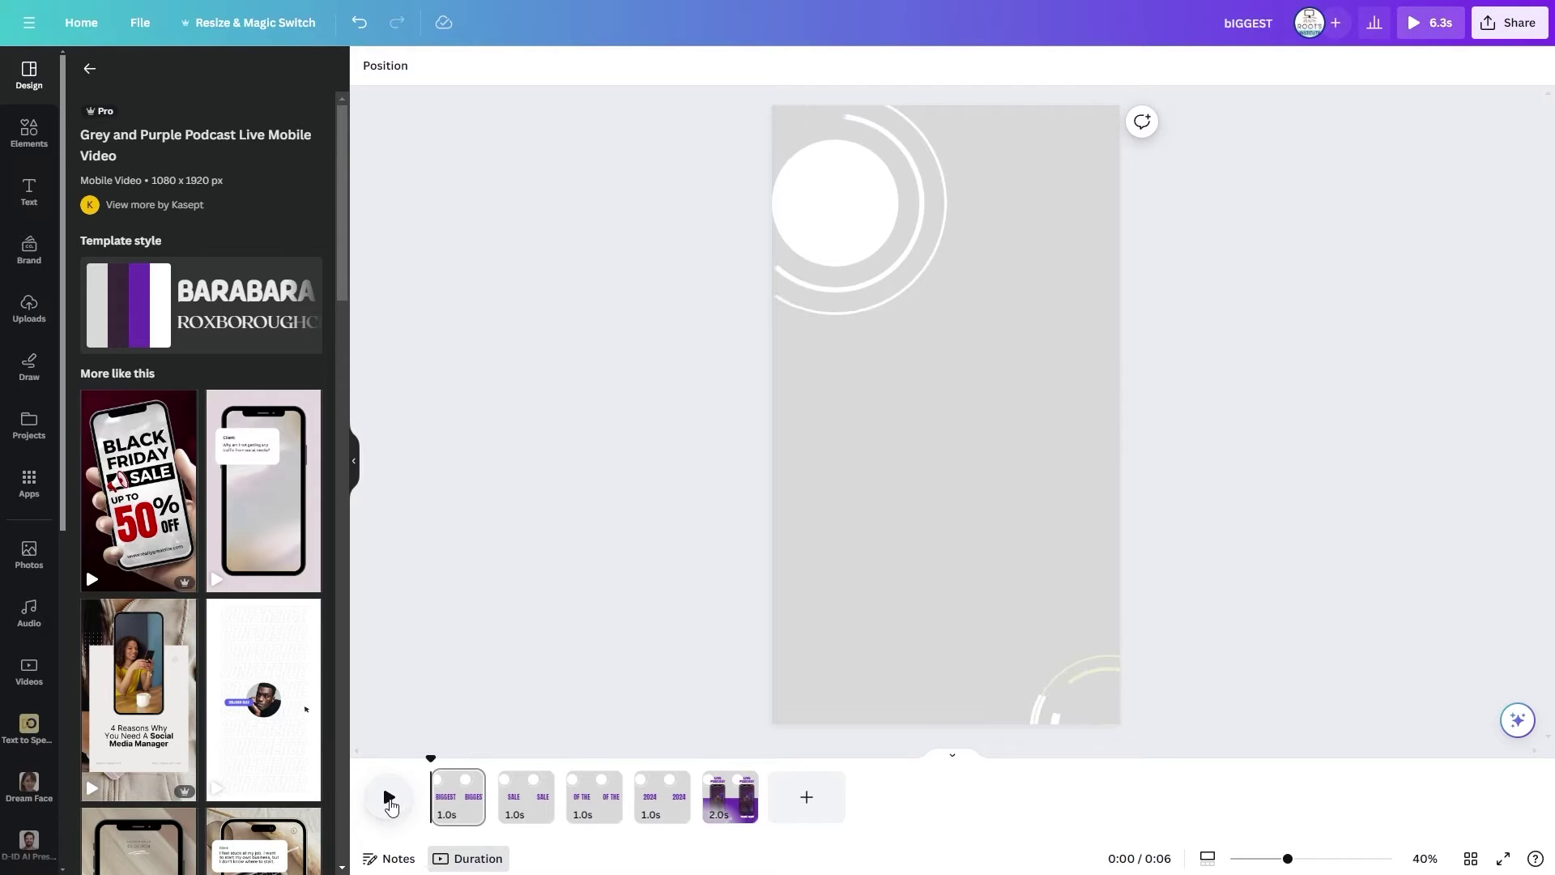
left_click(388, 798)
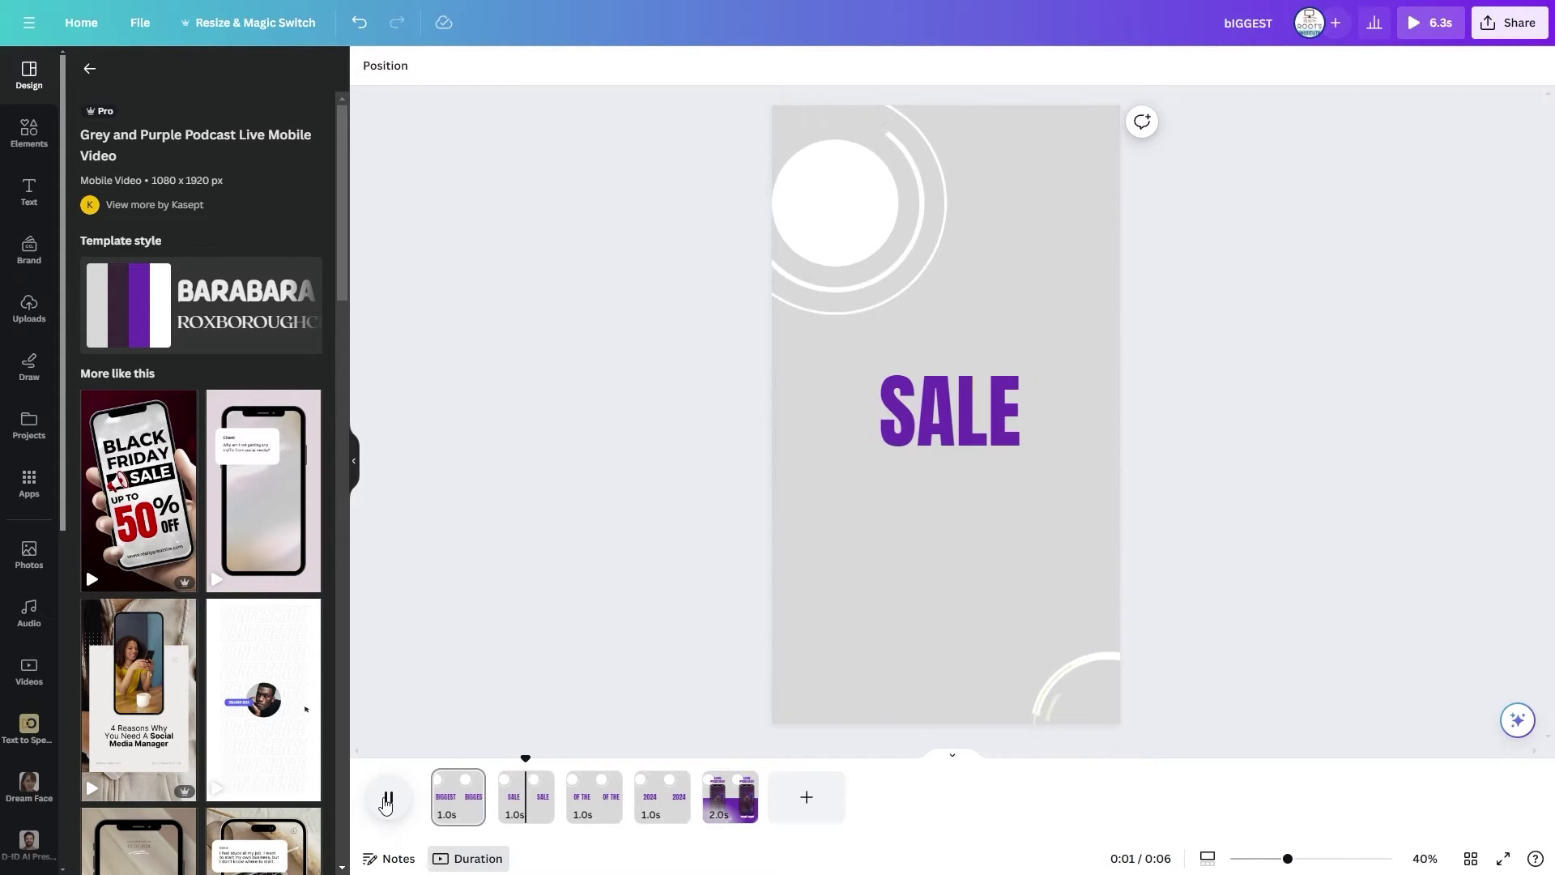
left_click(388, 798)
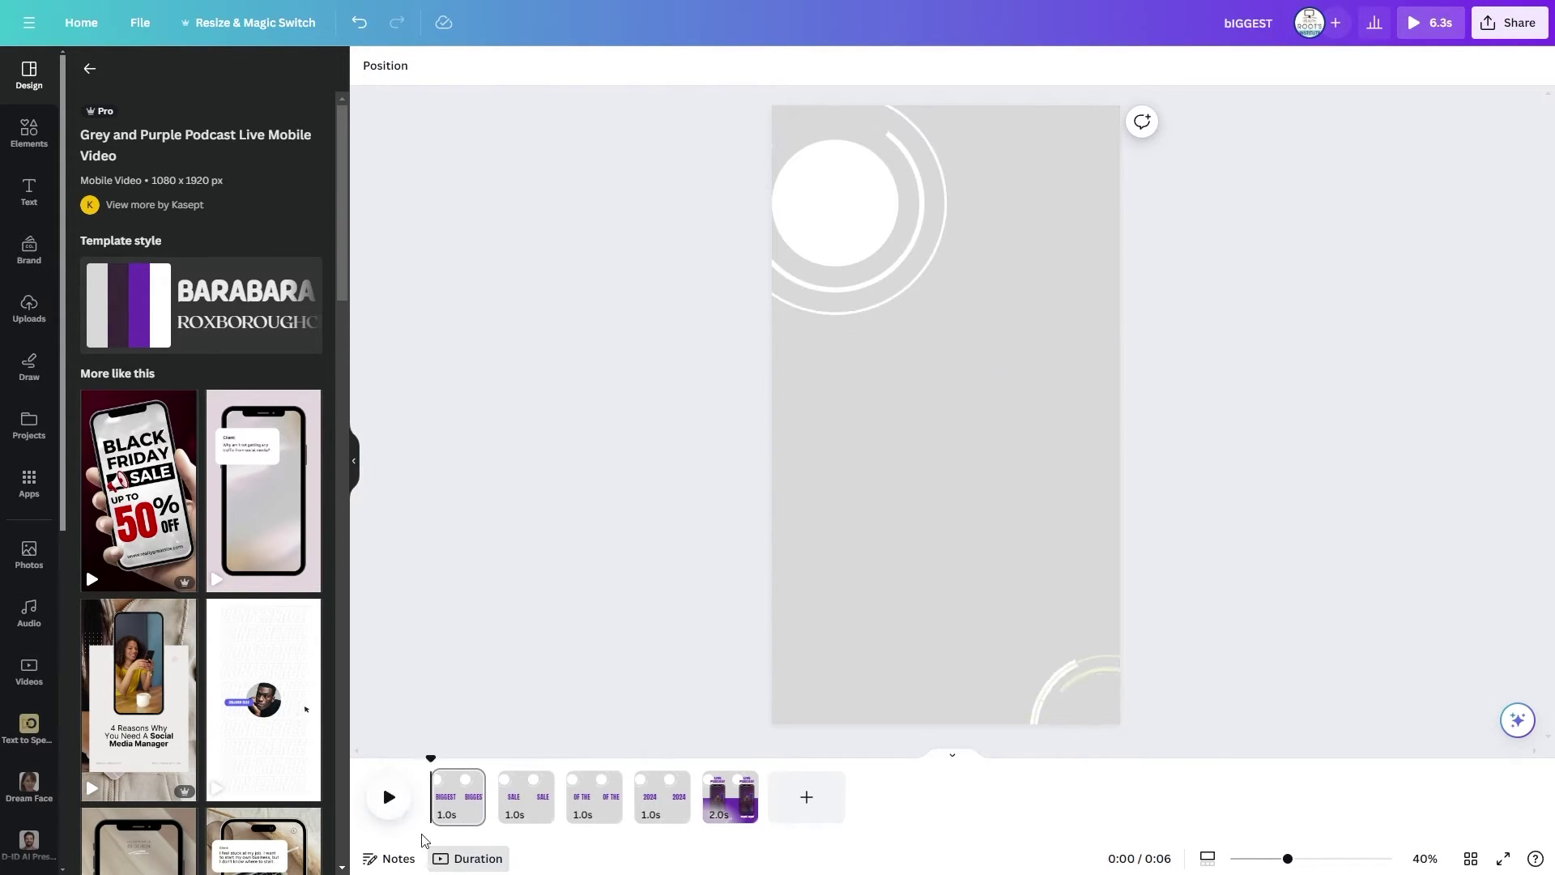
left_click(390, 798)
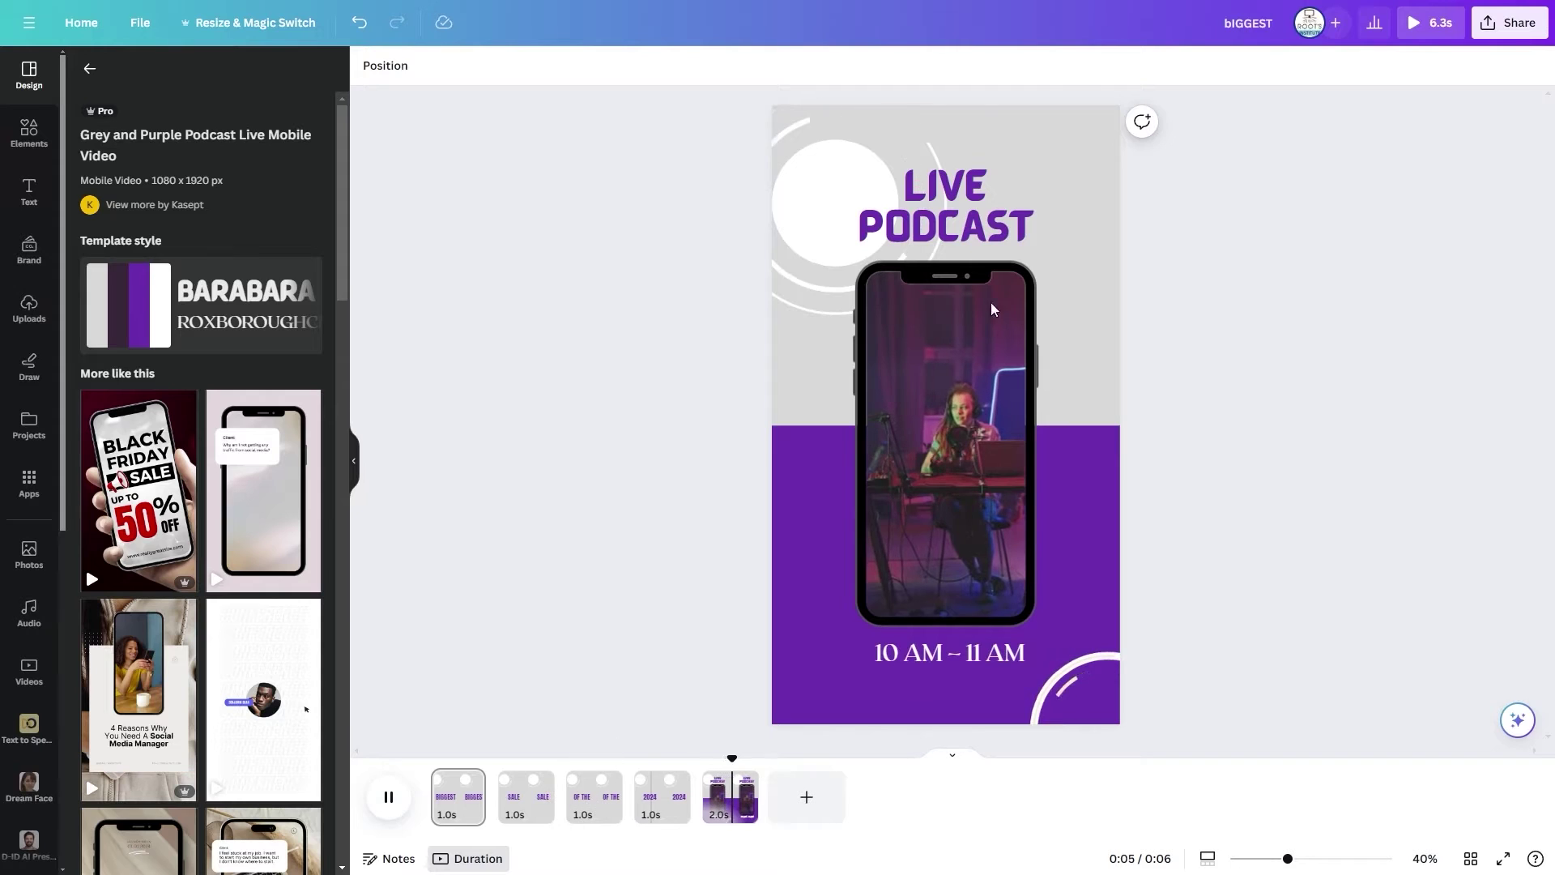
left_click(1129, 589)
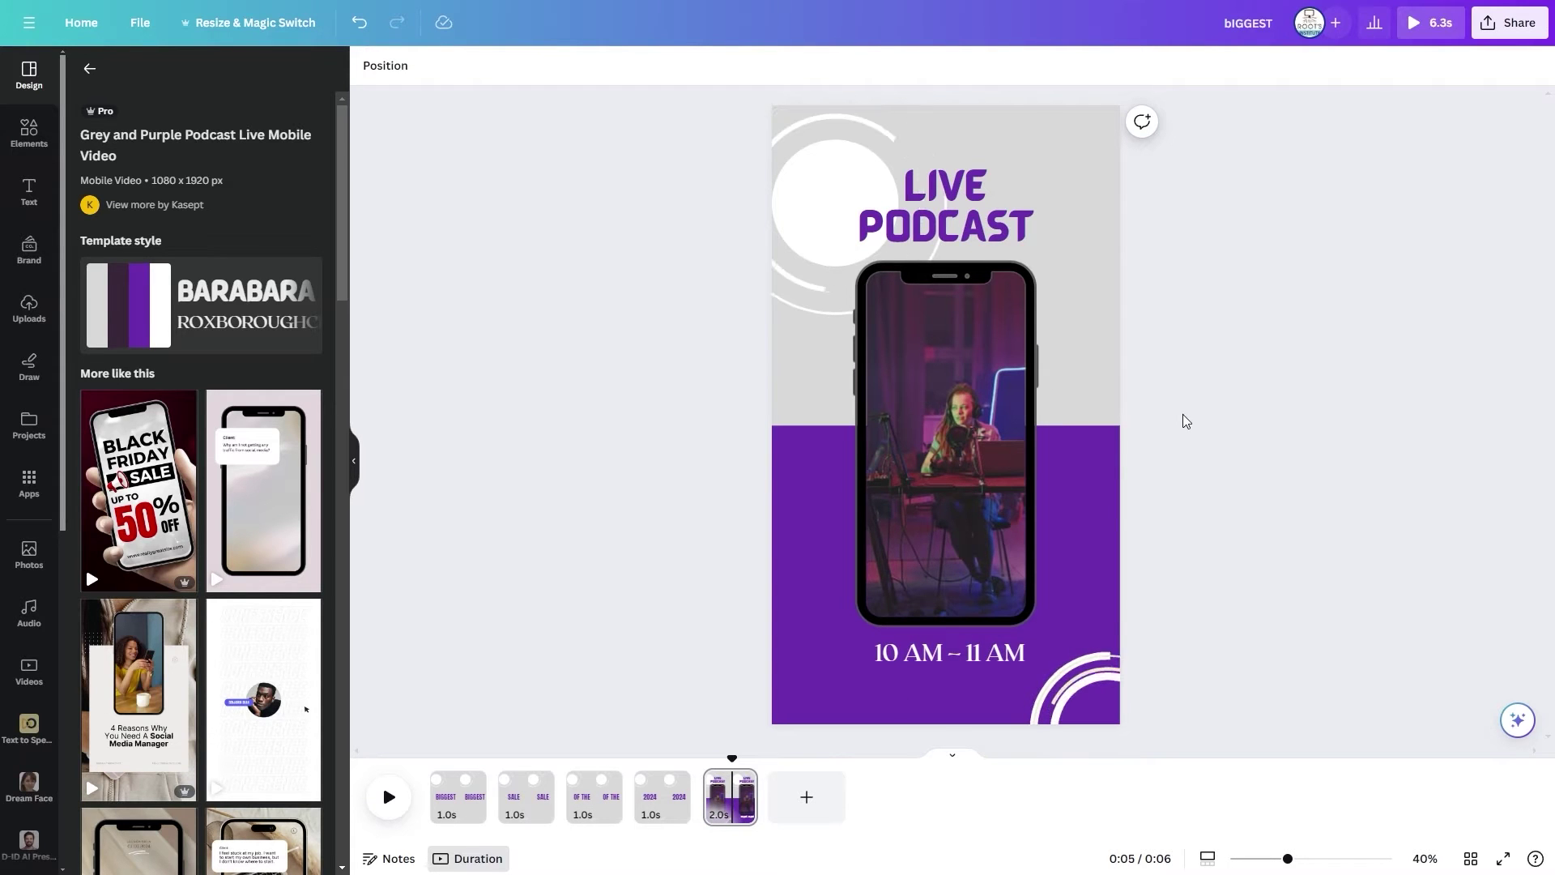
- Replace the phone page's LIVE PODCAST heading with VIVO F23 PRO and delete its 10 AM – 11 AM text
double_click(959, 221)
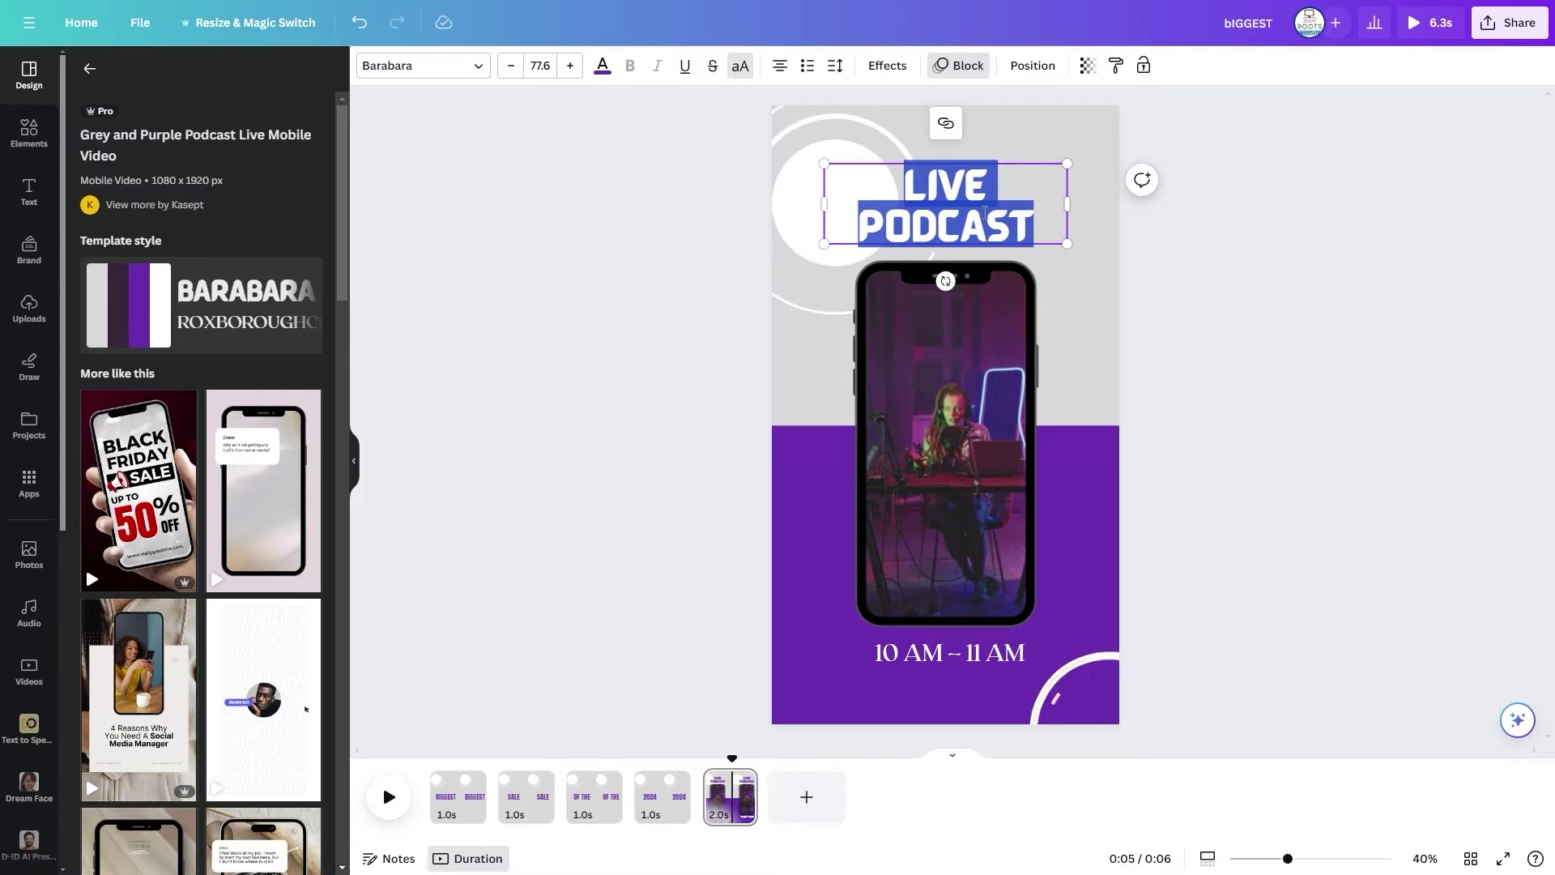
type("V")
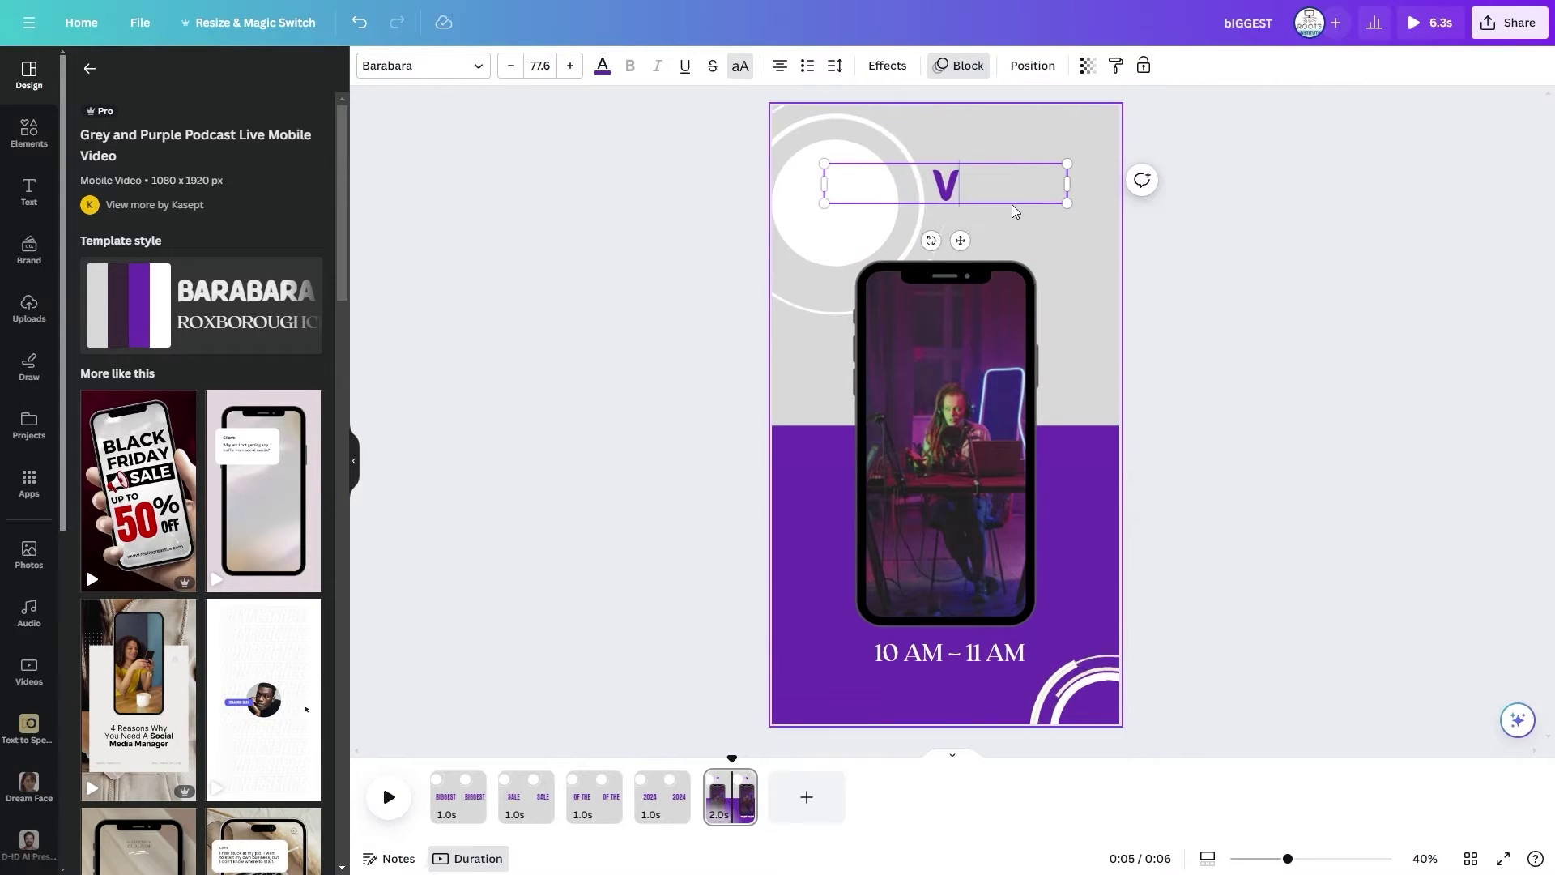
type("IVO F23 PRO")
- Shorten the VIVO F23 PRO page to 1.0 second and duplicate it
left_click(752, 796)
left_click_drag(753, 796, 744, 790)
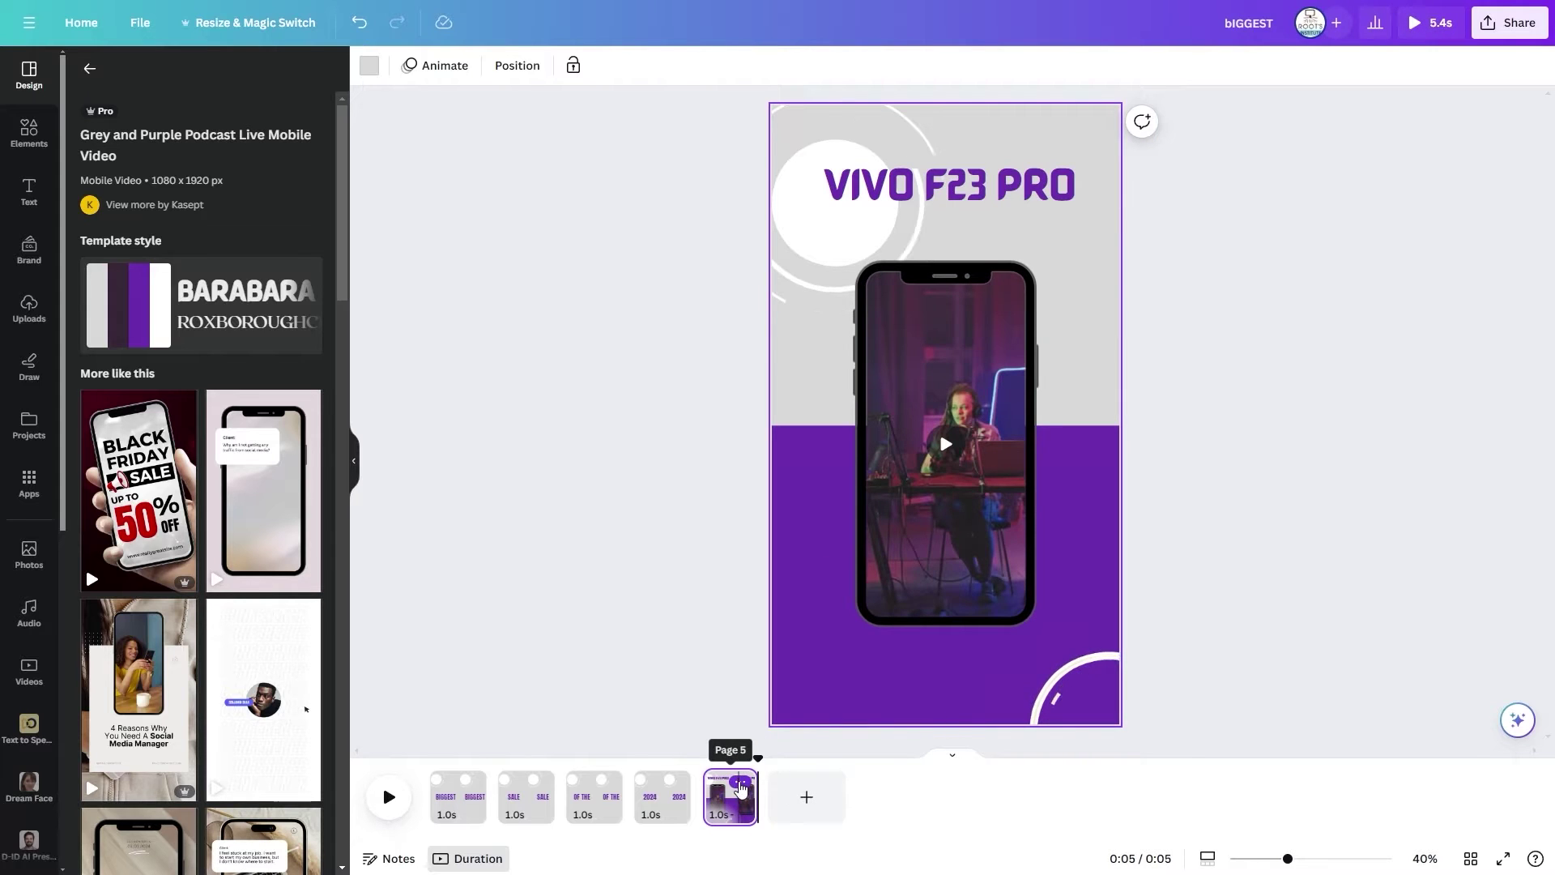
left_click(740, 783)
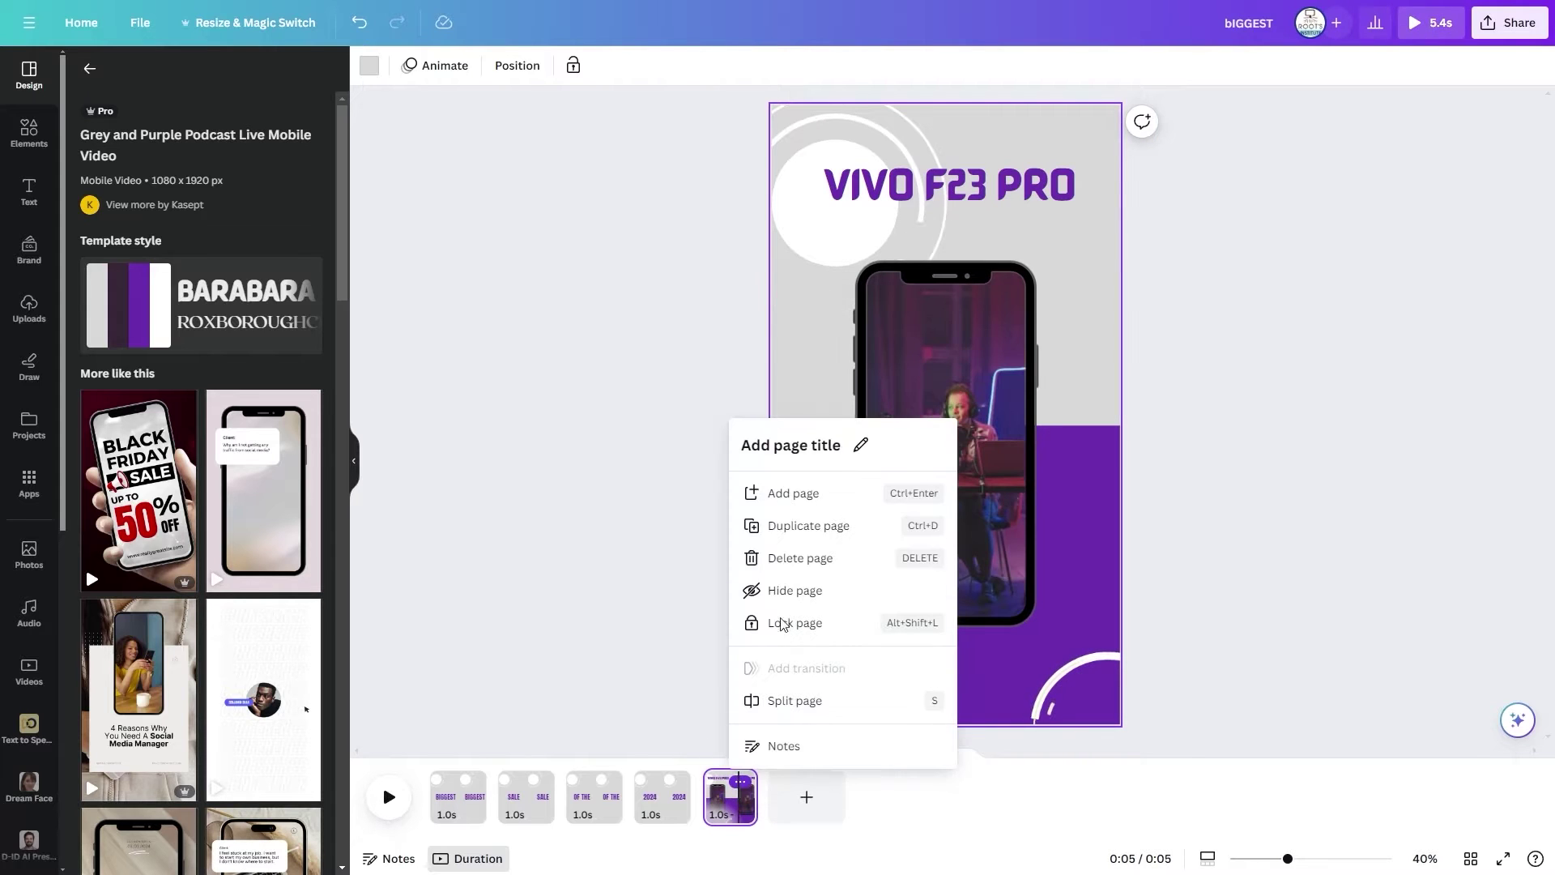
left_click(802, 528)
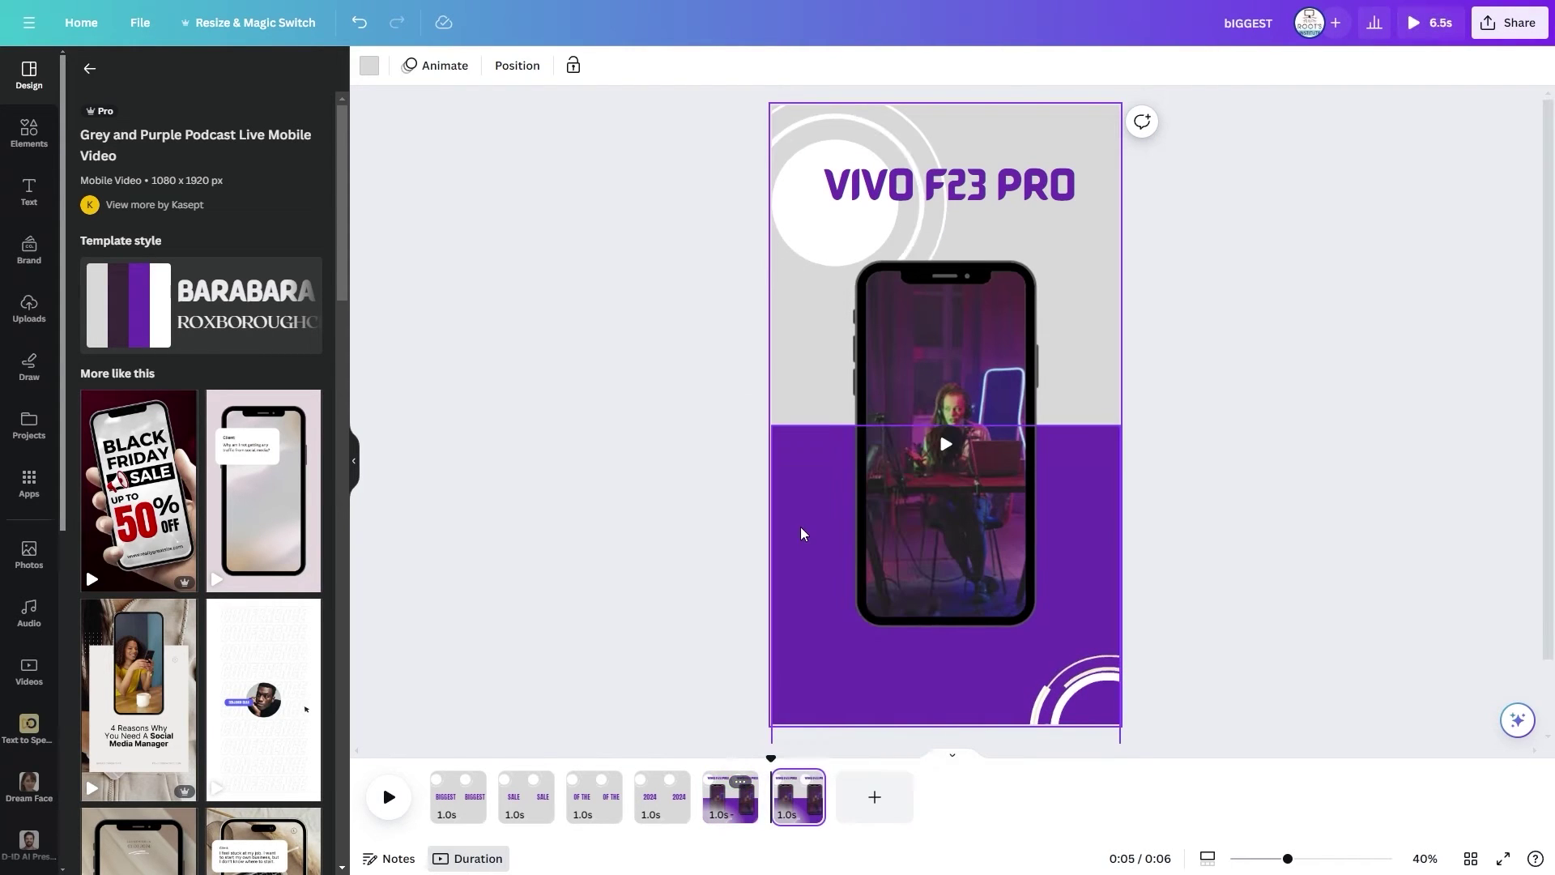
- Change the heading on the duplicated phone page to 64 MEGA PIXEL FRONT CAM
left_click(802, 806)
left_click(961, 194)
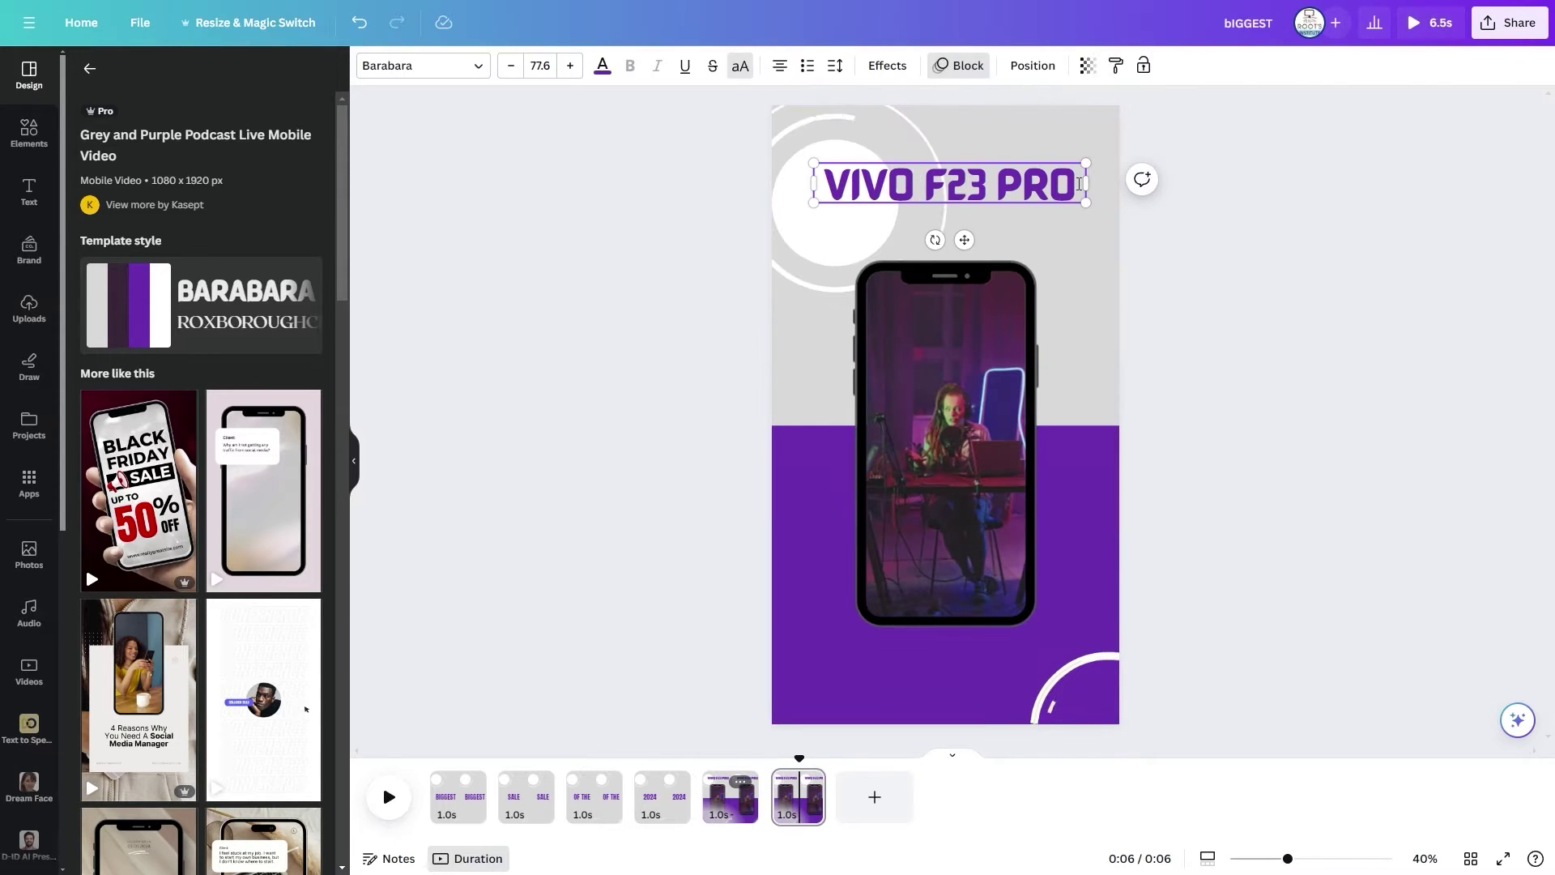
left_click_drag(1061, 193, 840, 179)
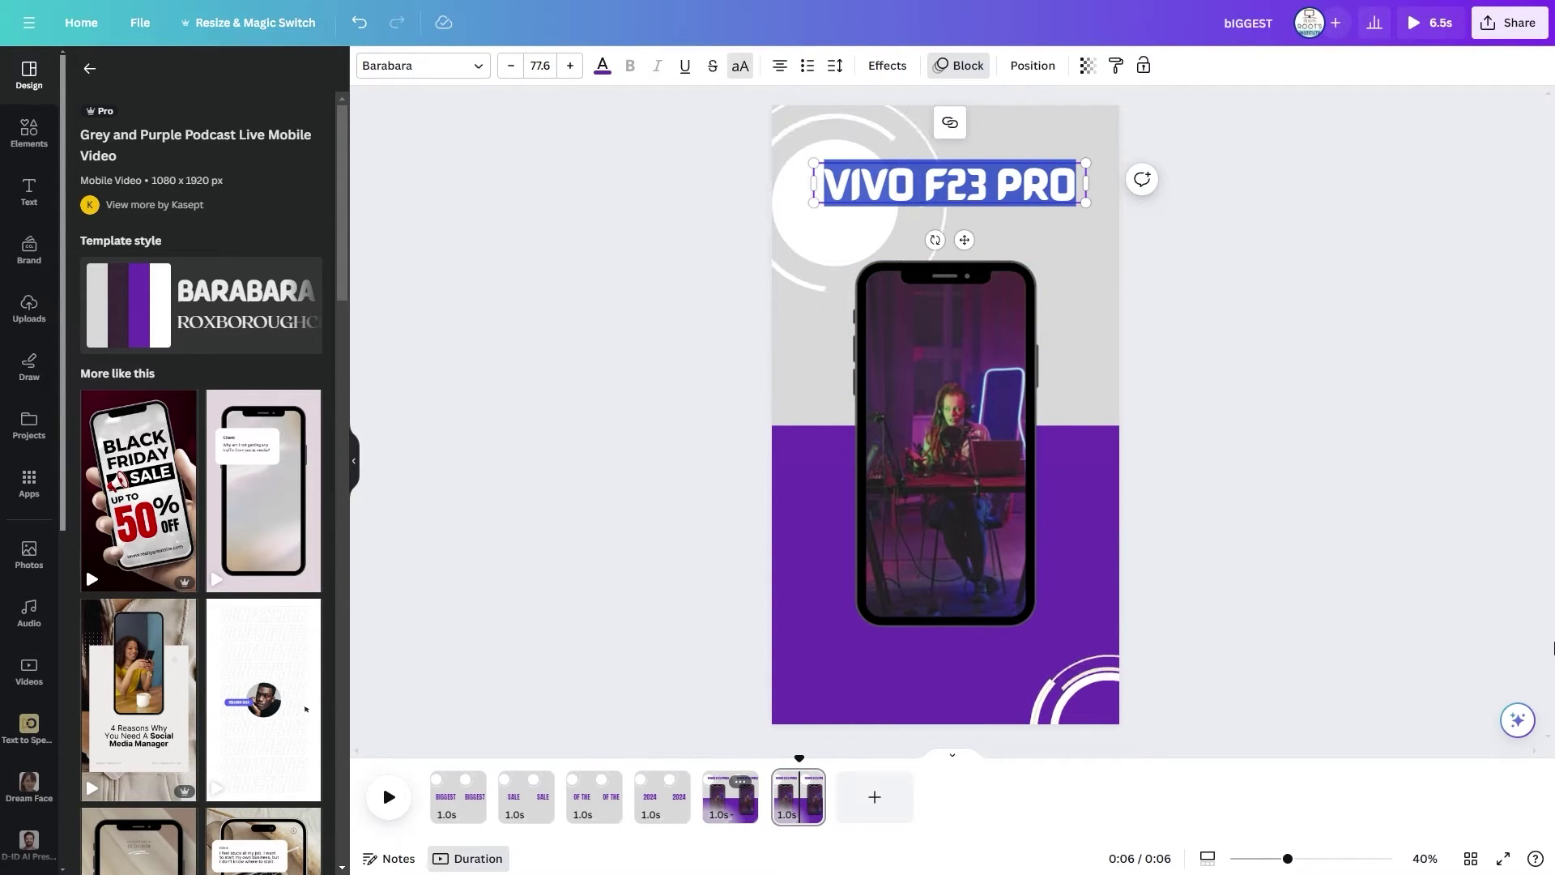
type("64")
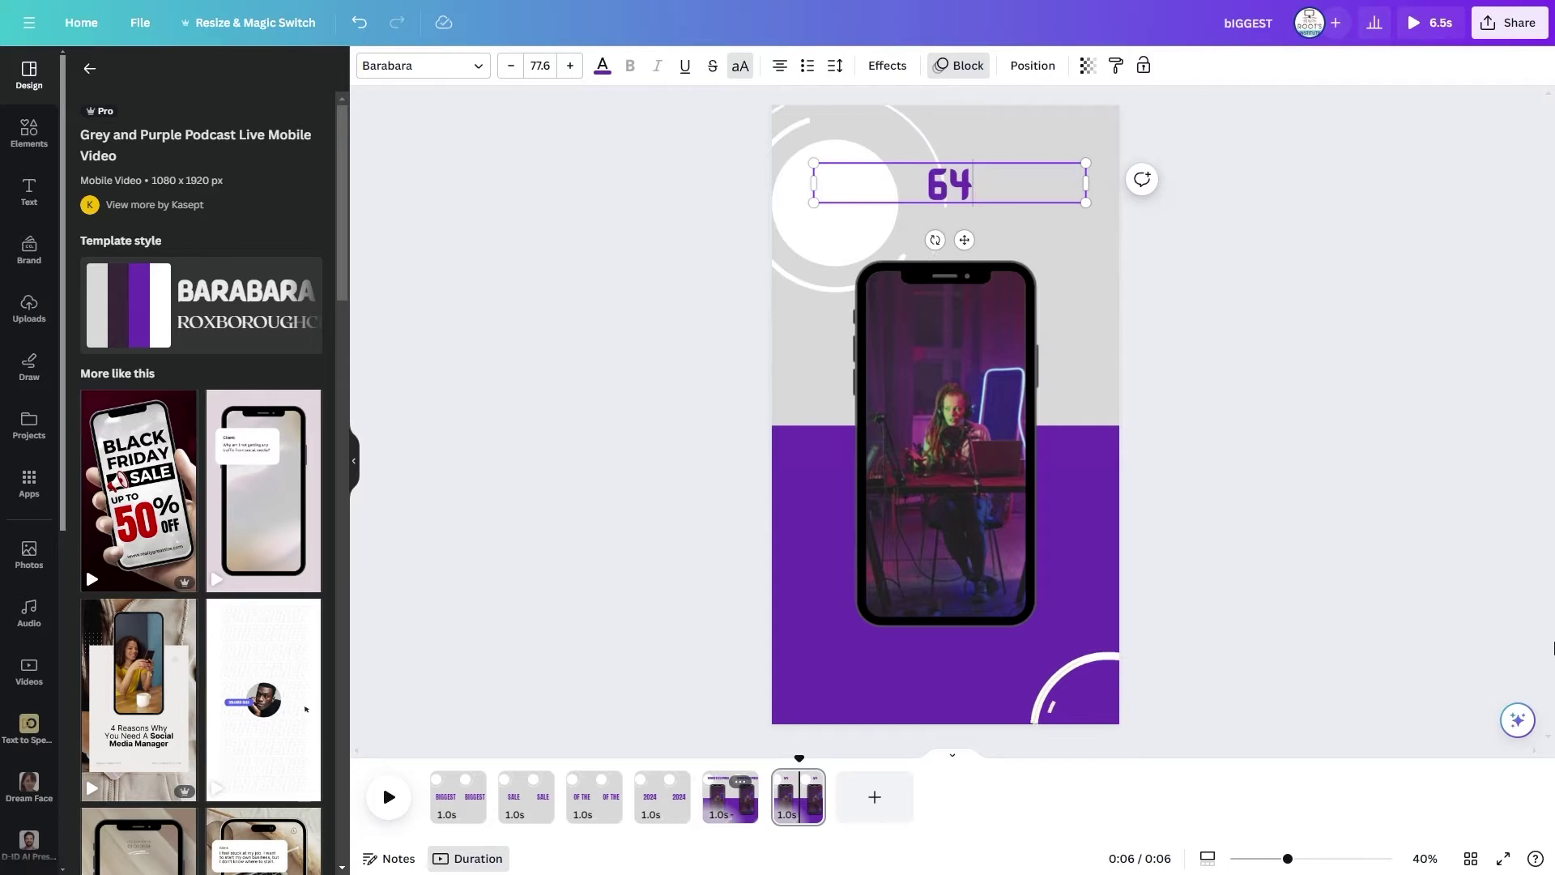
type(" MEGA")
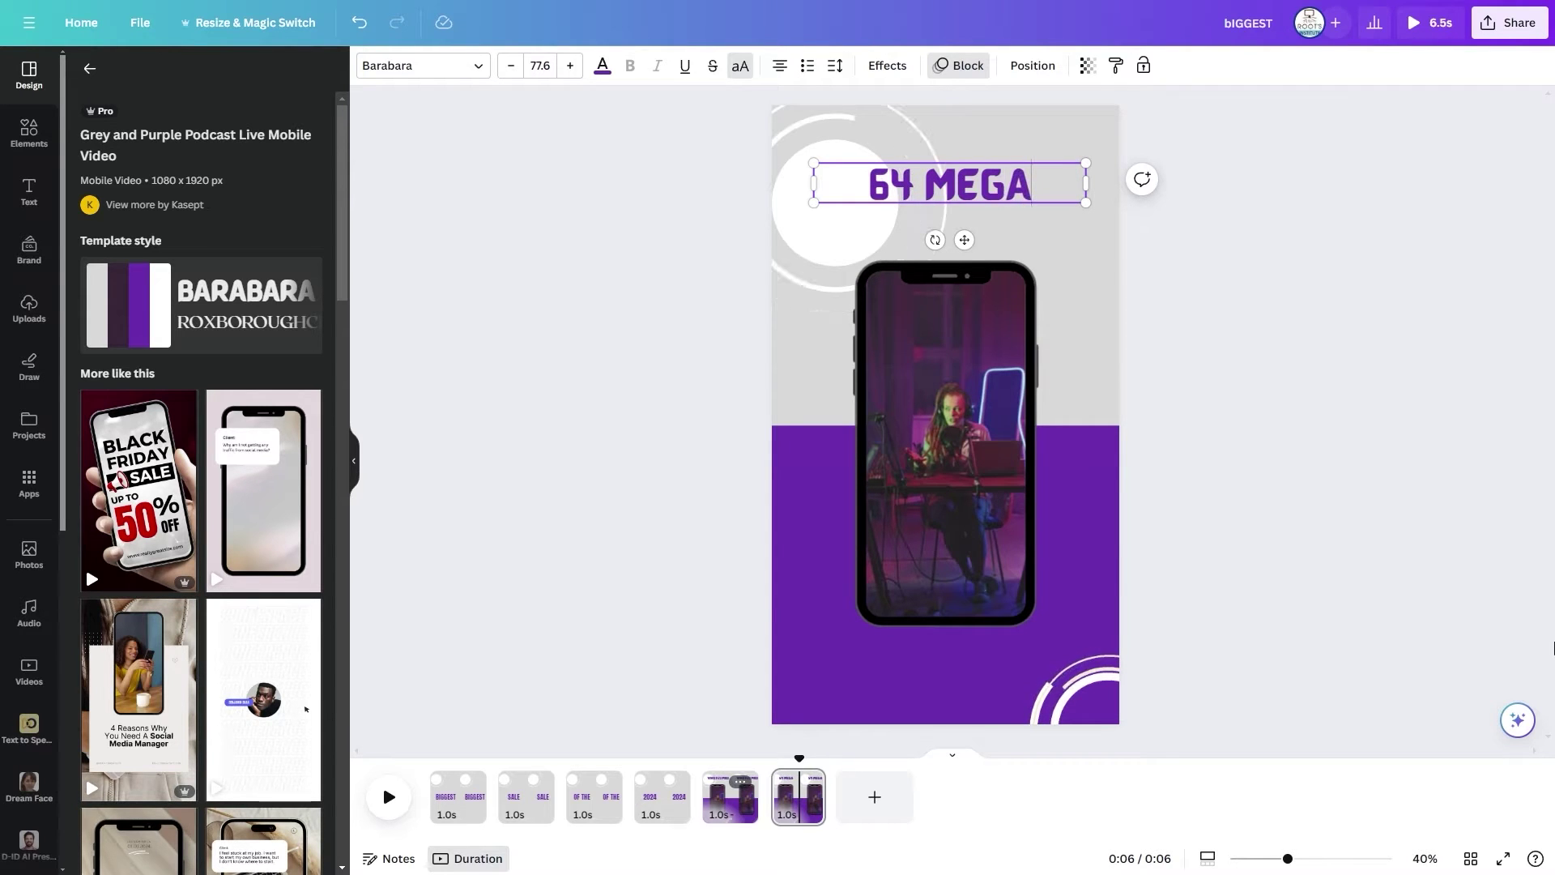
type(" PIXEL FRONT CAM")
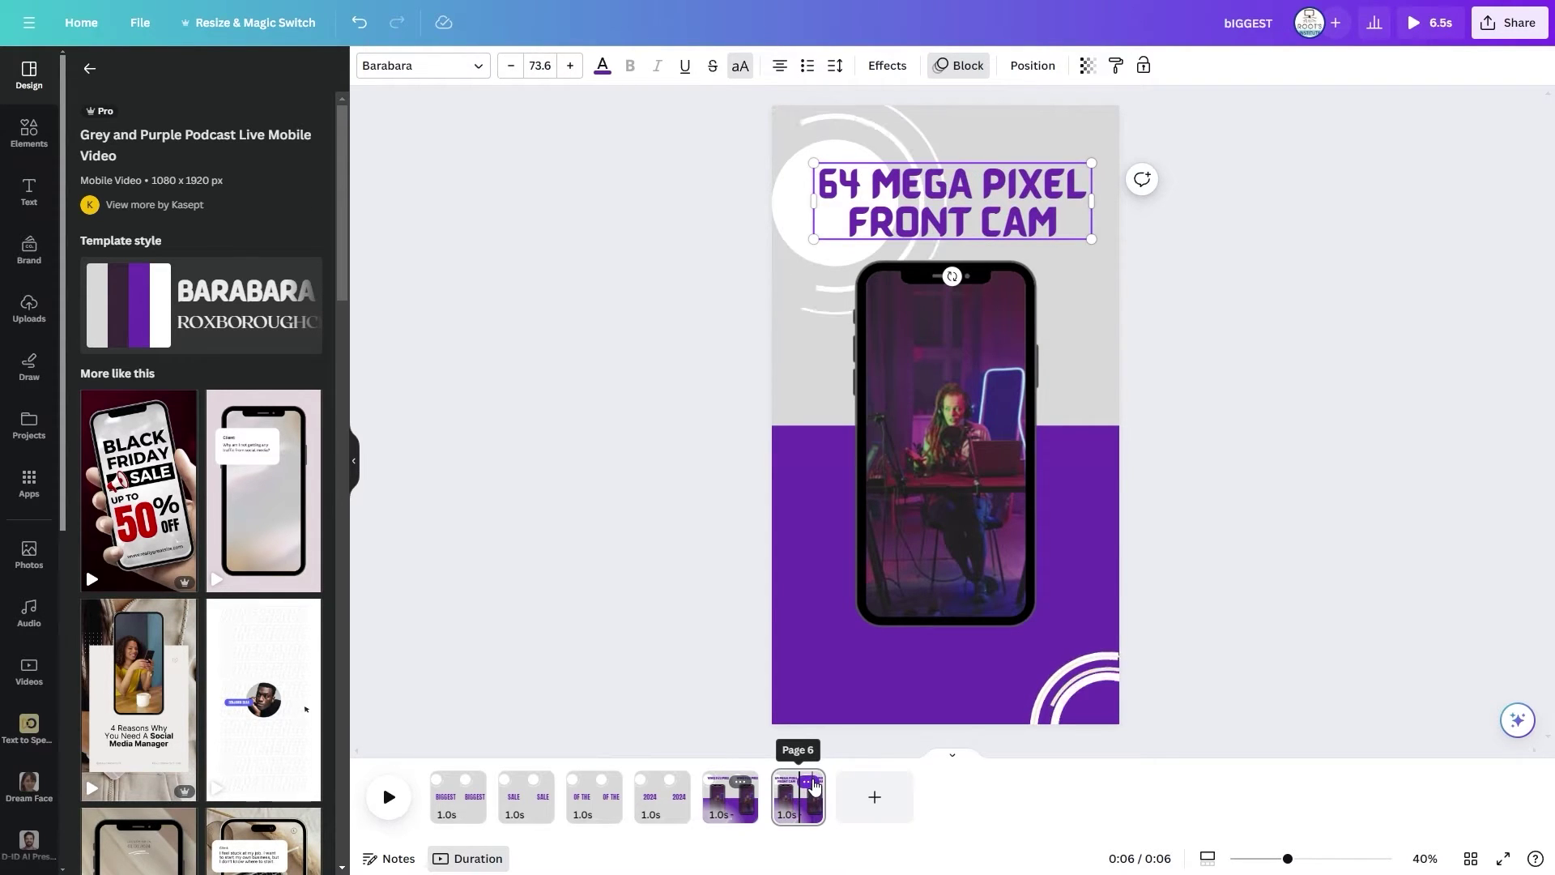
- Duplicate the 64 MEGA PIXEL FRONT CAM page and change the copy's heading to 20 MIN FULL FLASH CHARGE
left_click(809, 782)
left_click(867, 539)
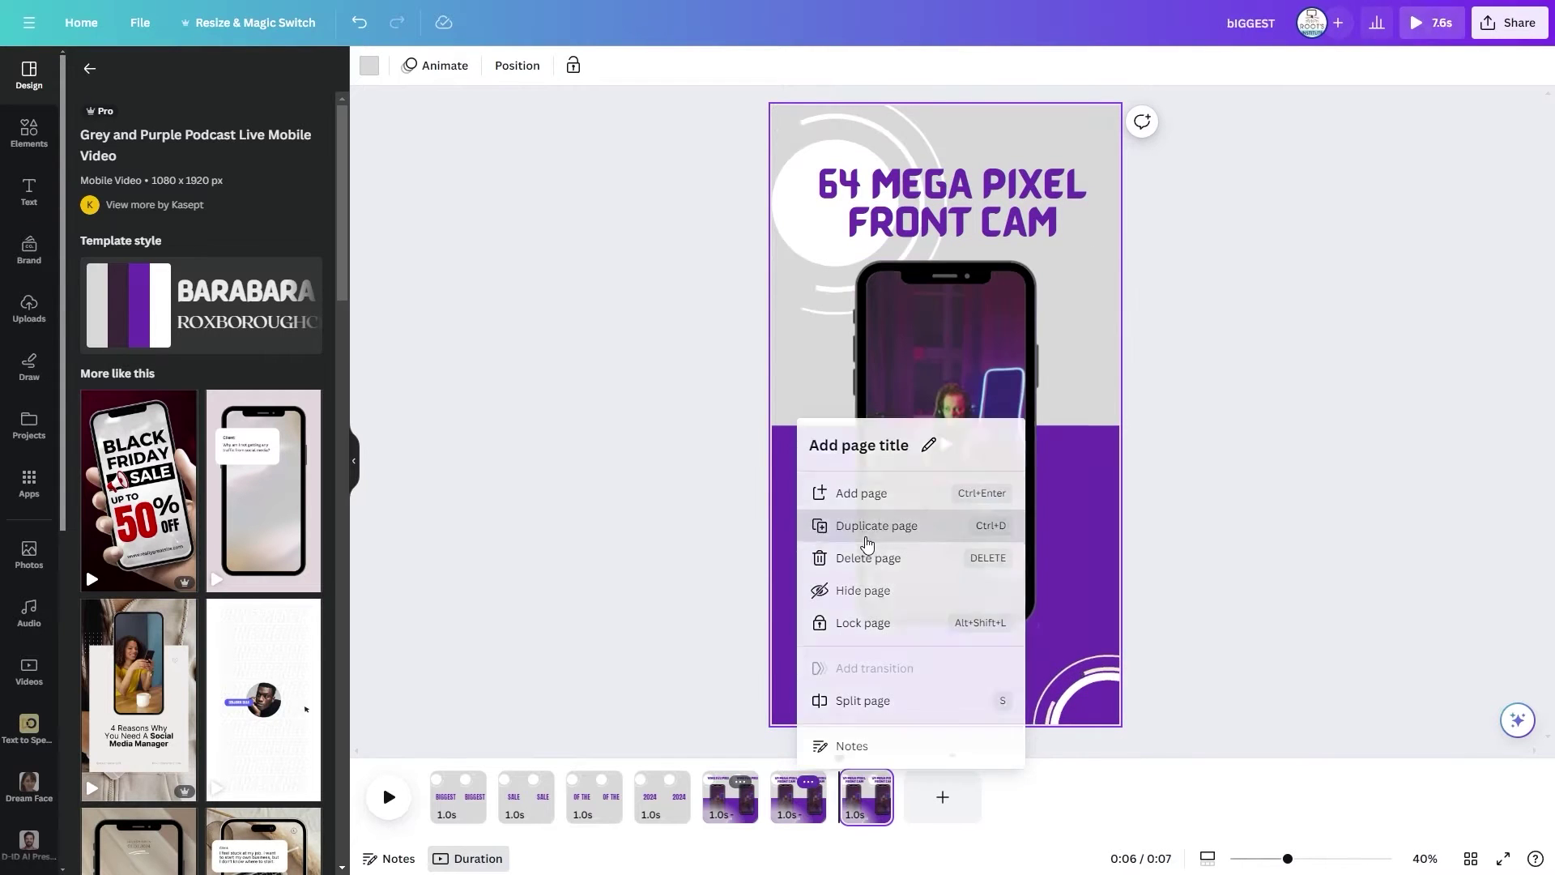
left_click(1080, 229)
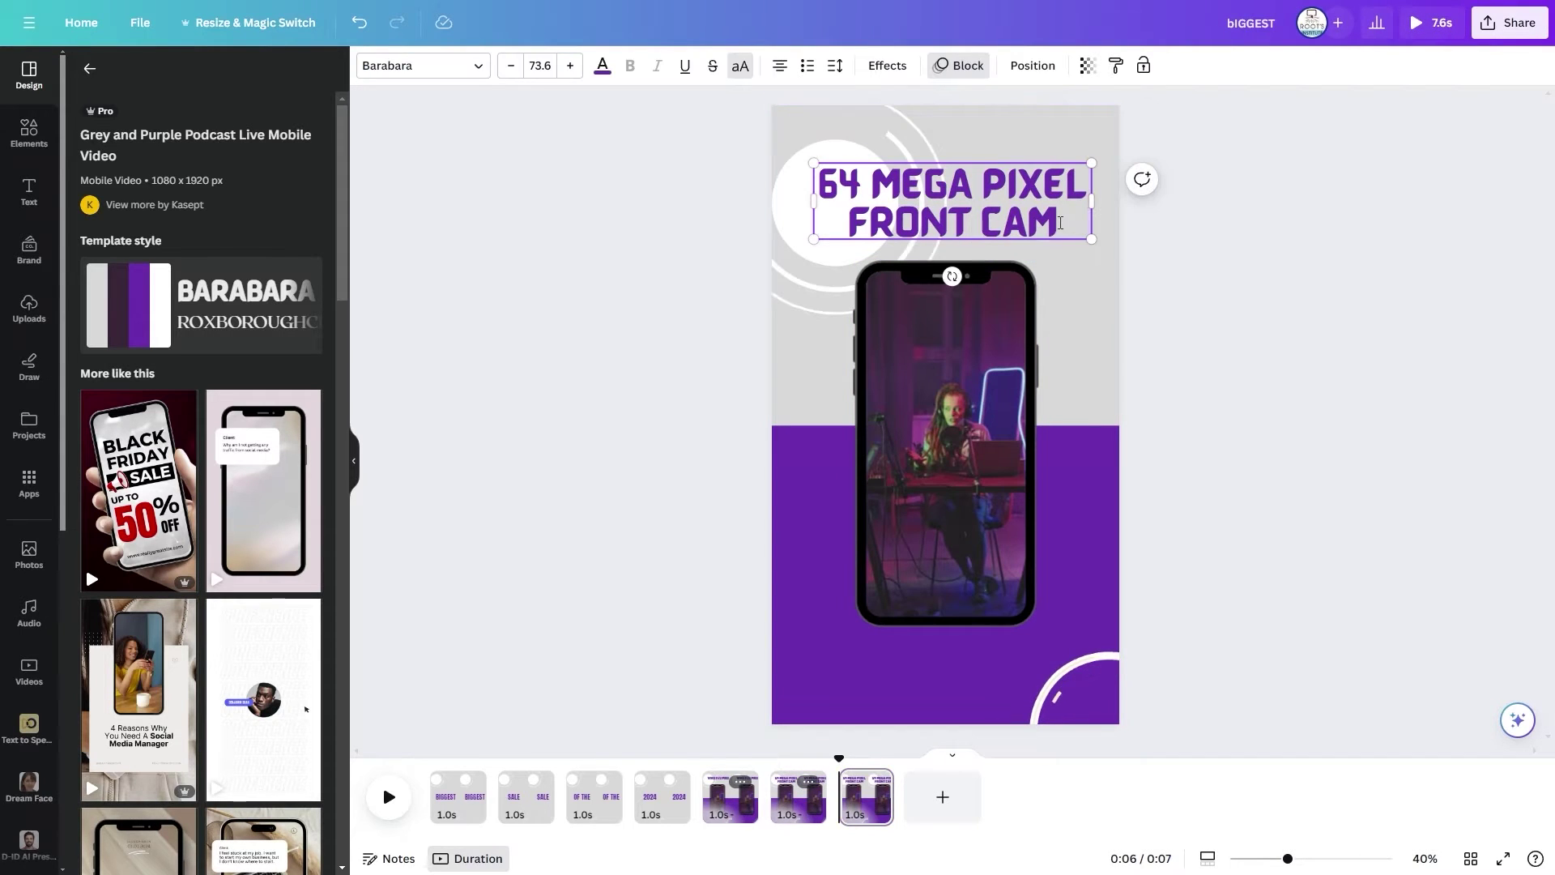
key("ctrl+a")
type("20 MIN")
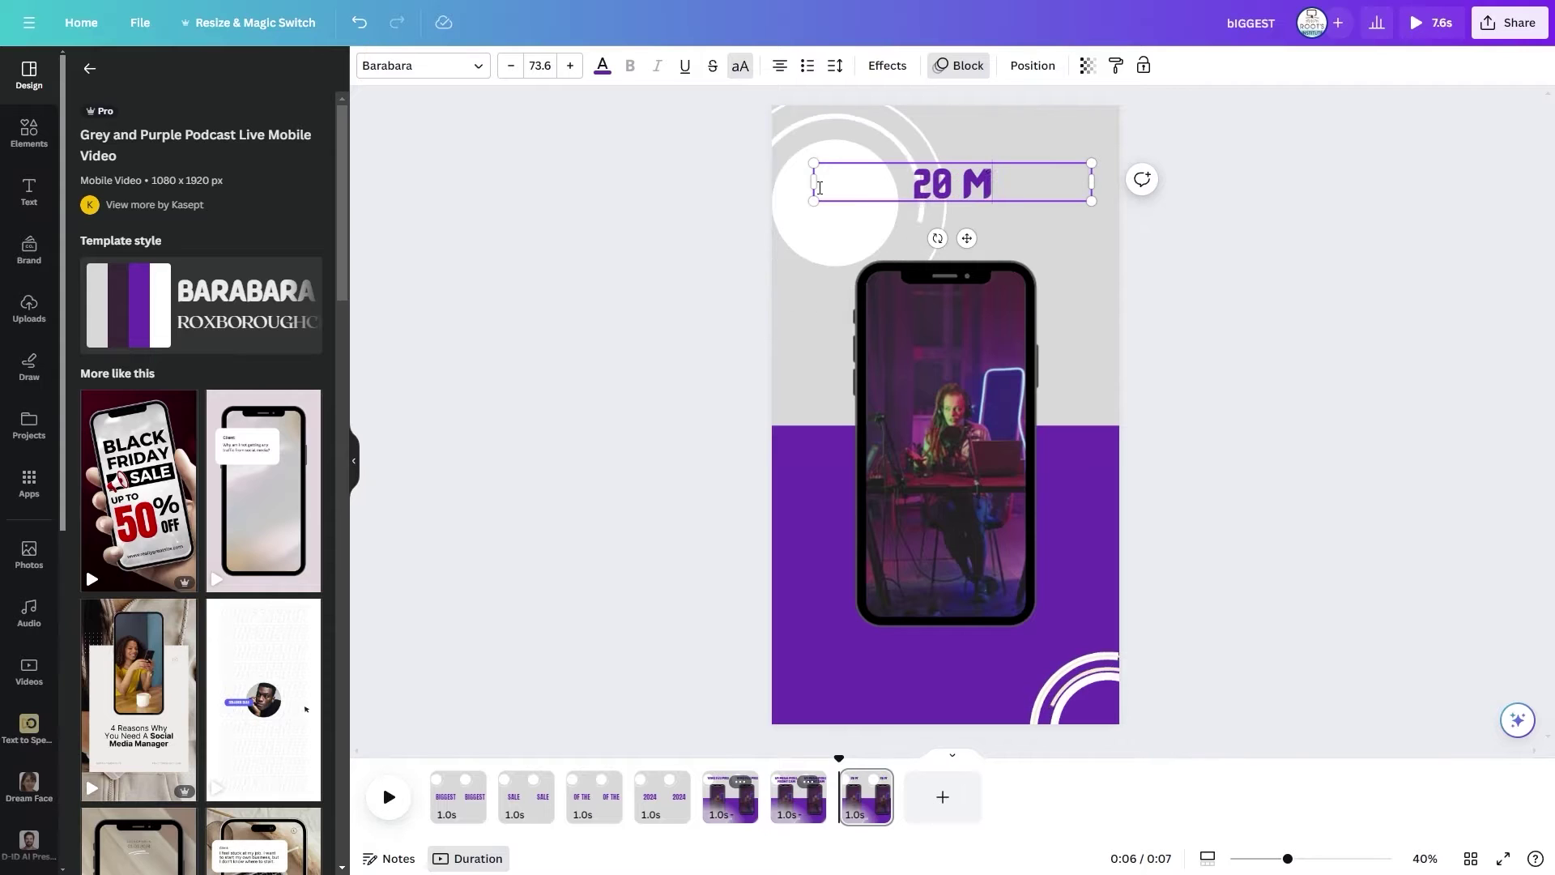
type(" FULL FLASH CHARGE")
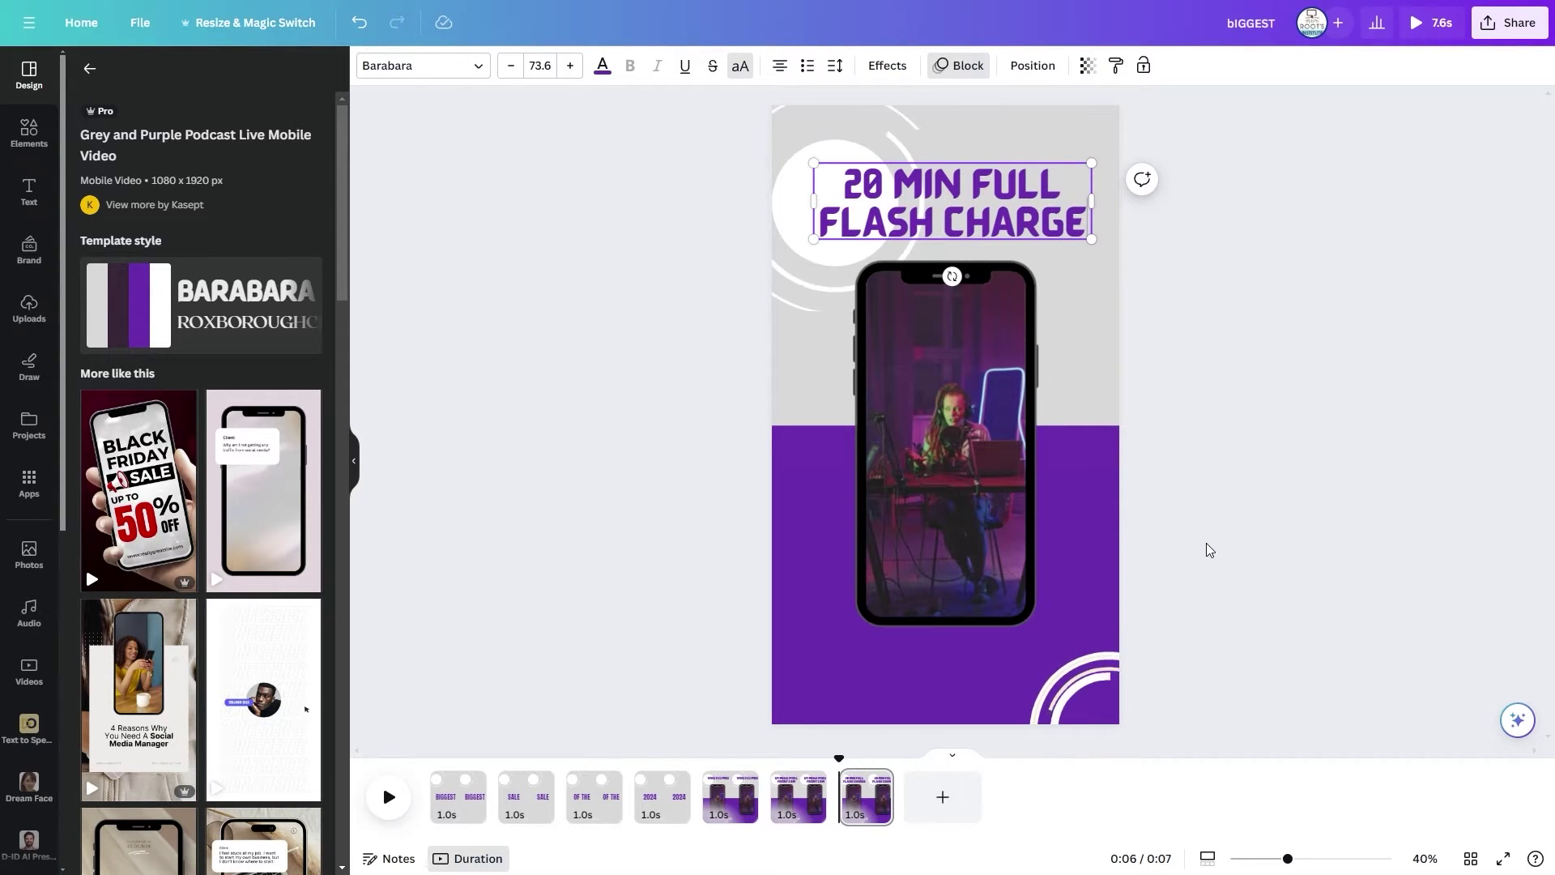
- Duplicate the 20 MIN FULL FLASH CHARGE page and delete the phone frame from the copy
left_click(882, 784)
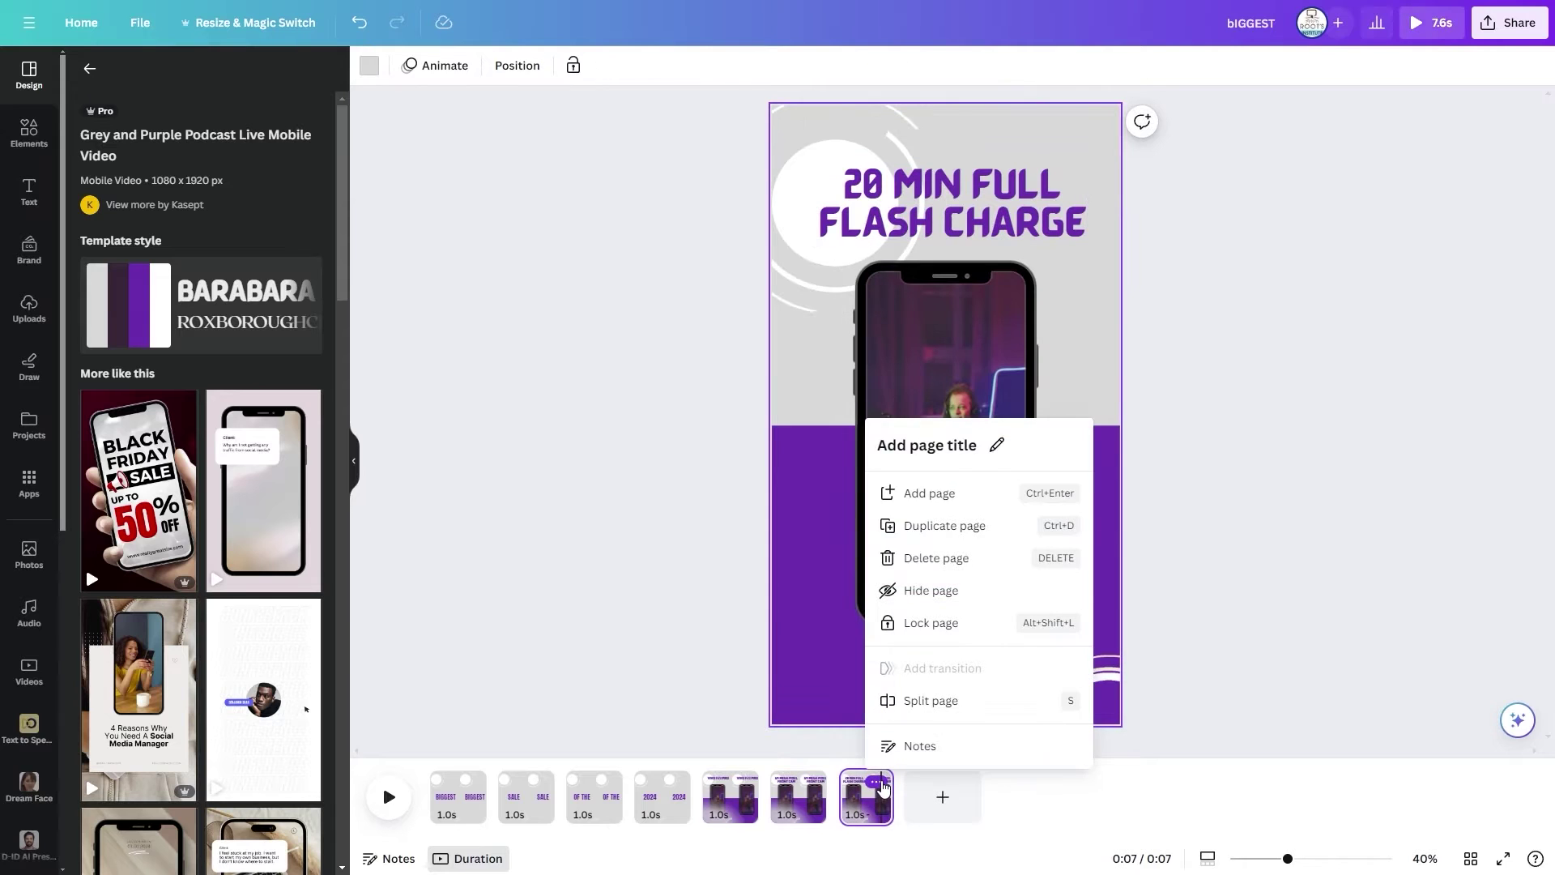
left_click(969, 527)
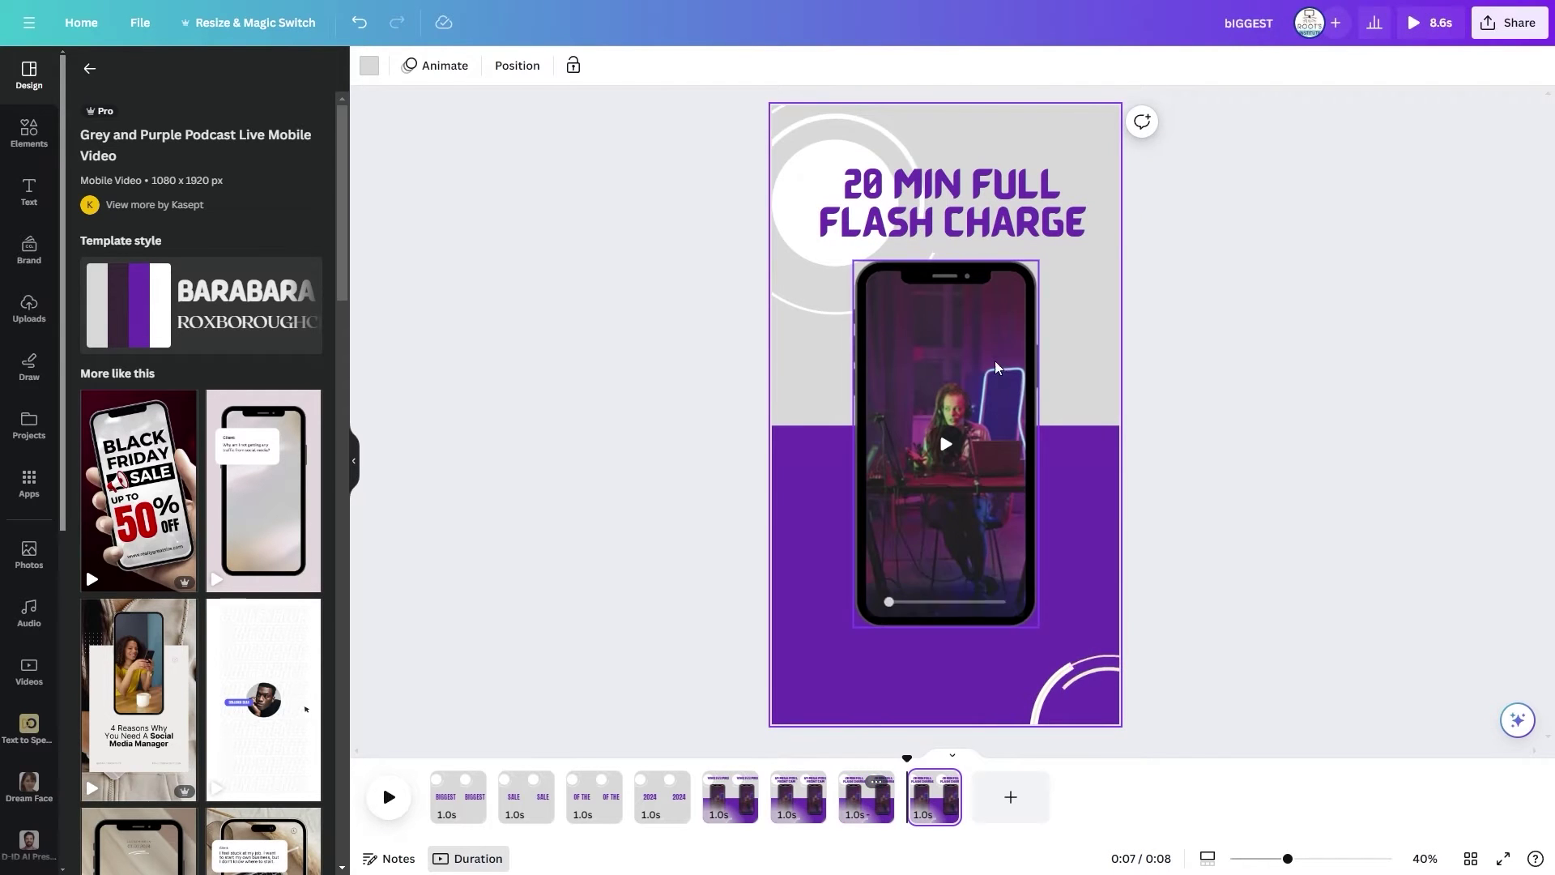
left_click(971, 438)
left_click(948, 223)
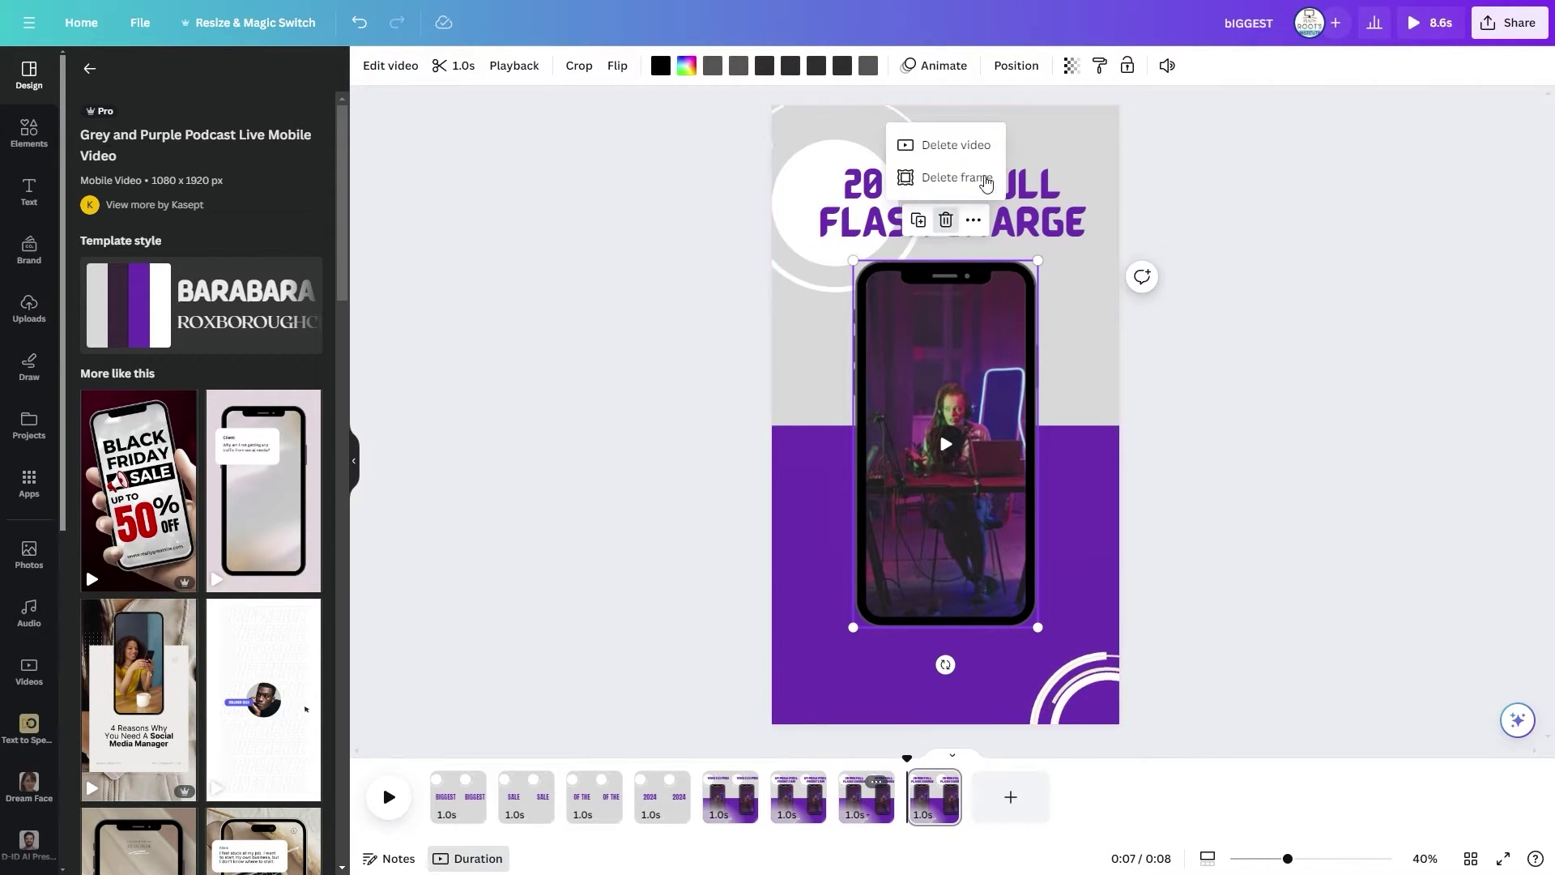
left_click(957, 178)
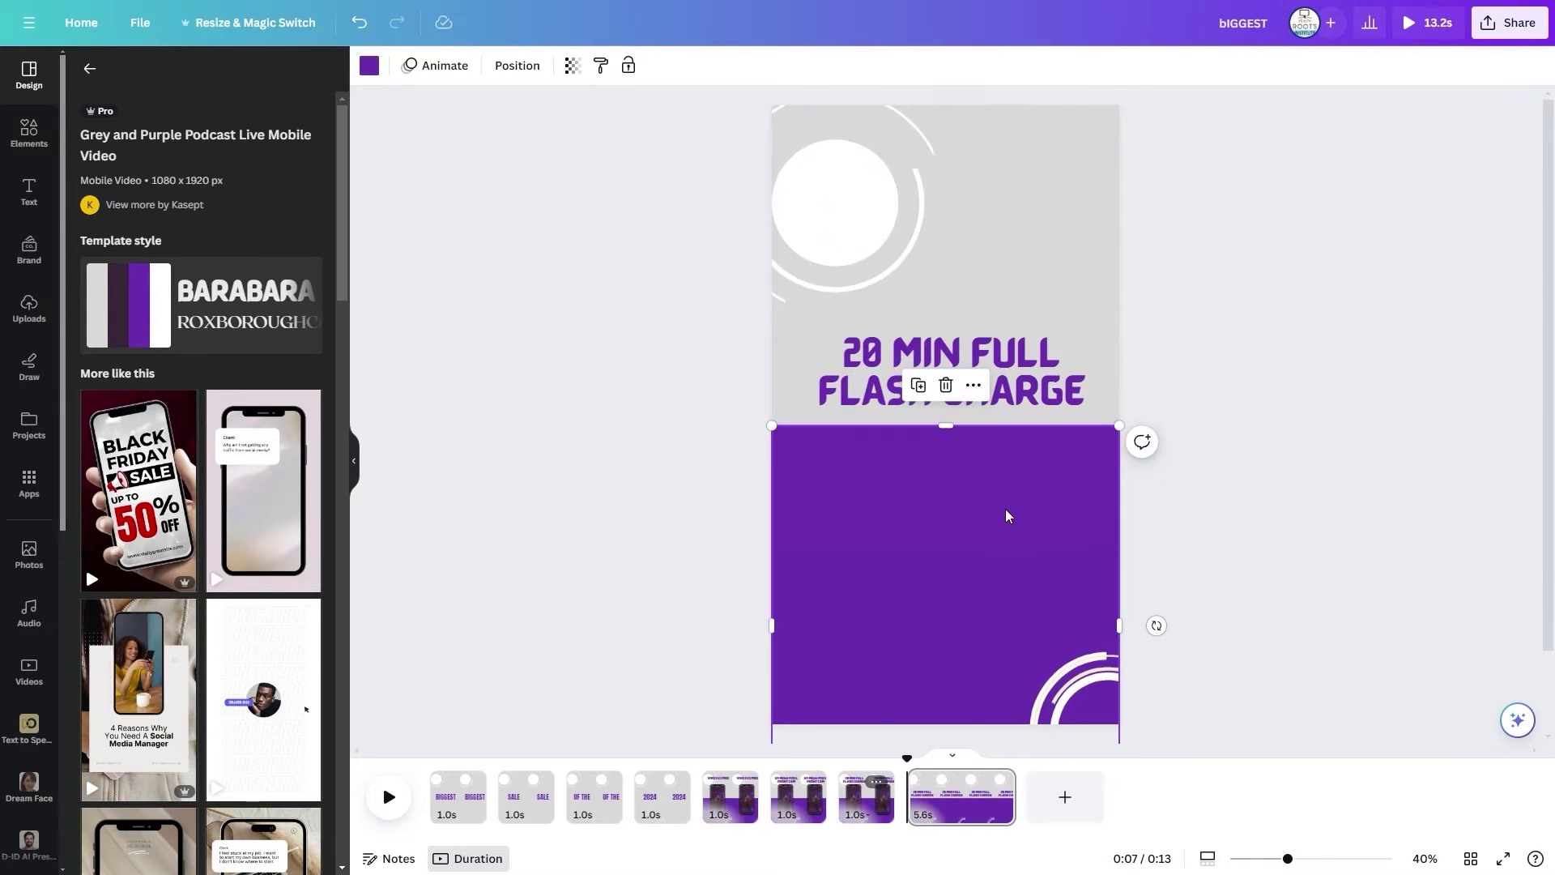
- Delete the purple block and the 20 MIN FULL FLASH CHARGE heading from the last page
left_click(946, 386)
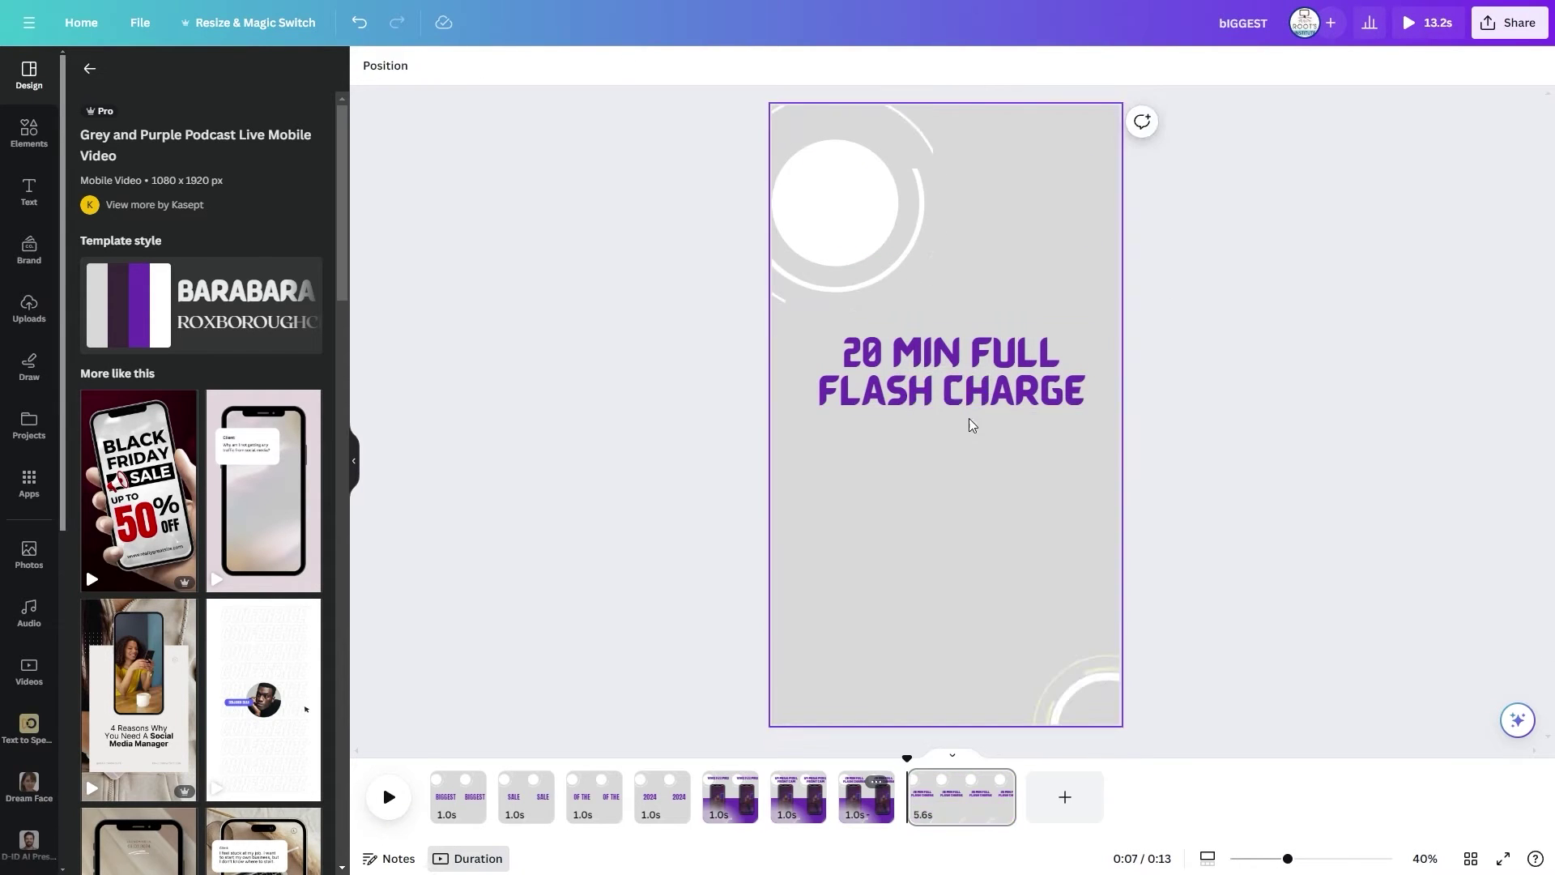
left_click_drag(965, 403, 966, 448)
left_click(1312, 400)
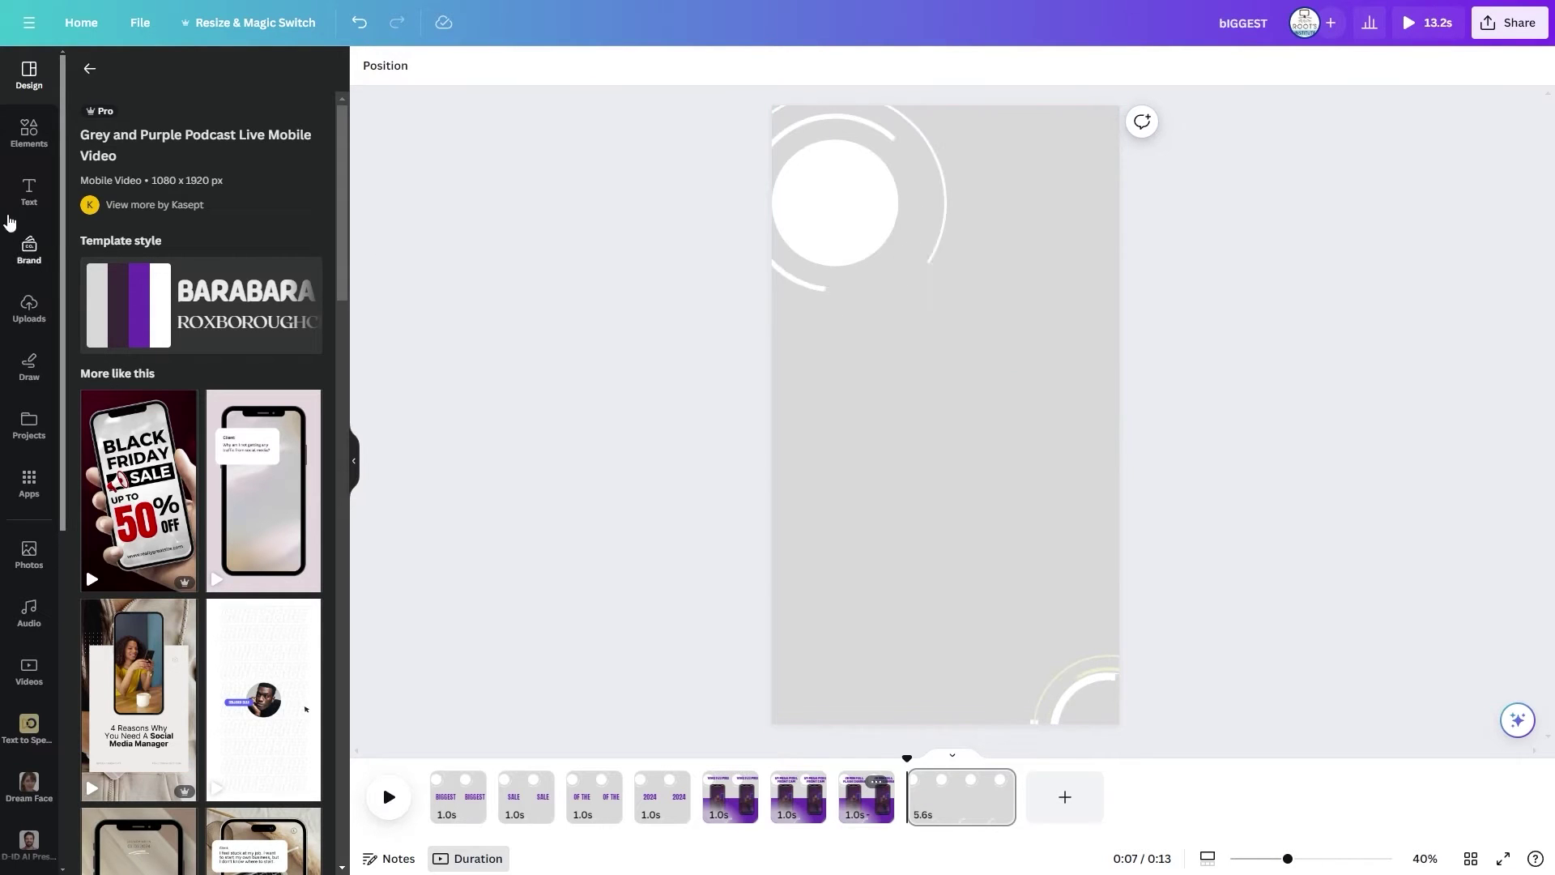
- Search the elements for SPECIAL OFFER, add the red and yellow SPECIAL OFFER graphic to the last page and enlarge it to nearly the page width
left_click(27, 136)
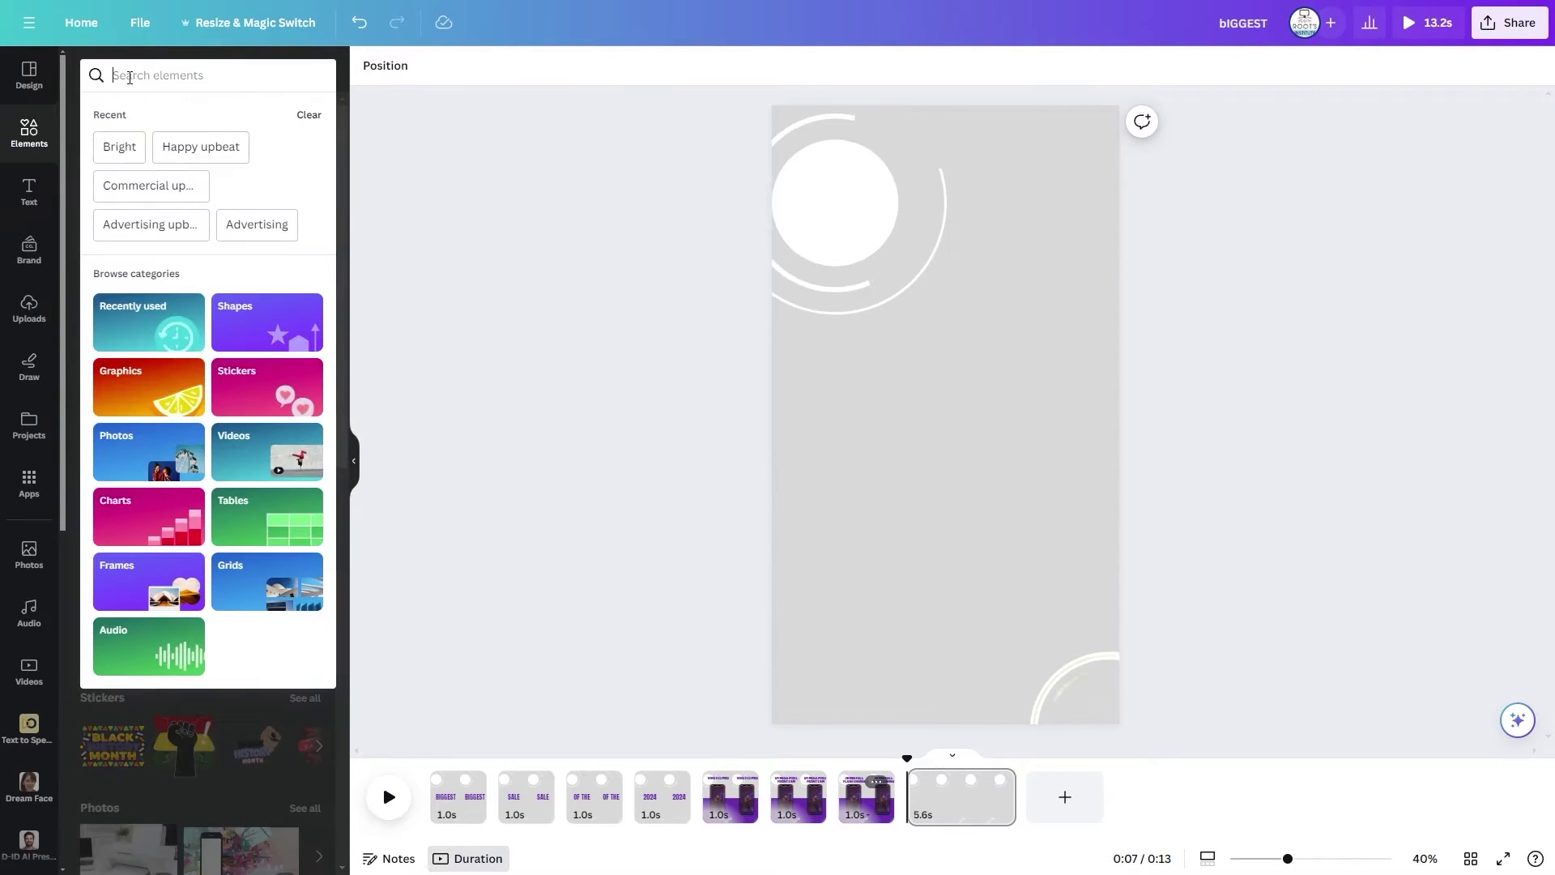
left_click(158, 70)
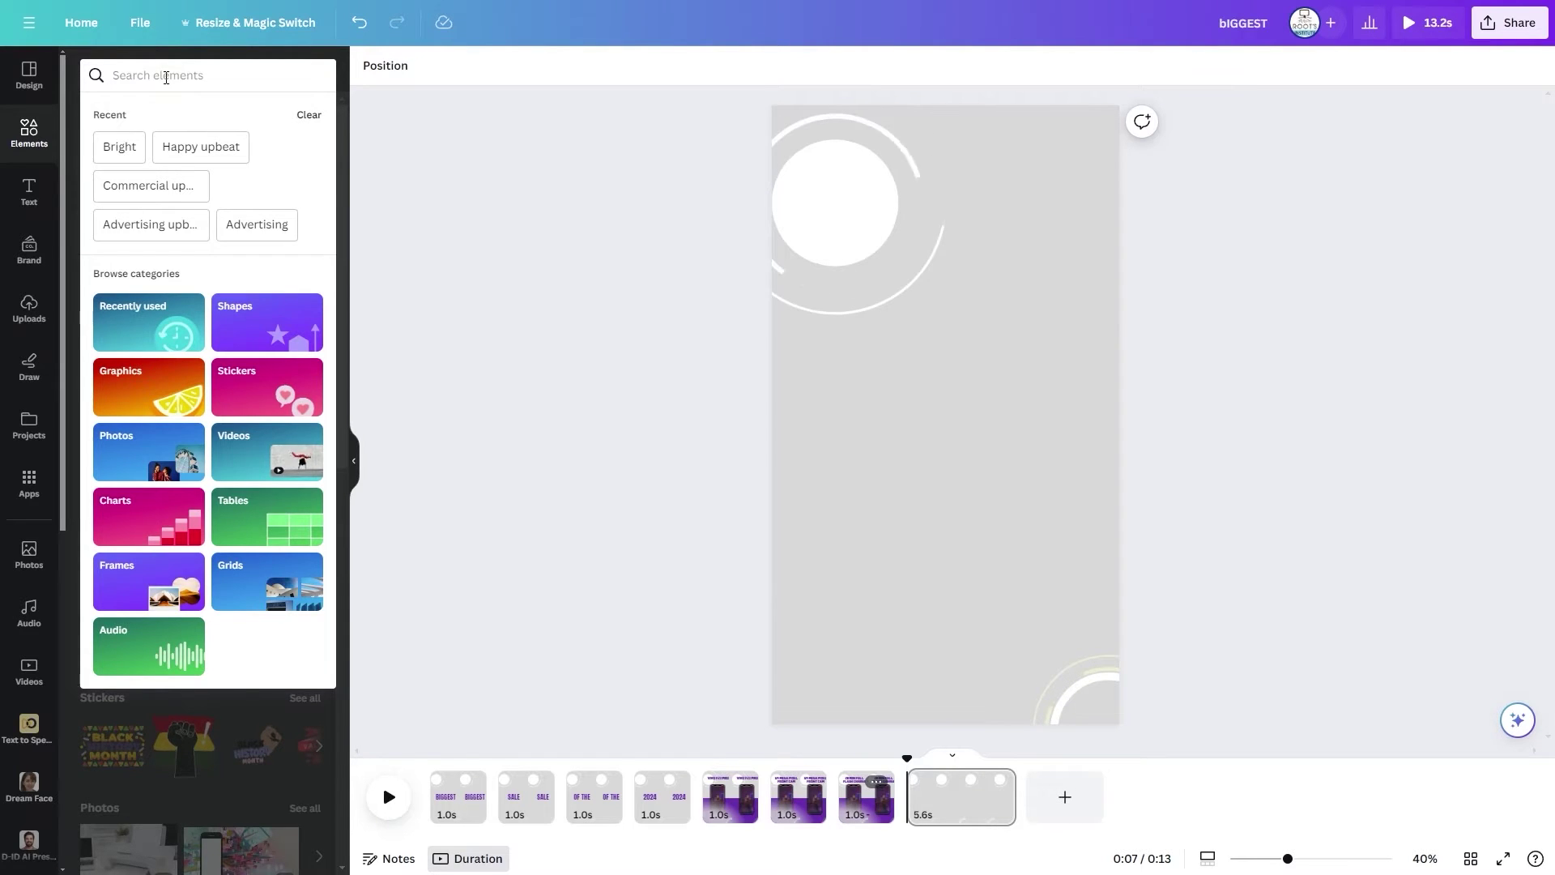
type("SPECIAL OFFER")
key("Return")
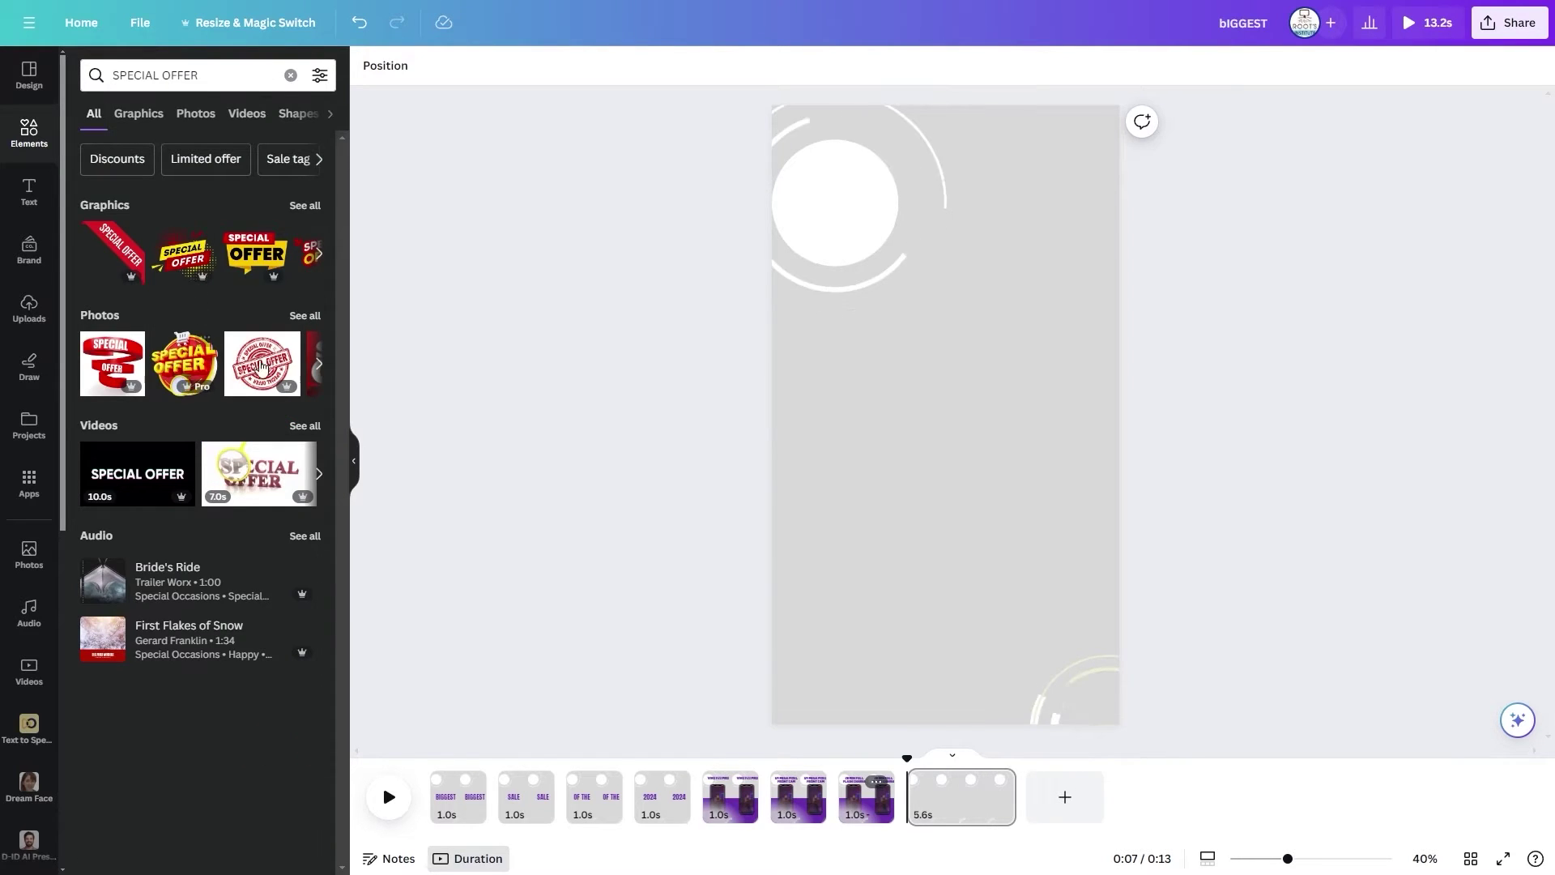
left_click(318, 255)
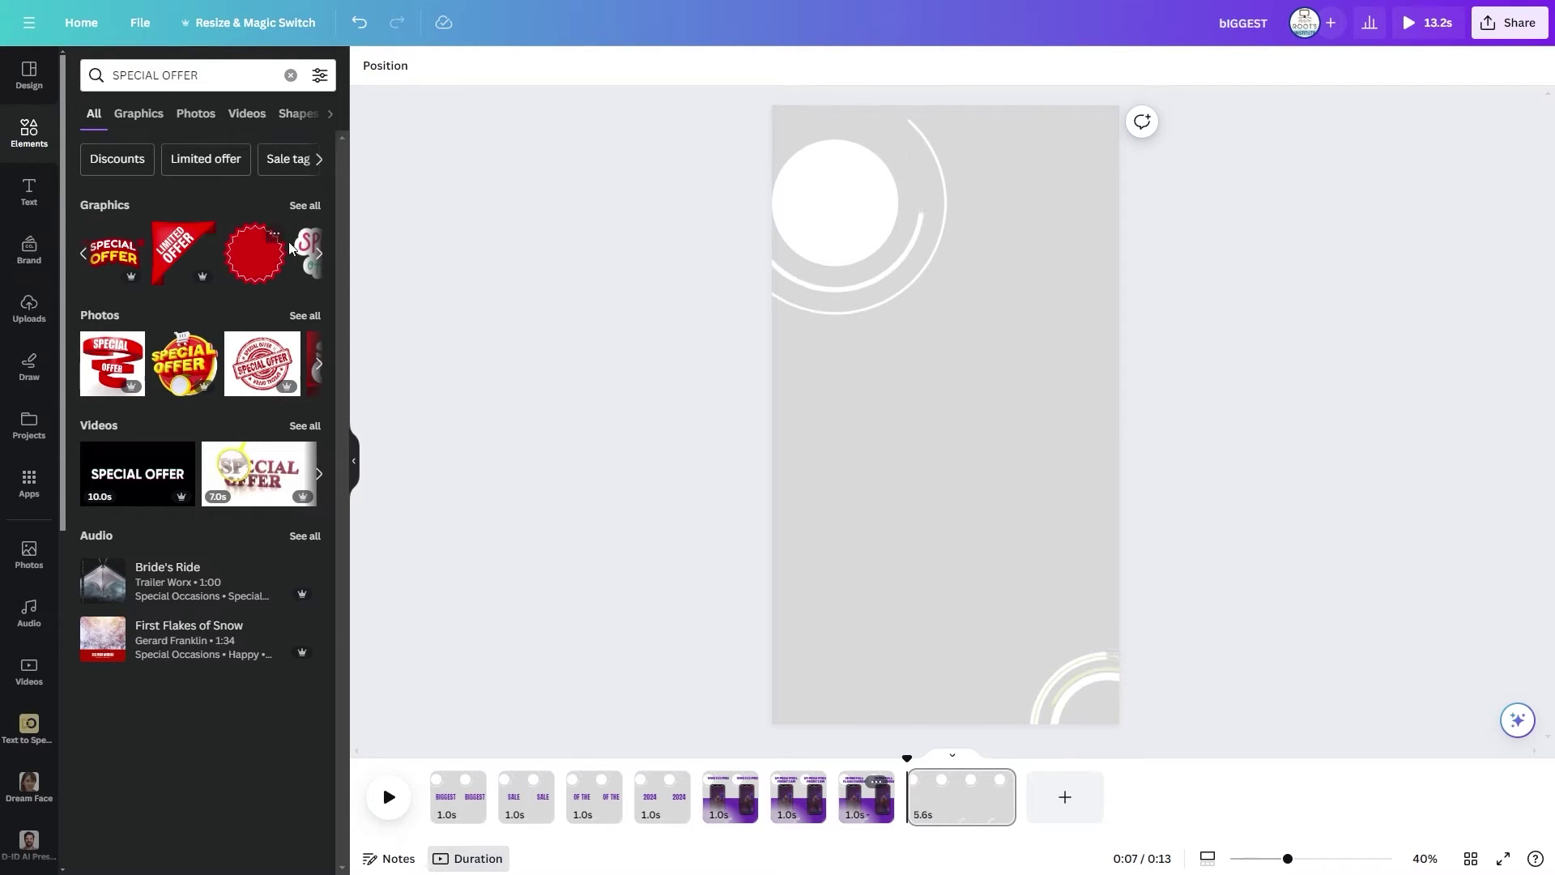
left_click(185, 253)
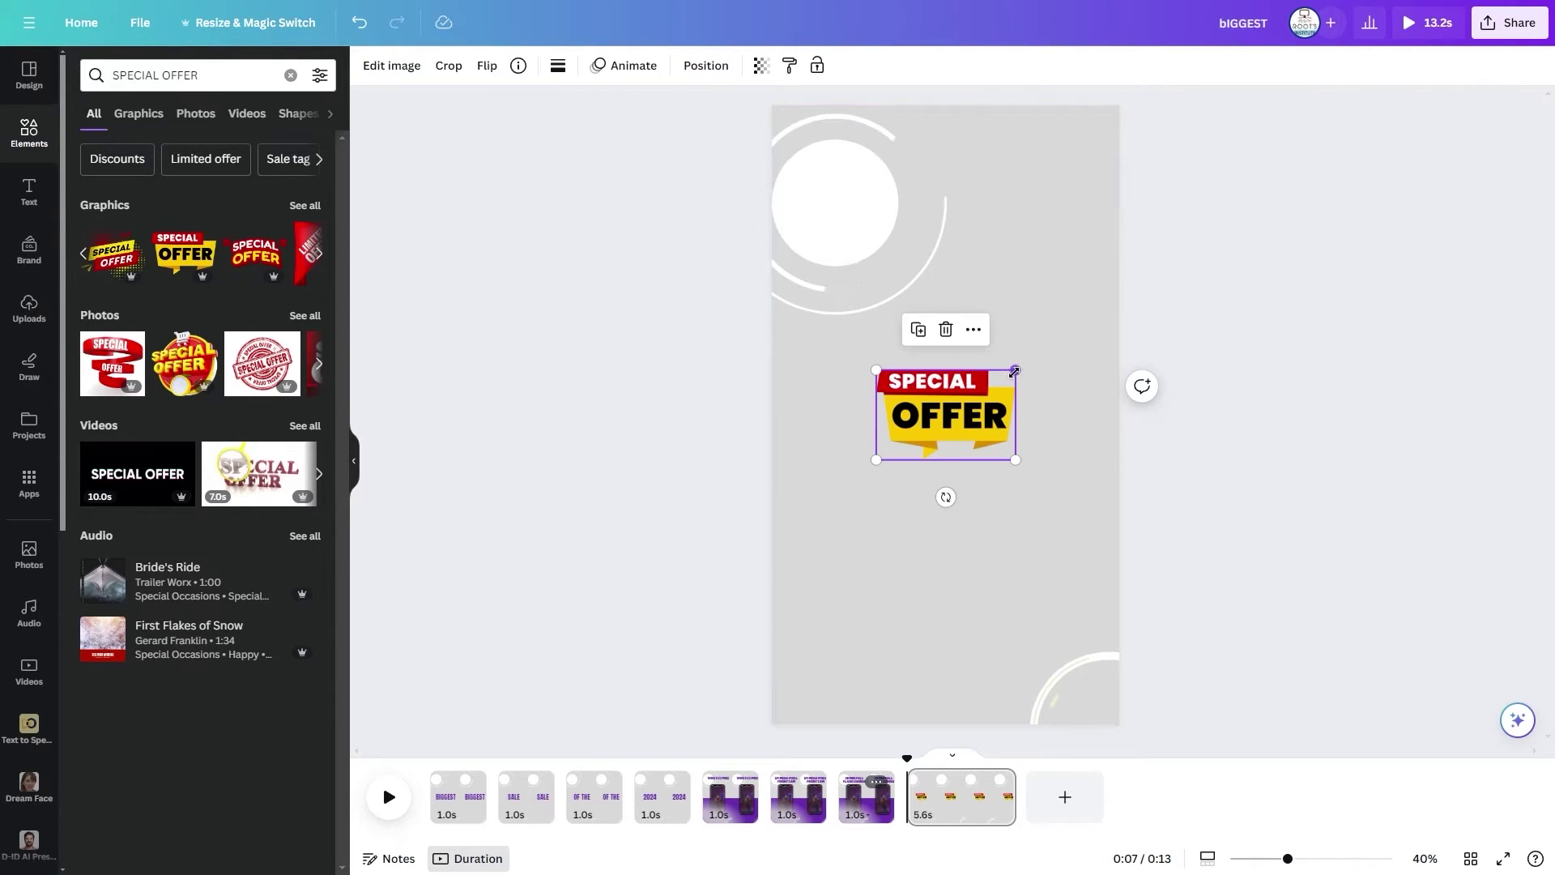
left_click_drag(1014, 368, 1095, 319)
- Shorten the SPECIAL OFFER page to 1.0 s and duplicate it
left_click_drag(961, 806, 923, 798)
left_click(945, 782)
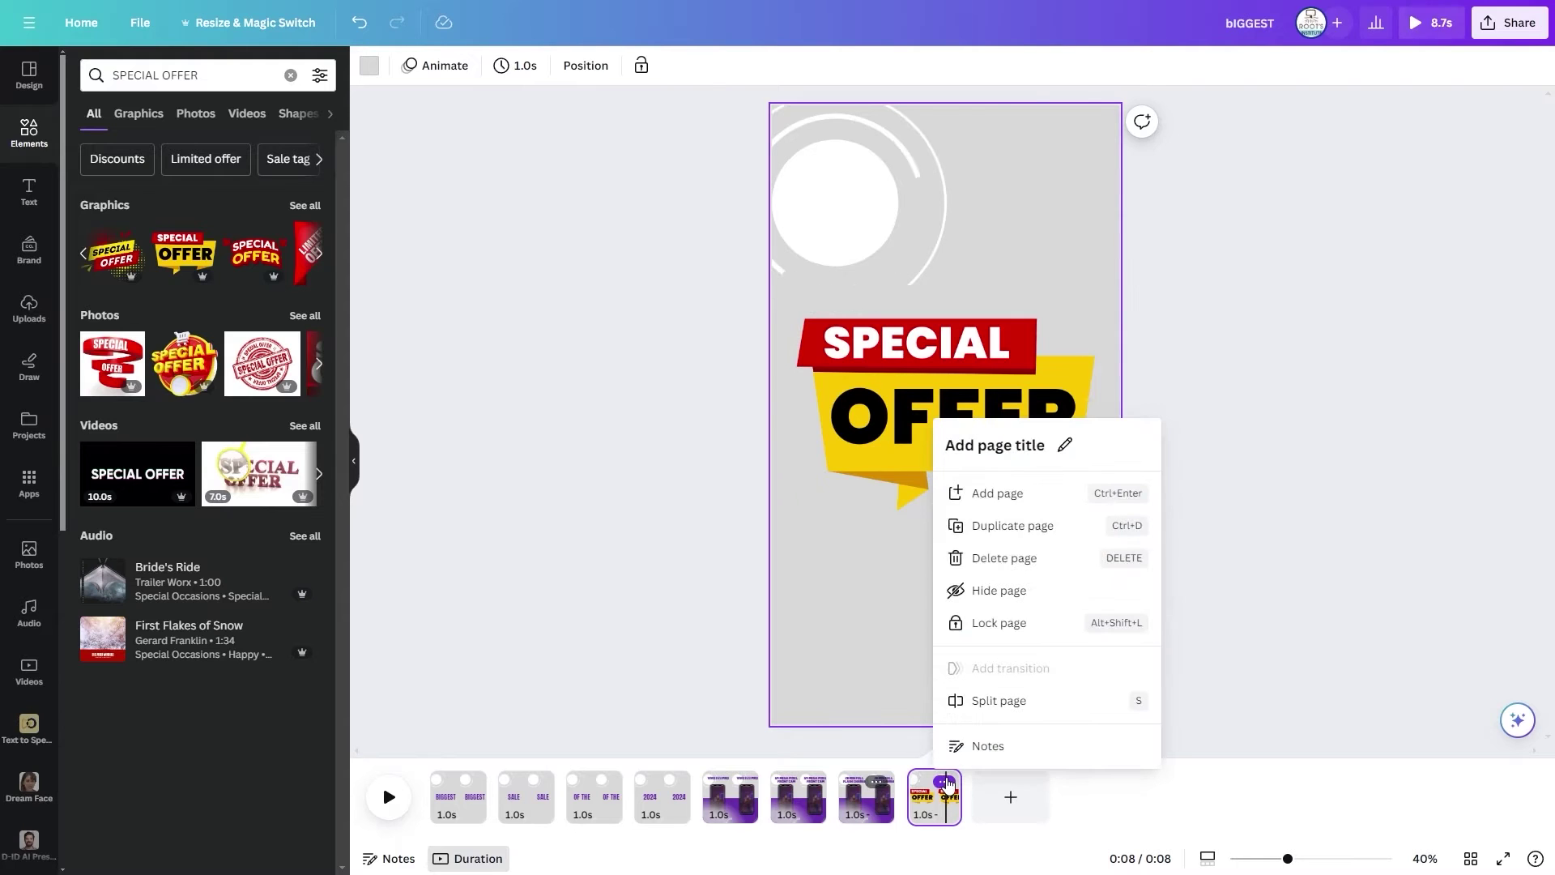
left_click(1013, 526)
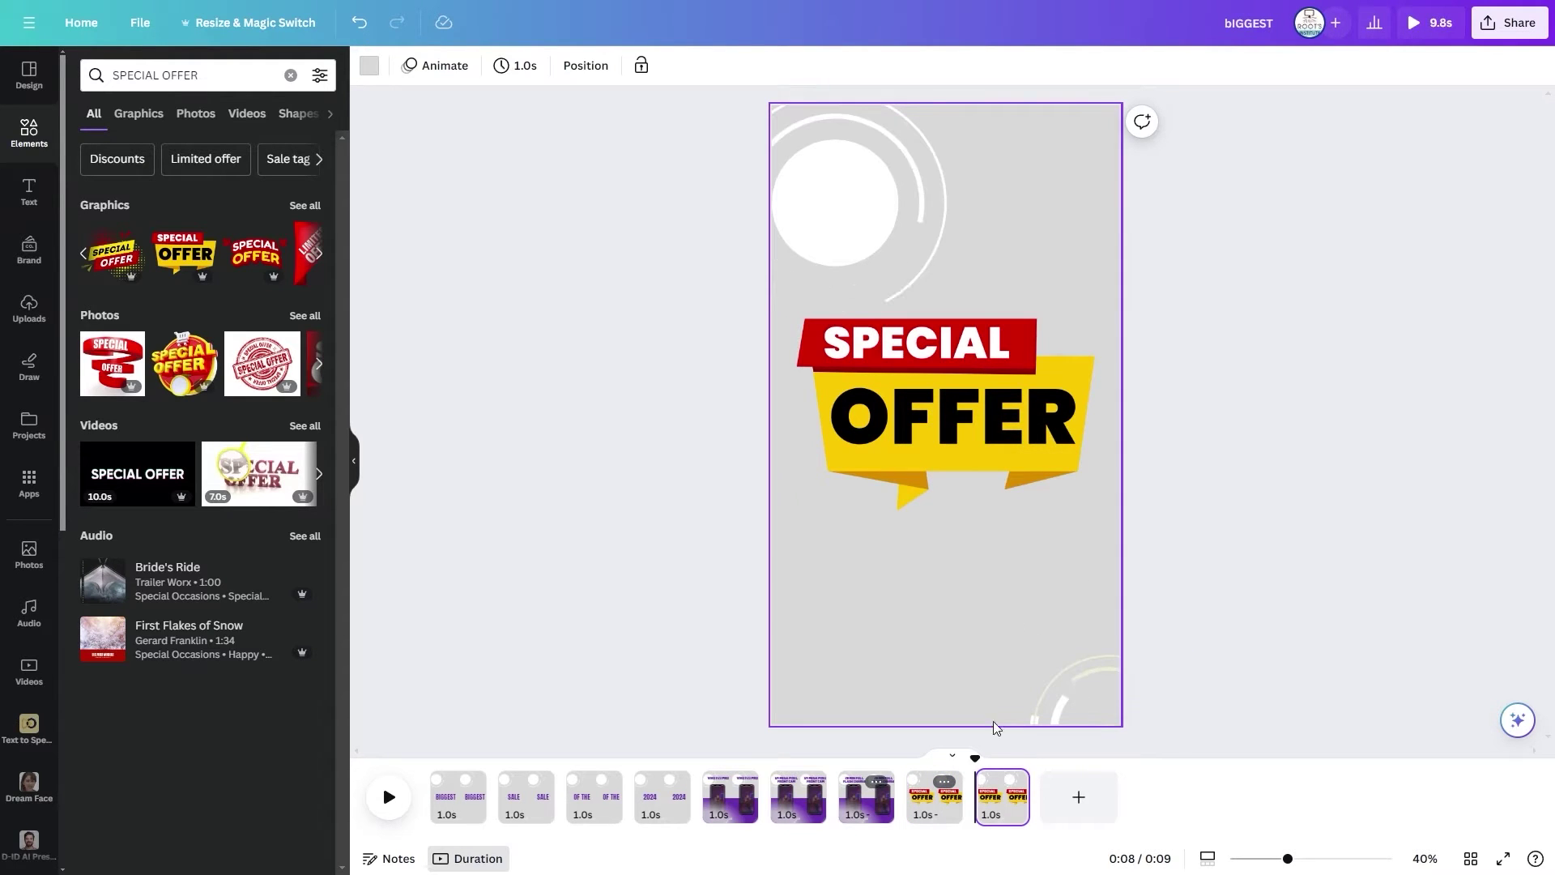
- Add the HUGE SALE font combination to the last page, without the SPECIAL OFFER graphic, and colour the text red
left_click(30, 209)
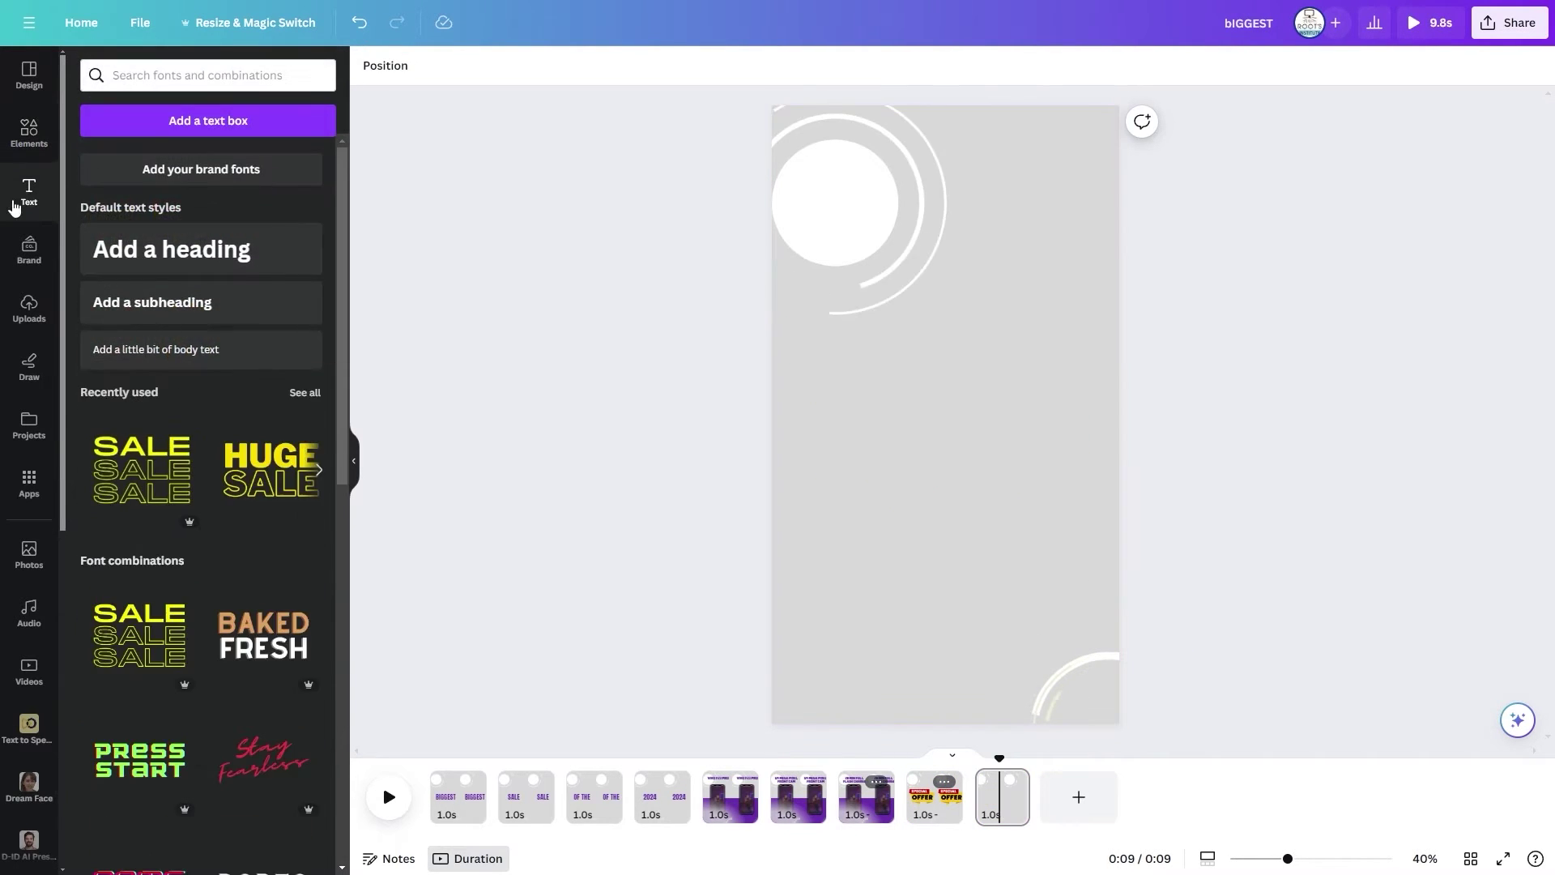
scroll(219, 462, "down", 6)
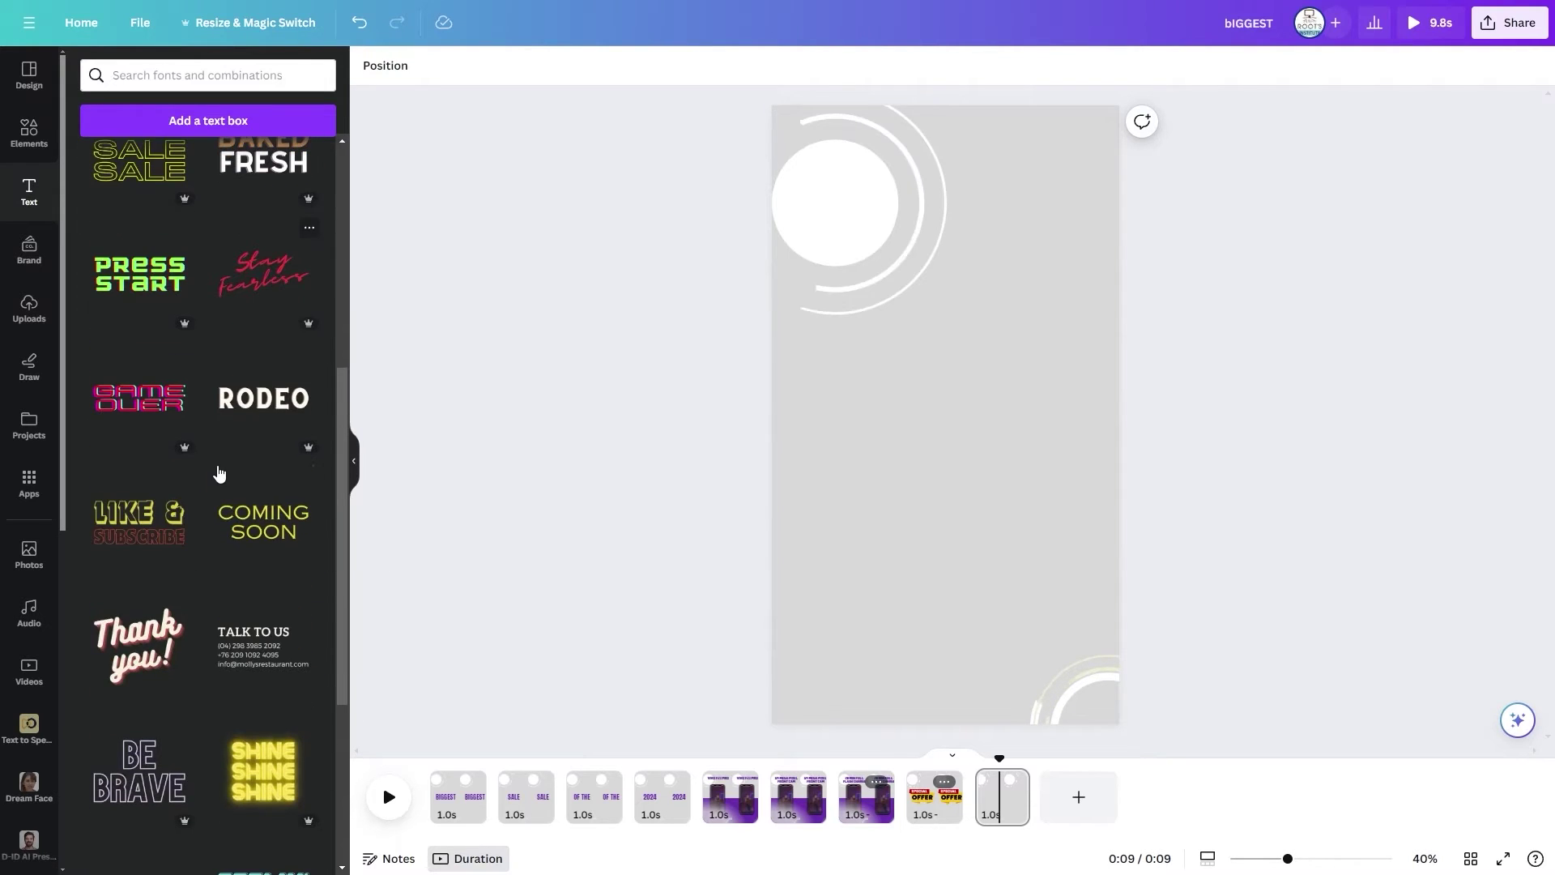
scroll(247, 340, "down", 13)
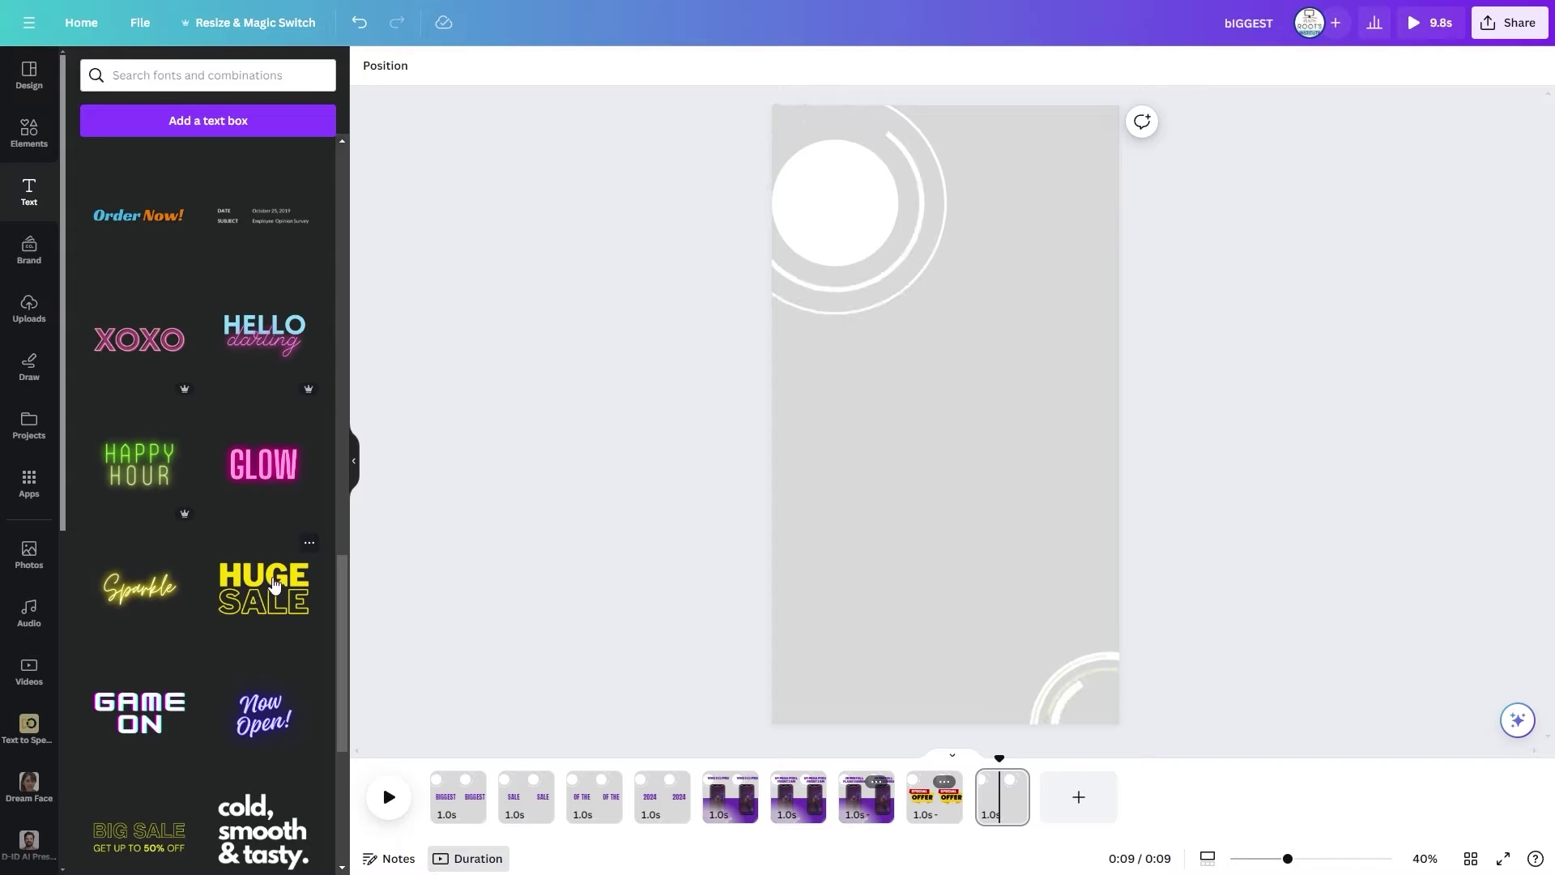
left_click(258, 590)
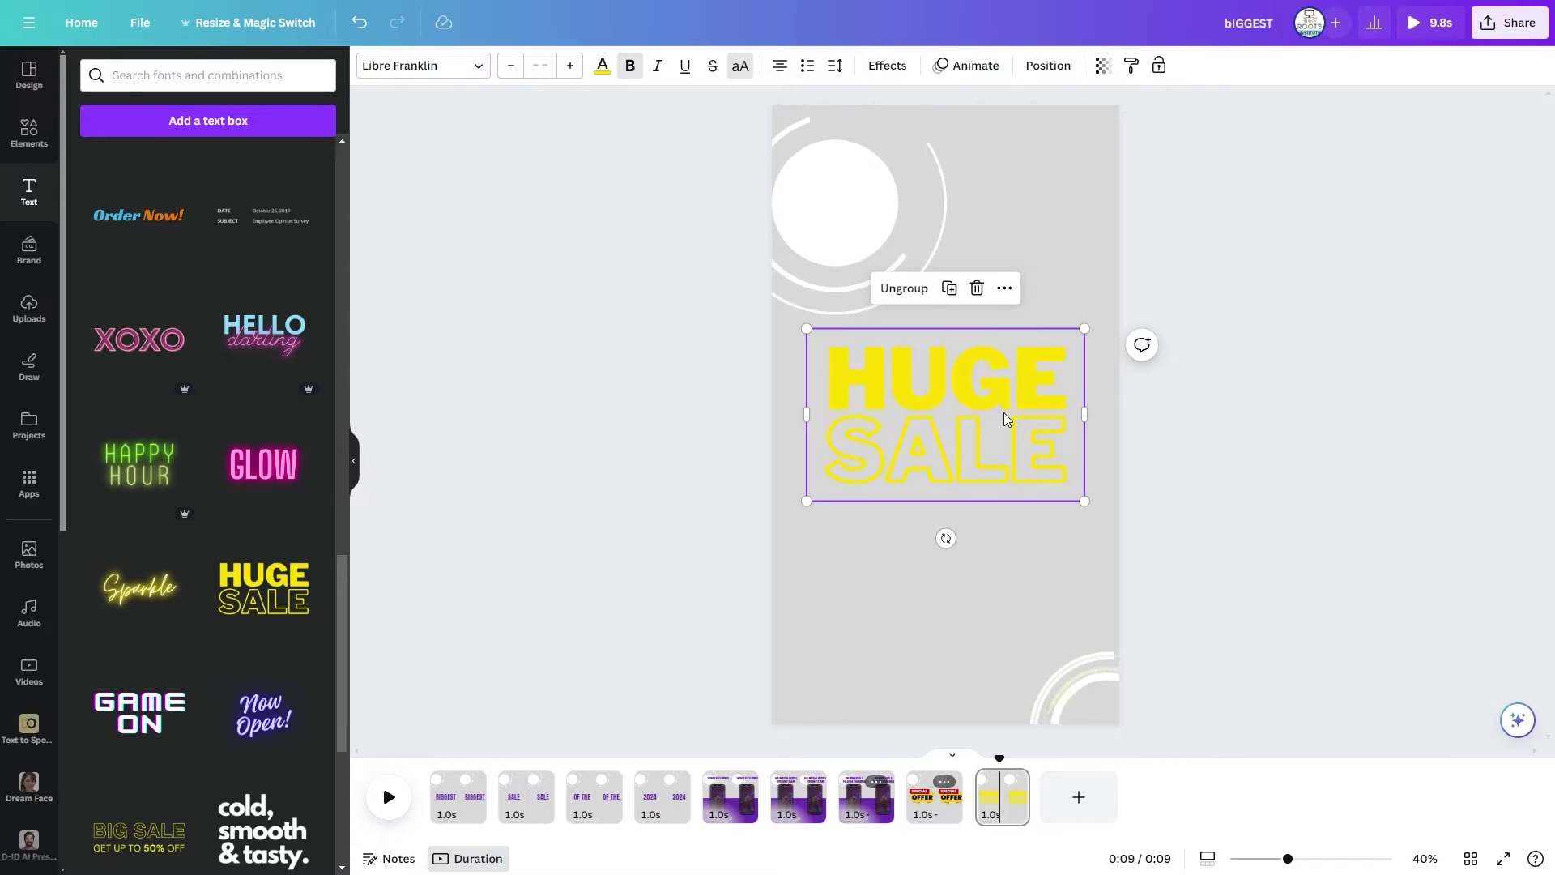
left_click(602, 67)
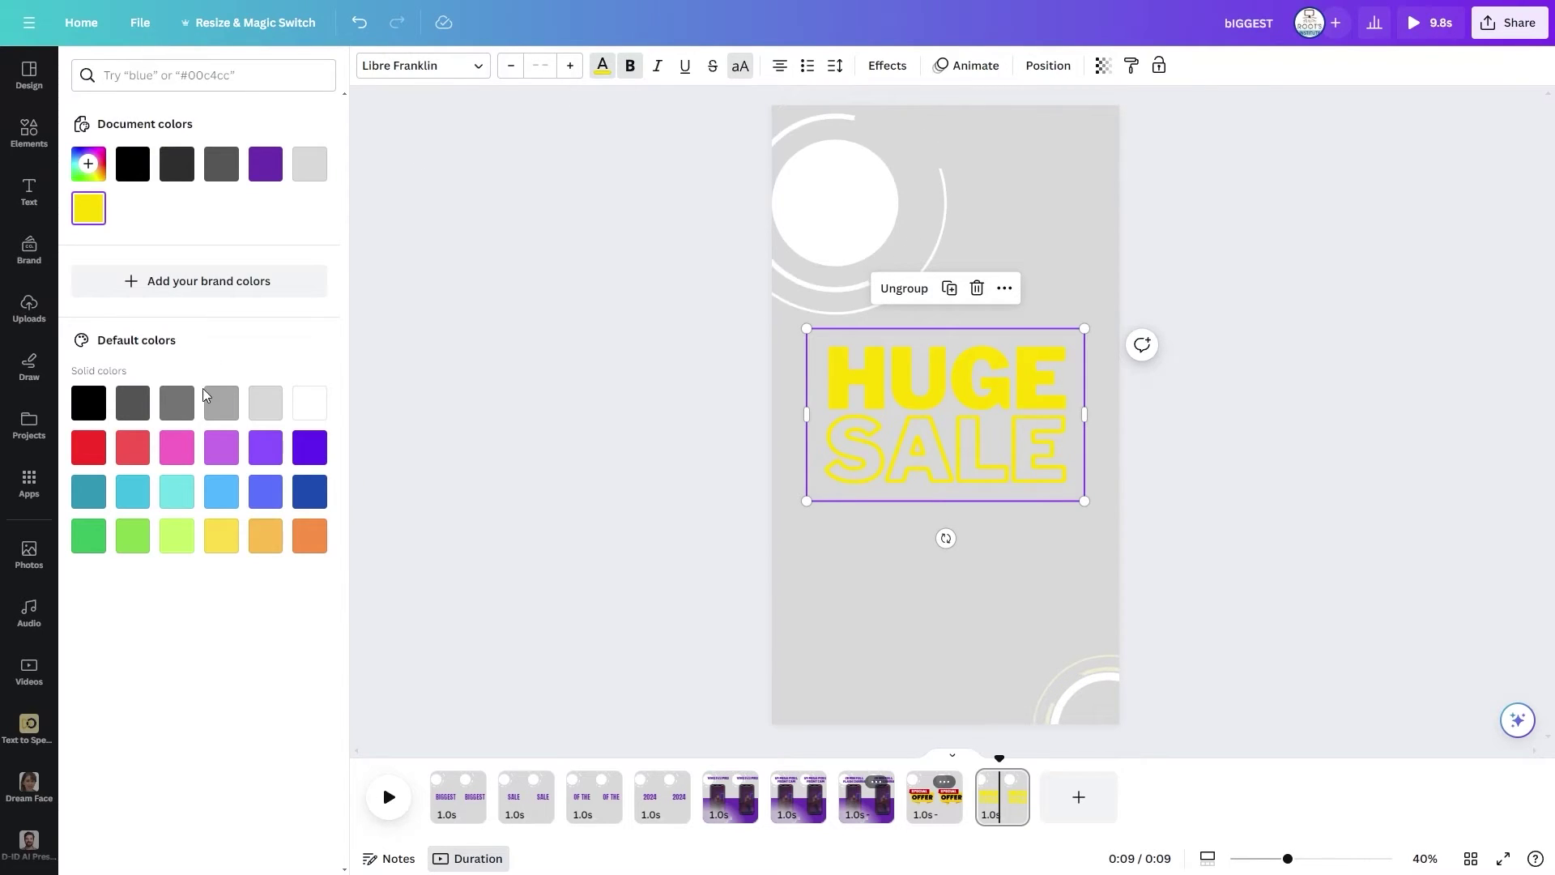
left_click(92, 453)
- Replace HUGE with JUST and SALE with 19999 in the red text on the last page
double_click(944, 377)
type("JUST")
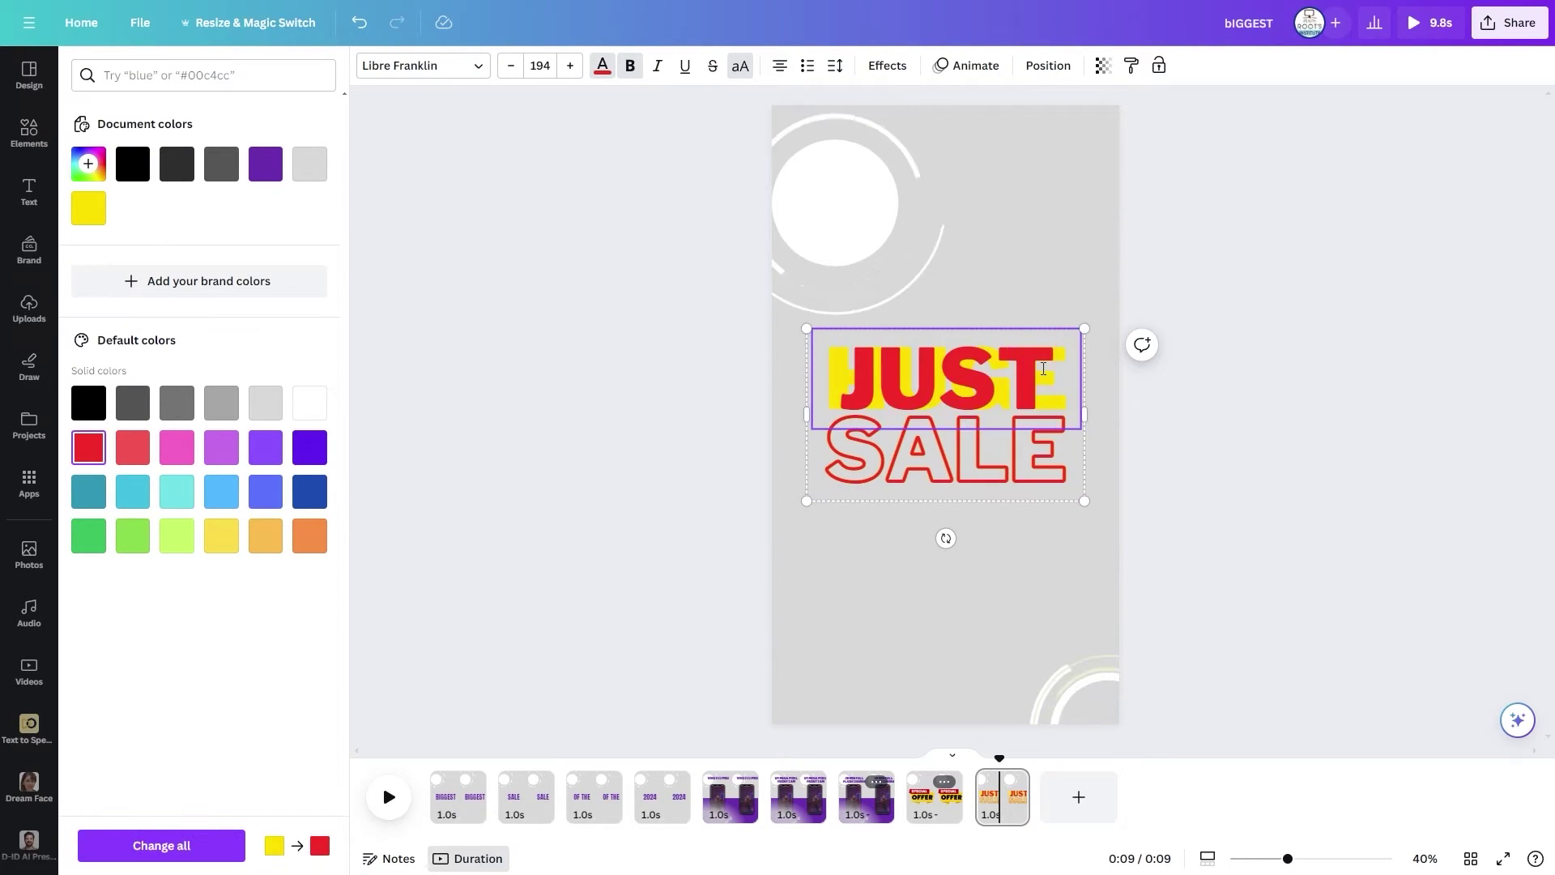
double_click(994, 472)
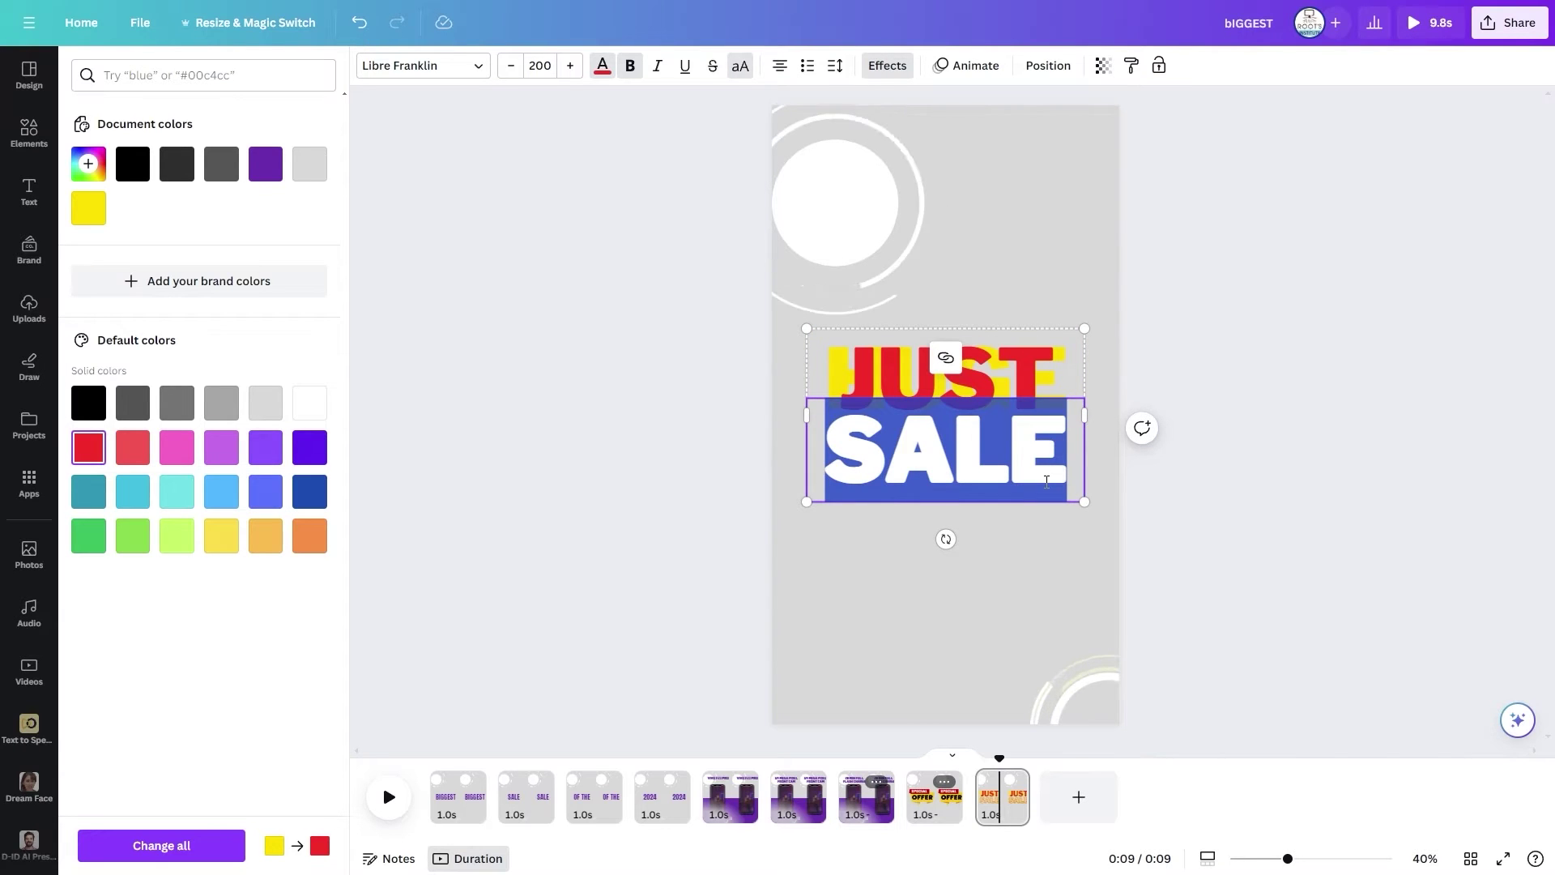
type("19999")
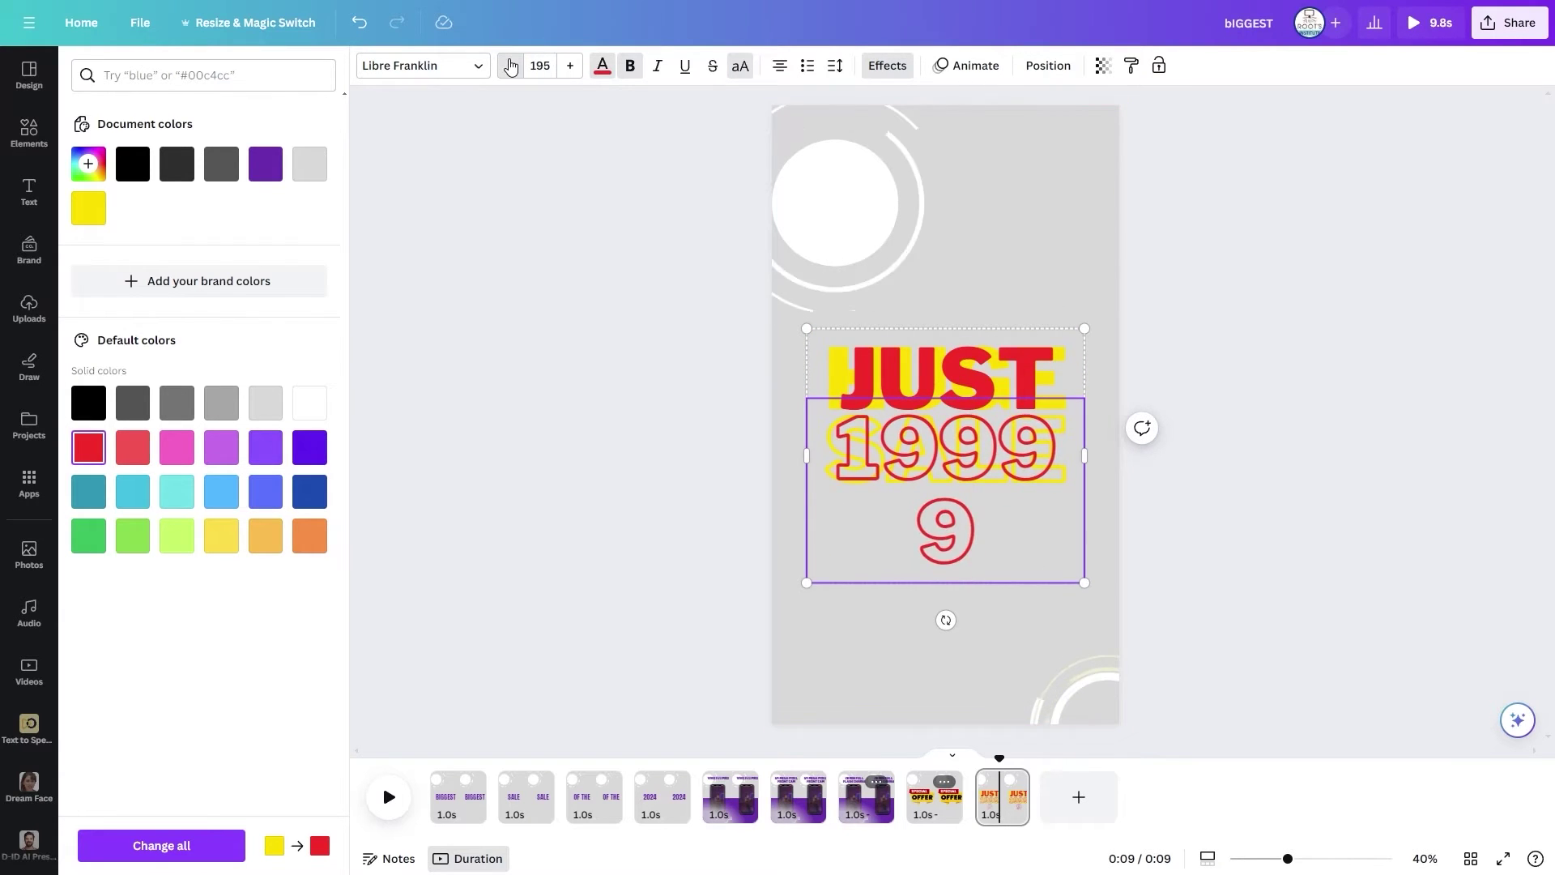
- Reduce the 19999 text to size 180 so it fits on one line and delete the leftover yellow HUGE SALE text
left_click(510, 65)
left_click_drag(996, 388, 978, 462)
key("Delete")
left_click_drag(994, 571, 994, 478)
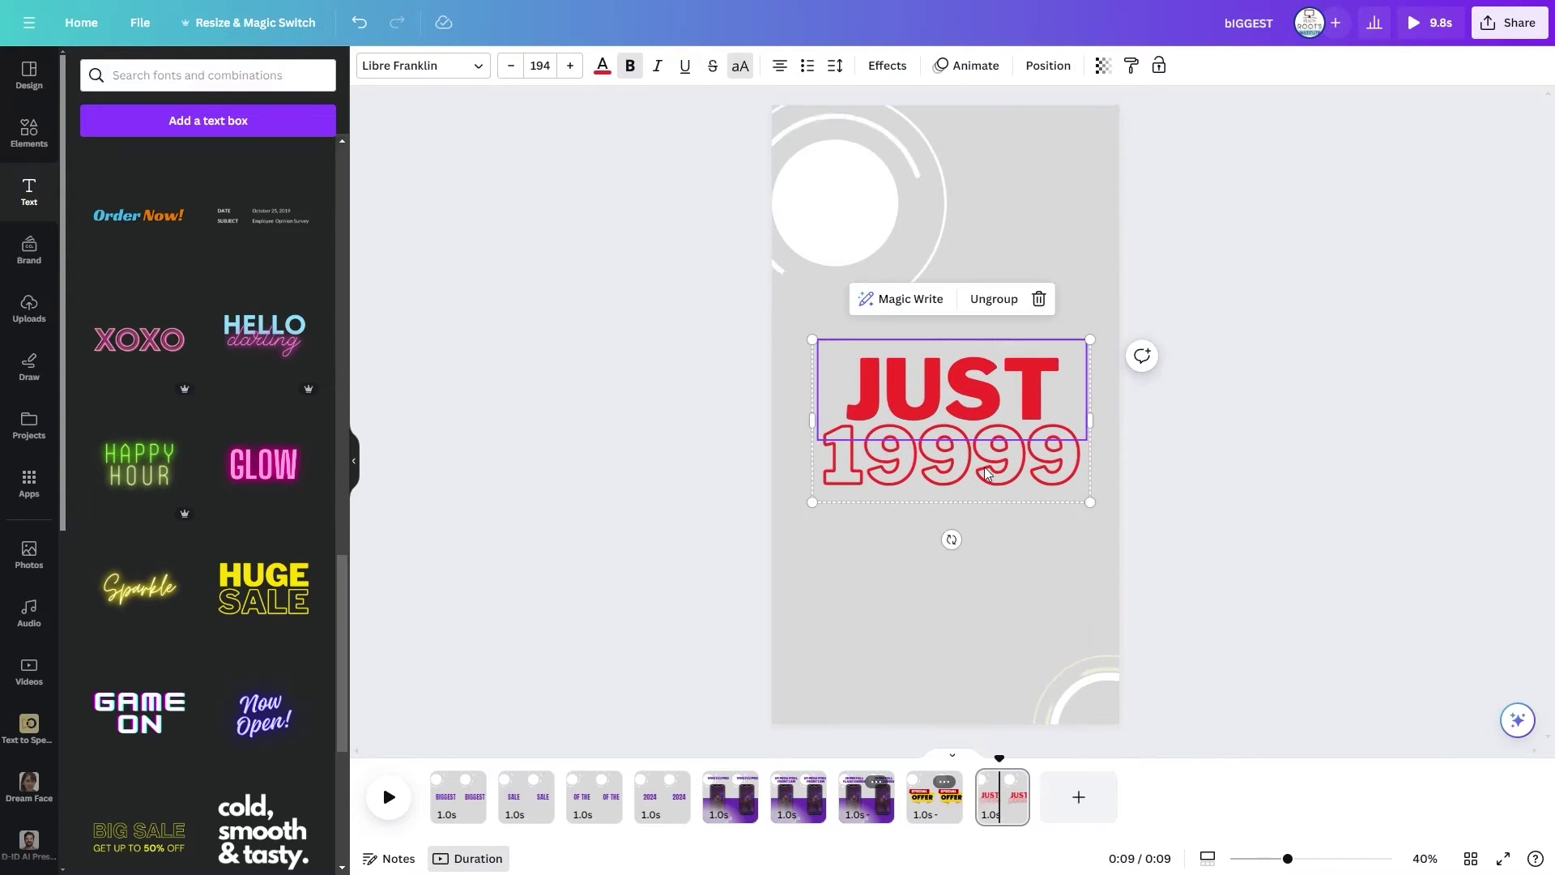
- Remove the hollow effect from the 19999 text so its letters are solid
left_click(994, 472)
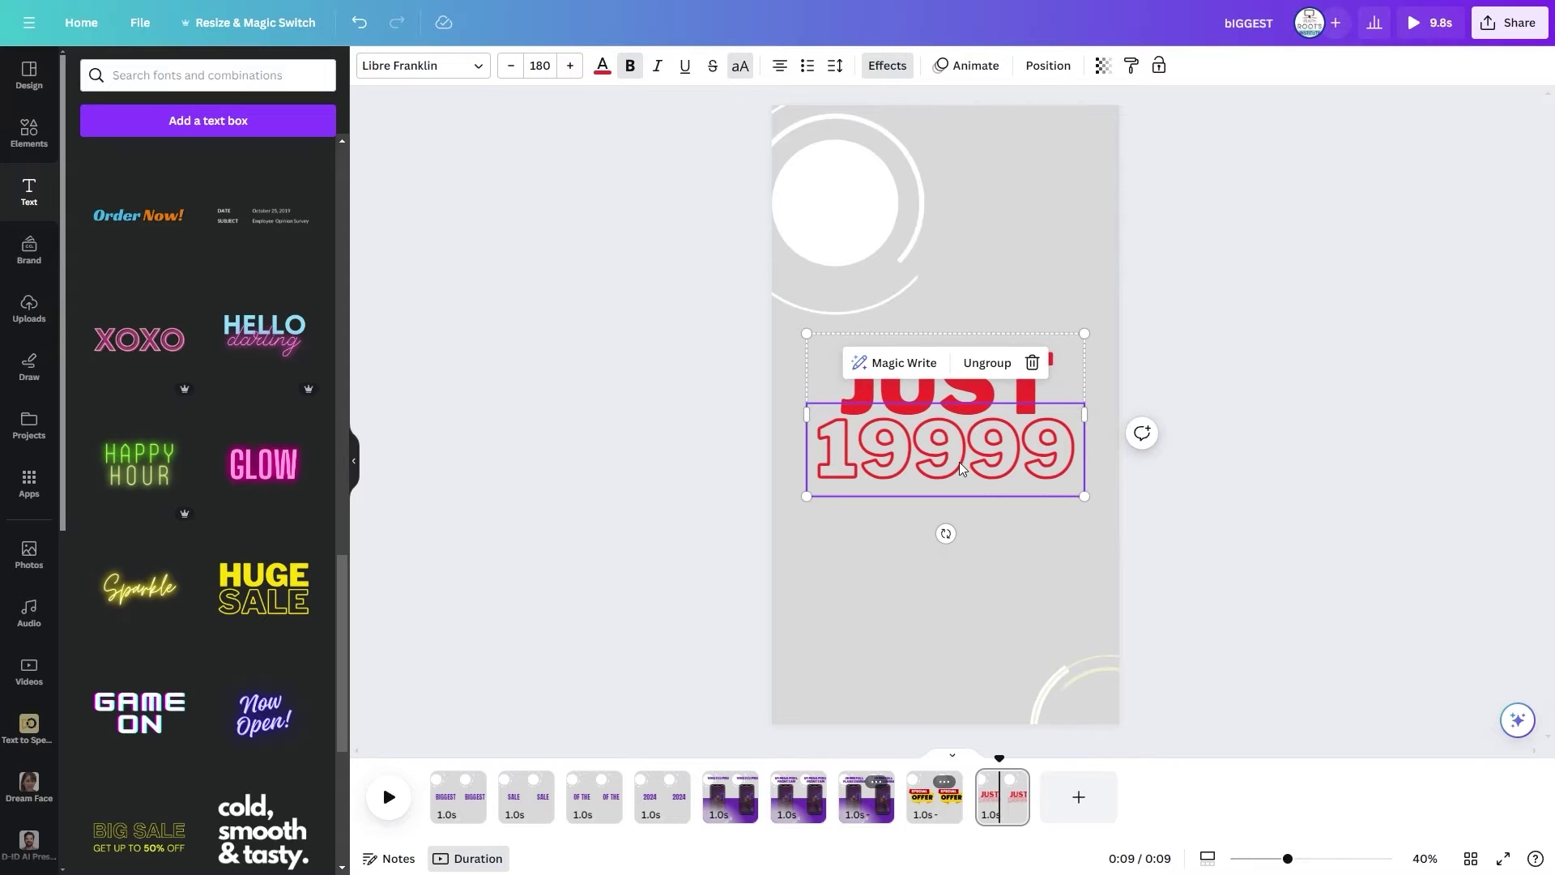
left_click(883, 70)
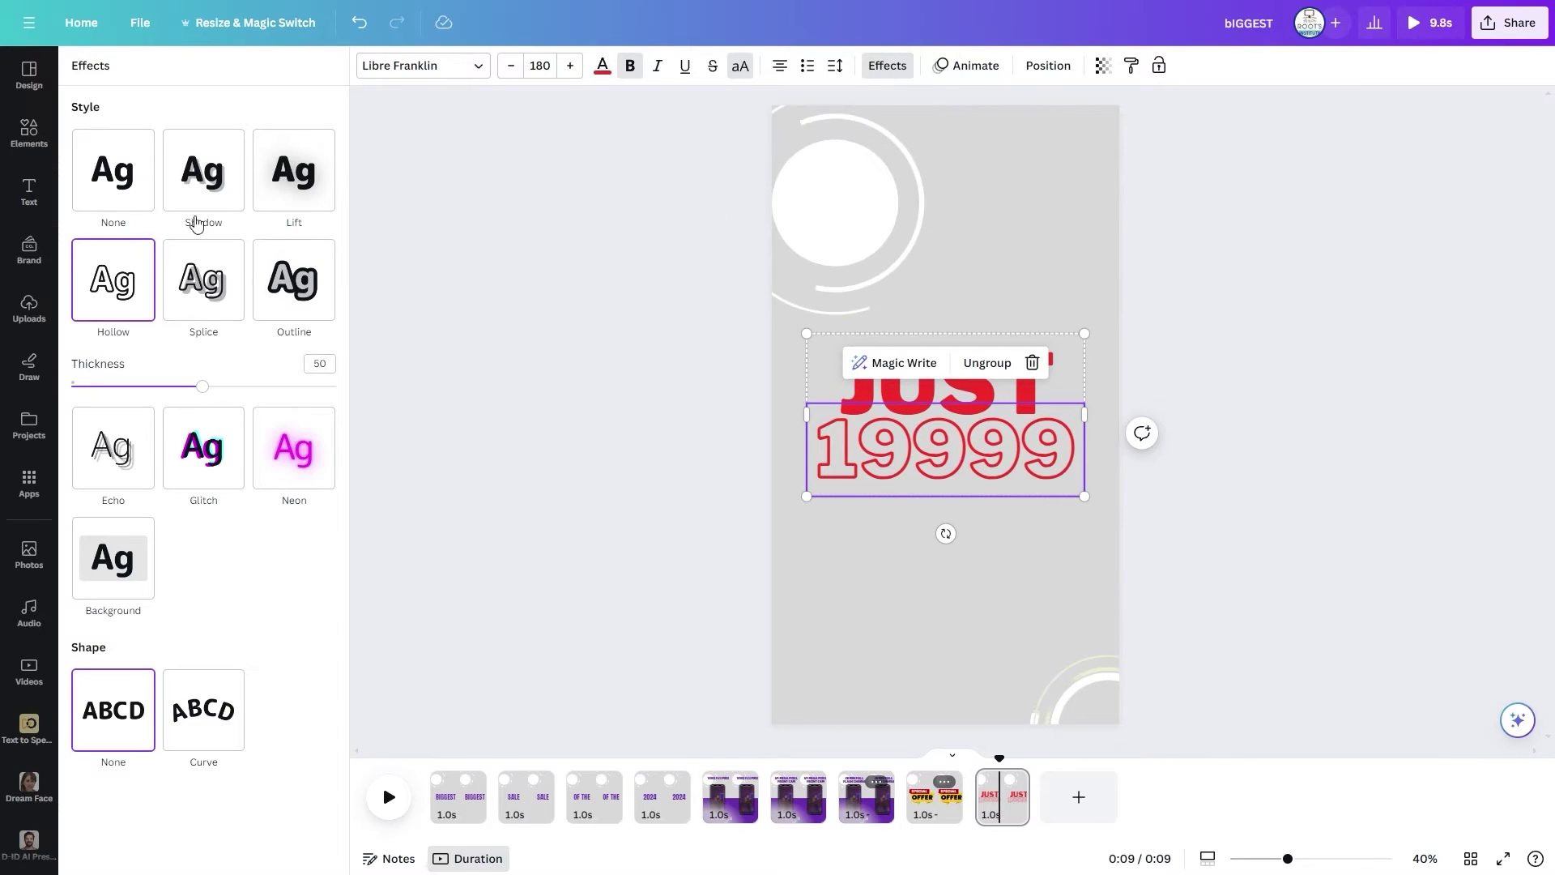
left_click(123, 180)
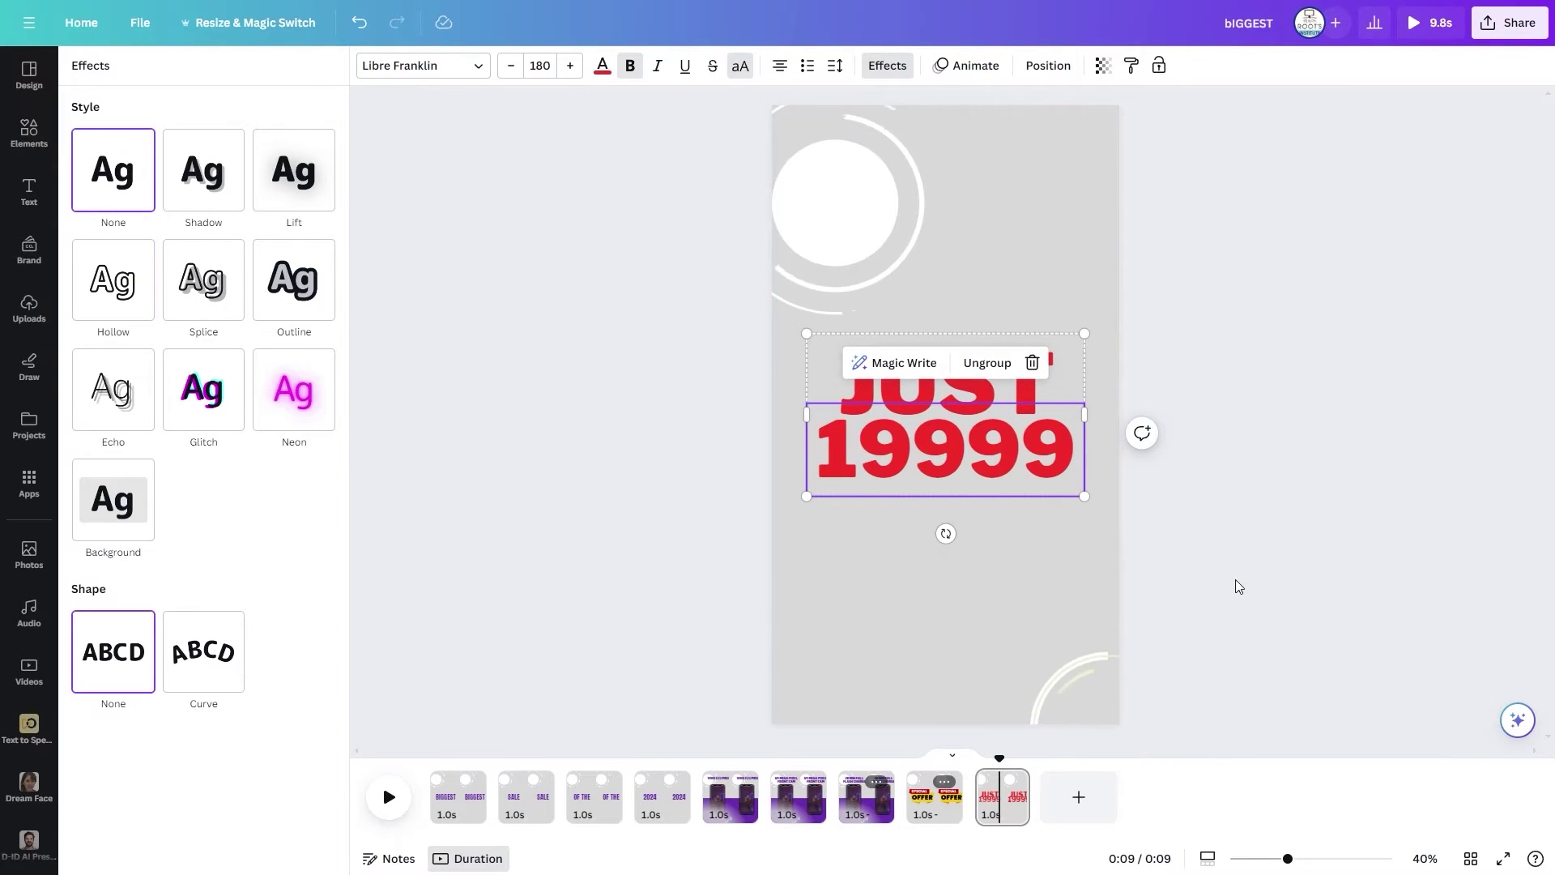
left_click(1236, 586)
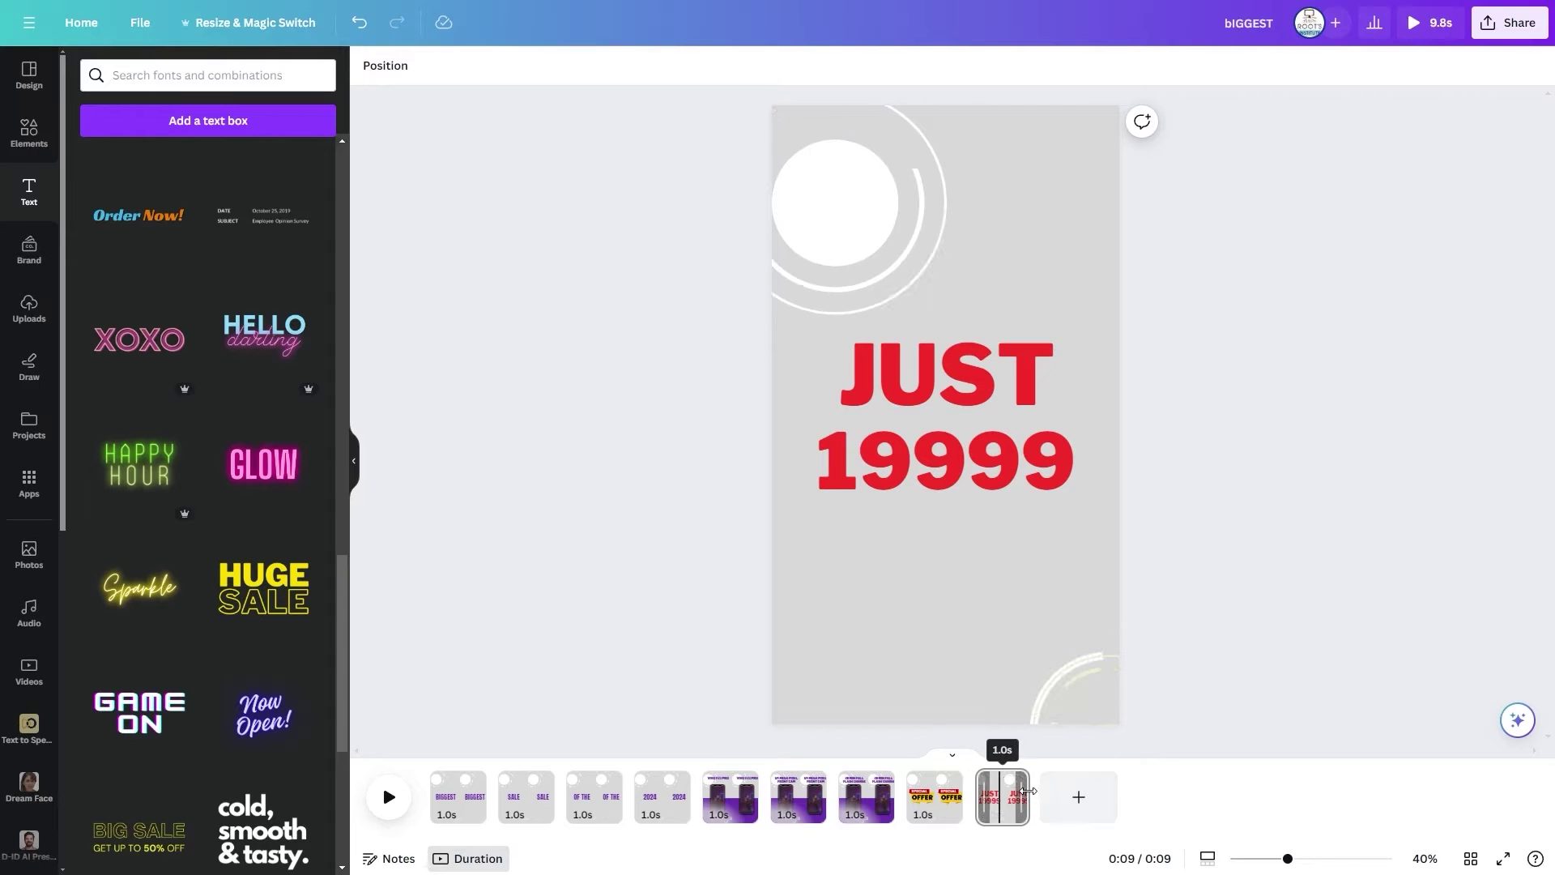
- Extend the JUST 19999 page to 2.0 s and play the video from the start
mouse_move(1028, 795)
left_mouse_down()
mouse_move(1170, 796)
mouse_move(1022, 798)
left_mouse_up()
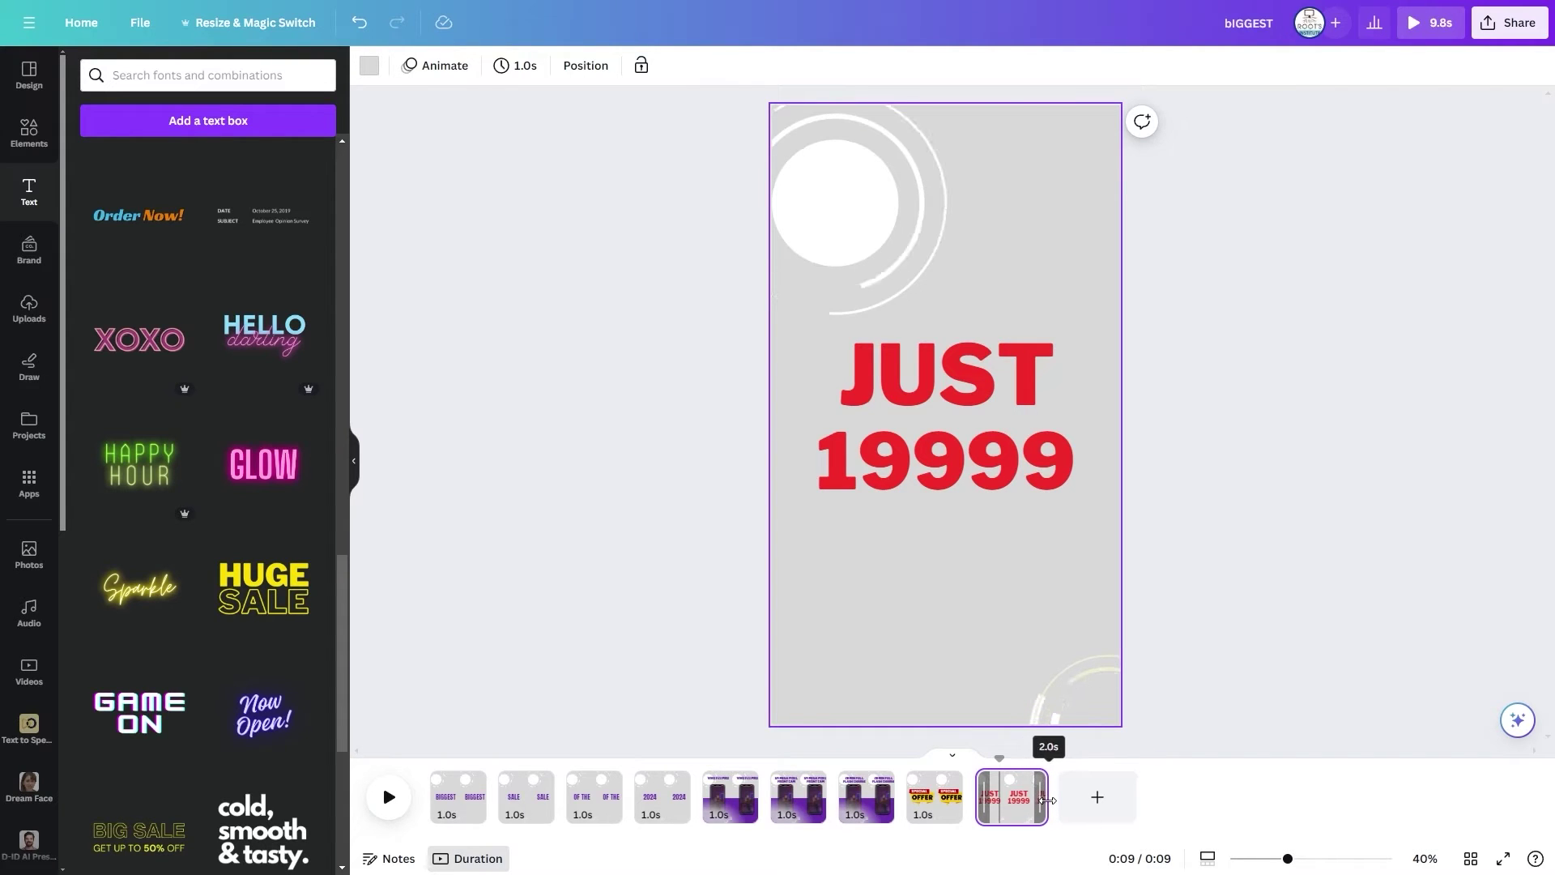
left_click_drag(1048, 800, 1048, 800)
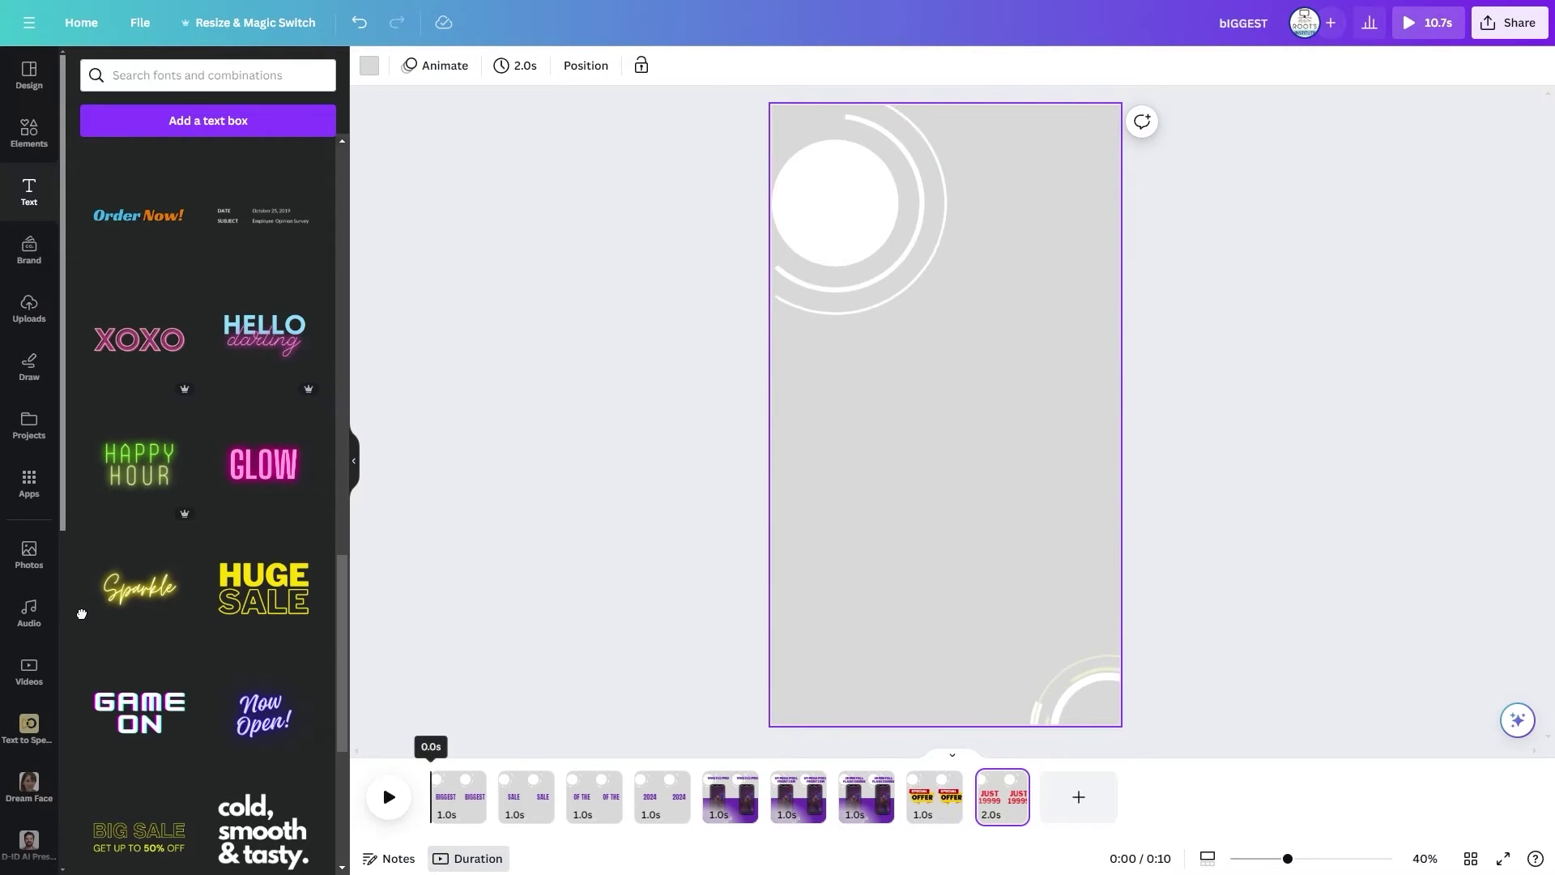
left_click(431, 758)
left_click(388, 802)
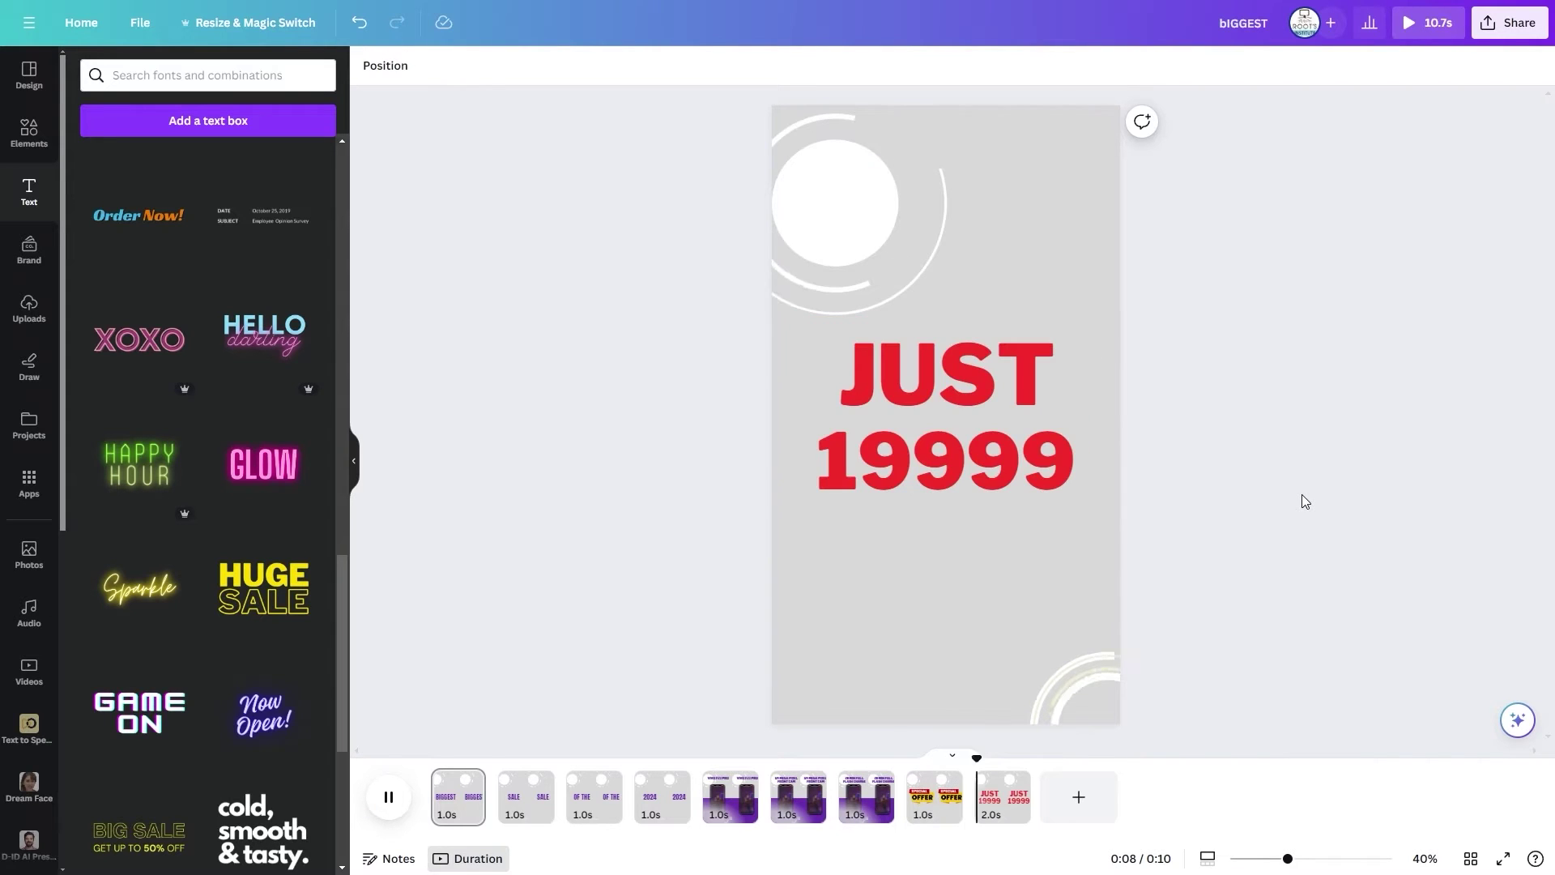
- Recolour the BIGGEST and SALE texts on the first two pages red
left_click(468, 803)
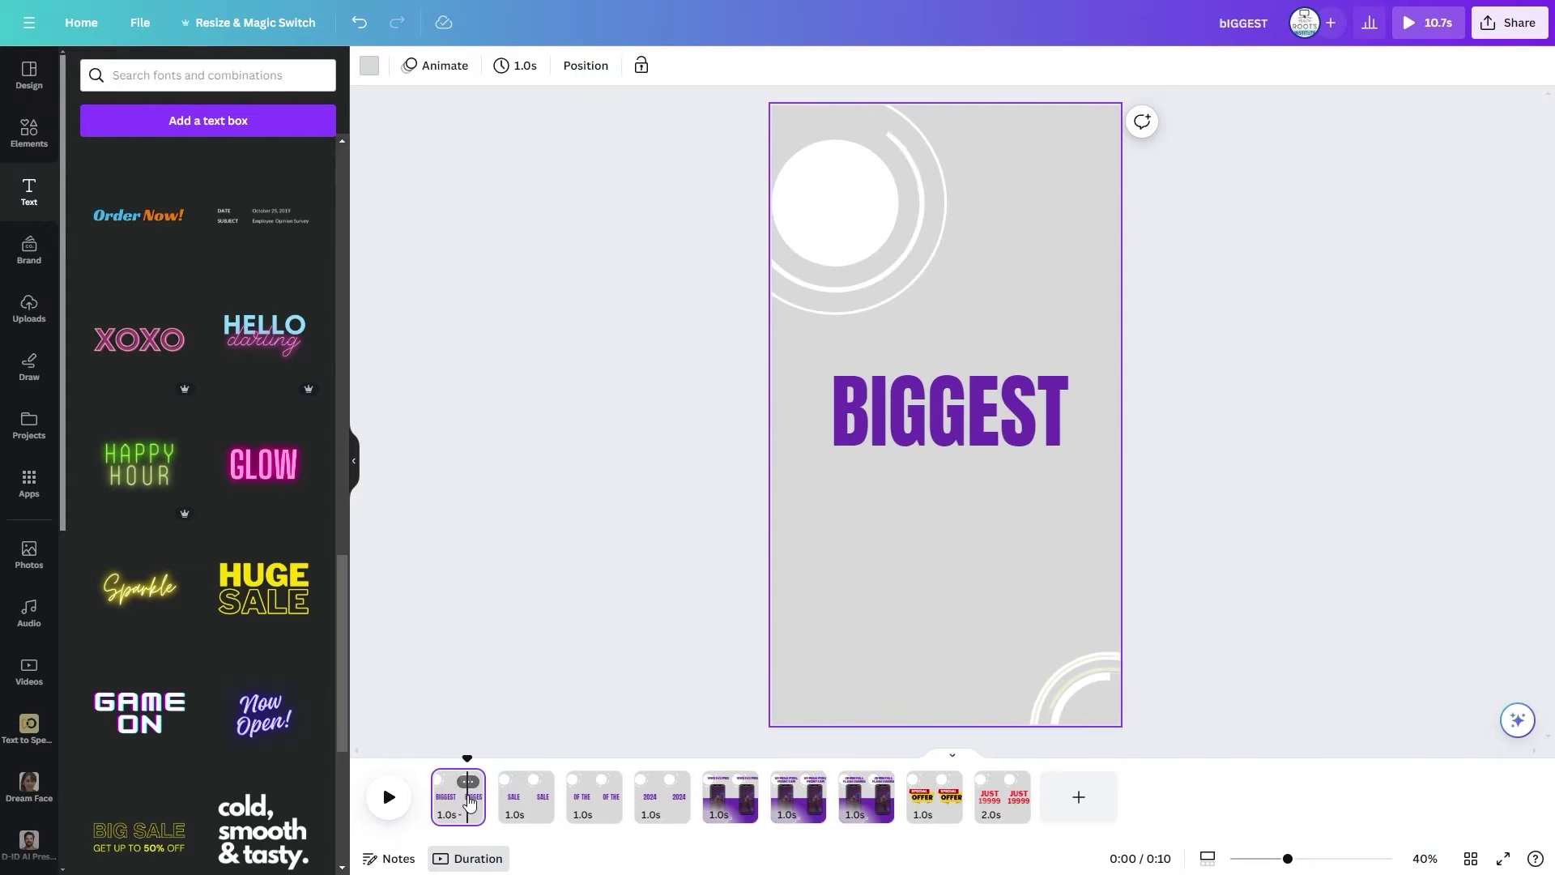
left_click(964, 446)
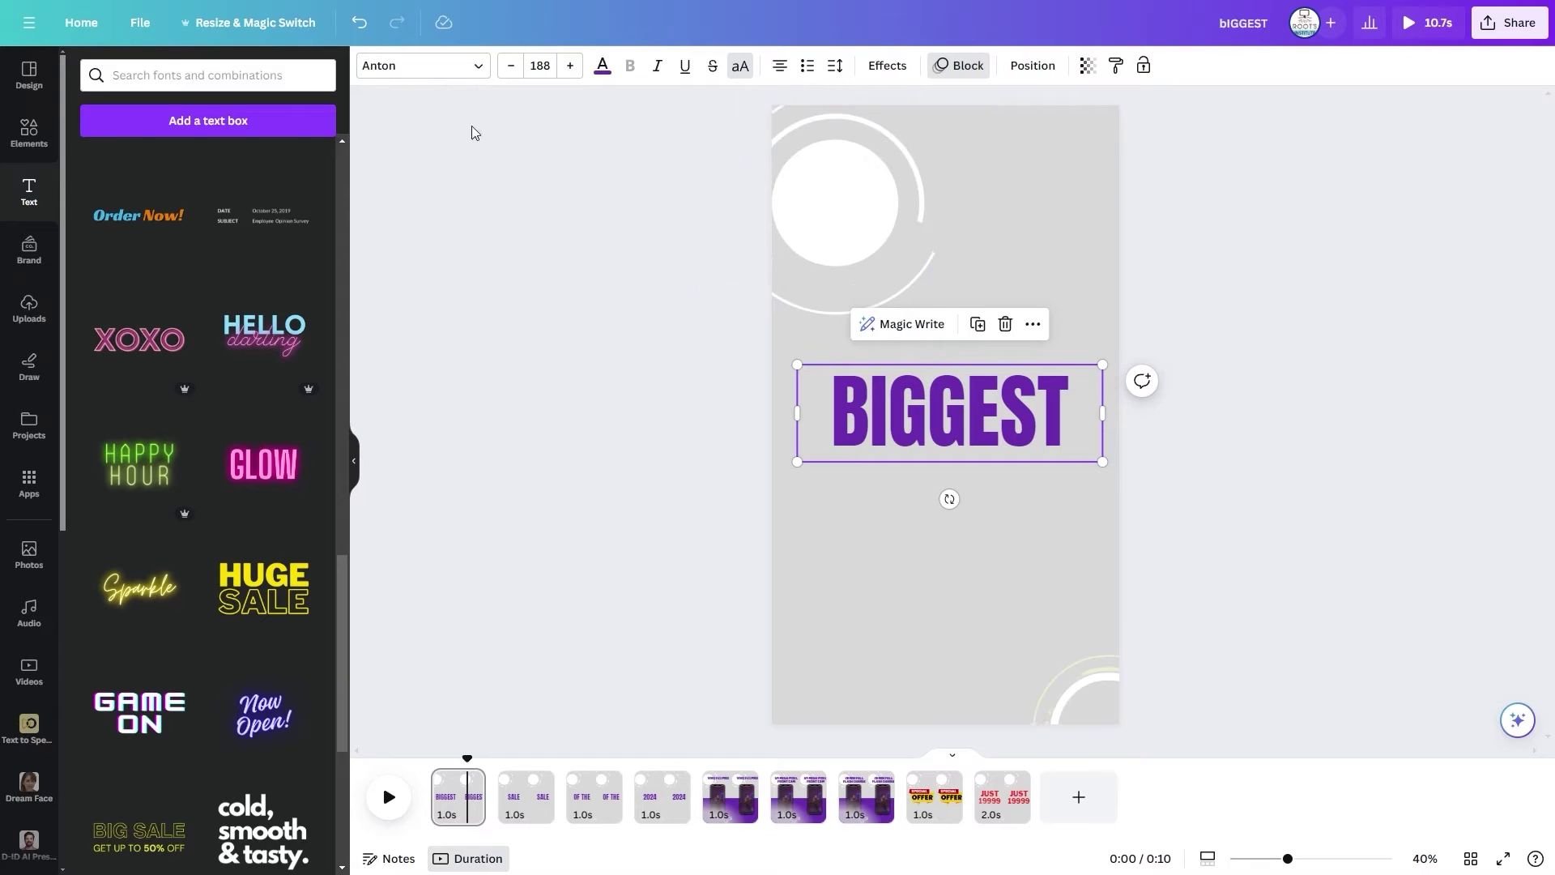
left_click(603, 64)
left_click(88, 209)
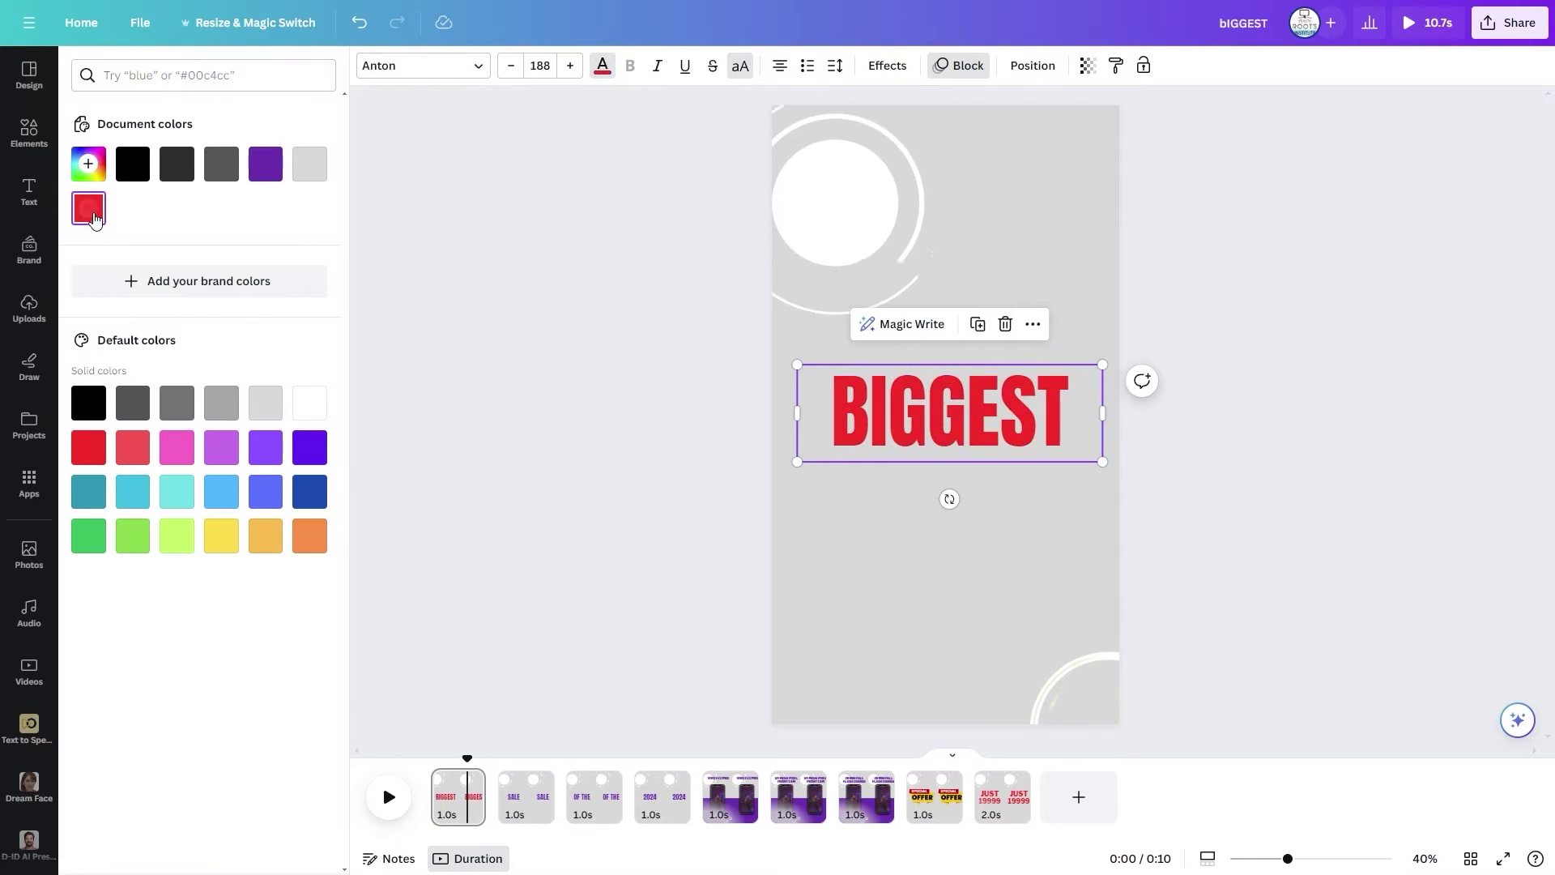
left_click(524, 794)
left_click(939, 441)
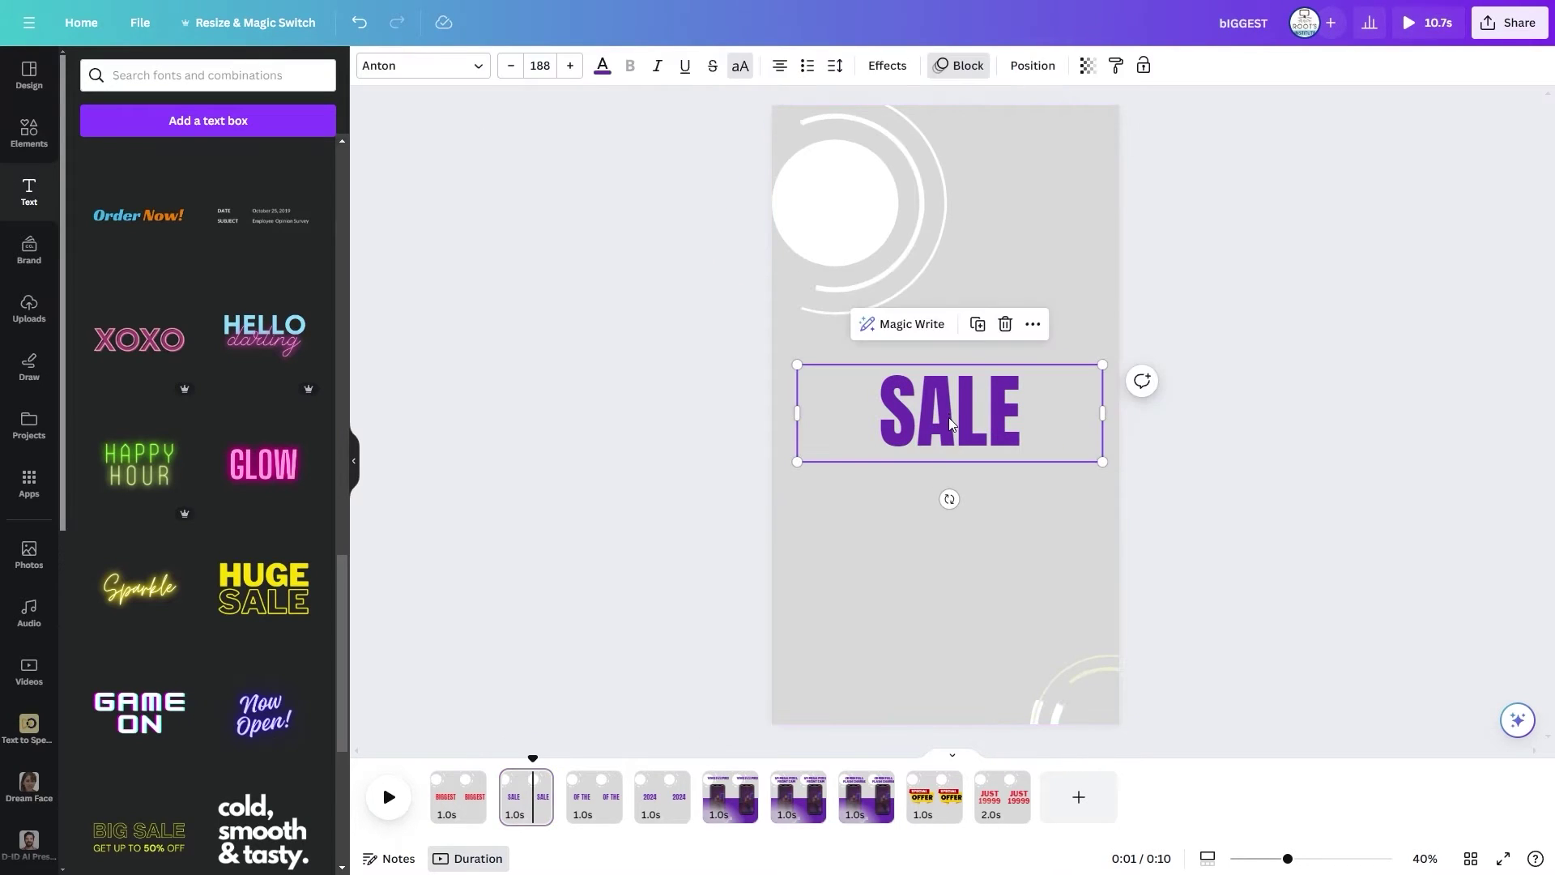
left_click(604, 64)
left_click(89, 208)
- Recolour the OF THE and 2024 texts on the third and fourth pages red
left_click(594, 798)
left_click(947, 413)
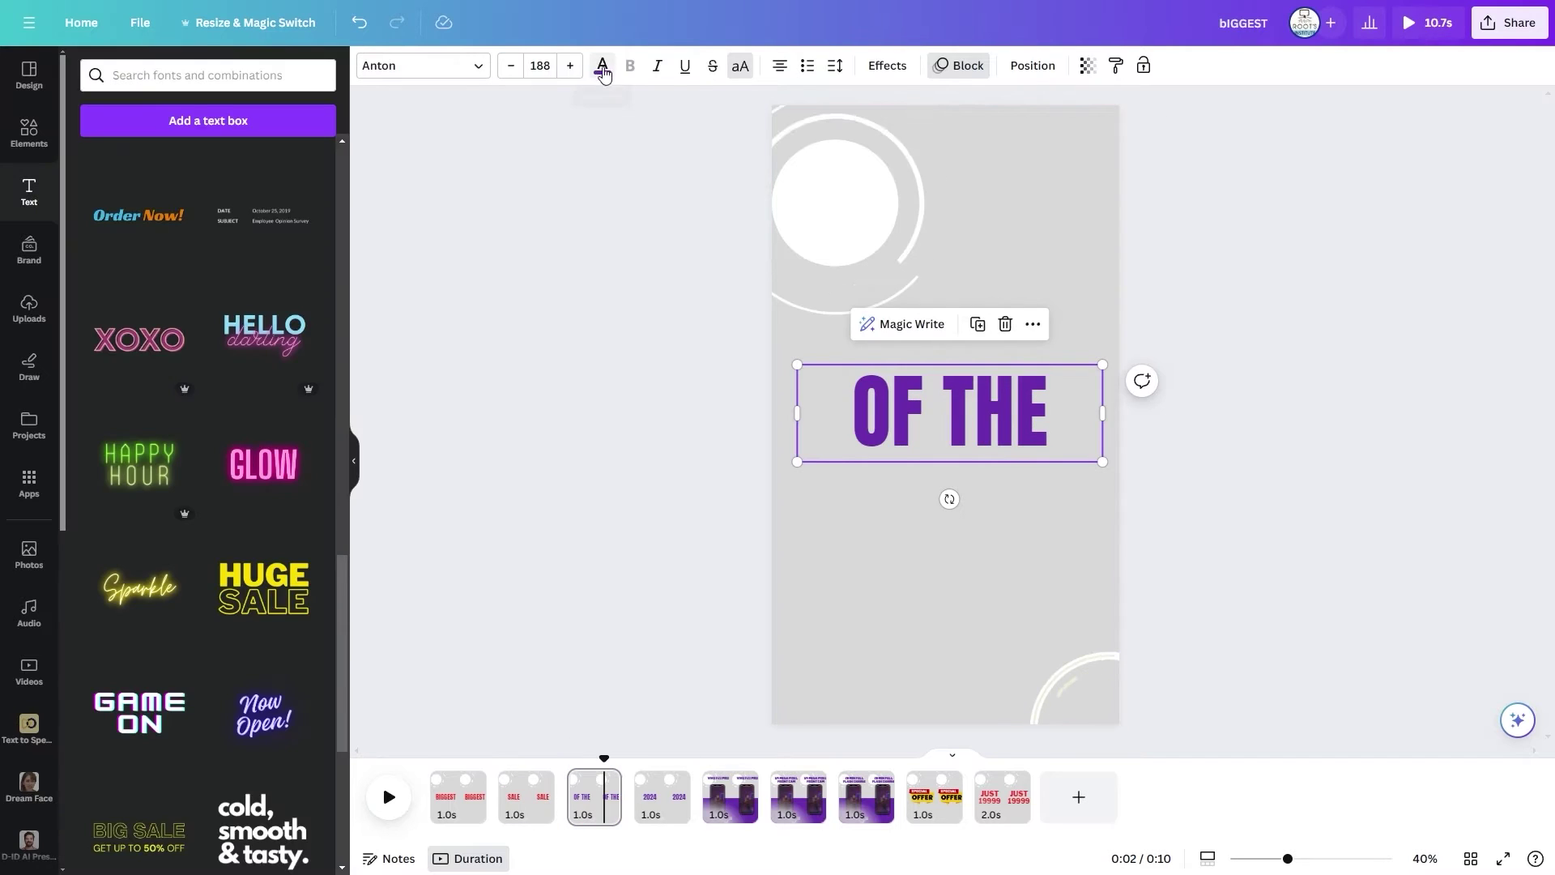
left_click(604, 65)
left_click(88, 208)
left_click(662, 797)
left_click(949, 413)
left_click(603, 65)
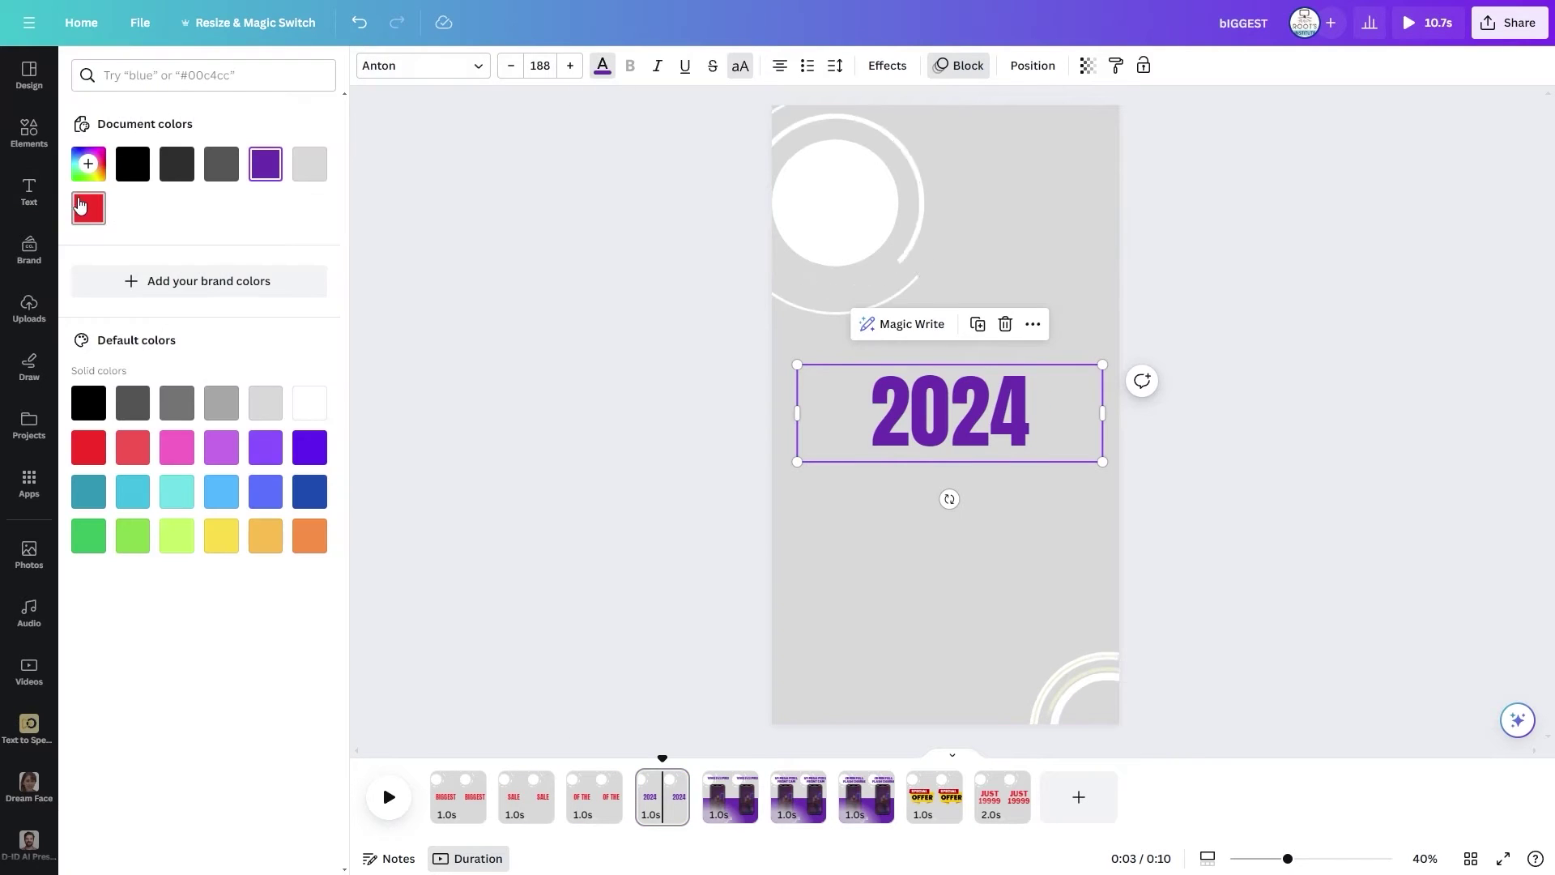
left_click(88, 208)
- Recolour the purple block and the heading on the VIVO F23 PRO page red
left_click(730, 798)
left_click(967, 677)
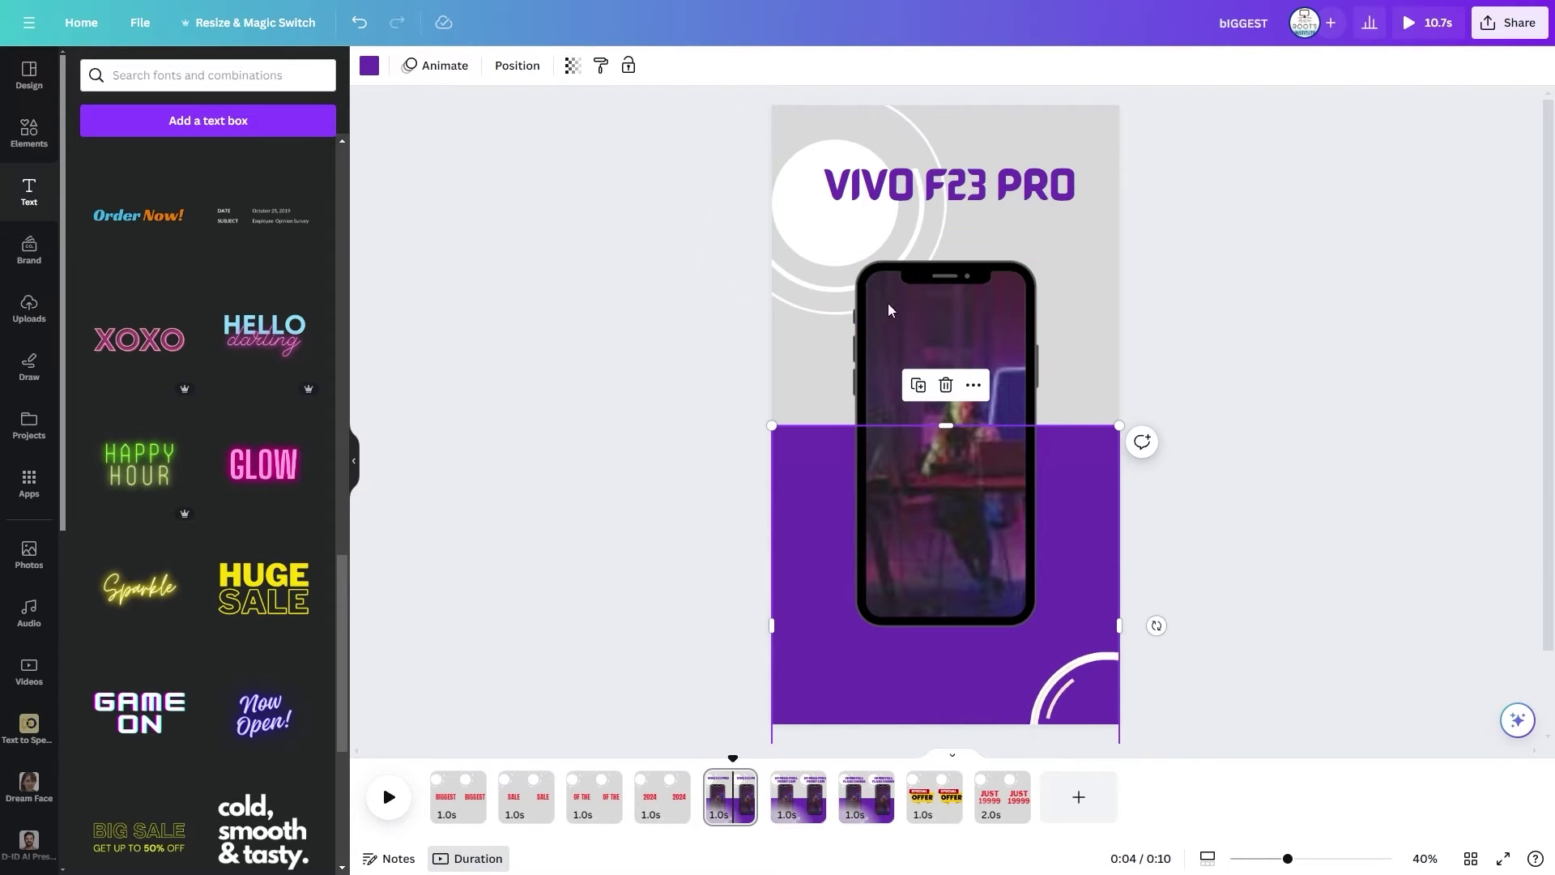
left_click(371, 69)
left_click(87, 205)
left_click(370, 65)
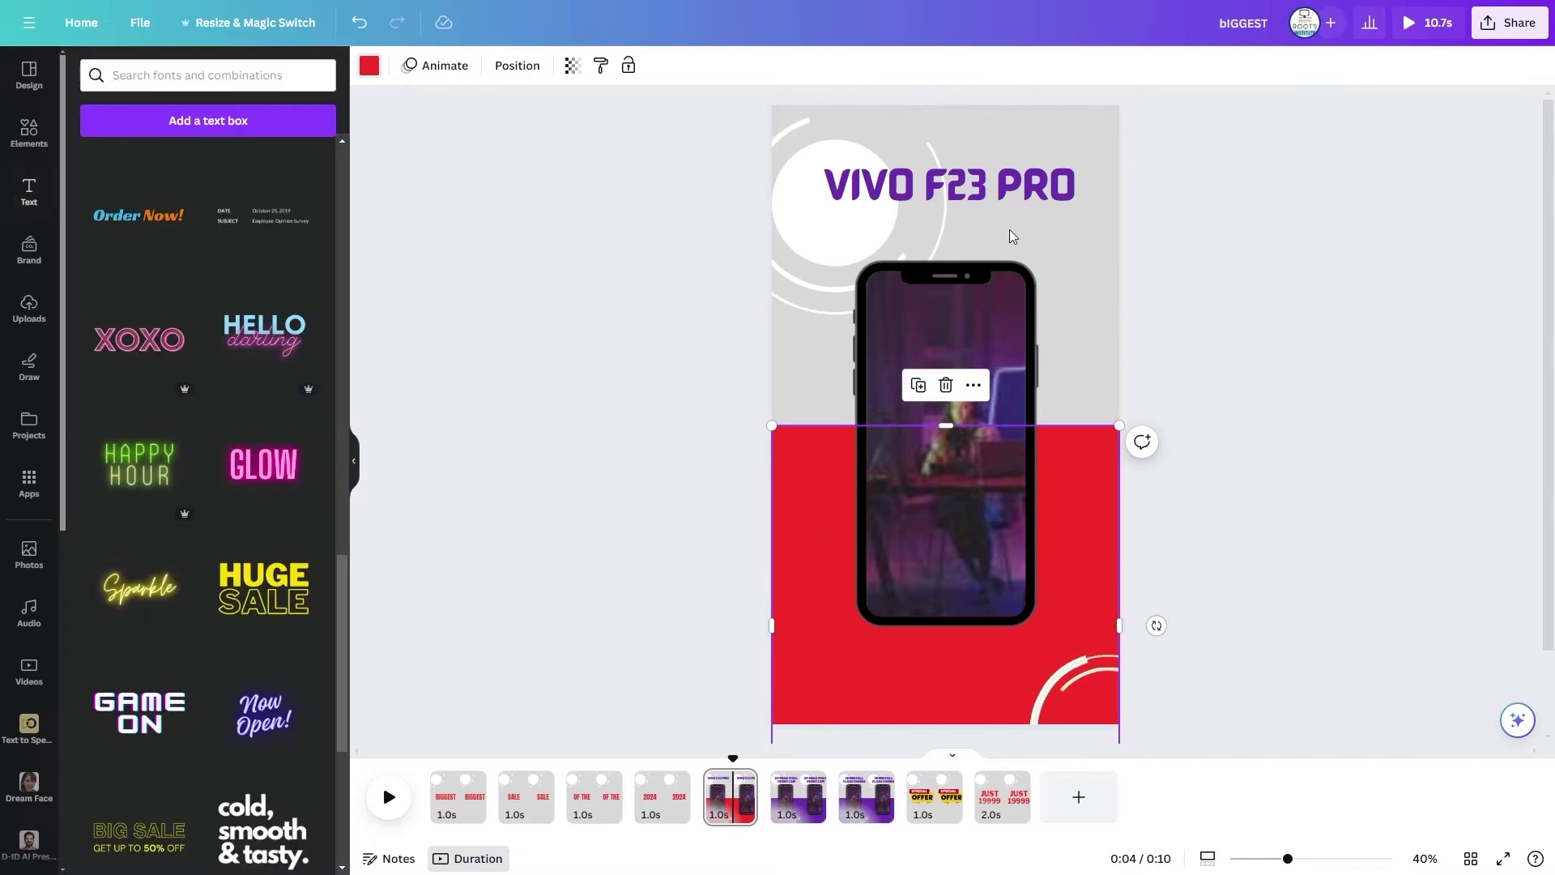
left_click(990, 192)
left_click(602, 65)
scroll(857, 674, "down", 2)
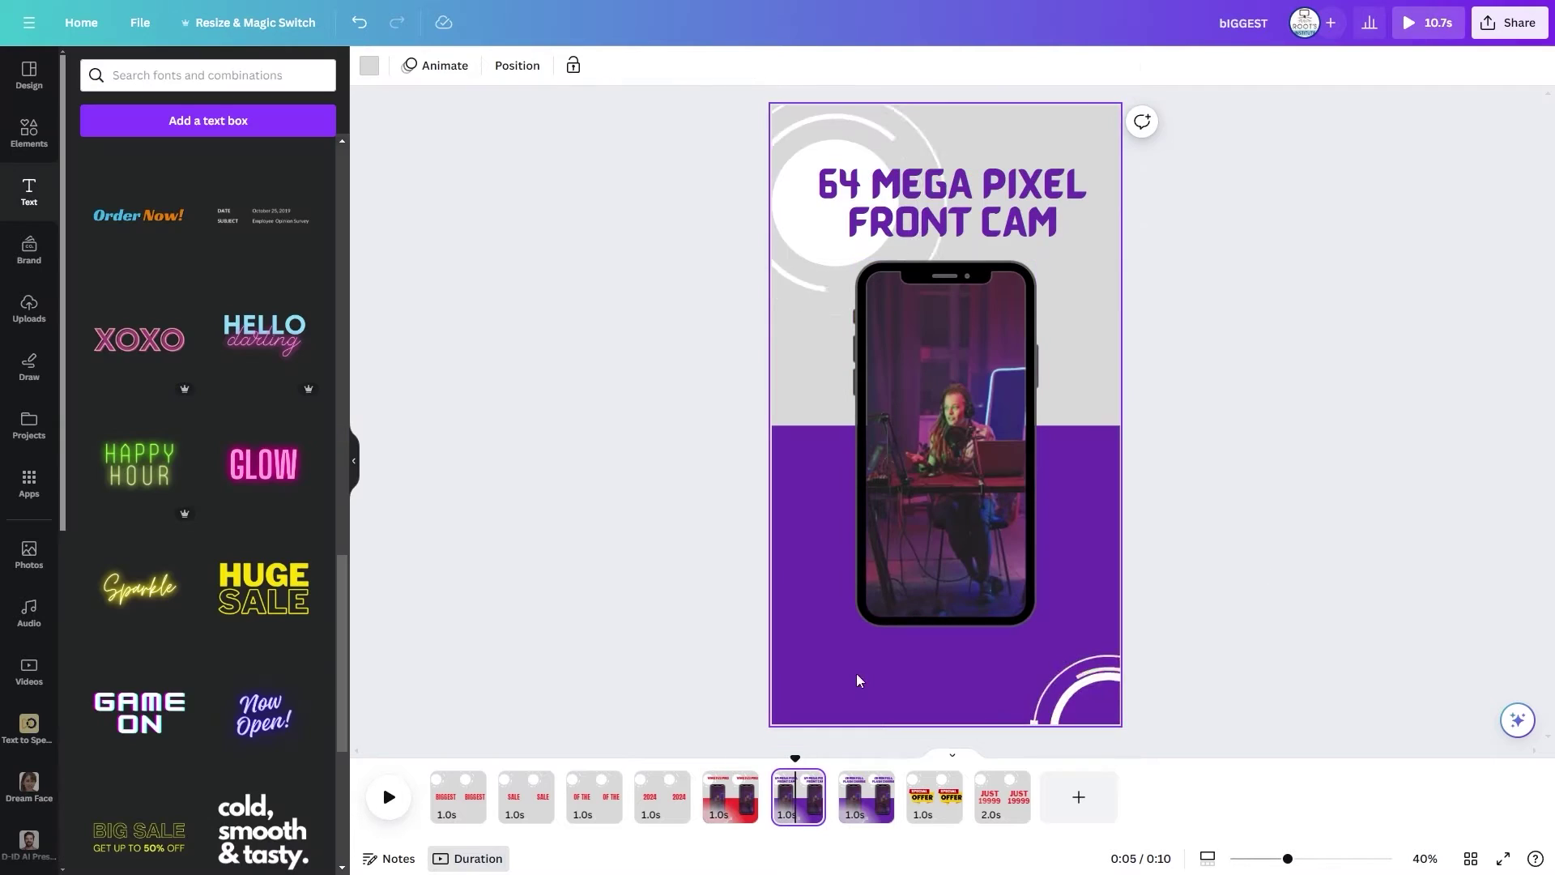
- Recolour the purple block and the heading on the 64 MEGA PIXEL FRONT CAM page red
left_click(857, 678)
left_click(369, 65)
left_click(87, 205)
left_click(951, 203)
left_click(601, 65)
scroll(972, 405, "down", 2)
- Recolour the heading and purple block on the 20 MIN FULL FLASH CHARGE page red, preview the video and return to the first page
left_click(1025, 231)
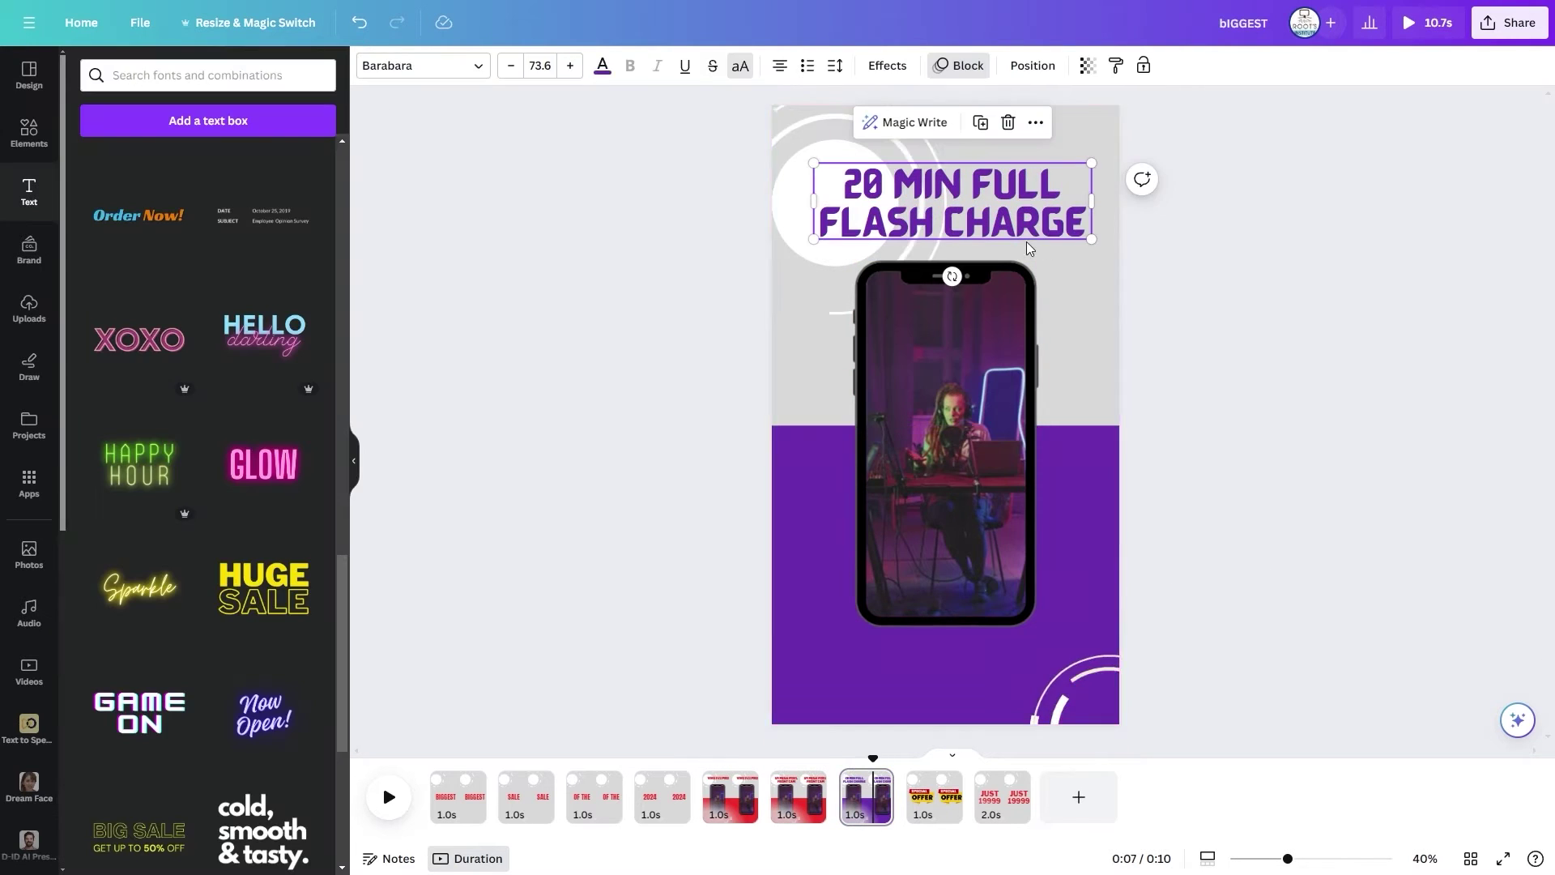
left_click(601, 65)
left_click(87, 208)
left_click(891, 664)
left_click(389, 797)
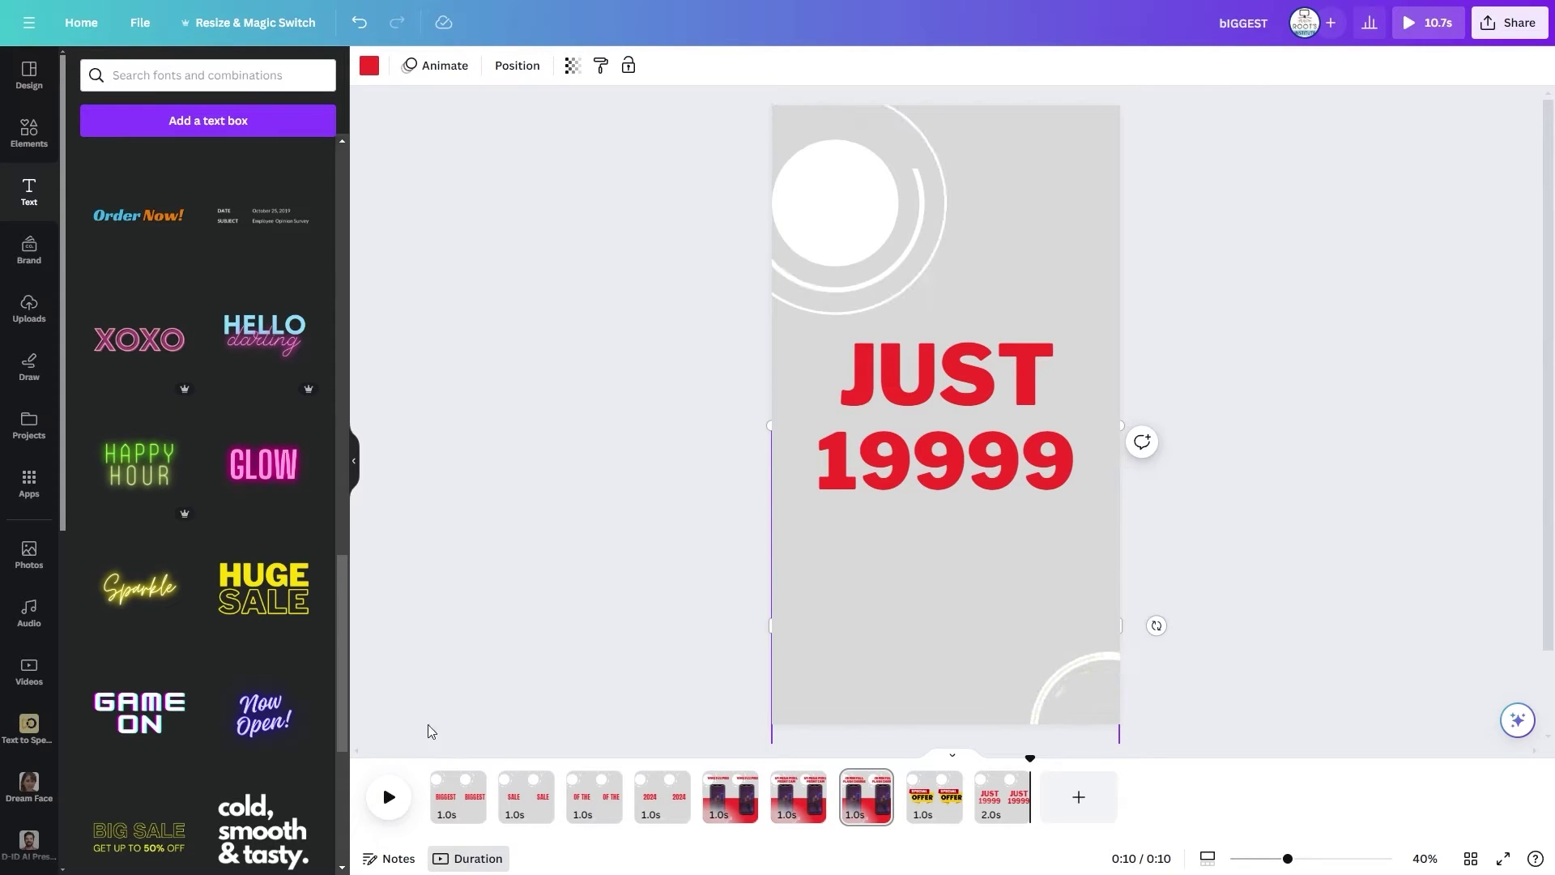
left_click(468, 818)
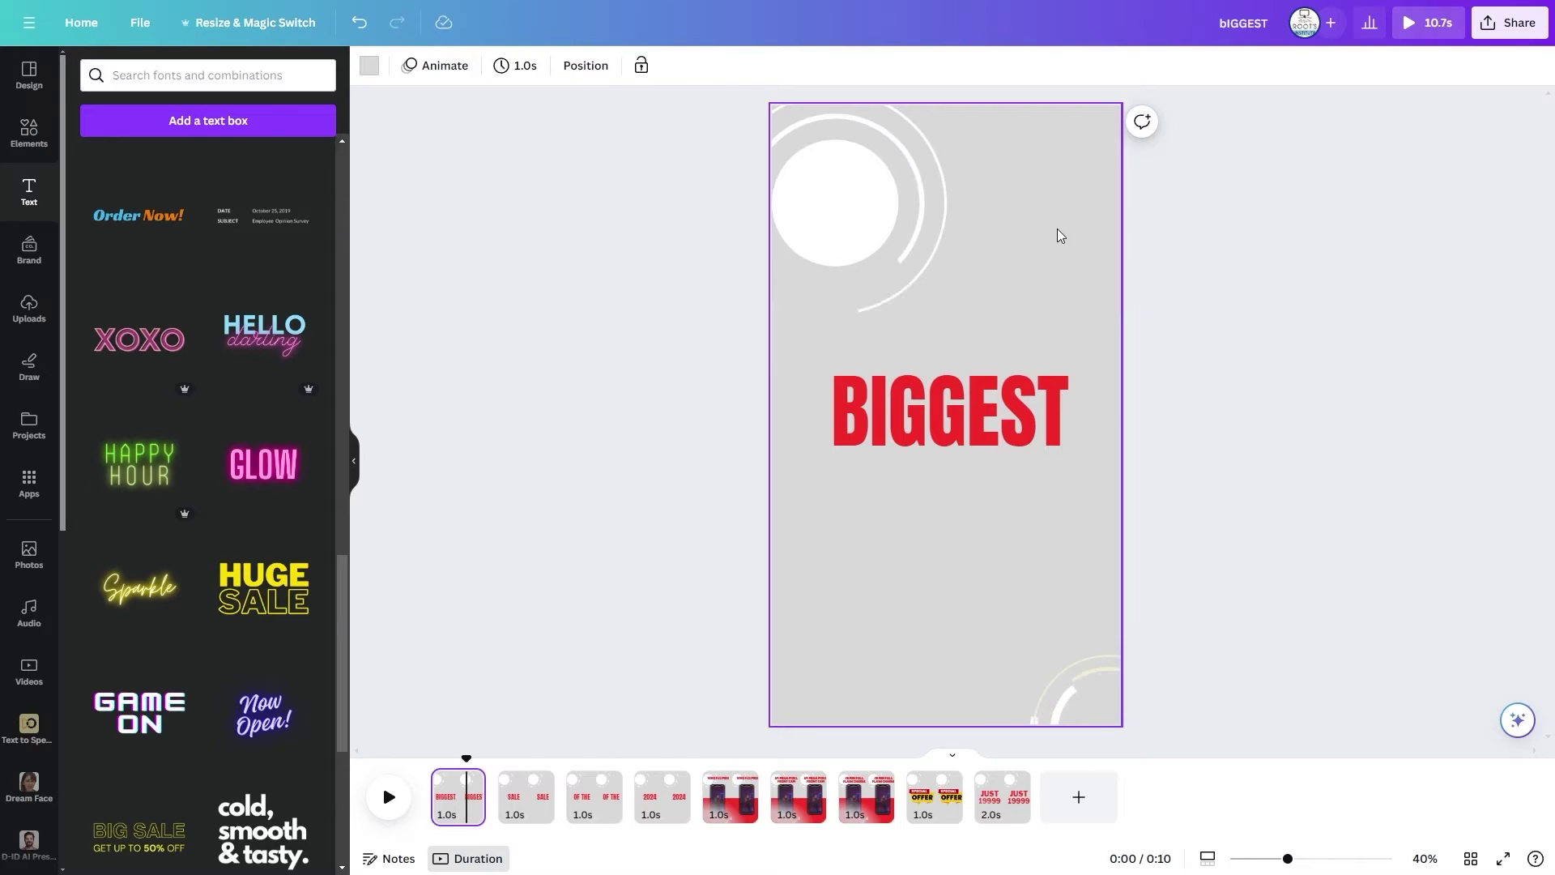
- Search the elements library for VIDEO BACKGROUND clips
left_click(33, 135)
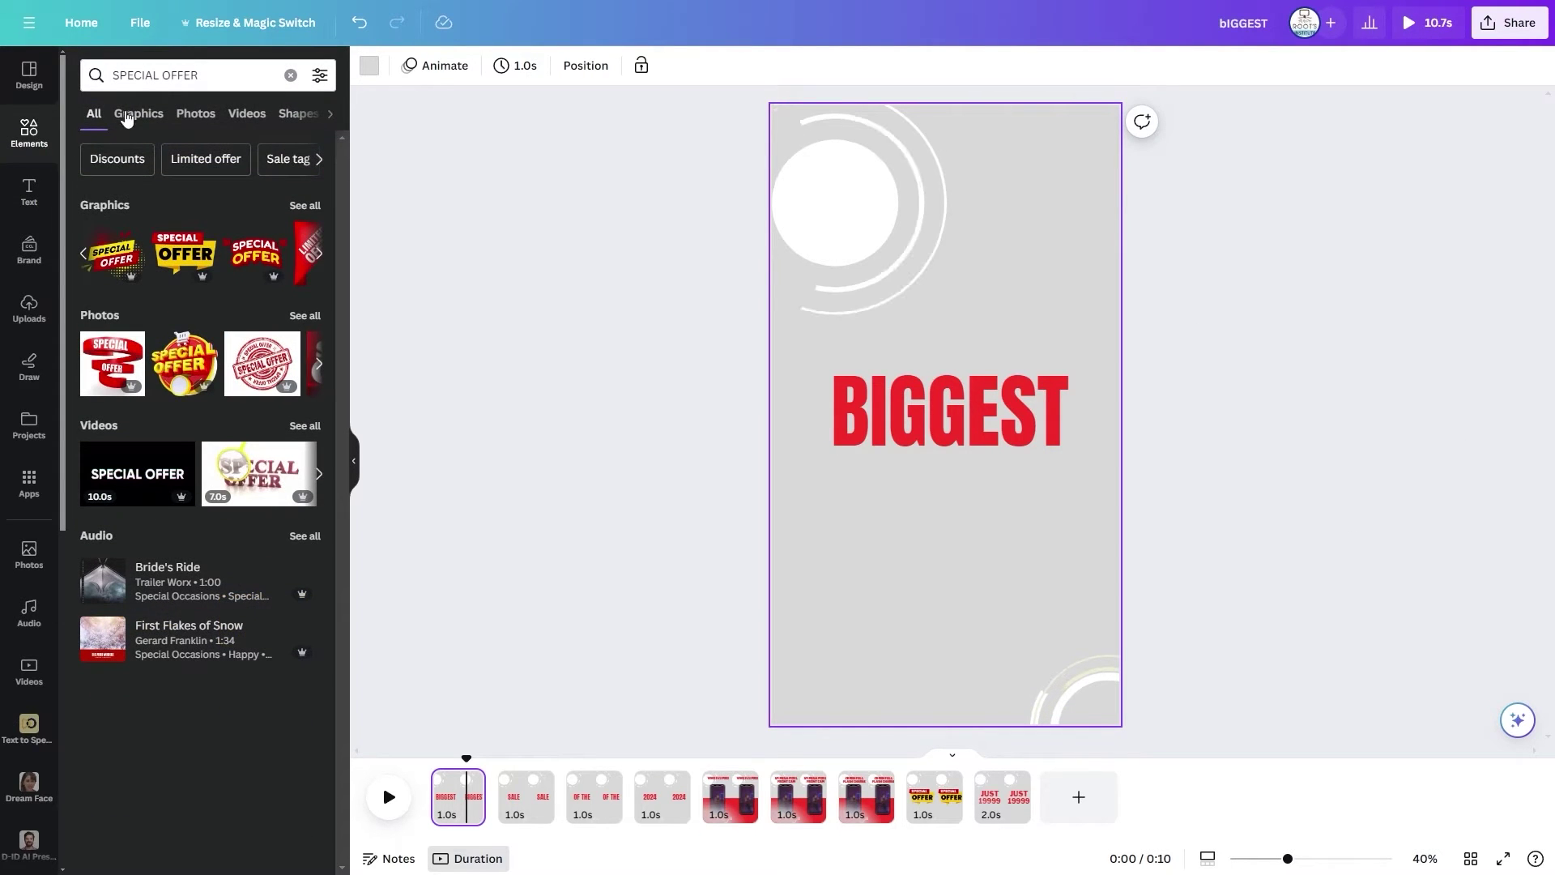
left_click(127, 73)
key("ctrl+a")
key("BackSpace")
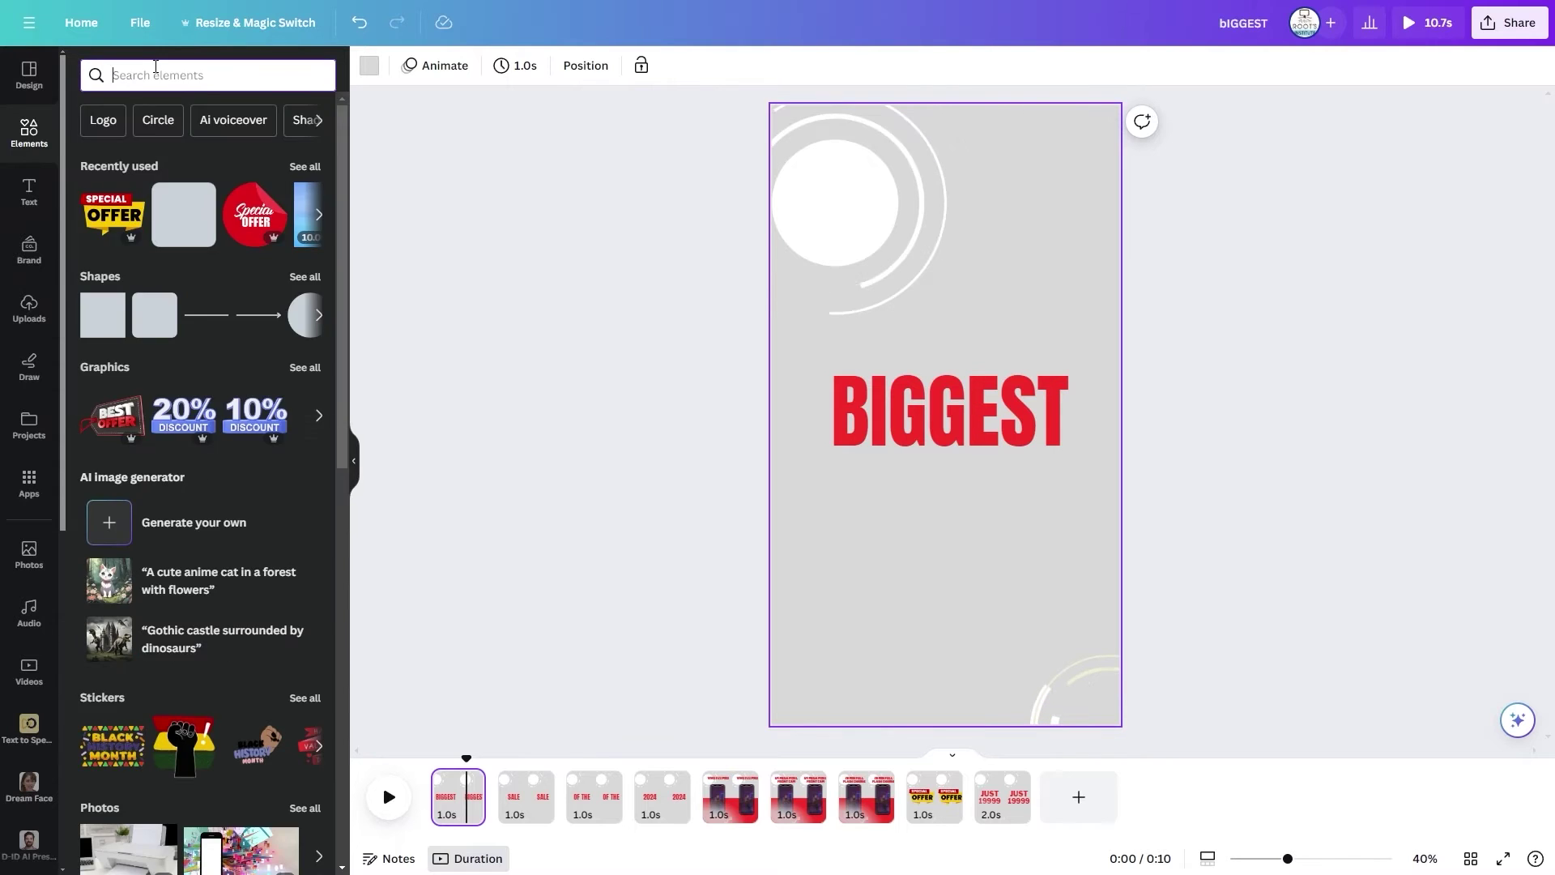
type("VIDEO")
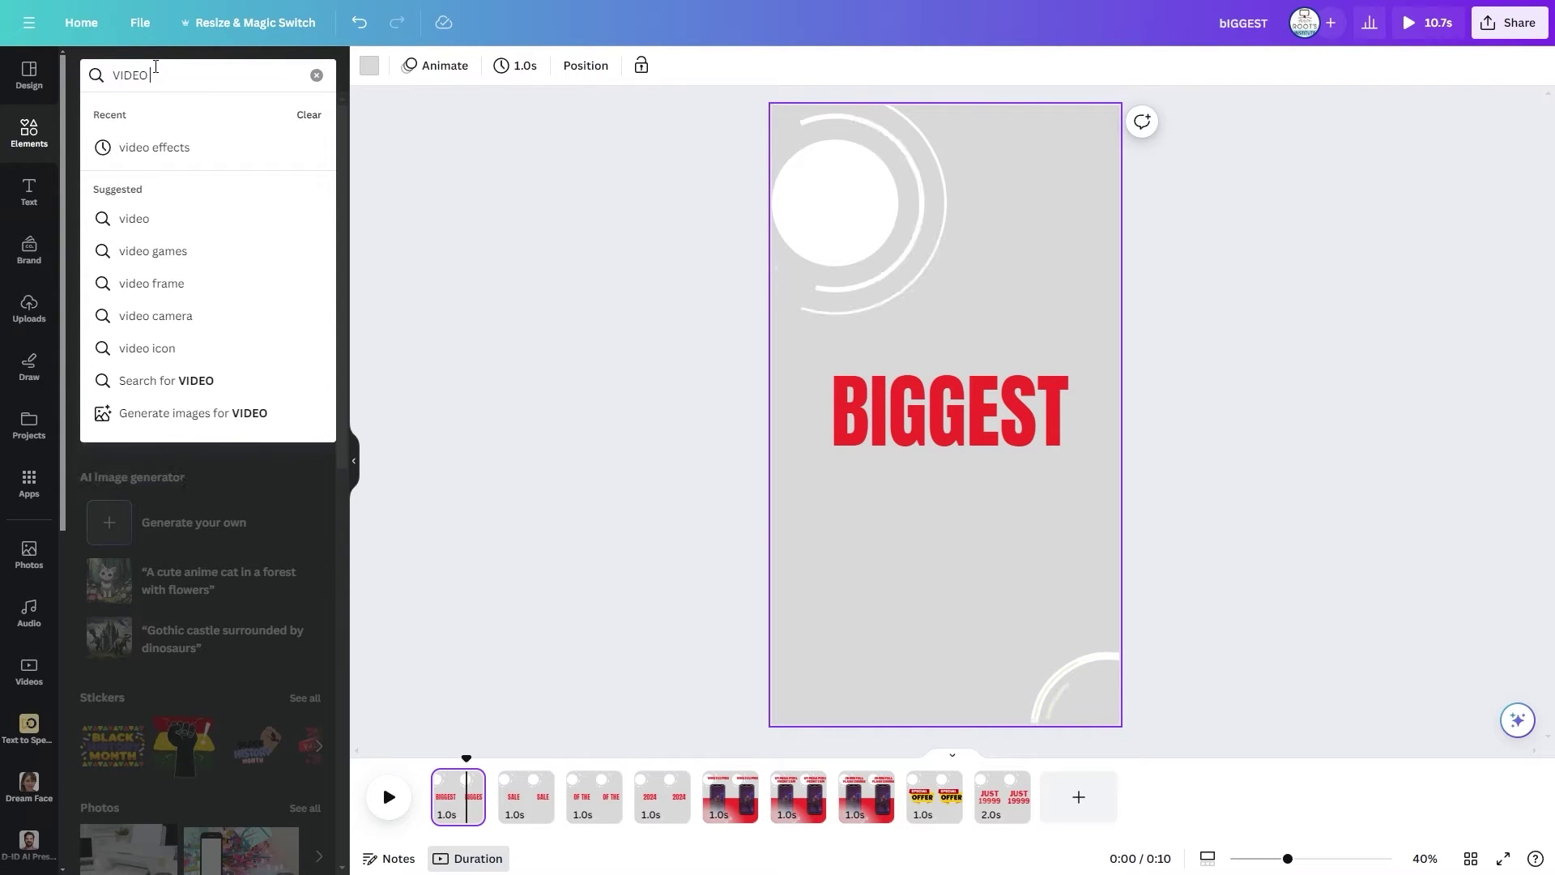
left_click(134, 147)
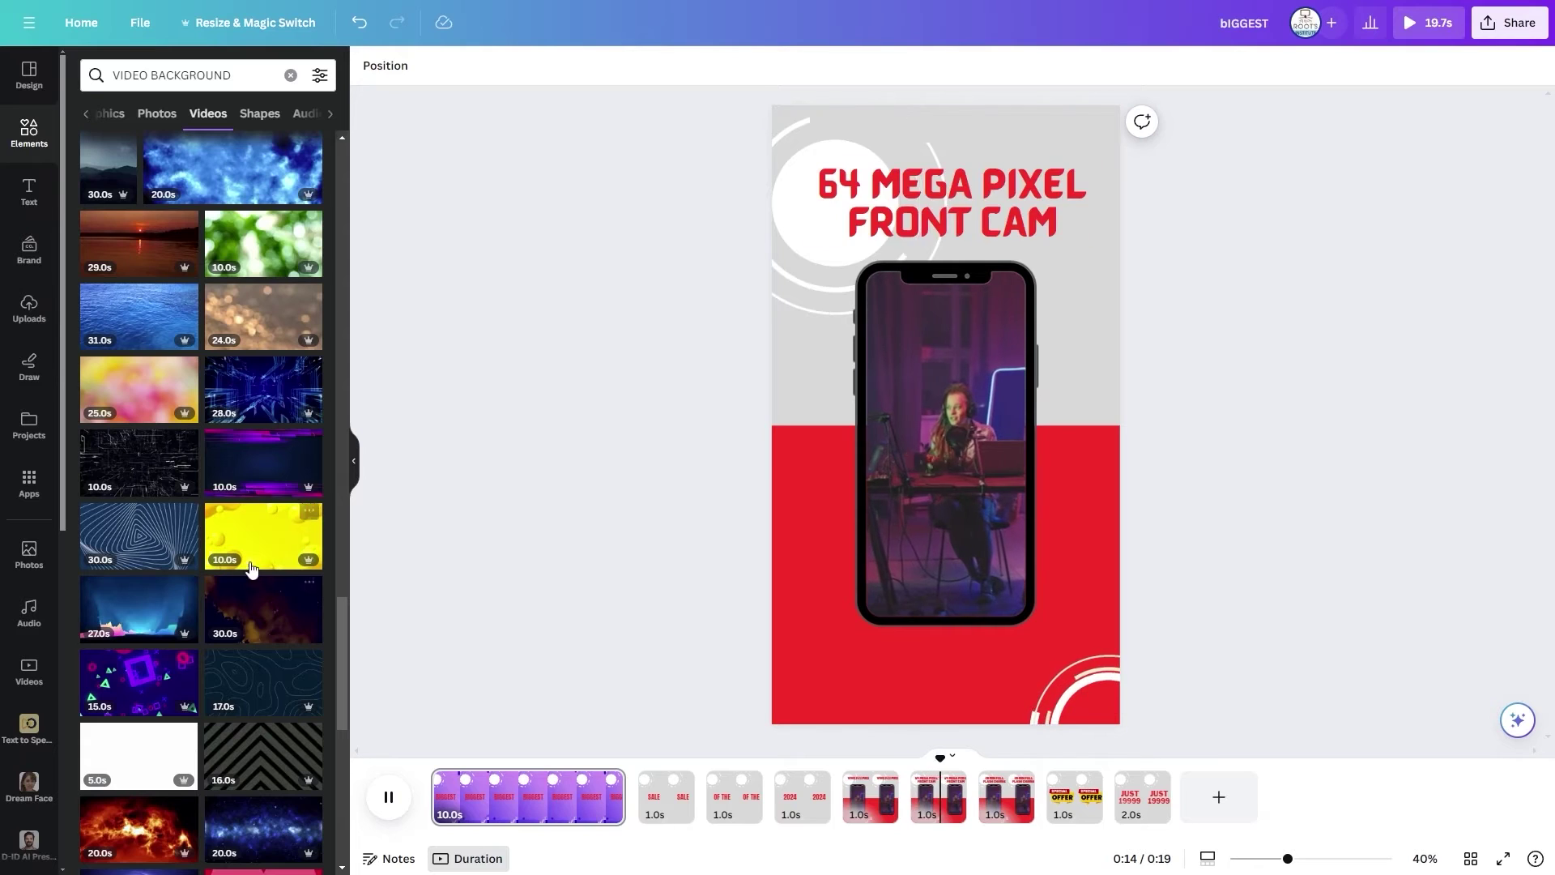
- Replace the BIGGEST page's background with the yellow bubbles video and trim the BIGGEST and JUST 19999 pages to 1.0 s
left_click(279, 528)
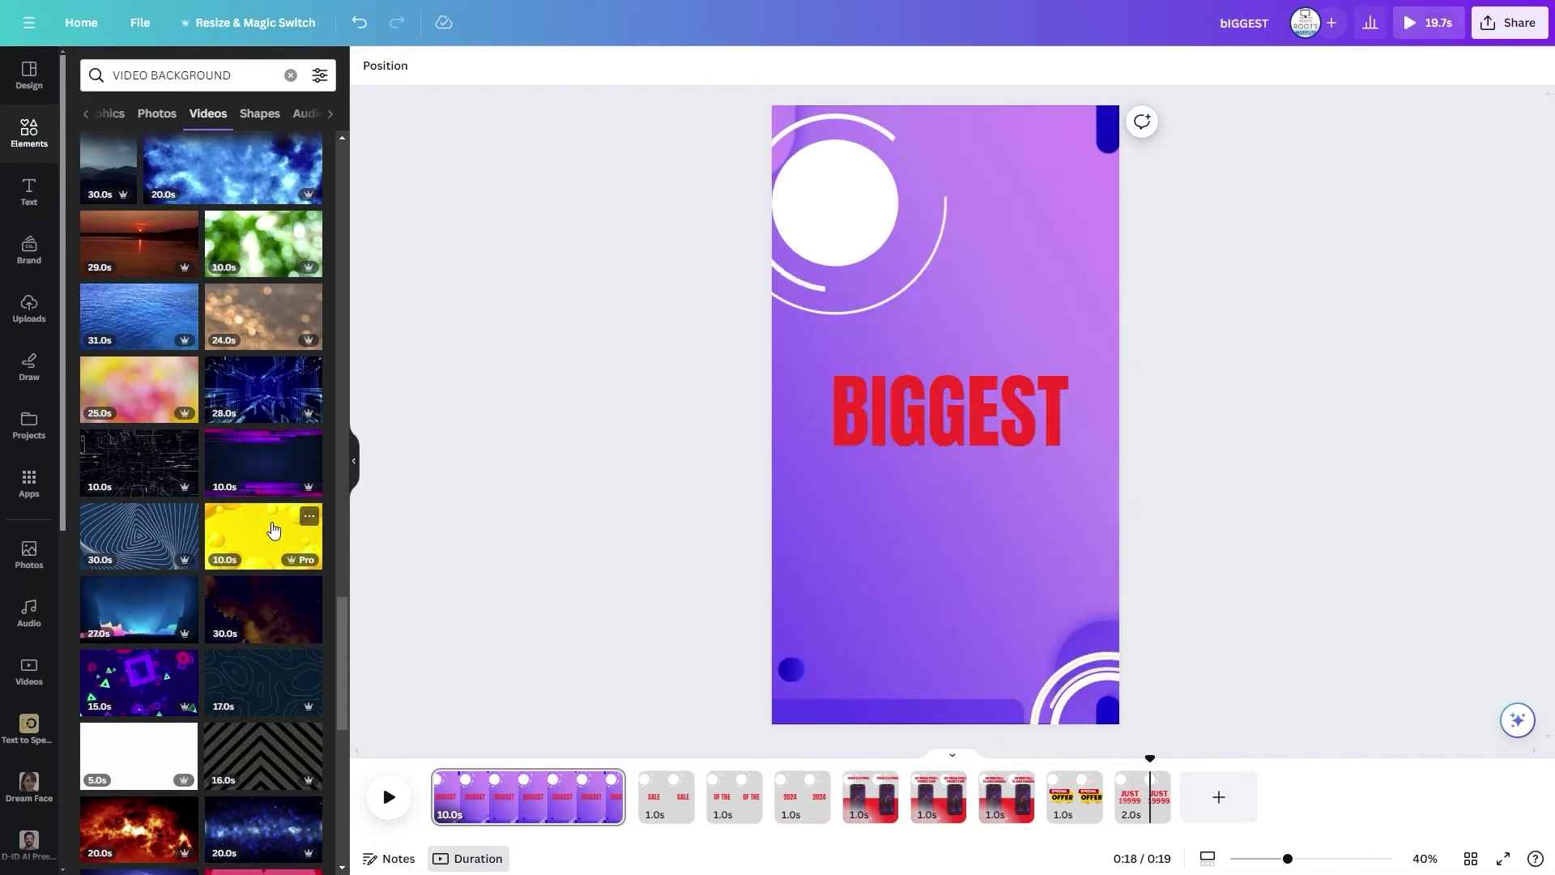
left_click(975, 296)
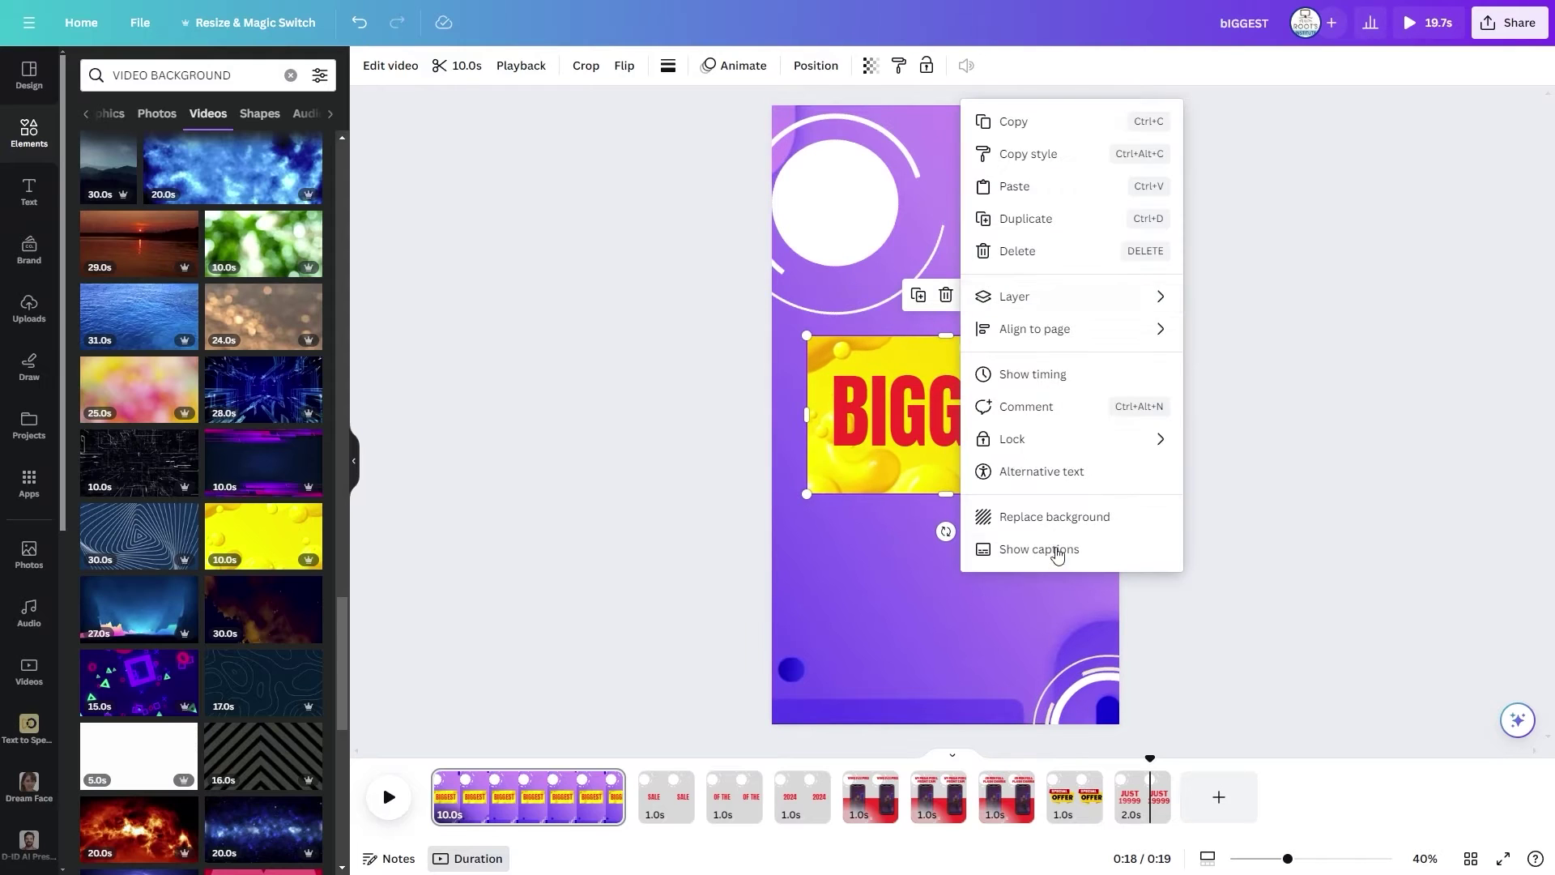
left_click(1037, 516)
left_click_drag(624, 801, 447, 814)
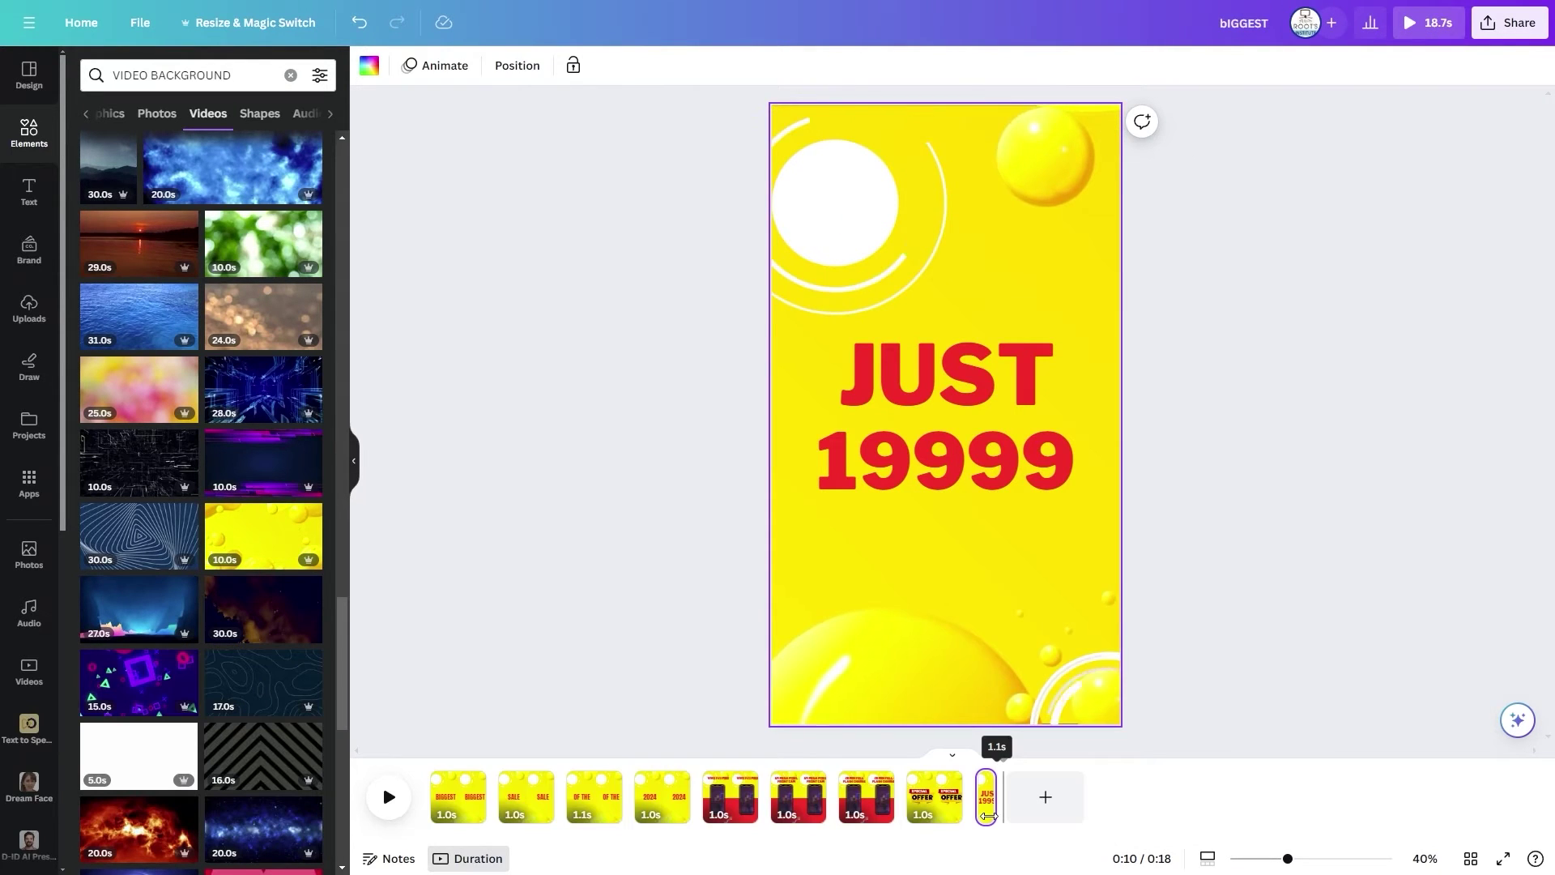
left_click_drag(986, 816, 987, 816)
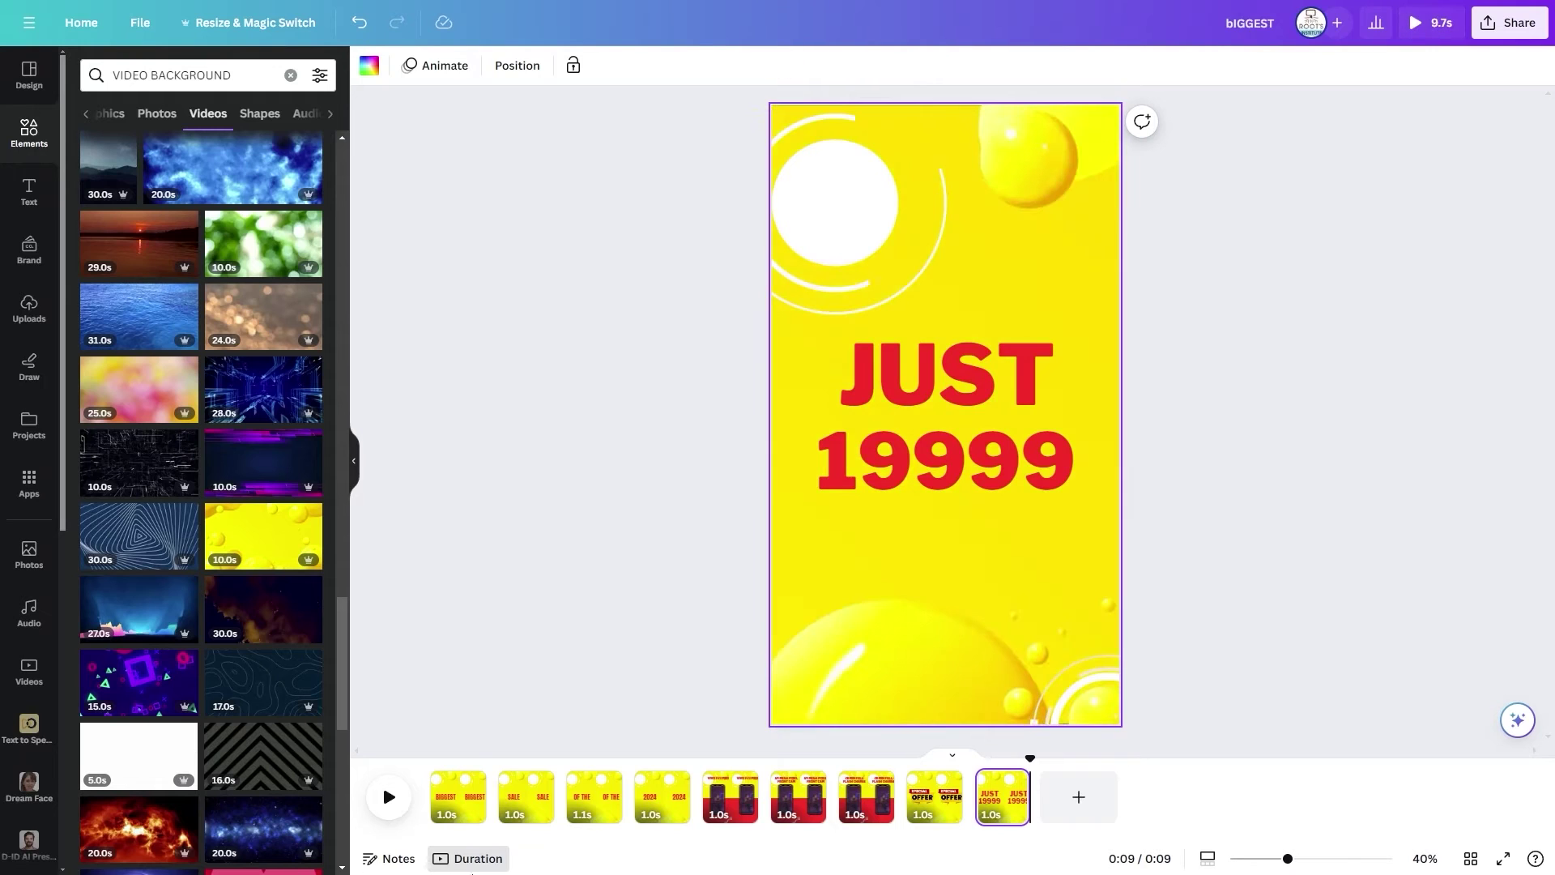
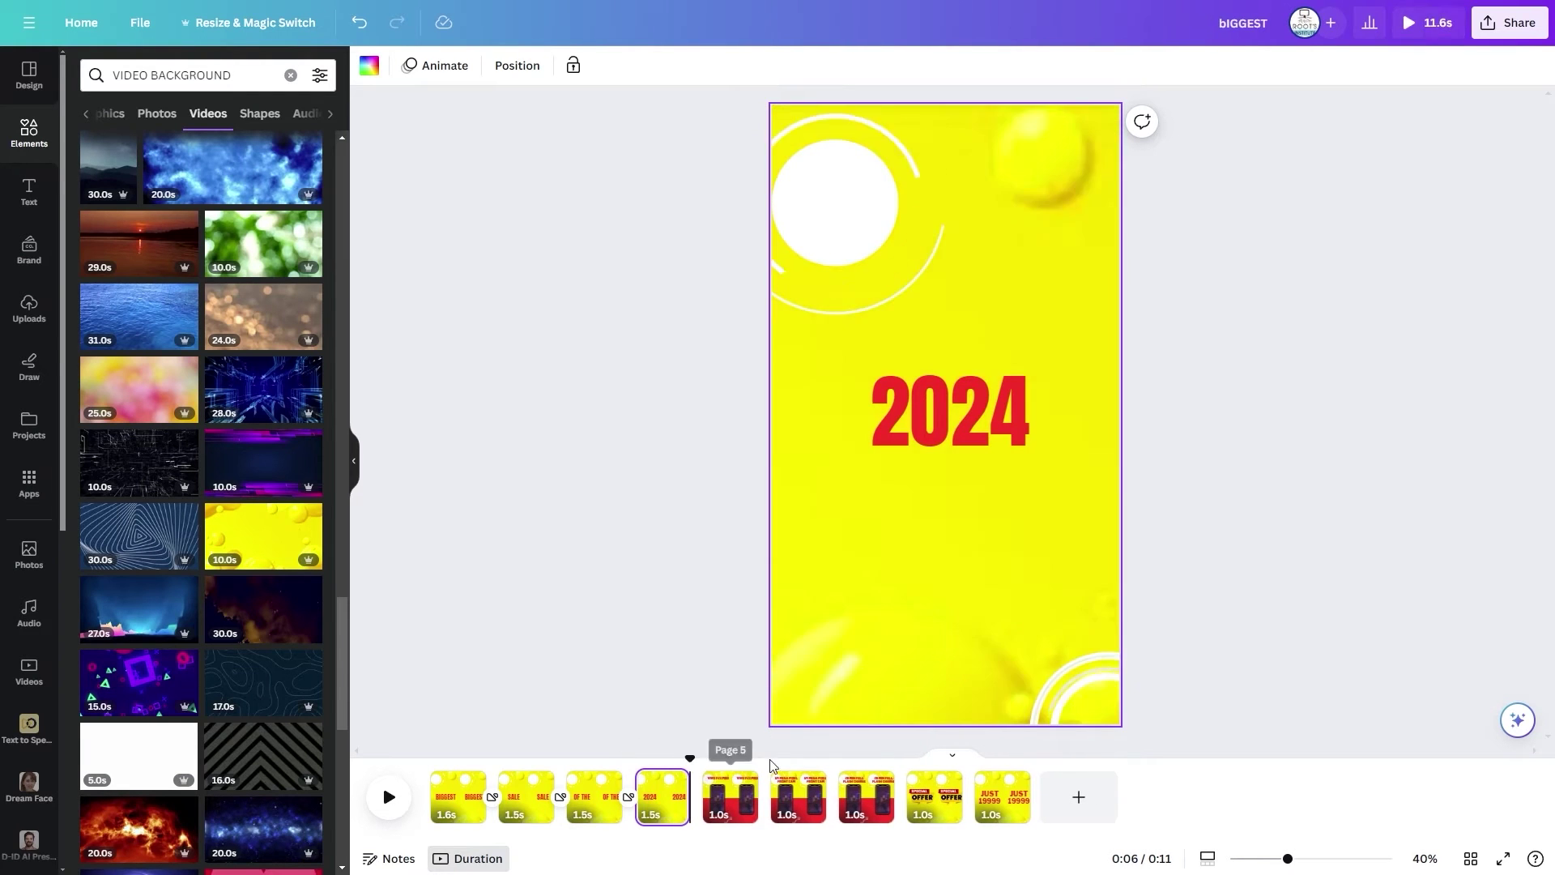
- Preview the video and shorten the first four text pages to 1.2, 1.1, 1.2 and 1.2 s
left_click(389, 796)
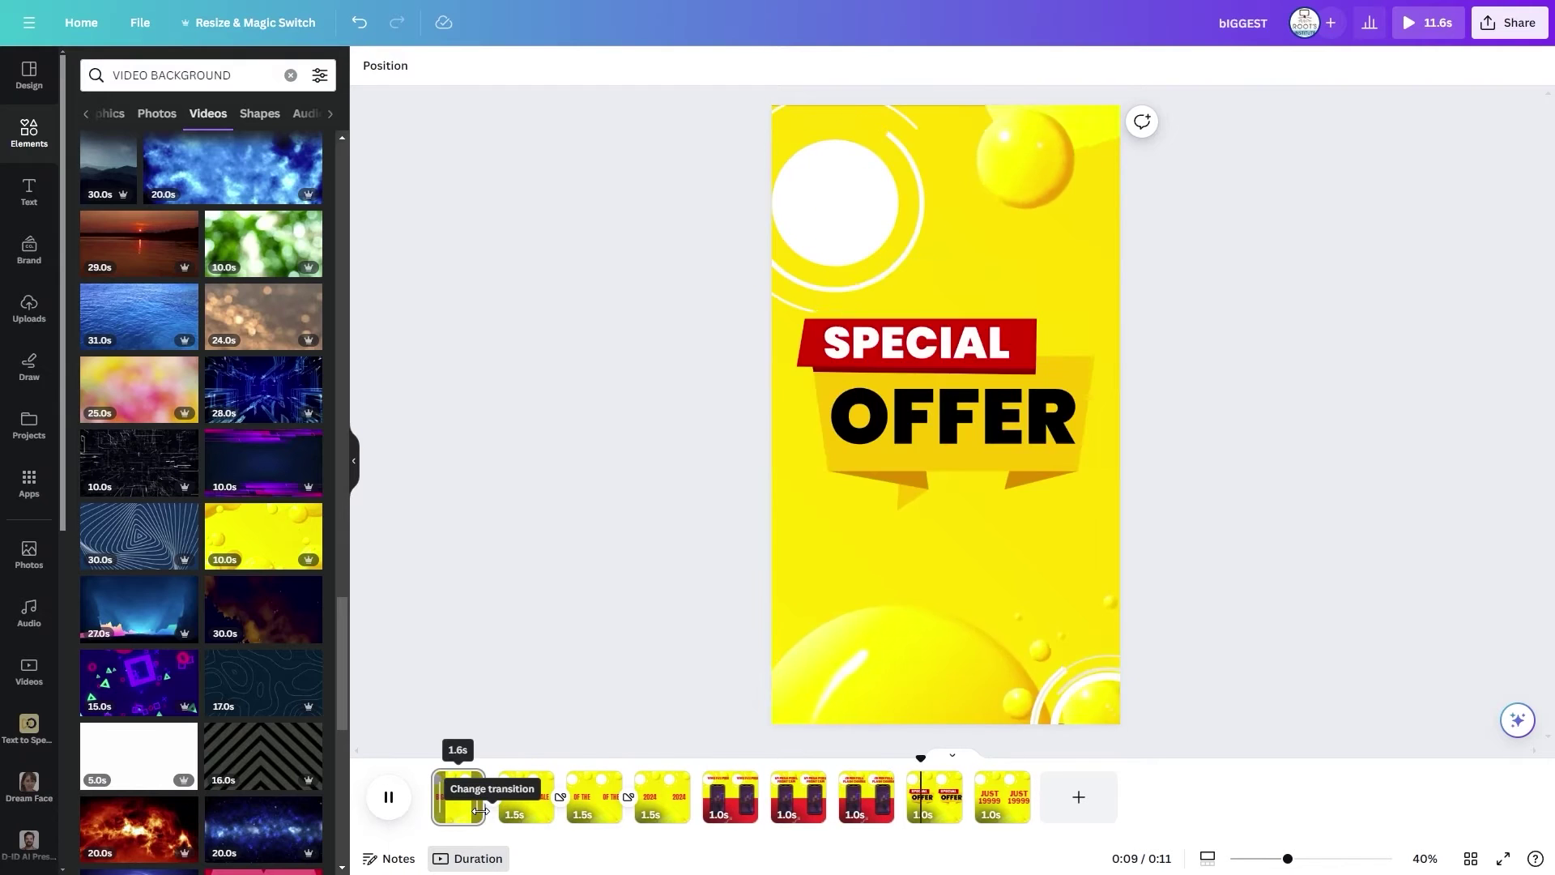
left_click_drag(486, 812, 684, 812)
key("space")
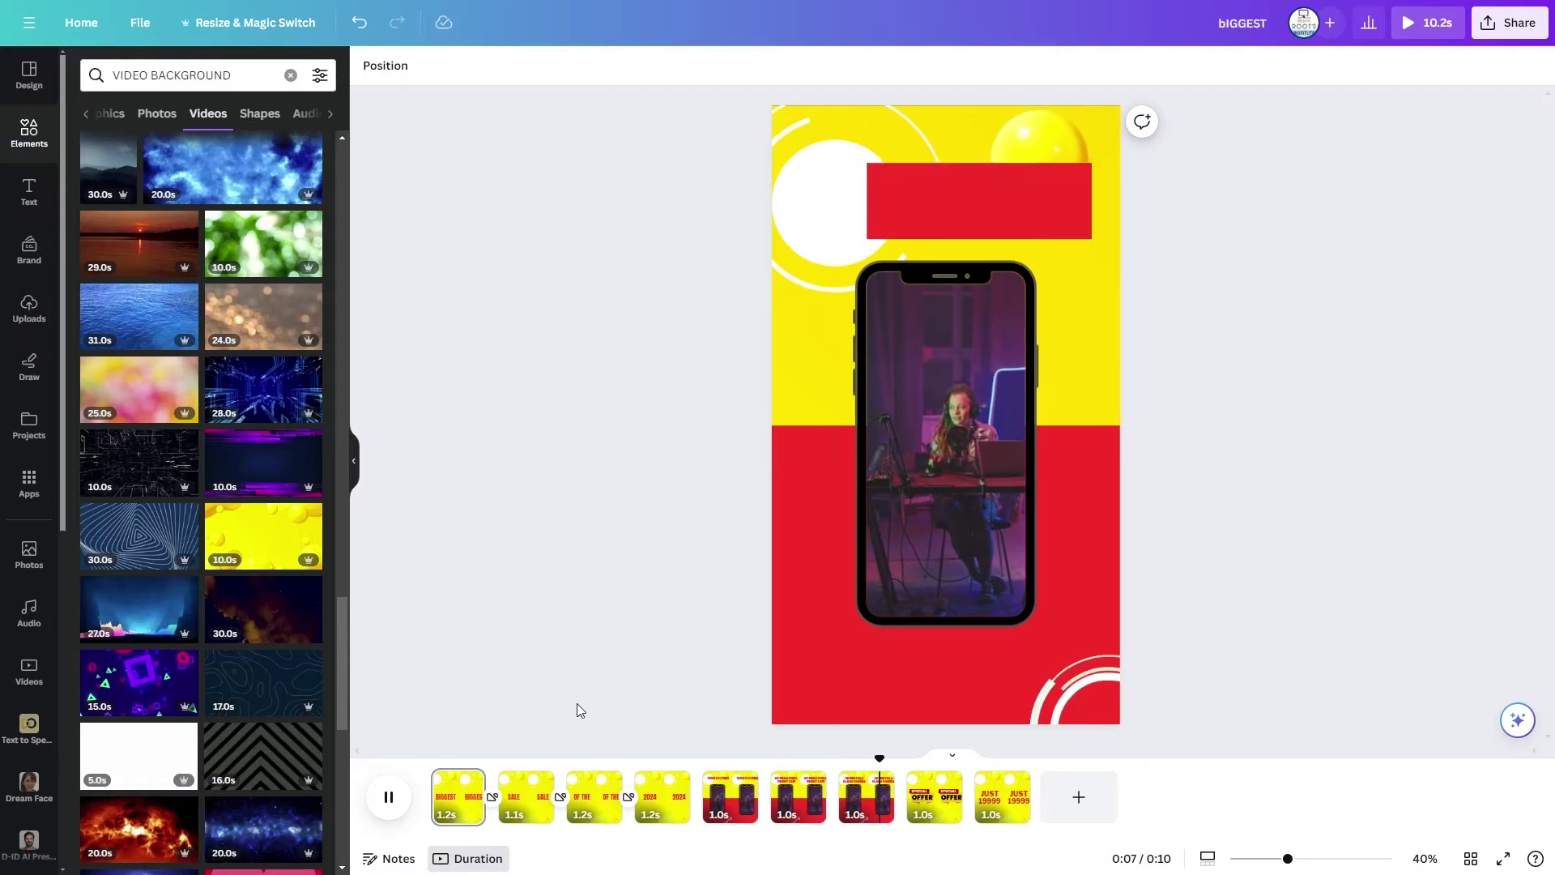
- Add Stack transitions between the 2024 and VIVO F23 PRO pages and between the VIVO F23 PRO and 64 MEGA PIXEL pages
left_click(706, 812)
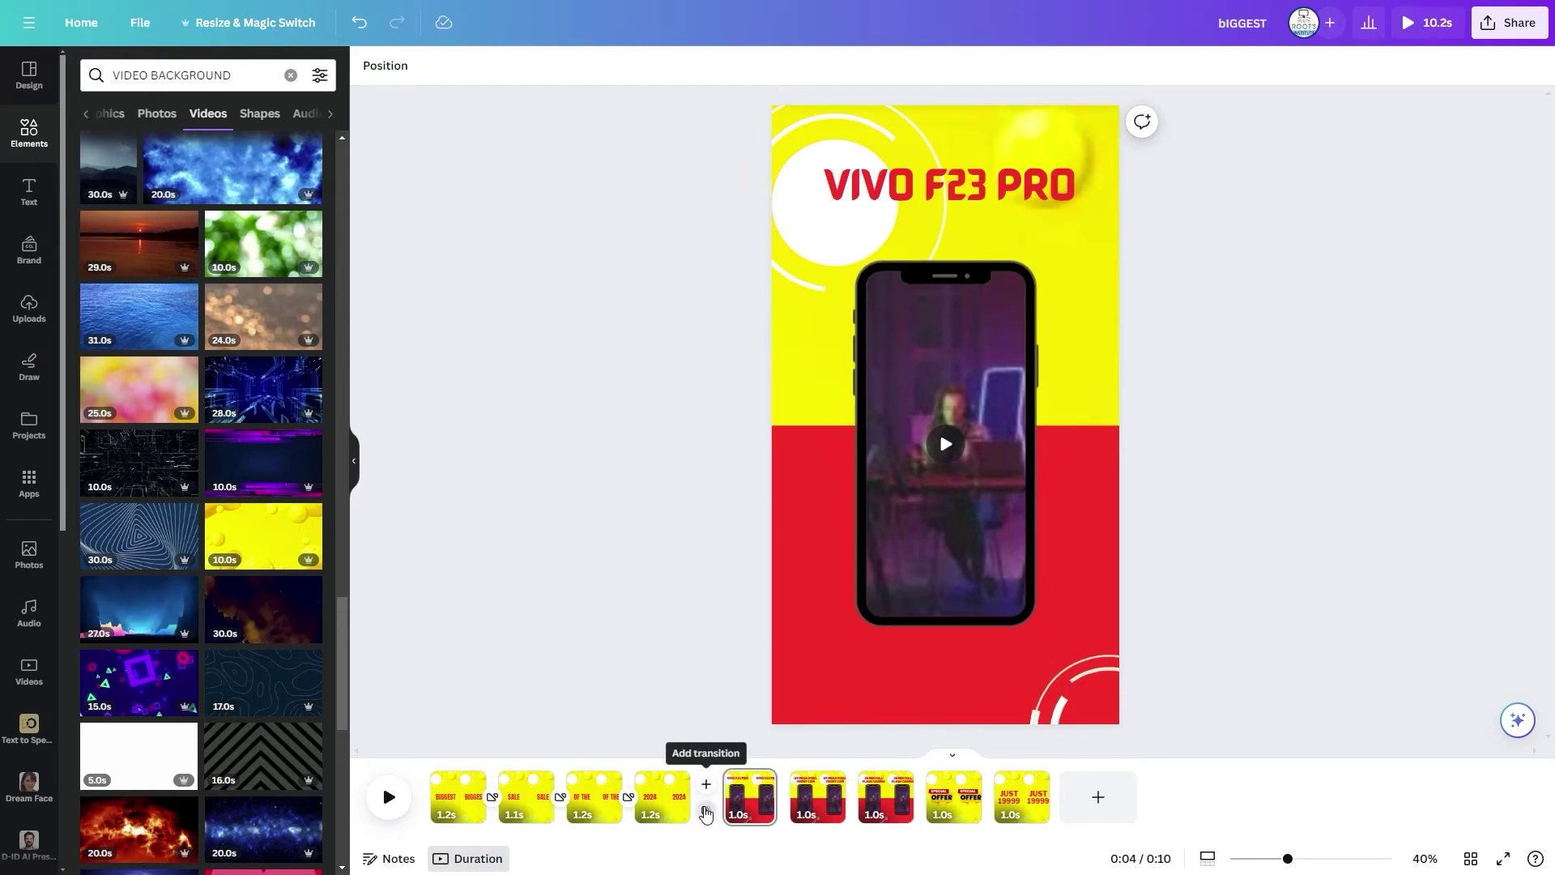
left_click(705, 810)
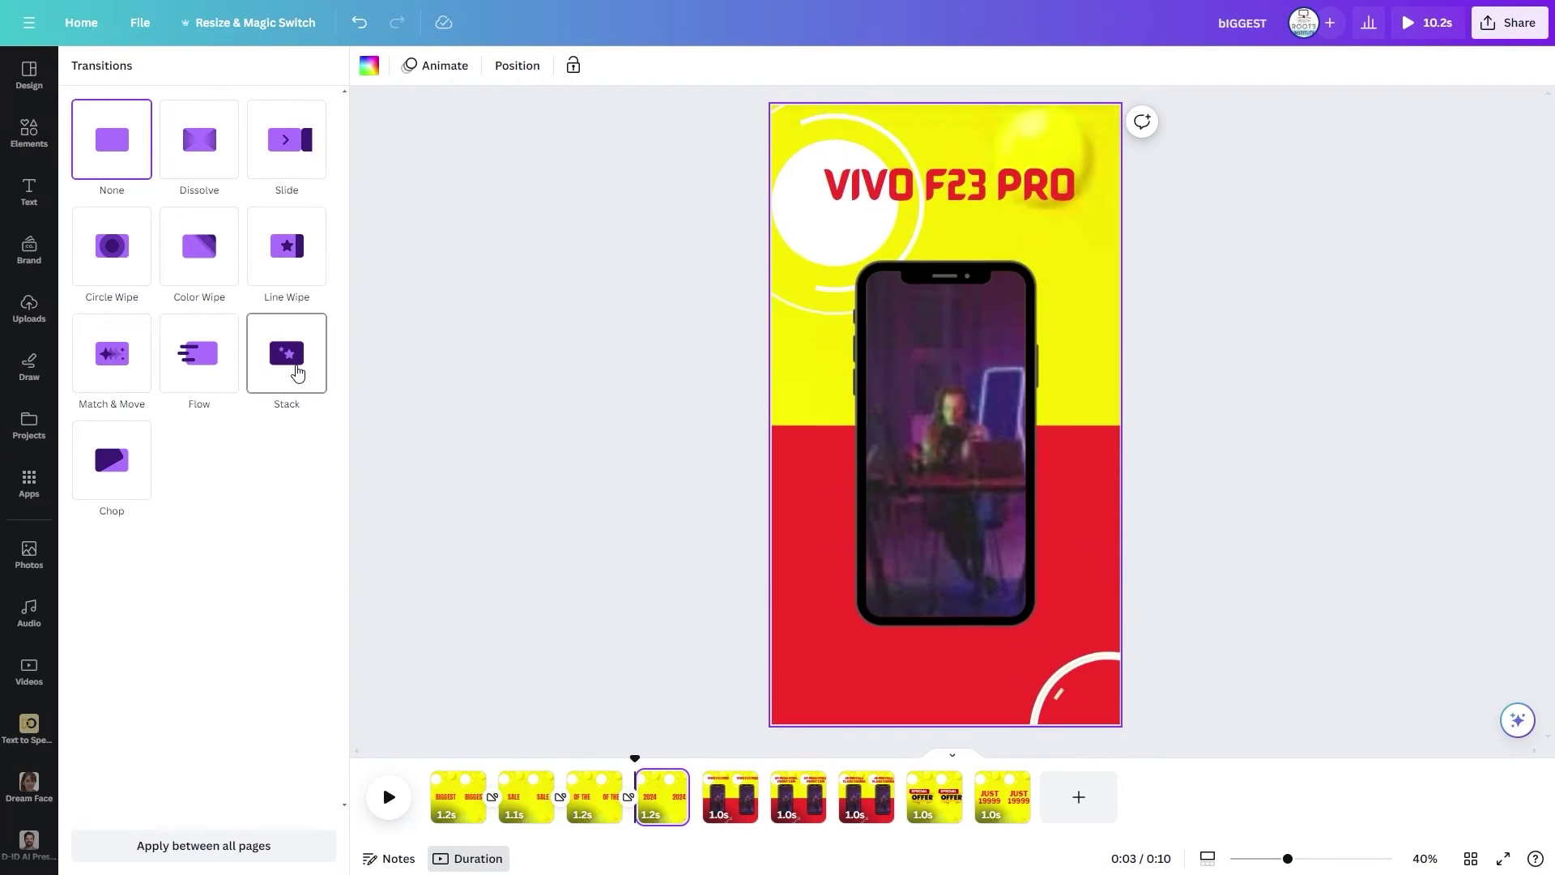
left_click(298, 372)
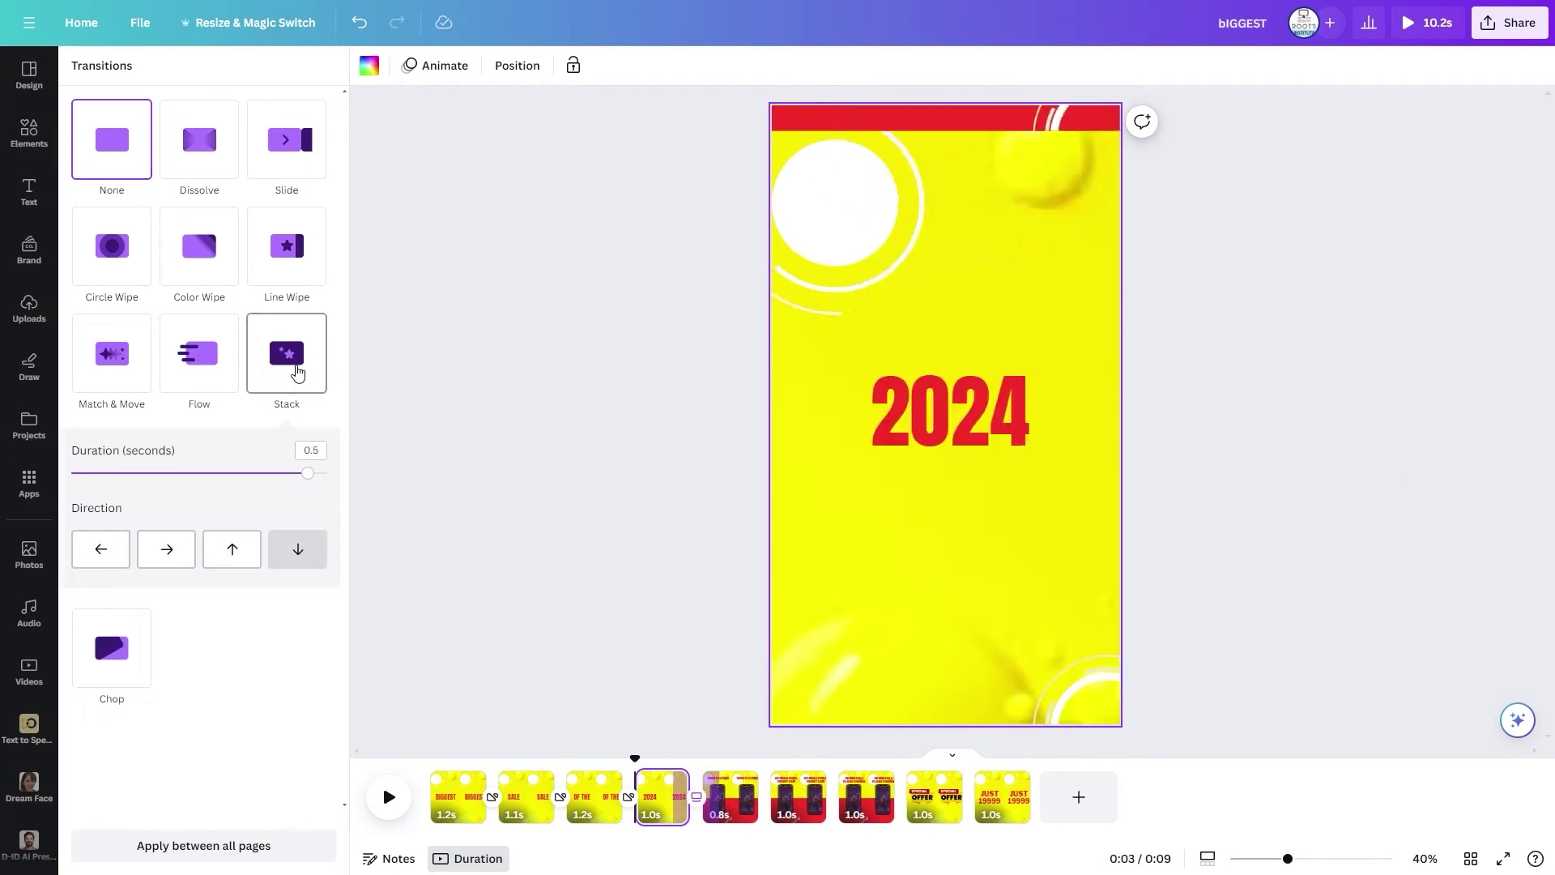
left_click(767, 810)
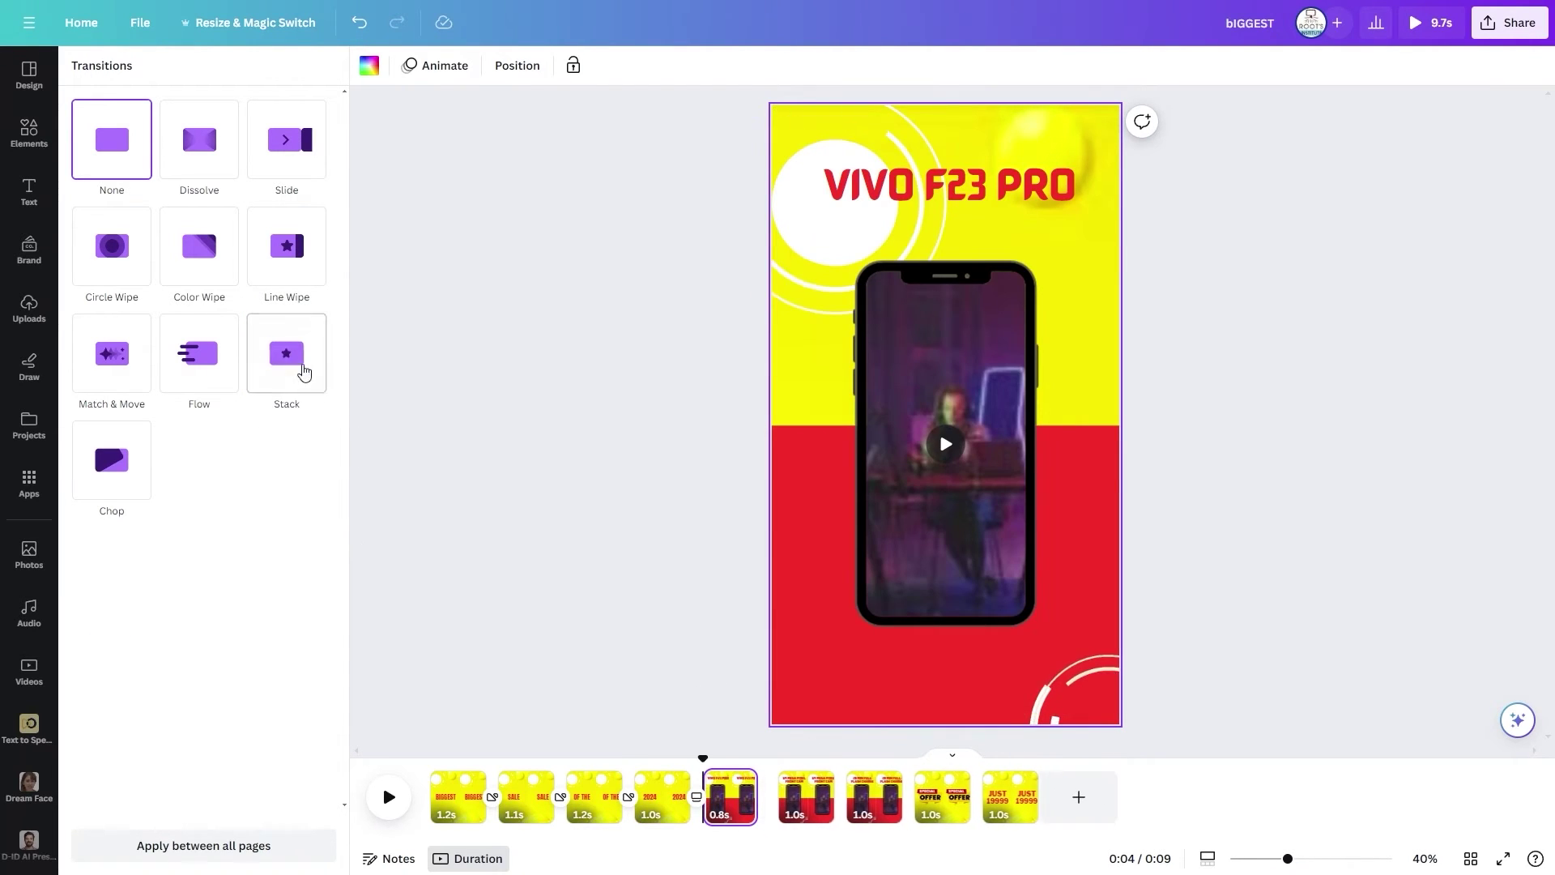
left_click(304, 373)
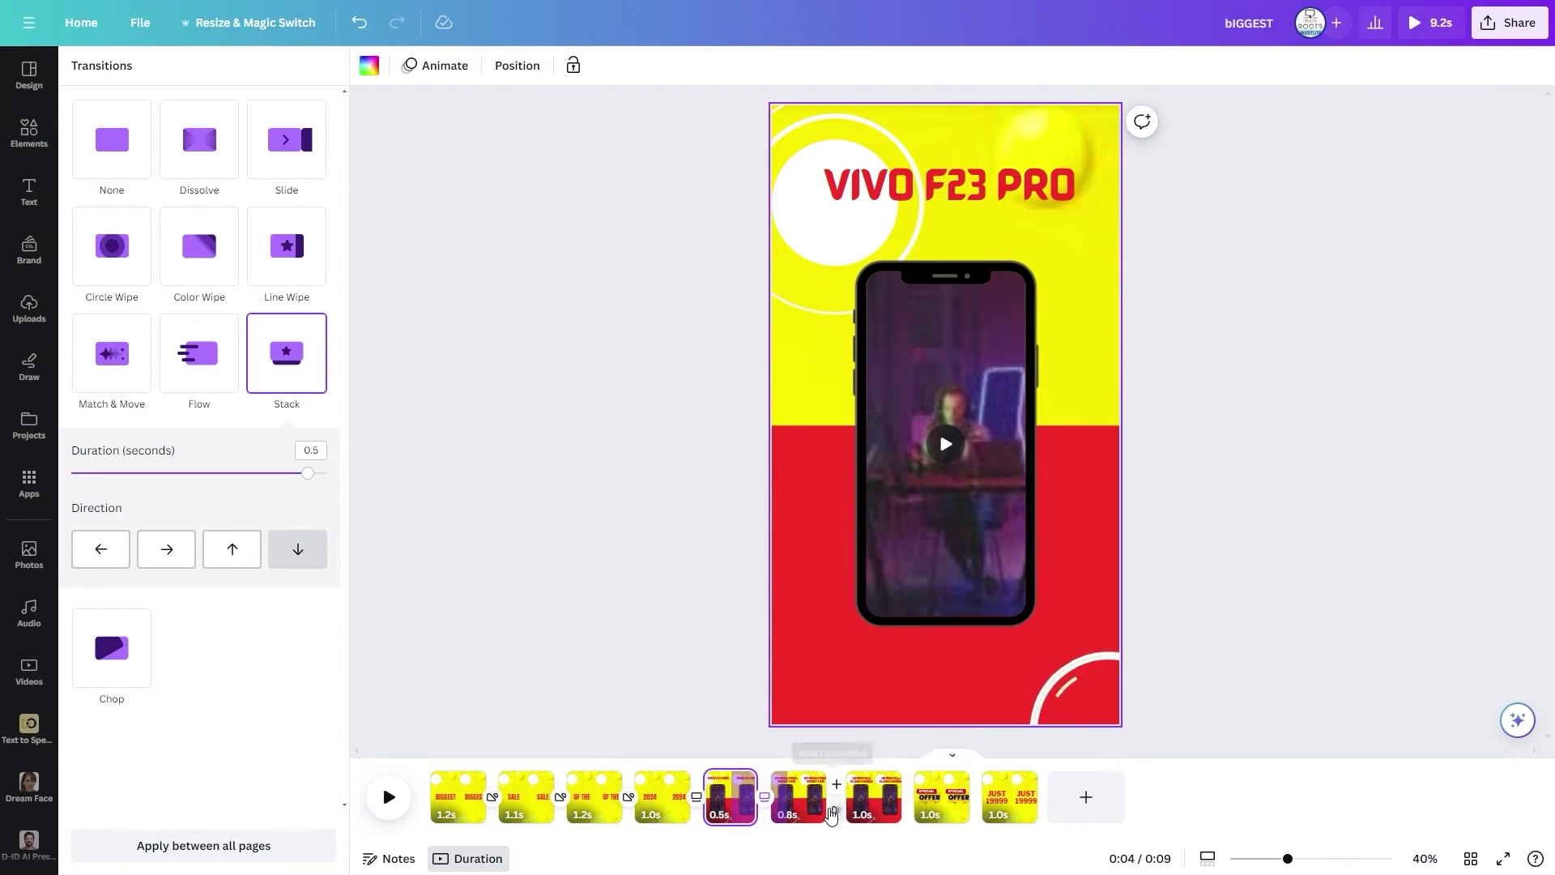
- Add an upward Stack transition after the 64 MEGA PIXEL page and set the VIVO F23 PRO page's outgoing Stack transition to the left direction
left_click(834, 810)
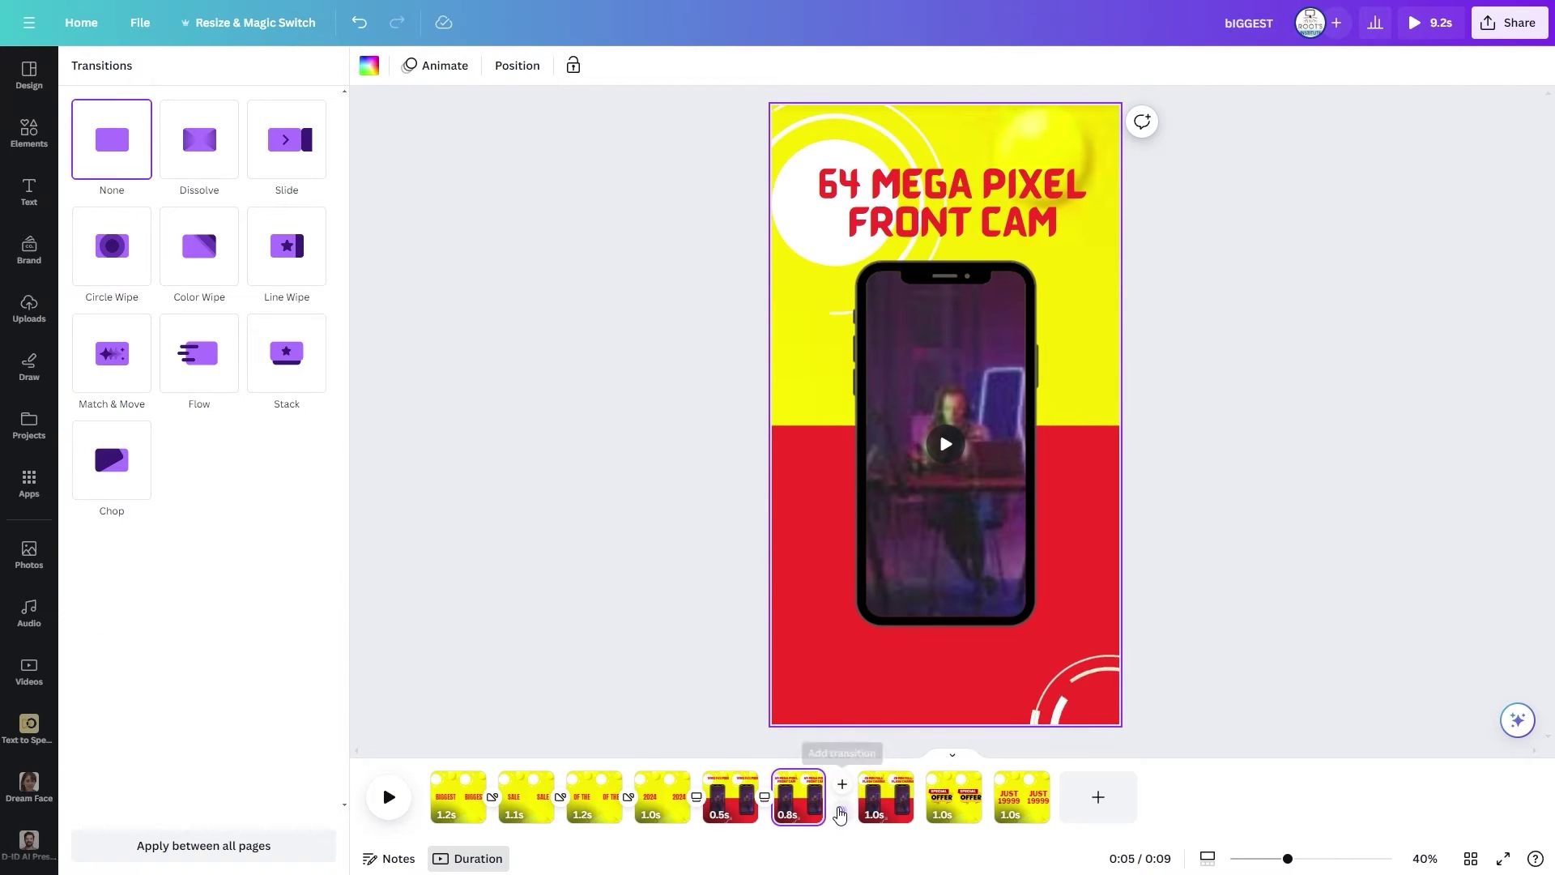
left_click(306, 353)
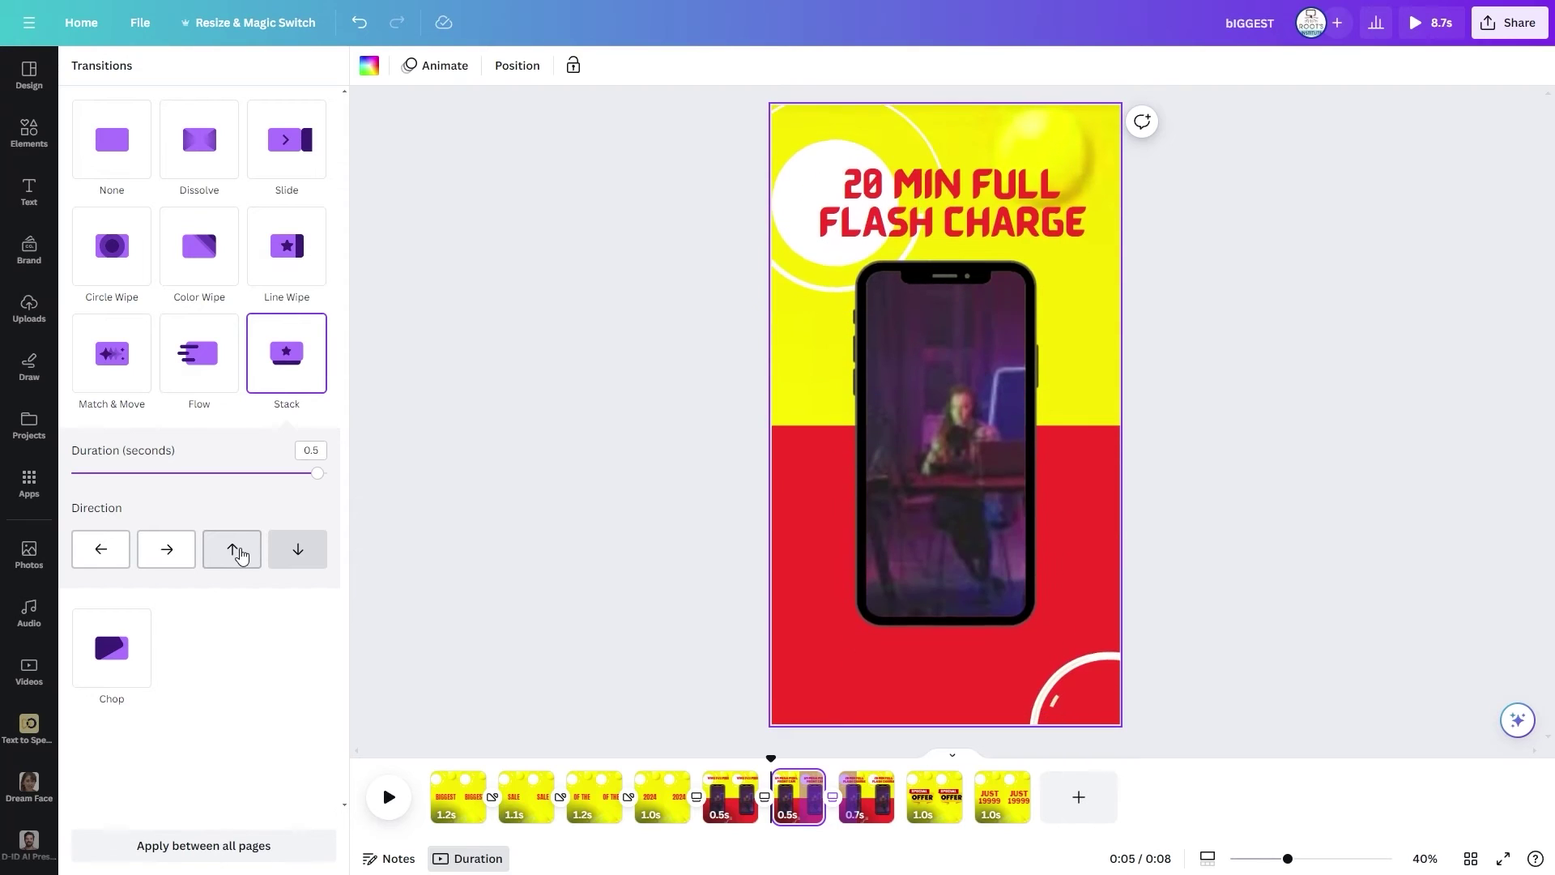
left_click(240, 552)
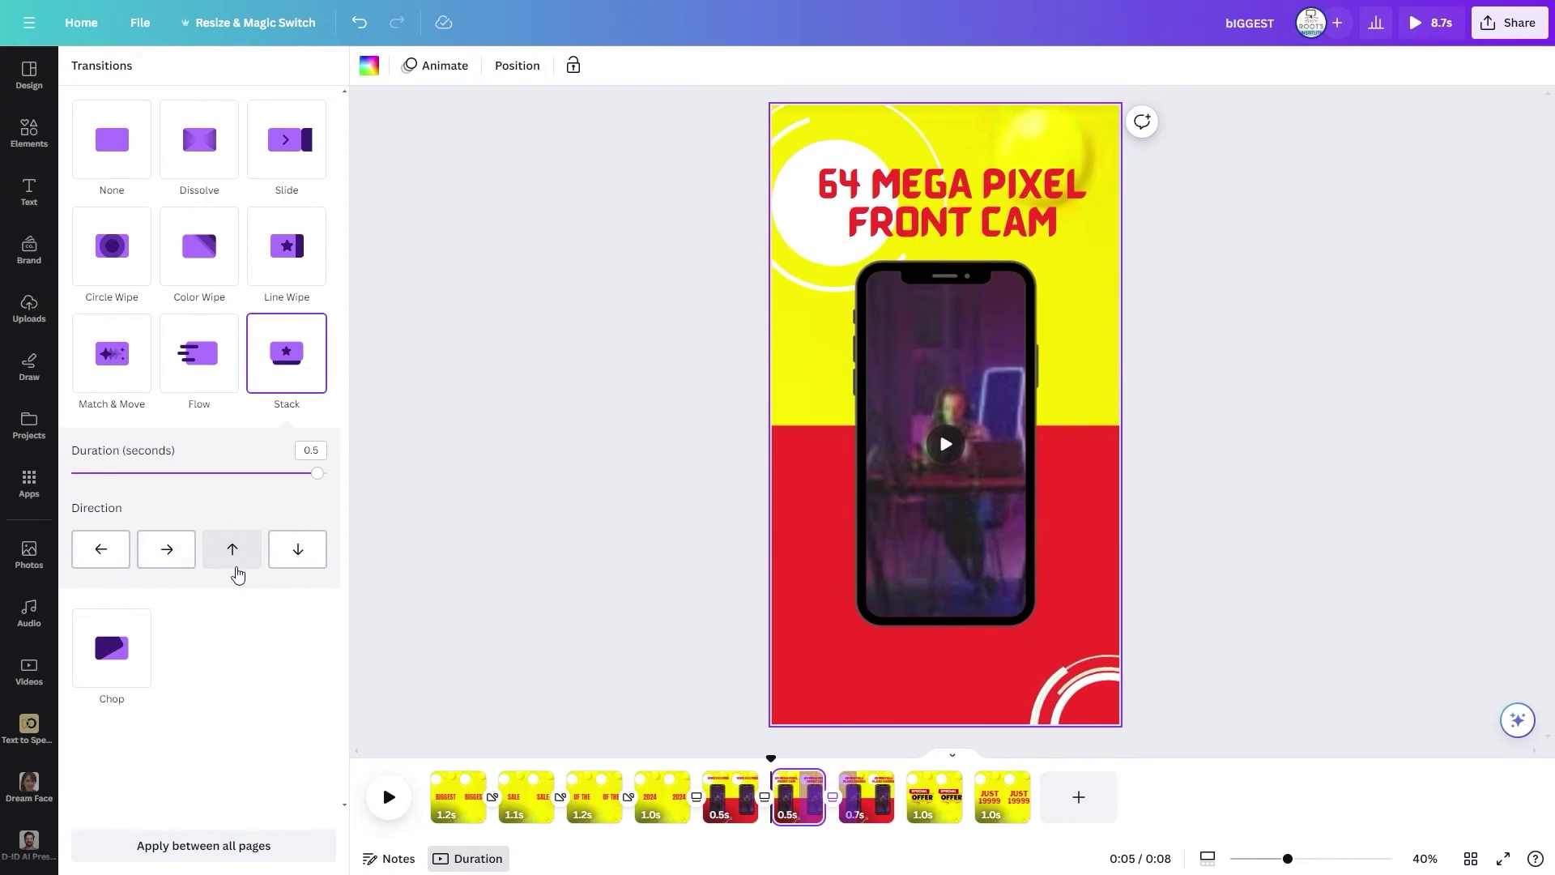
left_click(766, 801)
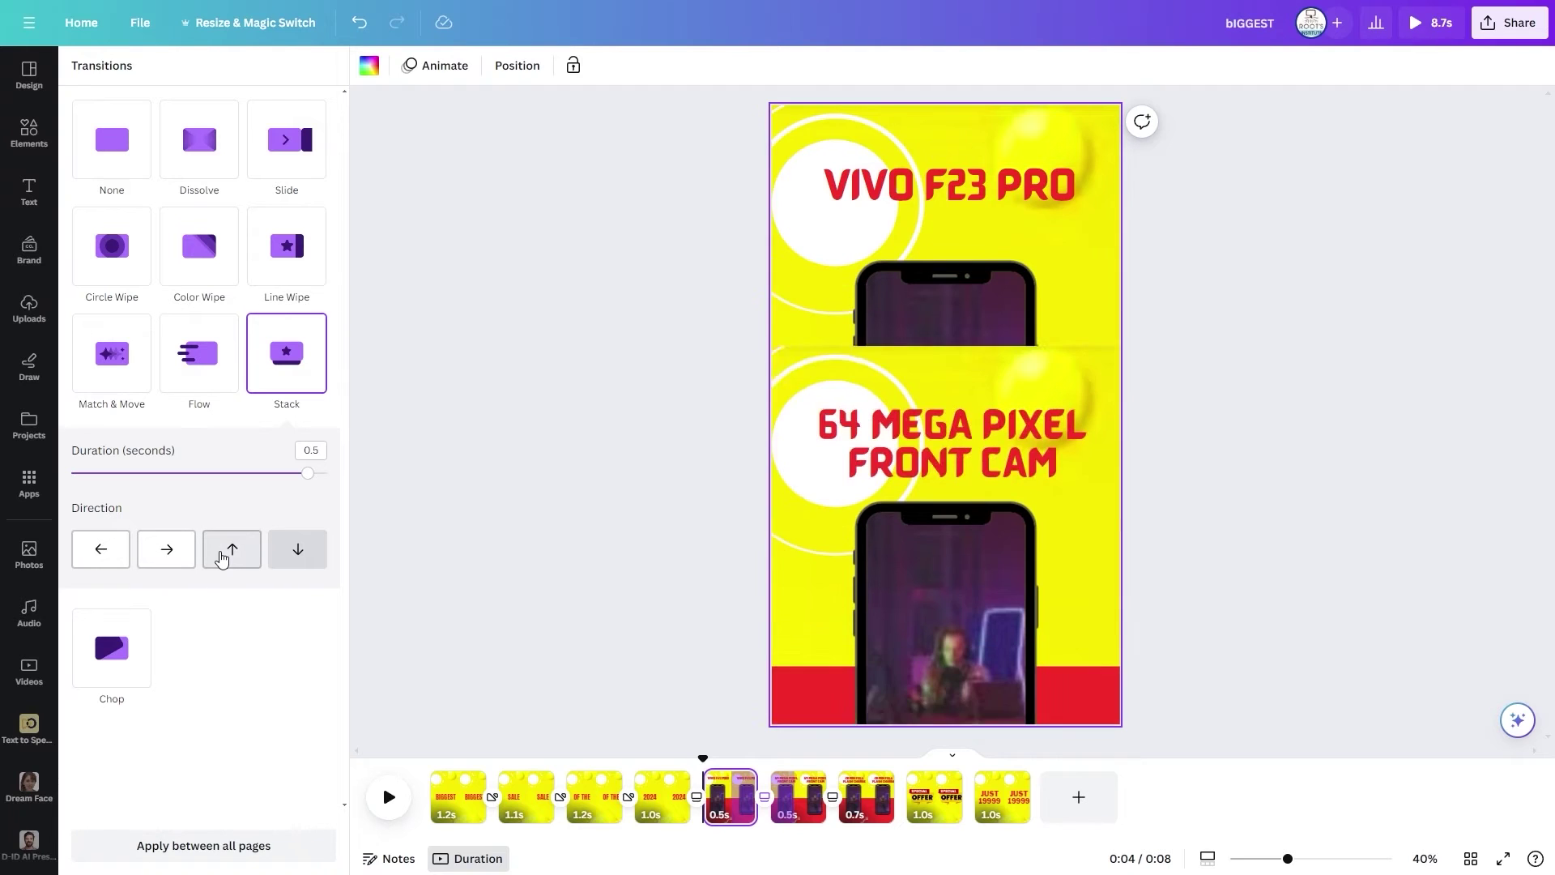
left_click(114, 556)
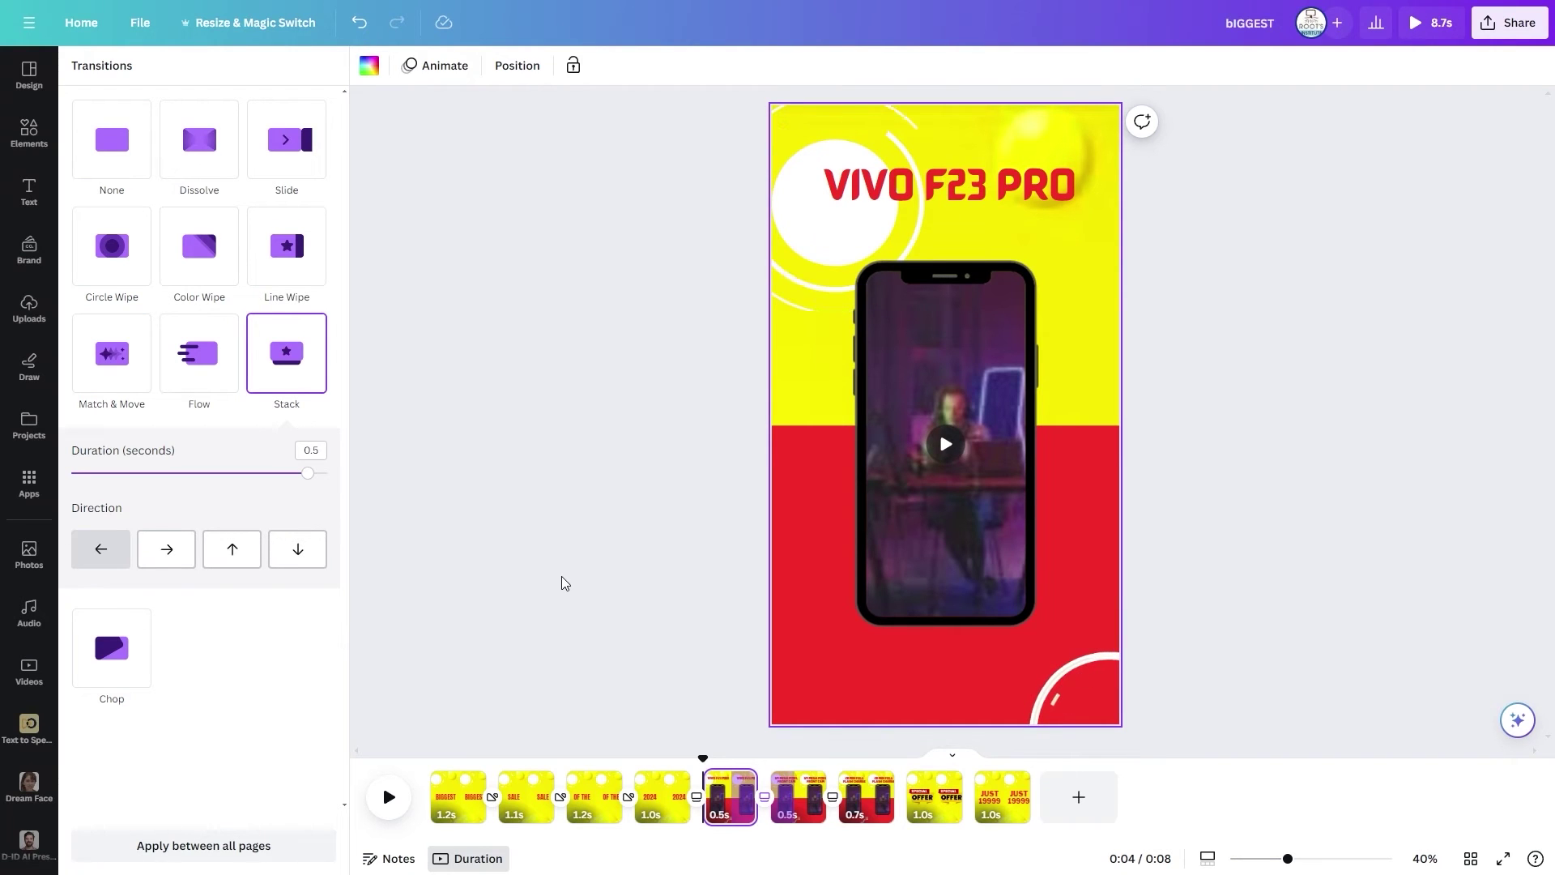
- Add a Slide transition after the 20 MIN FULL FLASH CHARGE page and a Match & Move transition after the SPECIAL OFFER page
left_click(910, 810)
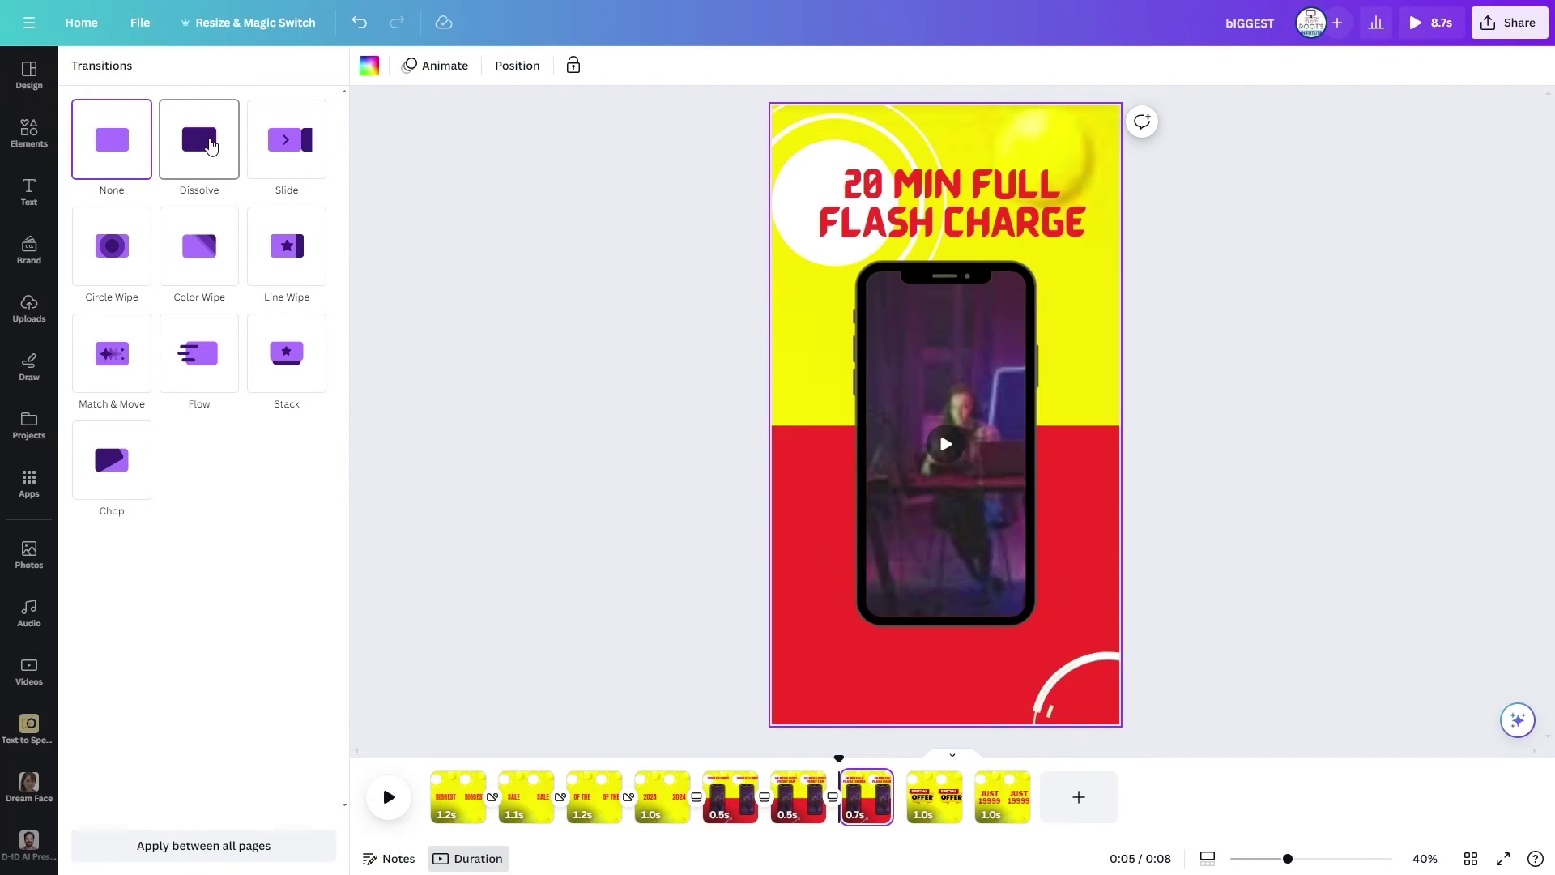
left_click(275, 151)
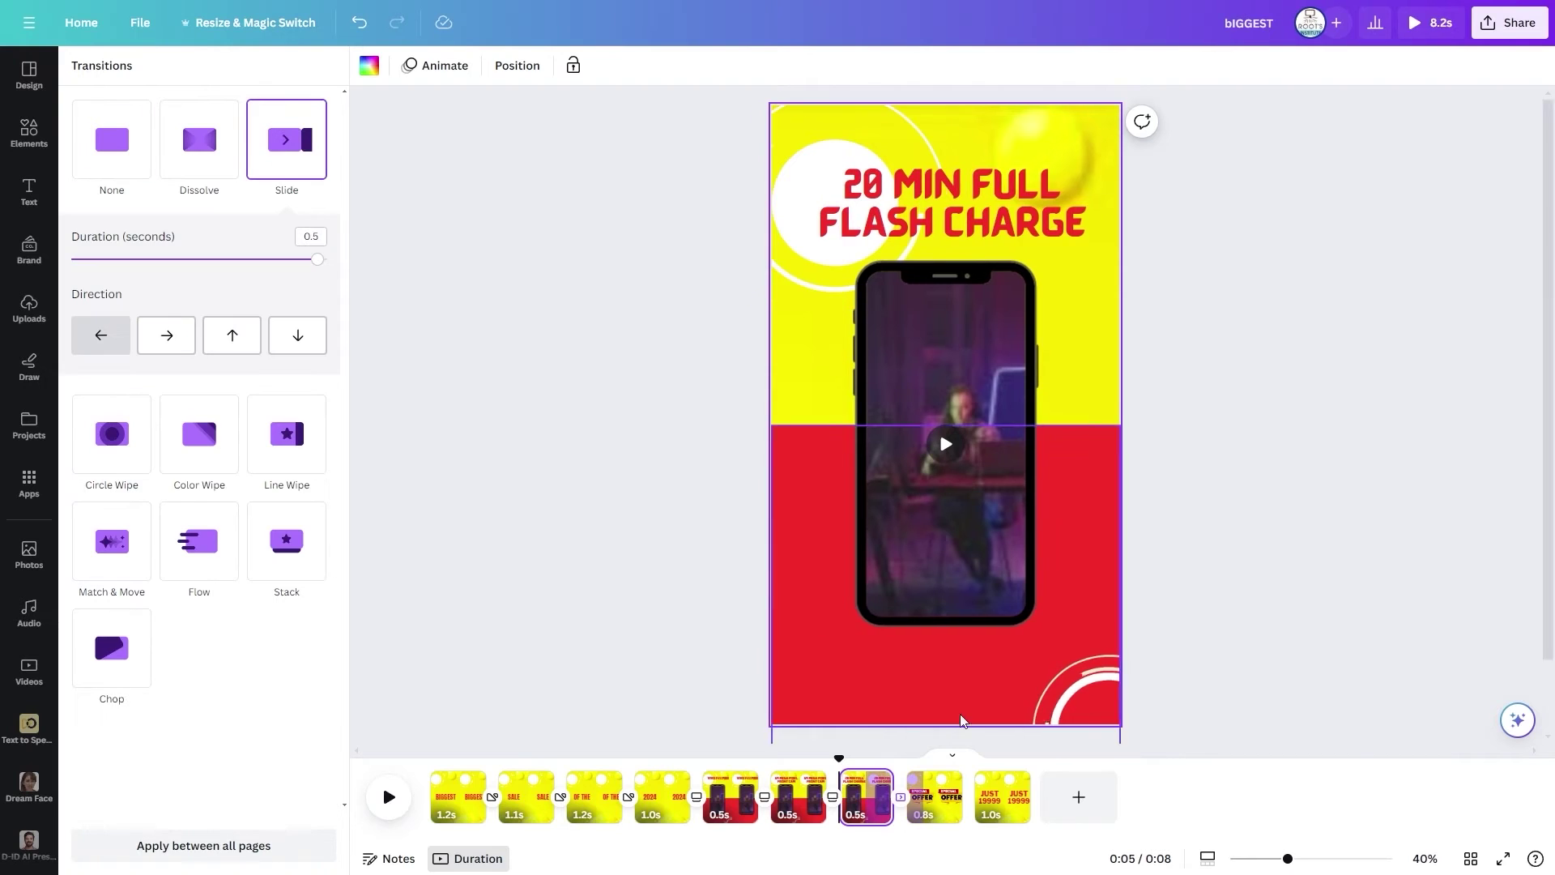
left_click(973, 798)
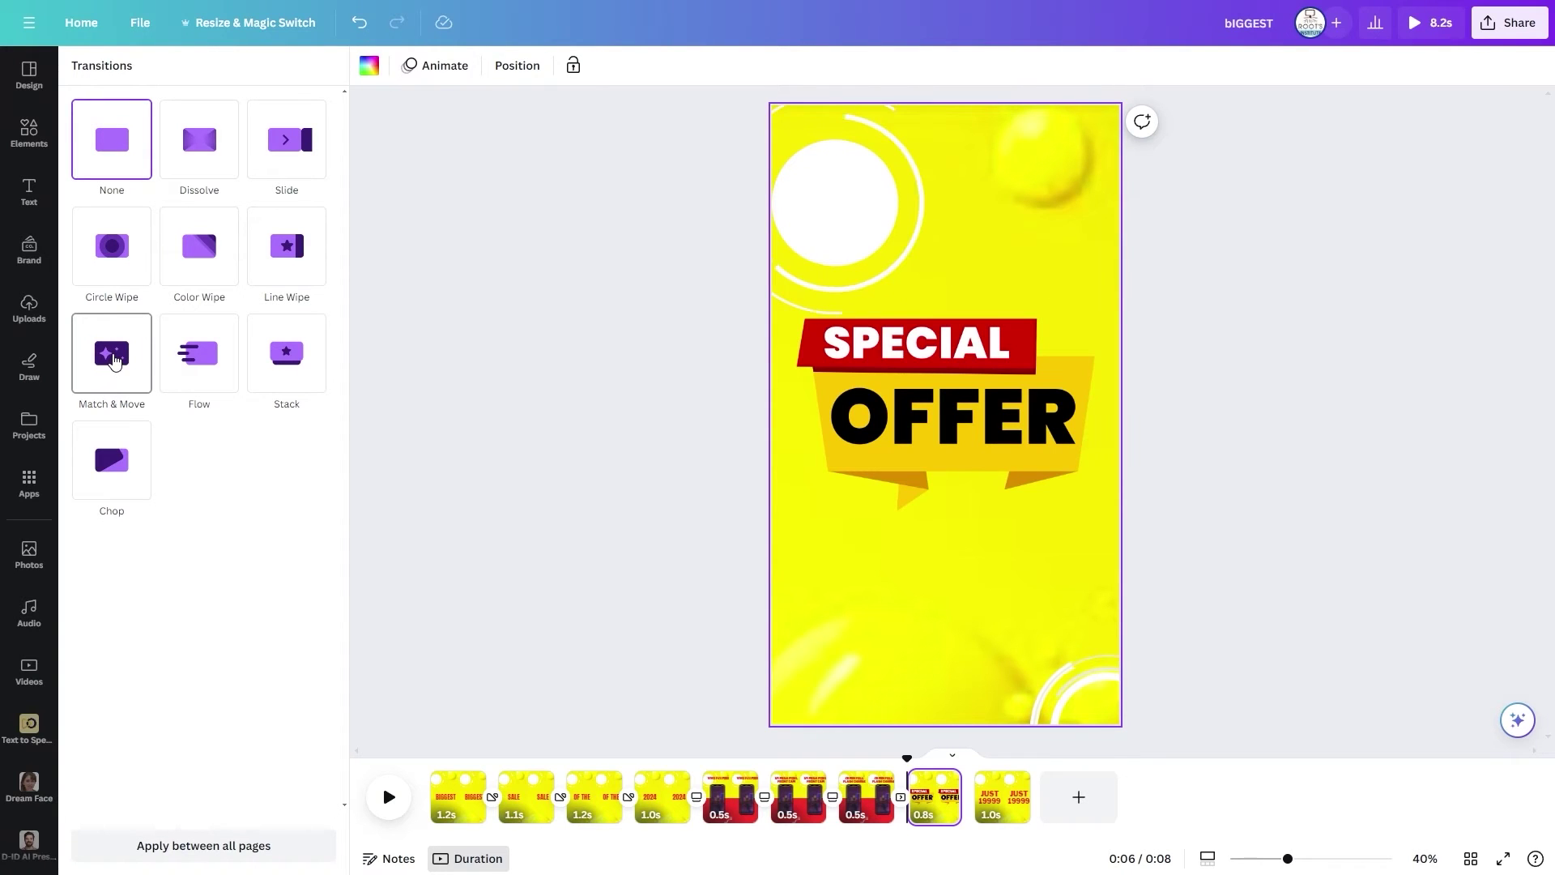
left_click(115, 363)
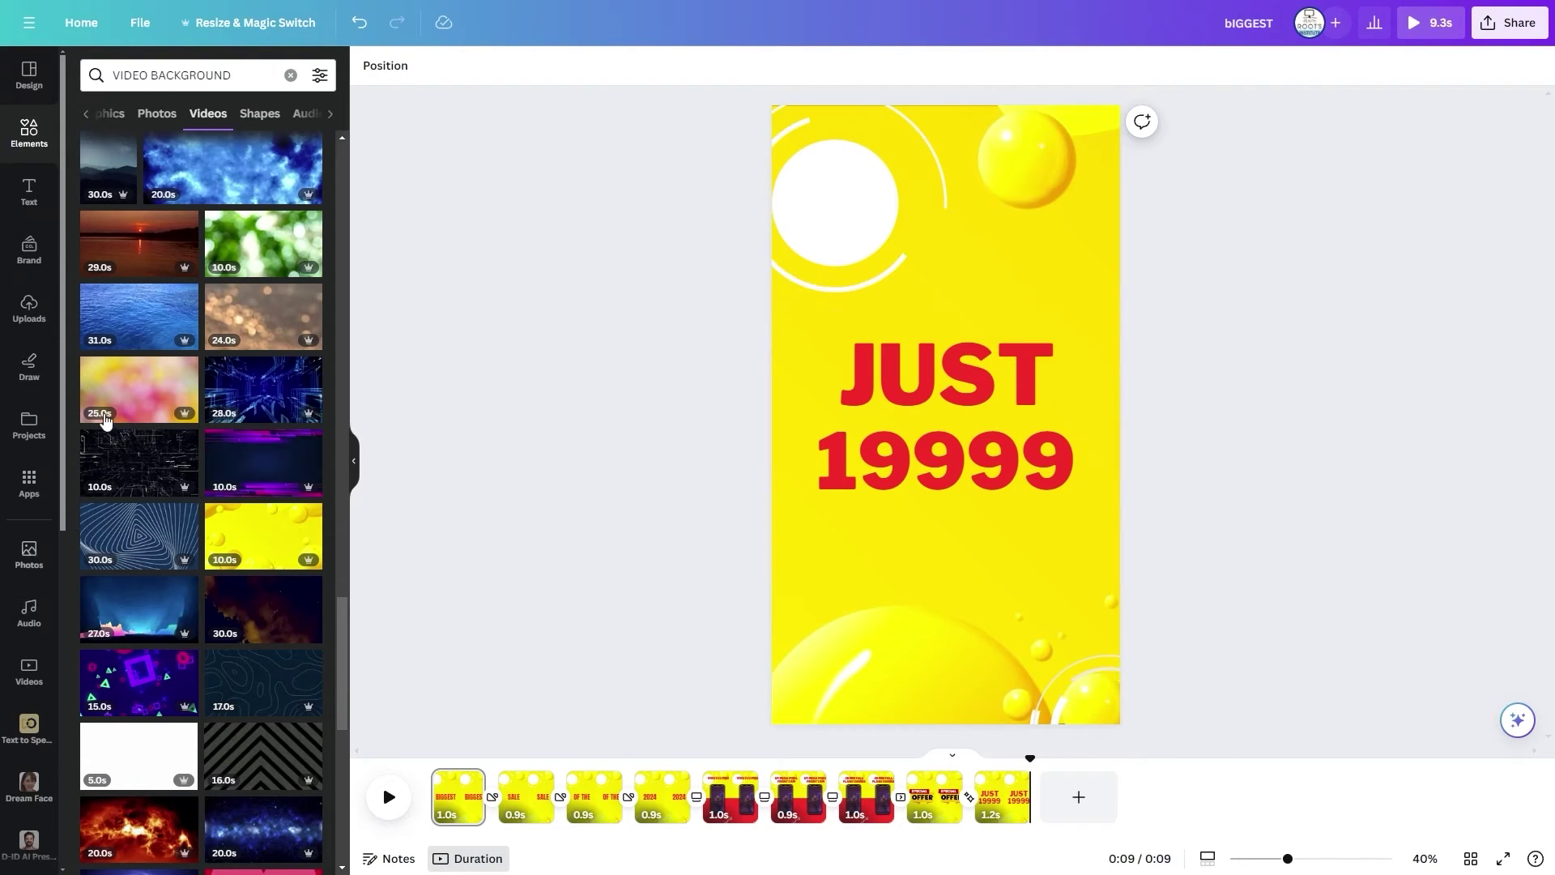
- Browse the audio library and add the Caravan (Instrumental Version) track to the video
left_click(27, 614)
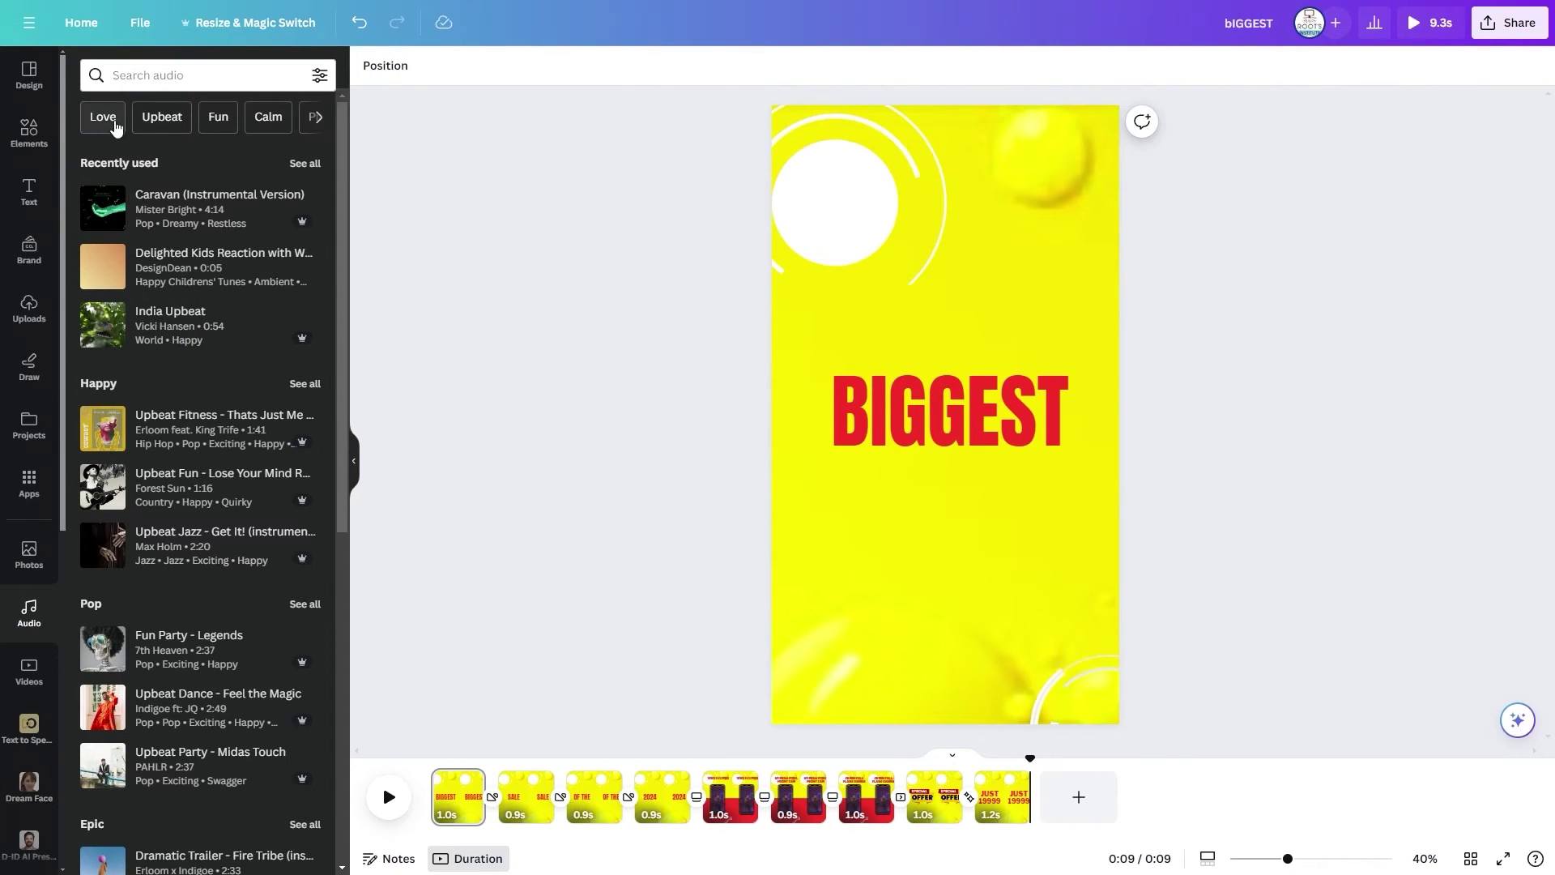
left_click(317, 118)
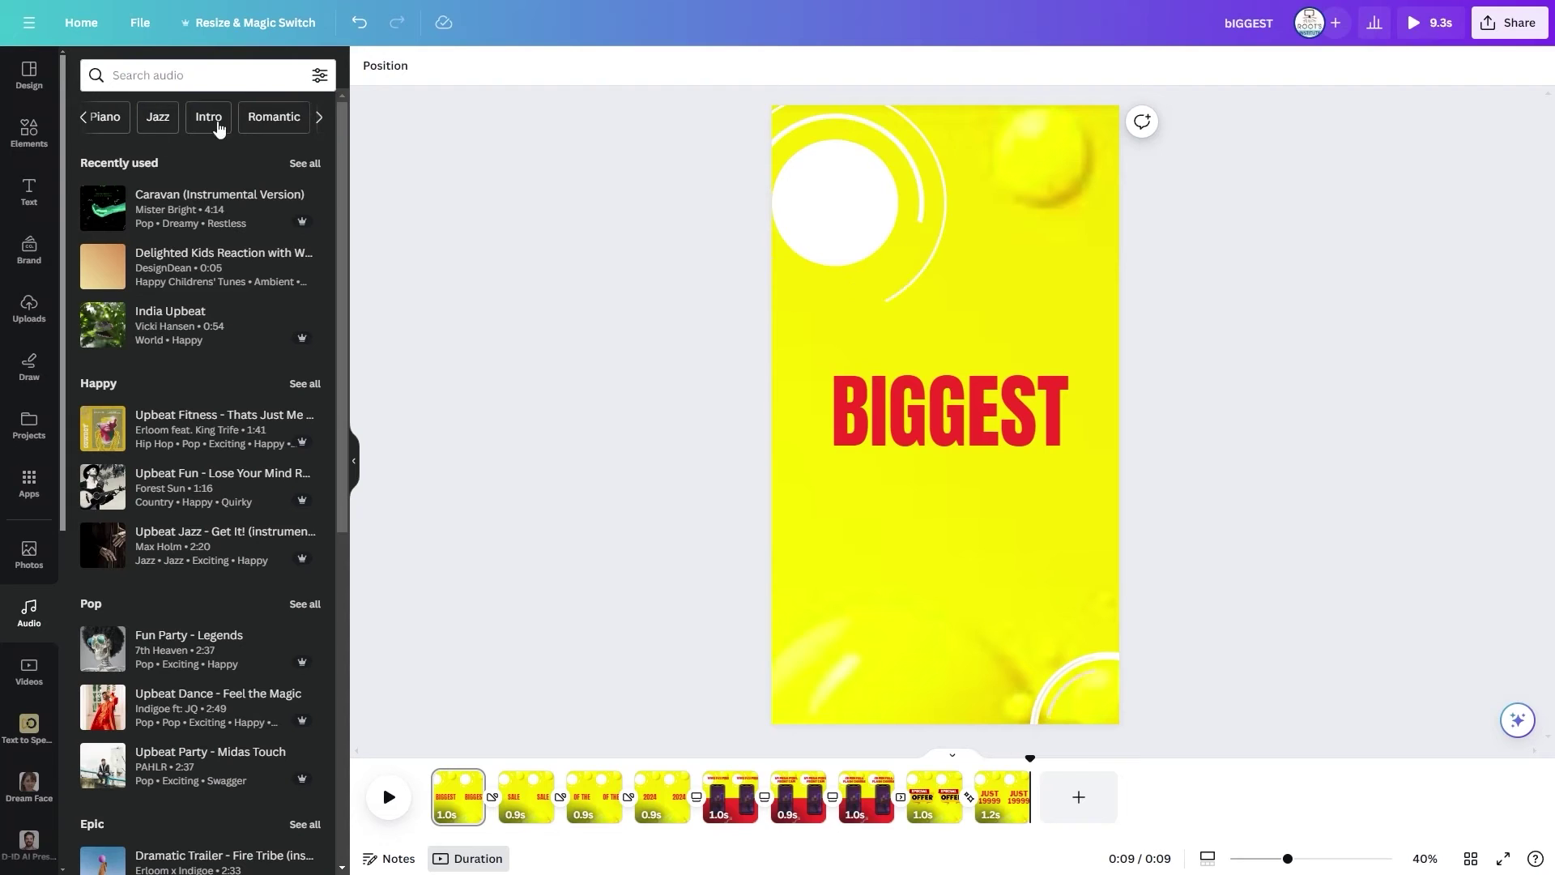
left_click(84, 119)
scroll(243, 478, "down", 9)
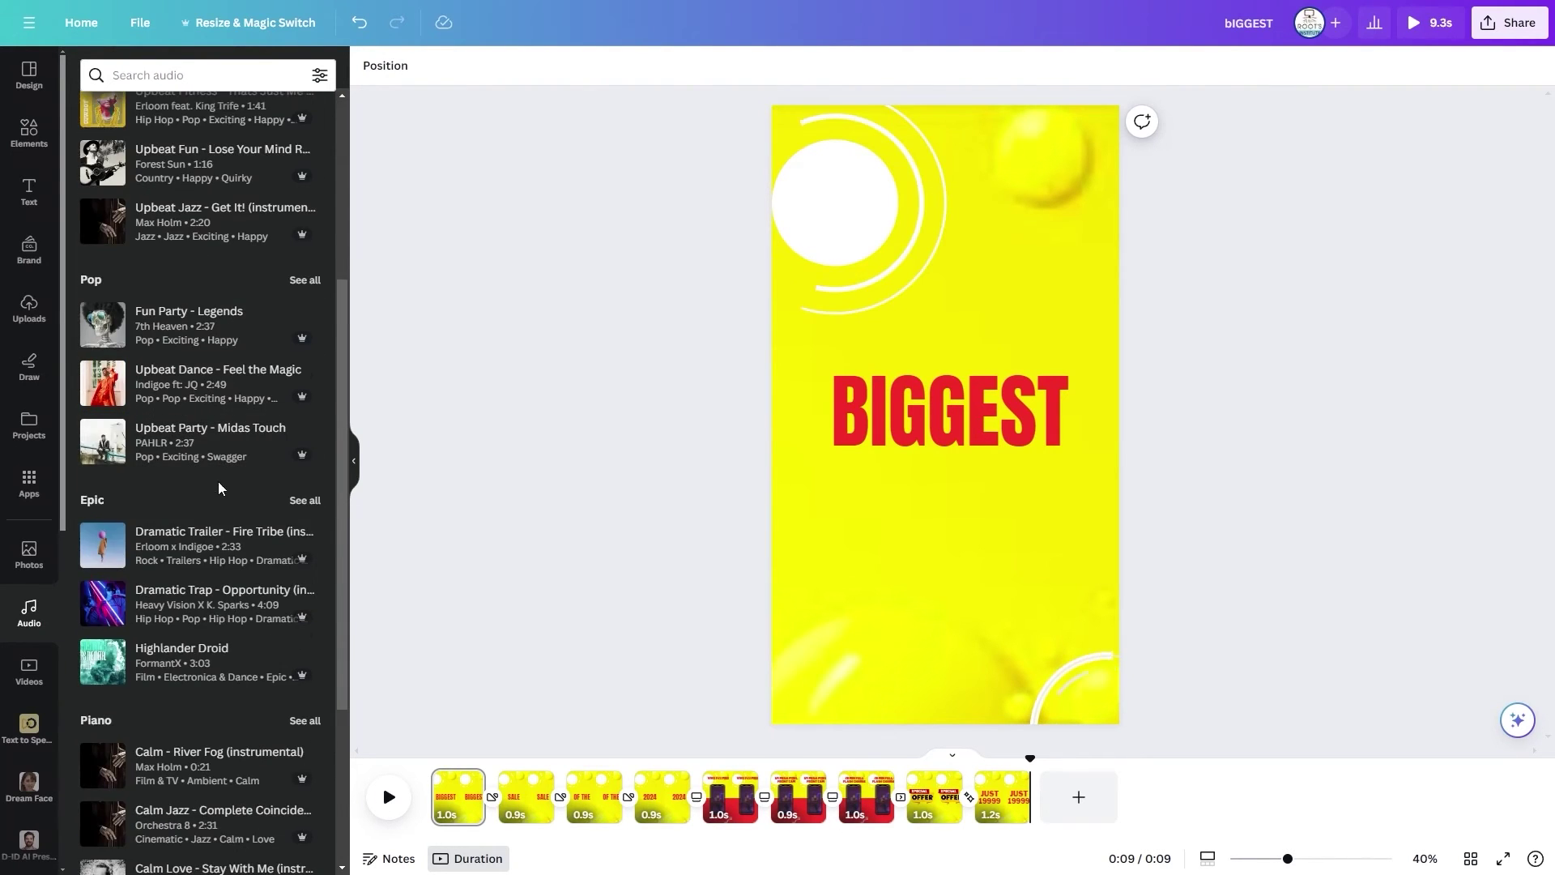
scroll(280, 470, "down", 6)
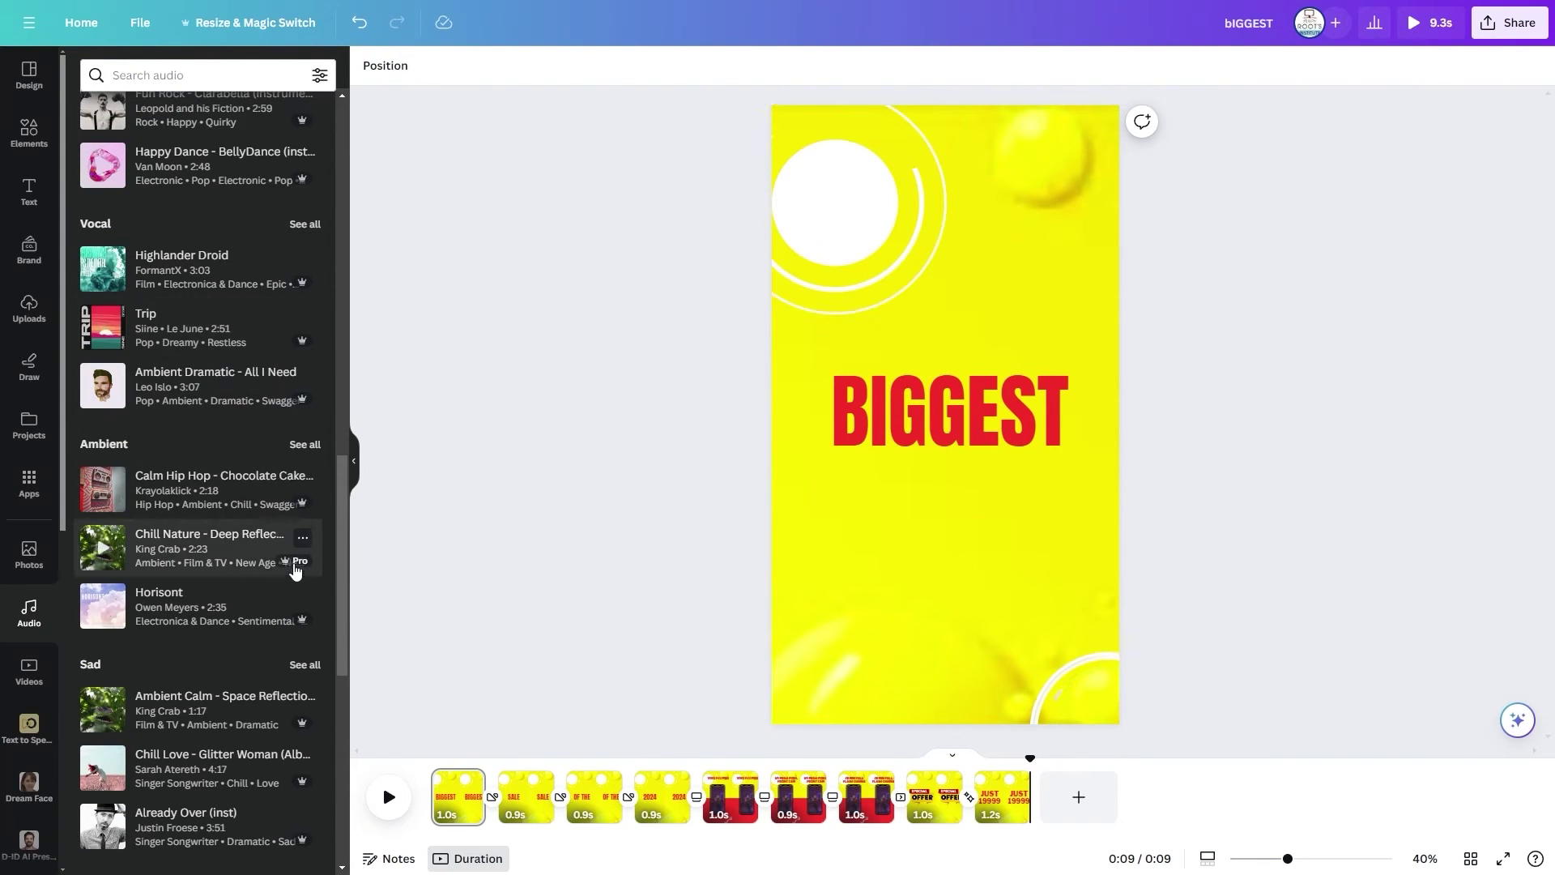
scroll(283, 586, "up", 8)
scroll(279, 567, "up", 7)
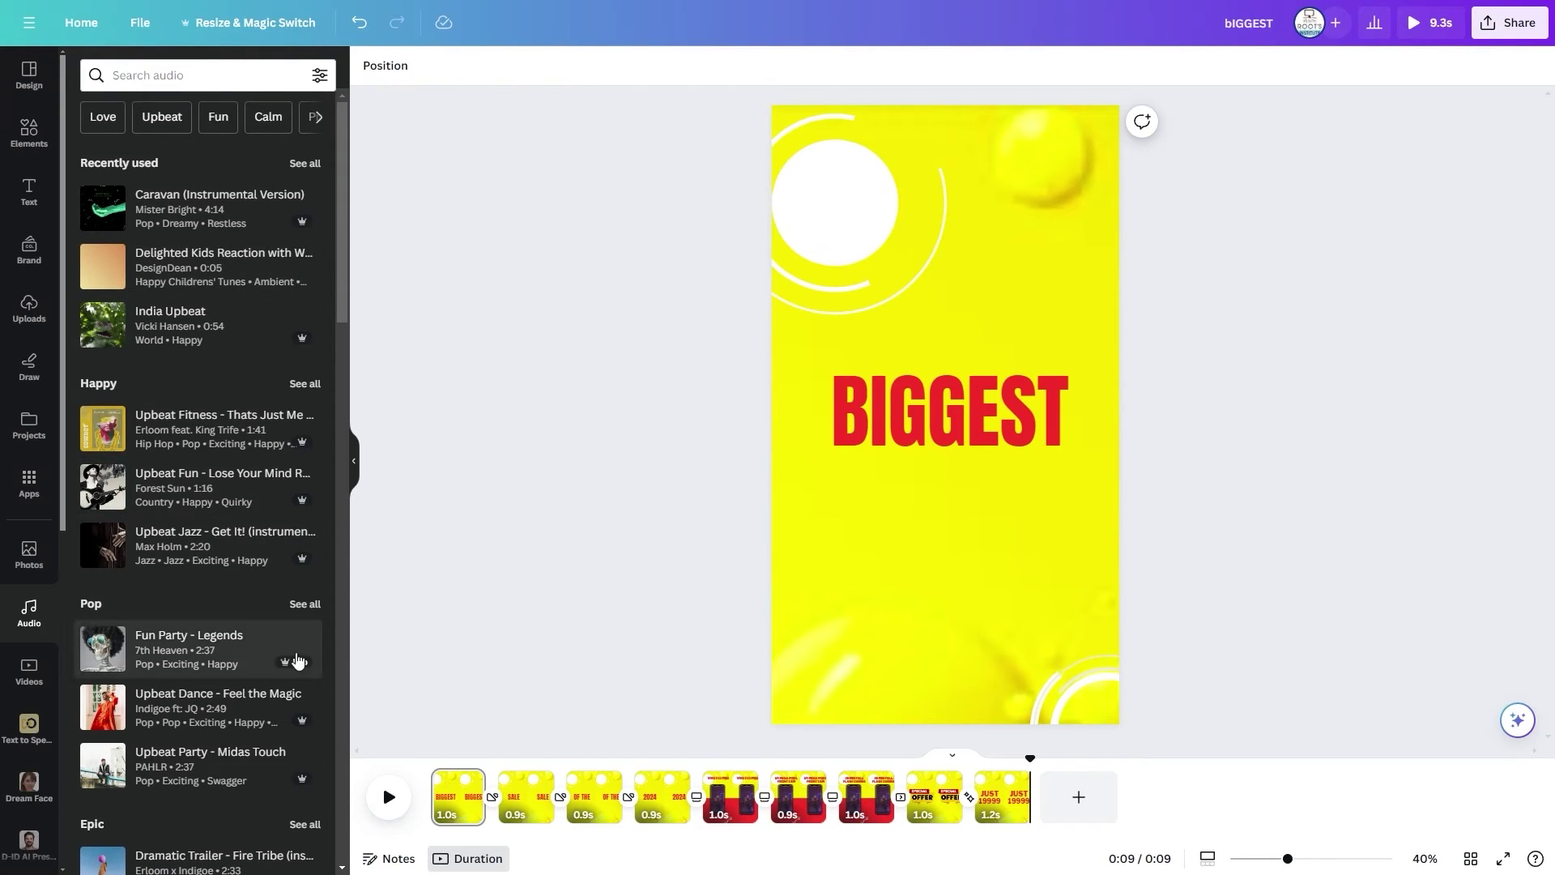
left_click(167, 202)
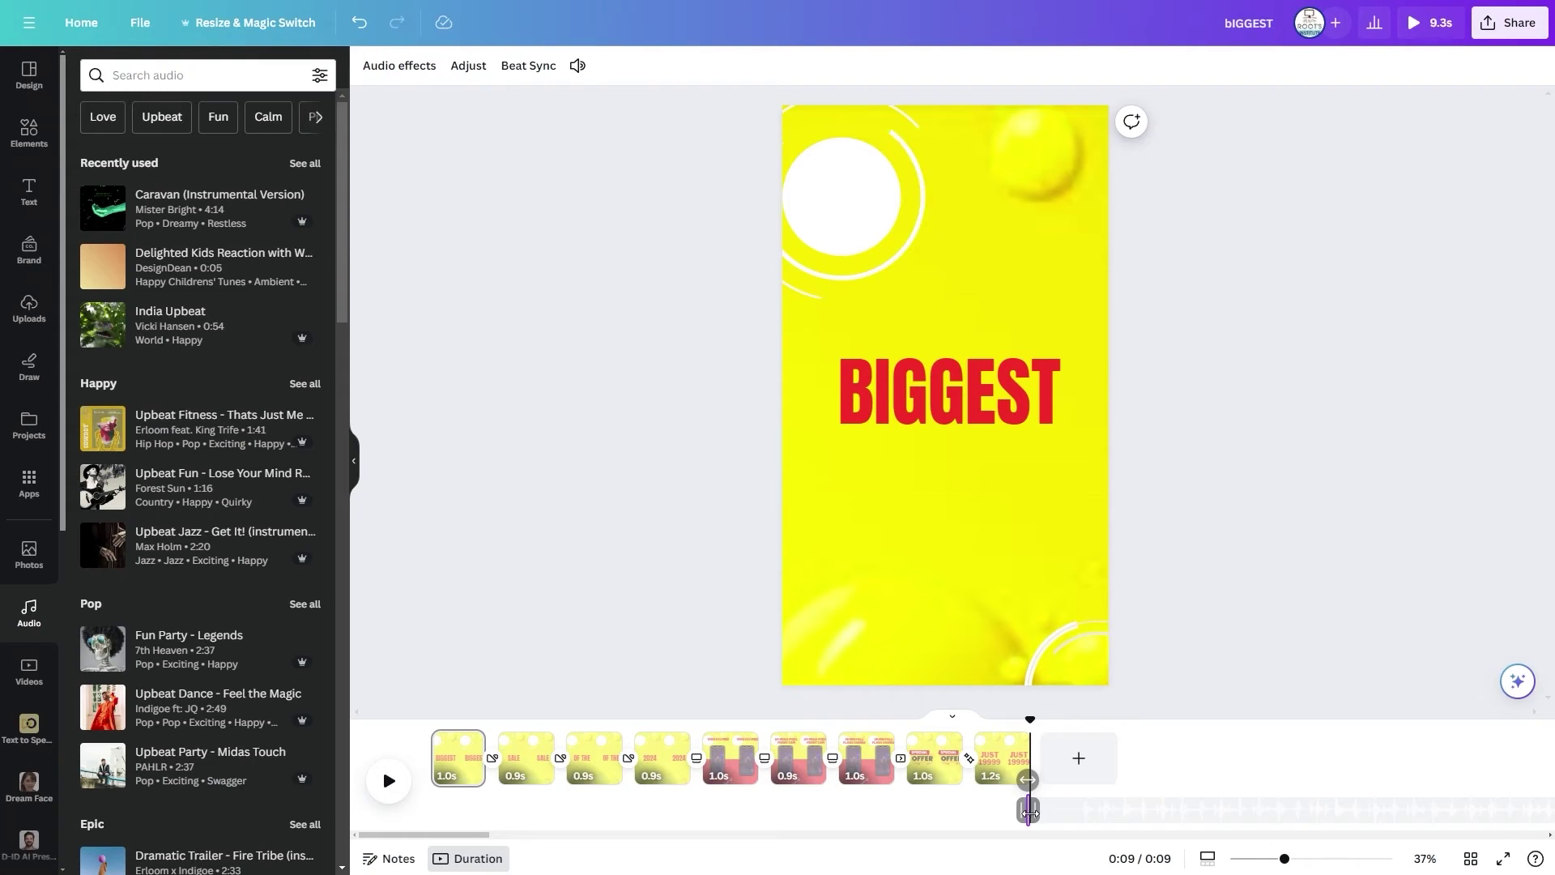
- Extend the Caravan track back to the start of the video, adjust it to use a later section of the music, and preview it
left_click_drag(1022, 813, 418, 820)
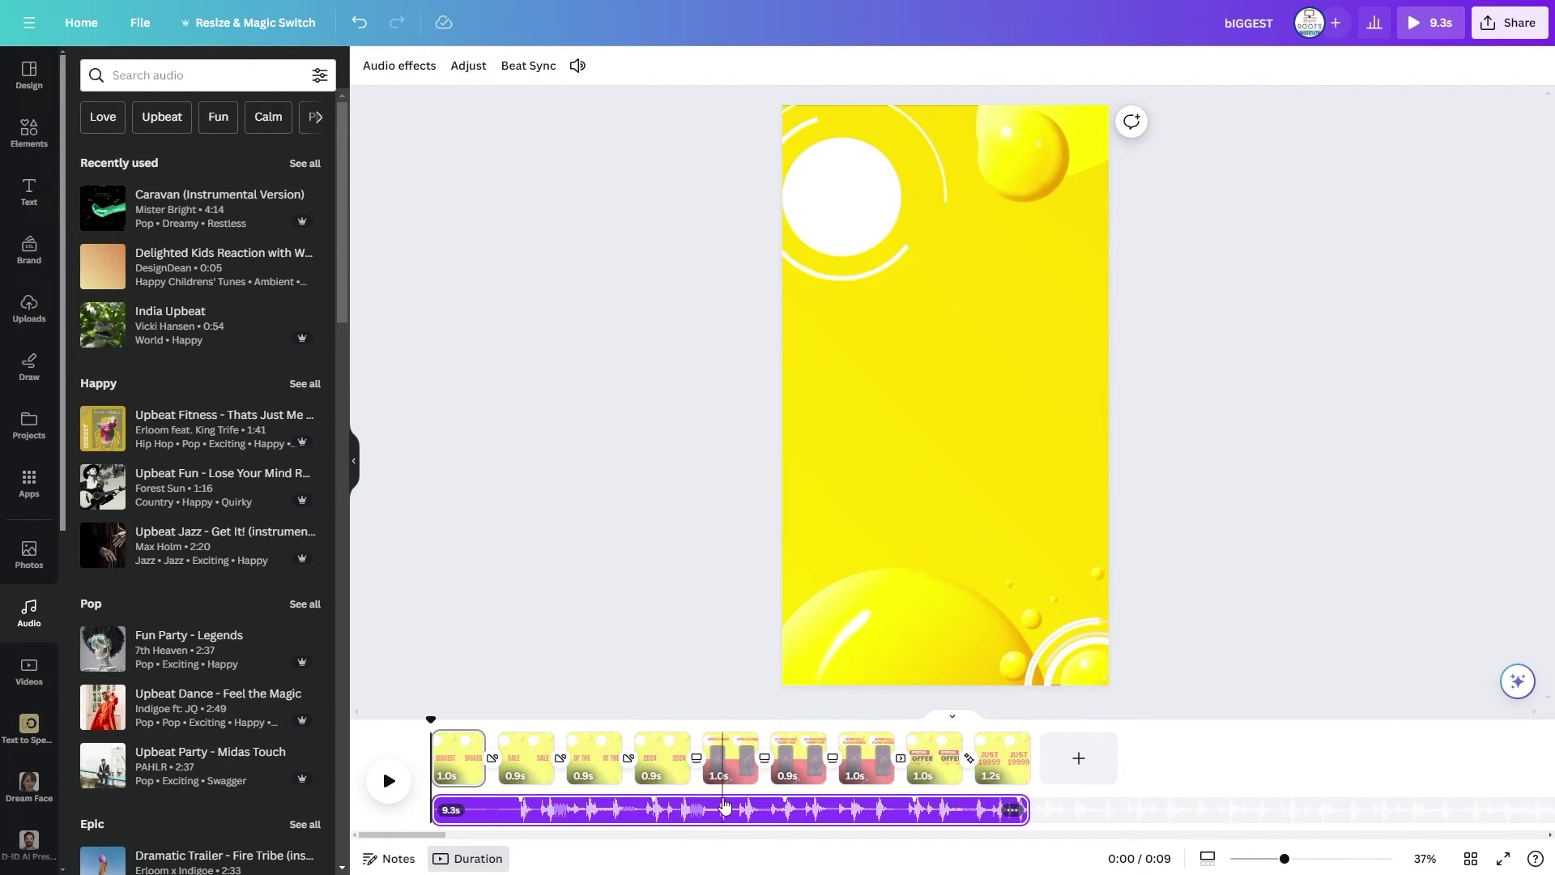
left_click(390, 781)
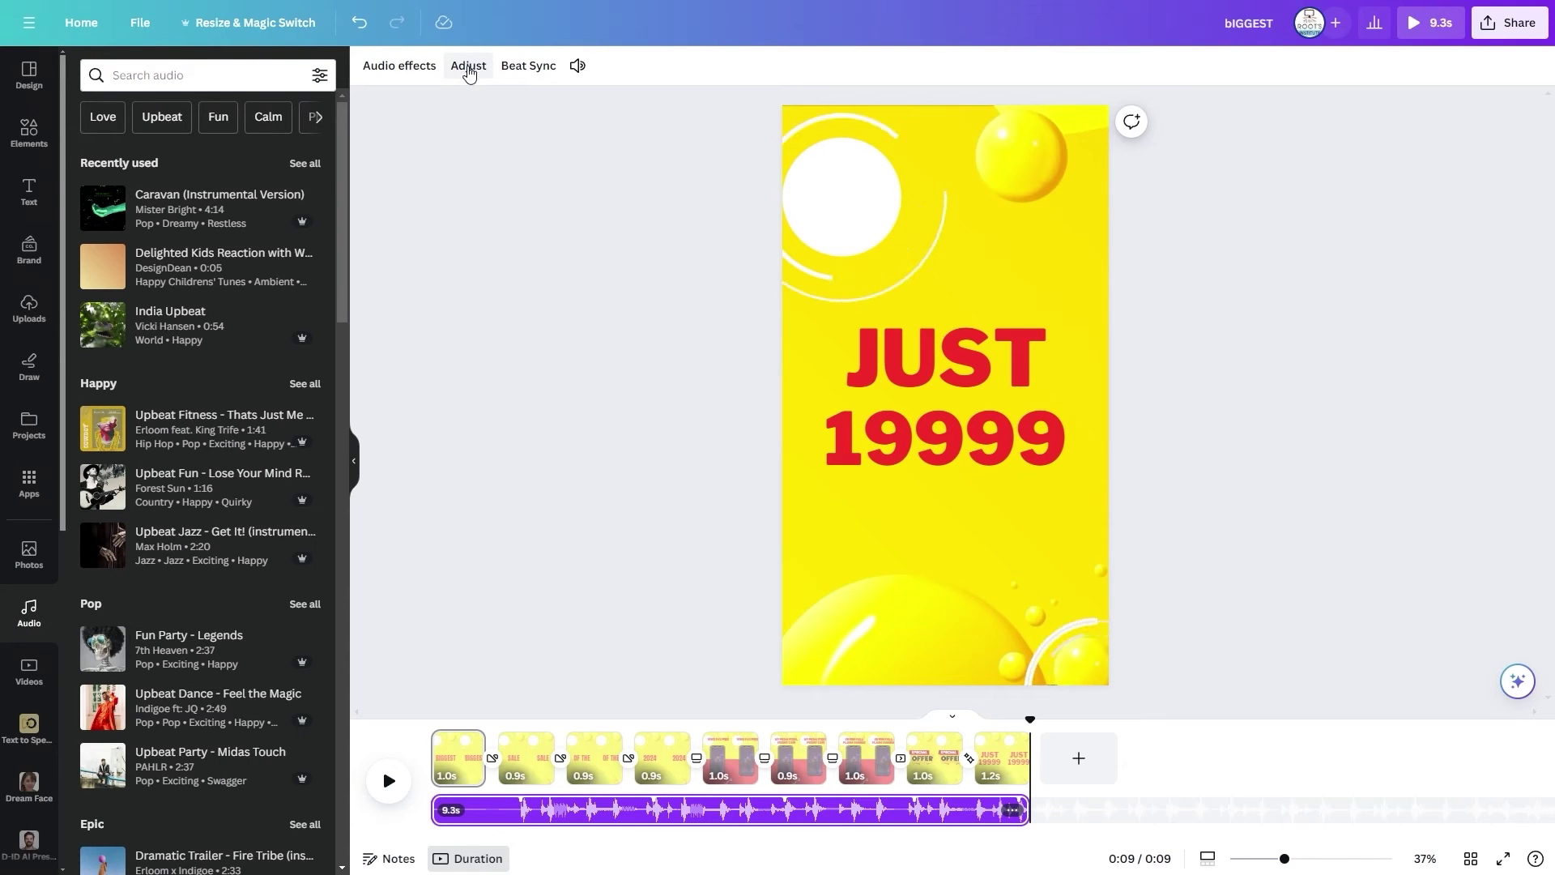
double_click(842, 814)
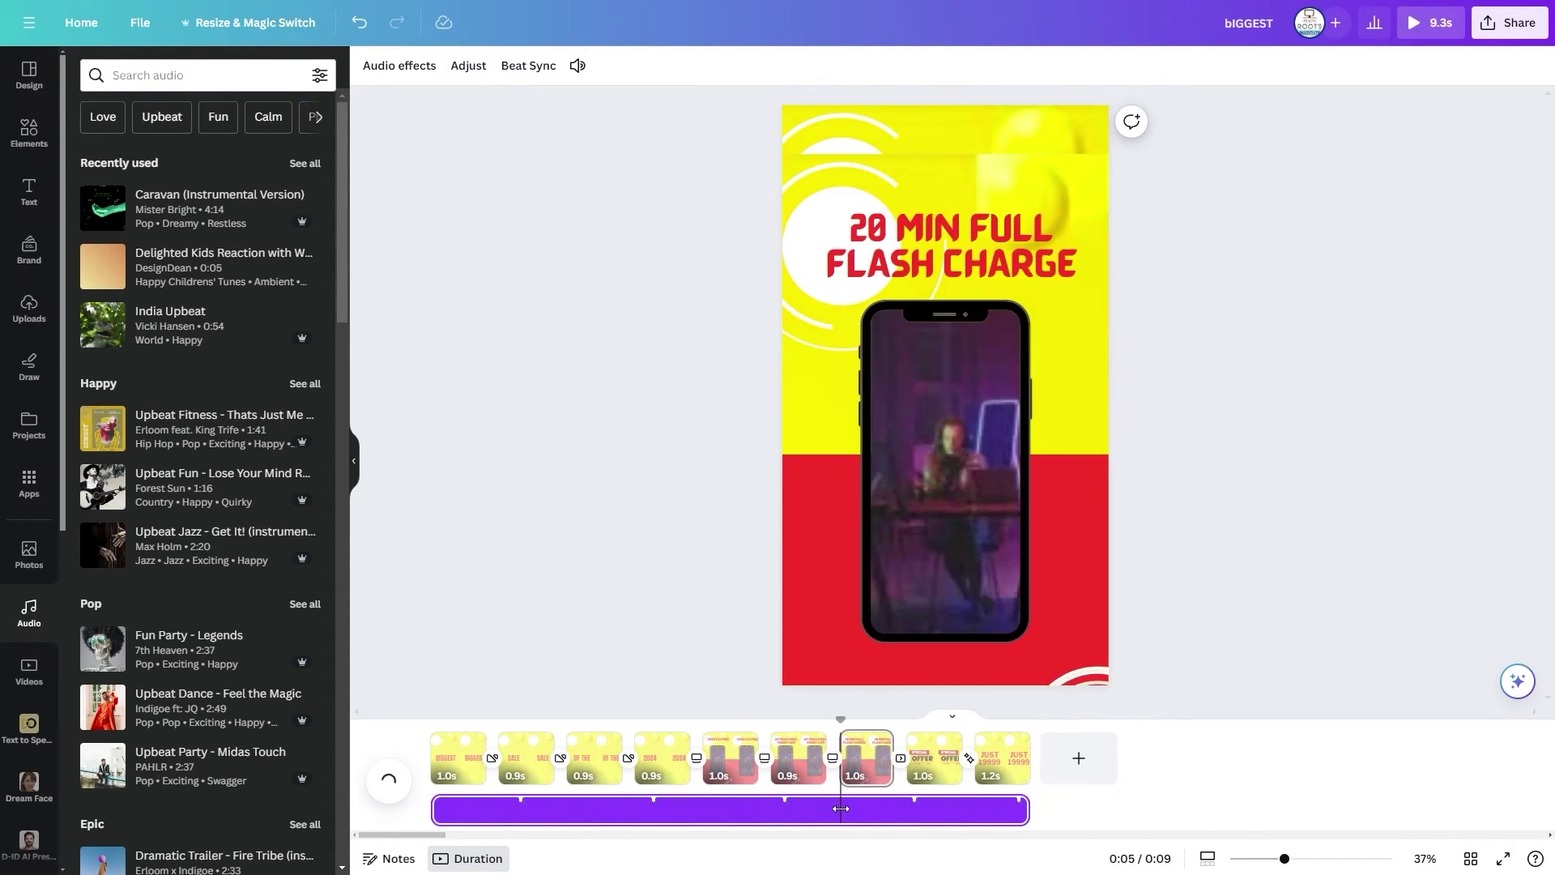
left_click_drag(842, 814, 765, 812)
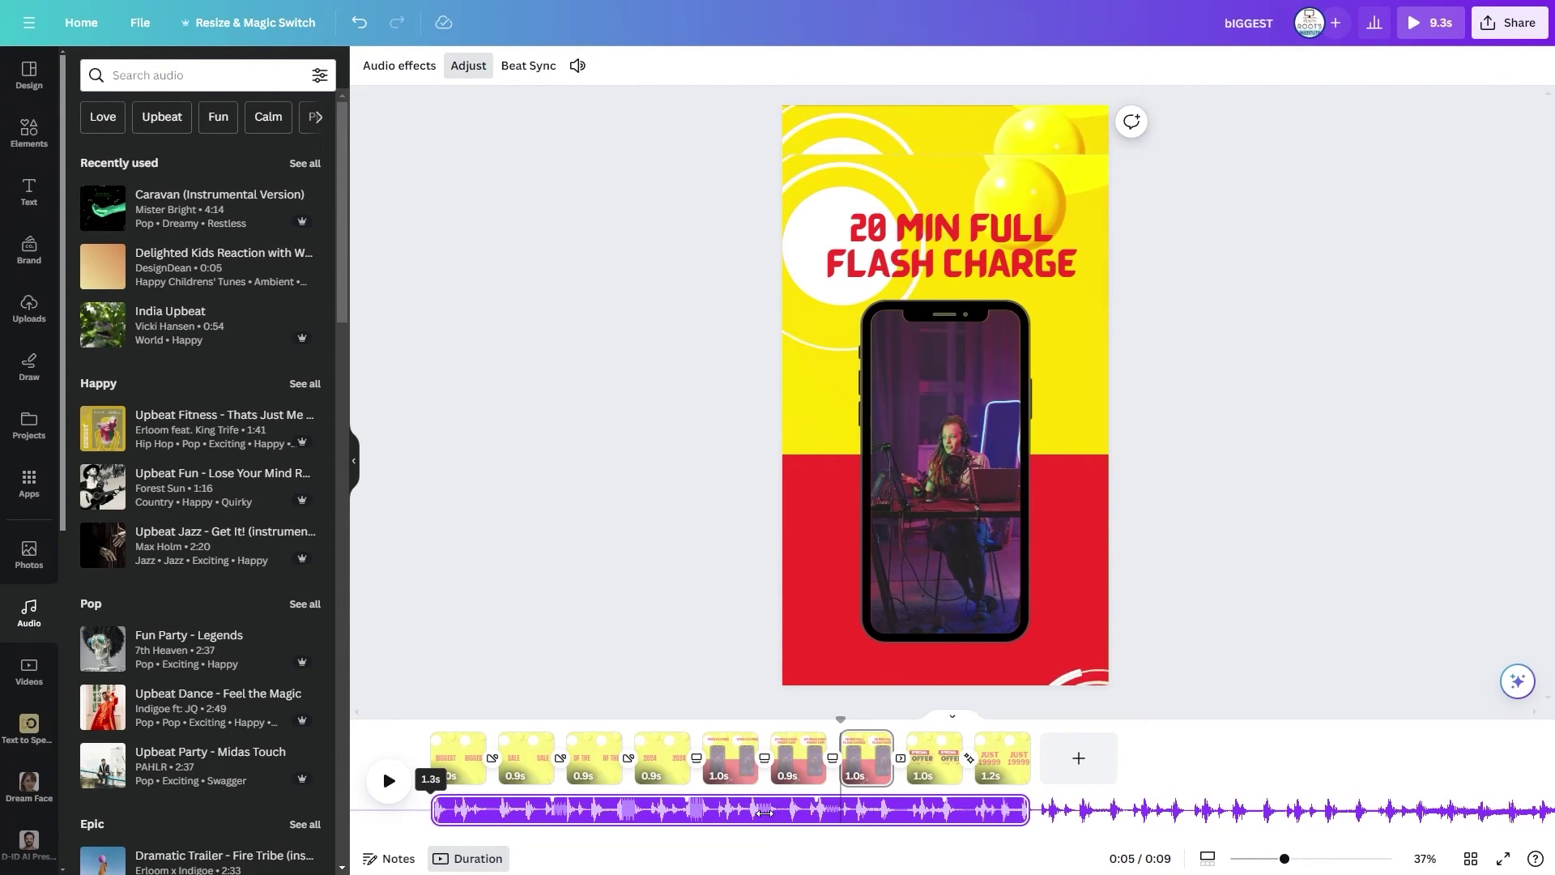
left_click_drag(765, 811, 705, 813)
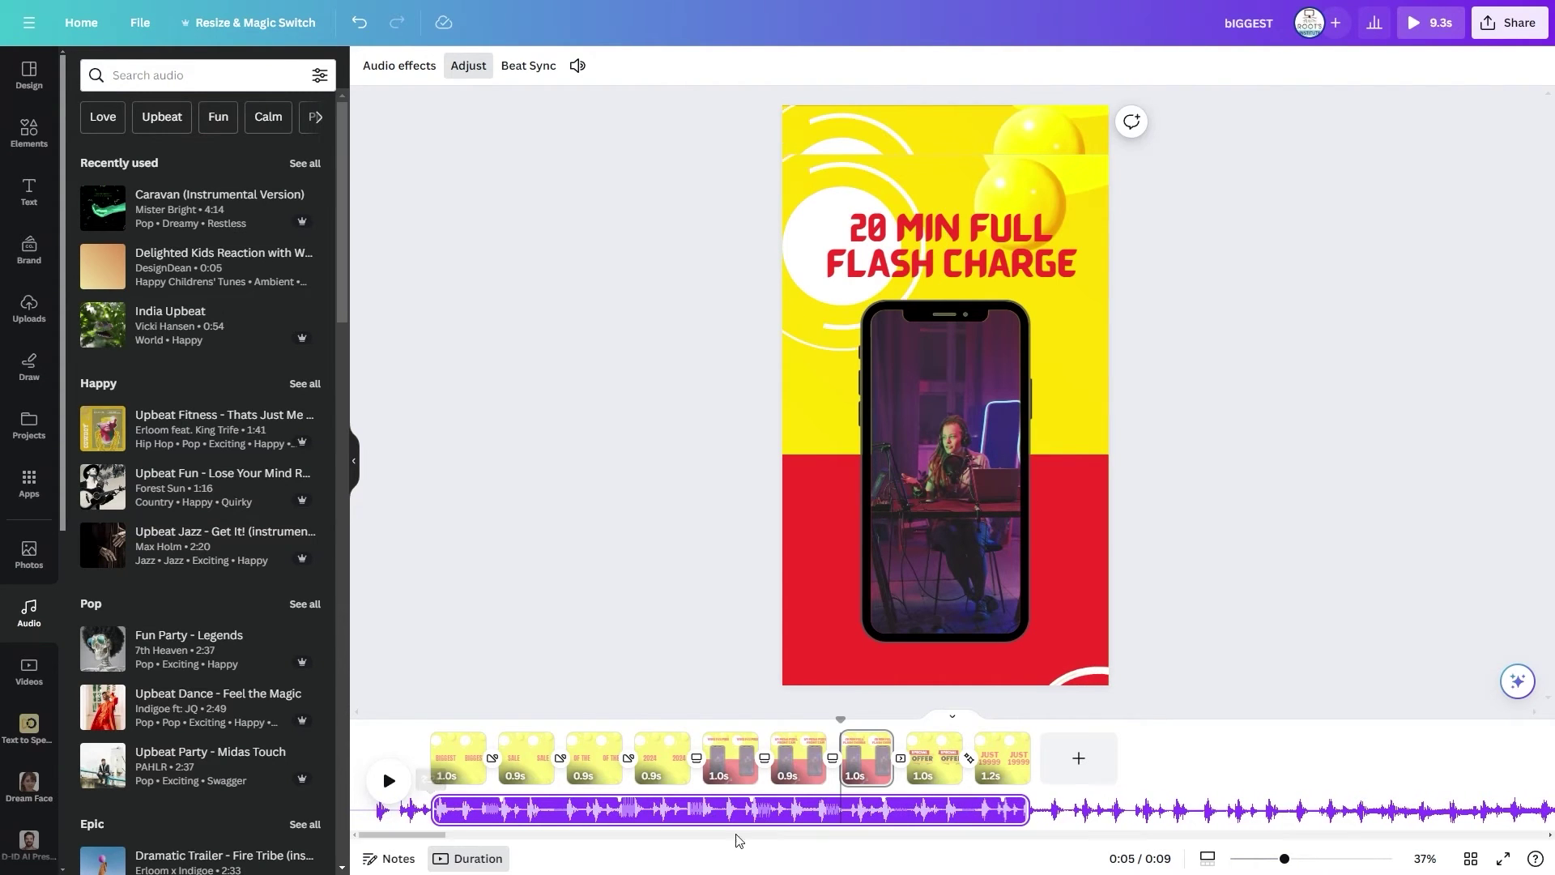
left_click(368, 797)
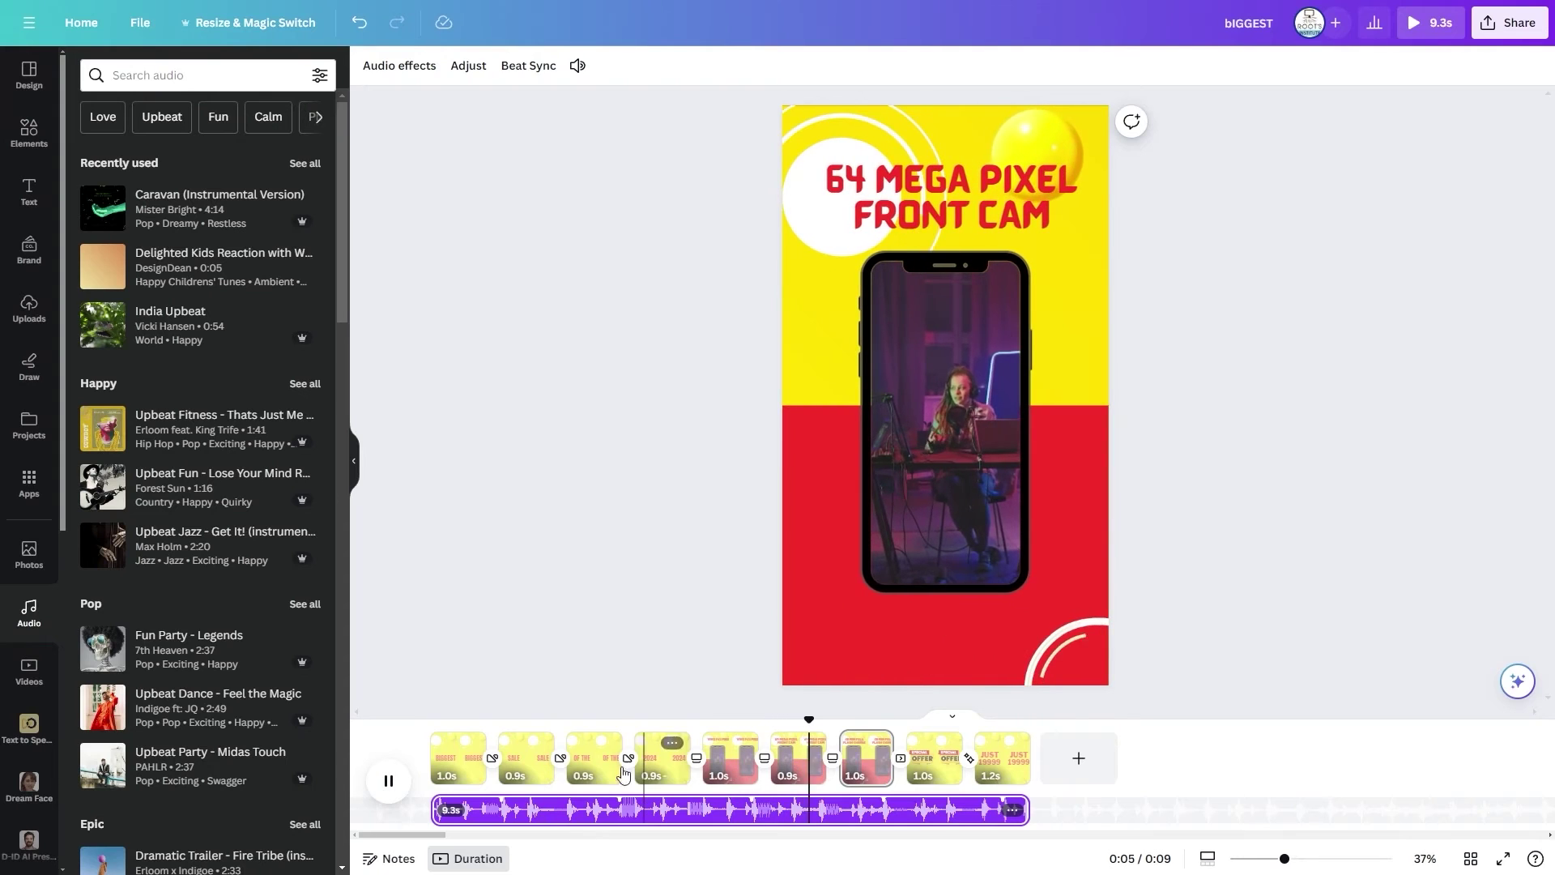
left_click(594, 761)
left_click(389, 780)
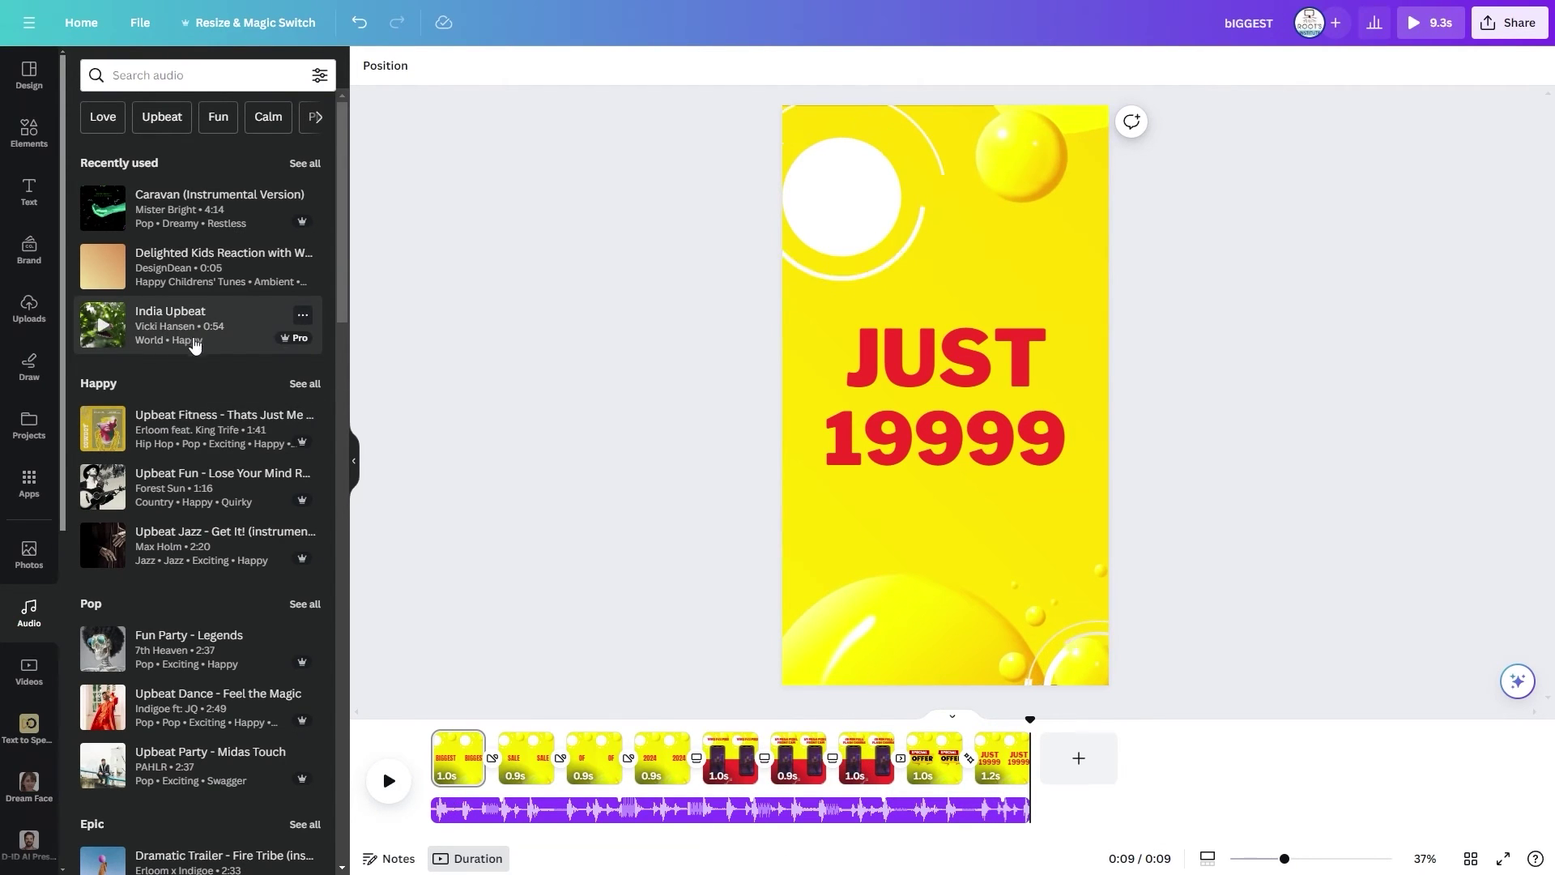
- Try the Upbeat Fitness track across the whole video alongside the Caravan track, and delete it again
left_click(178, 422)
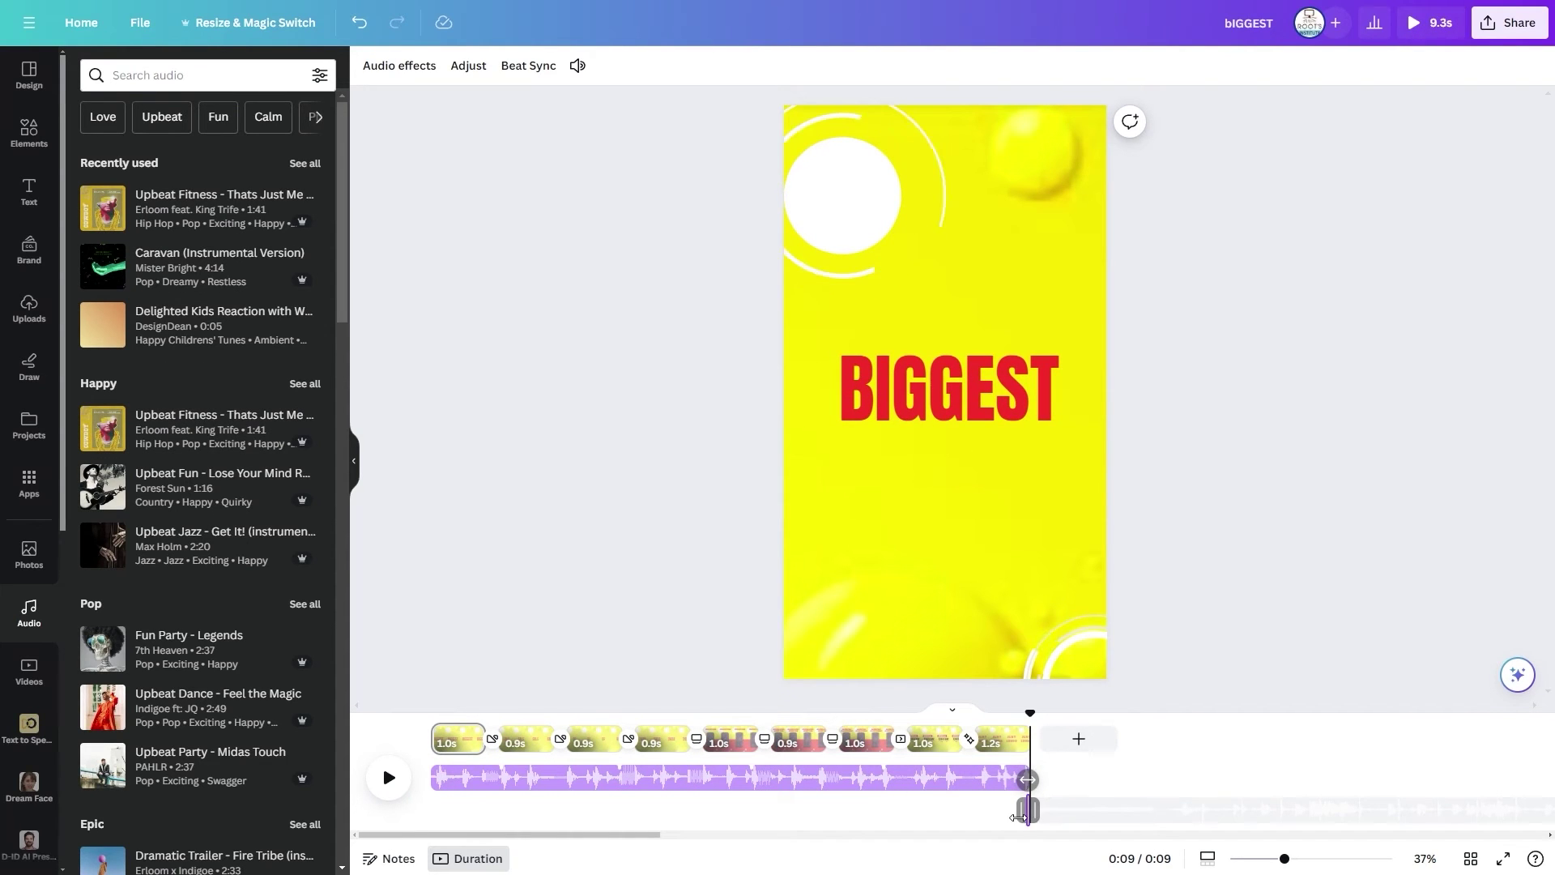
left_click_drag(1013, 824, 1022, 810)
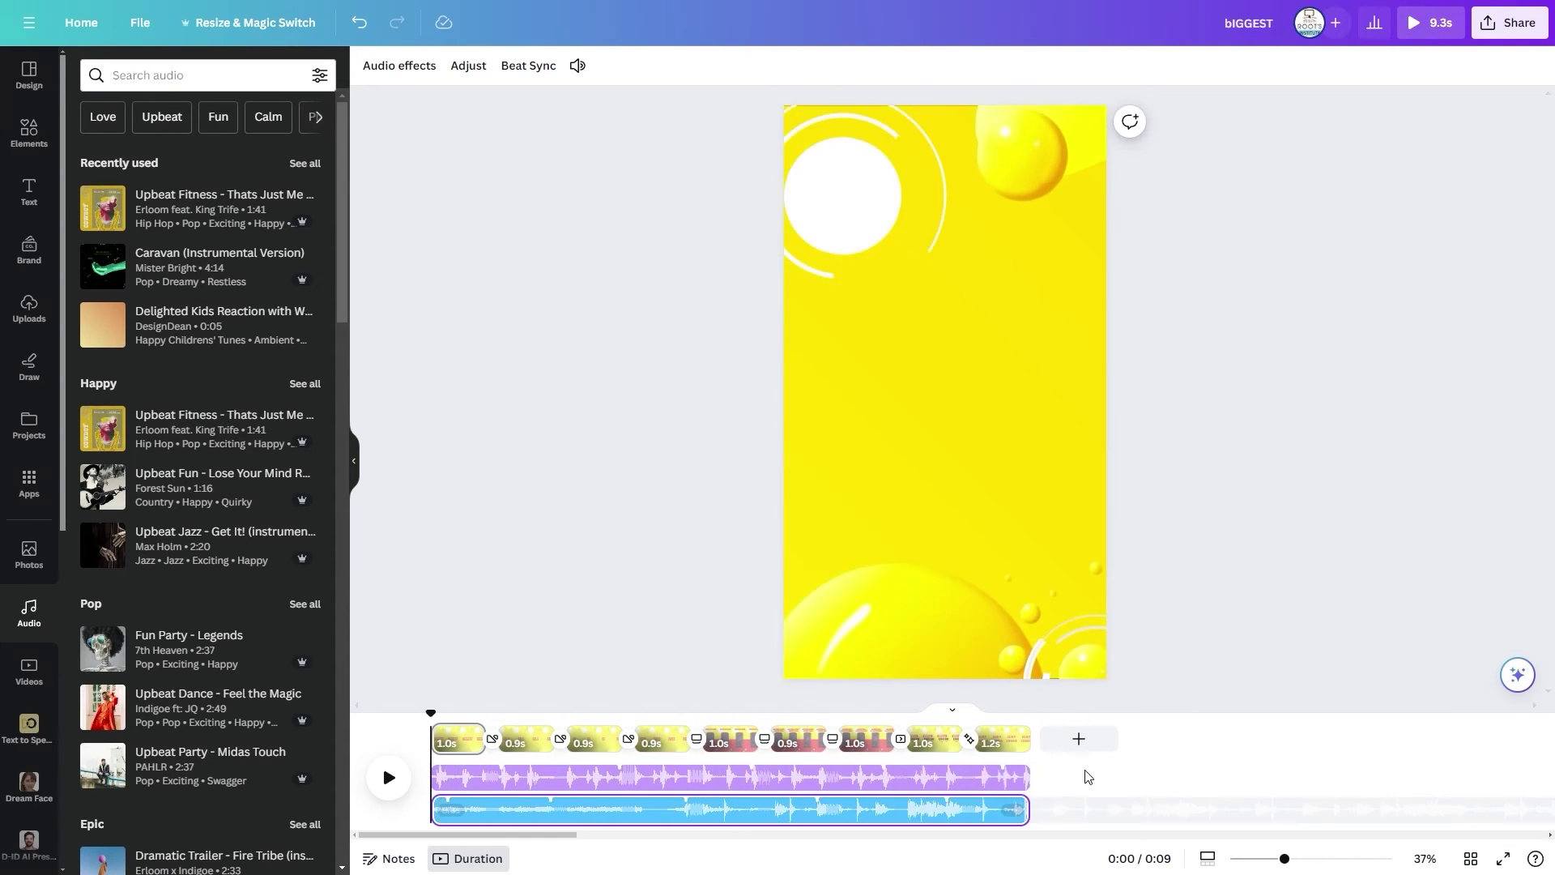
left_click(388, 779)
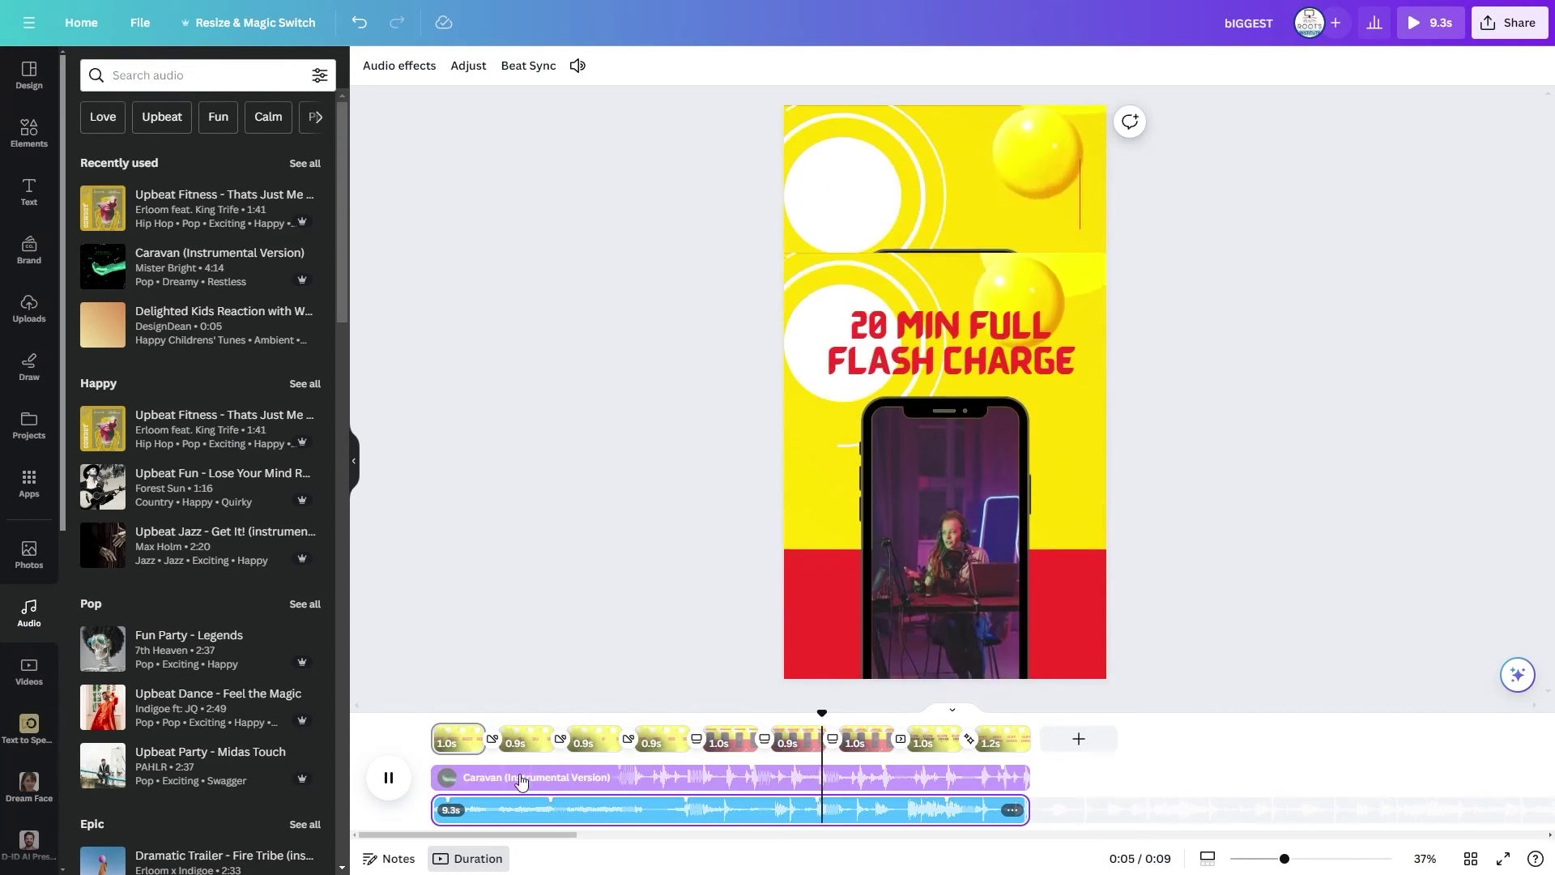
left_click(1013, 810)
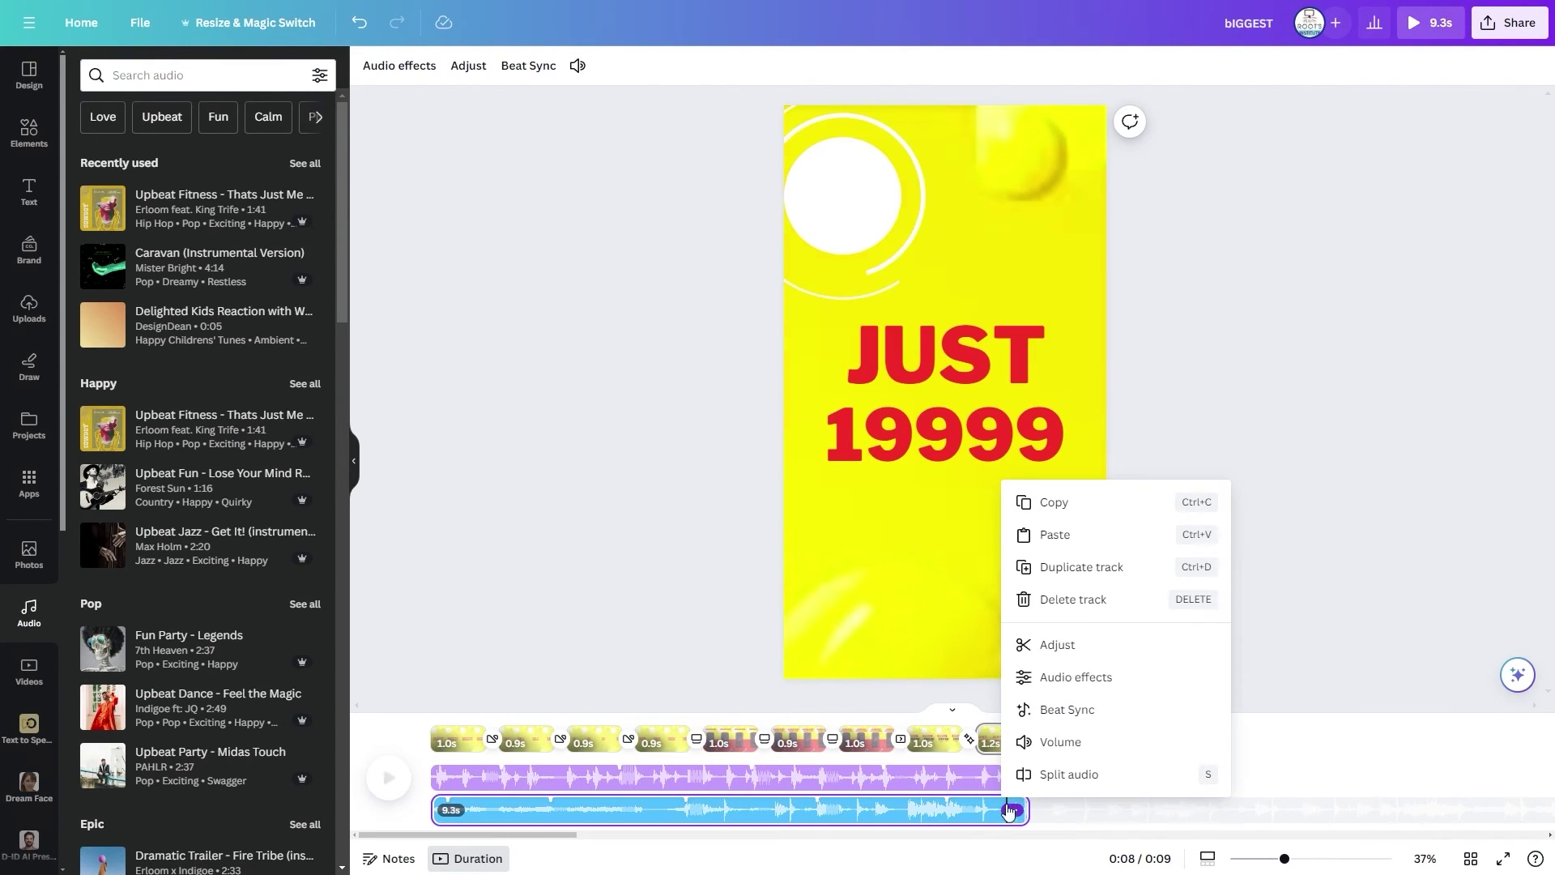
left_click(1073, 601)
key("space")
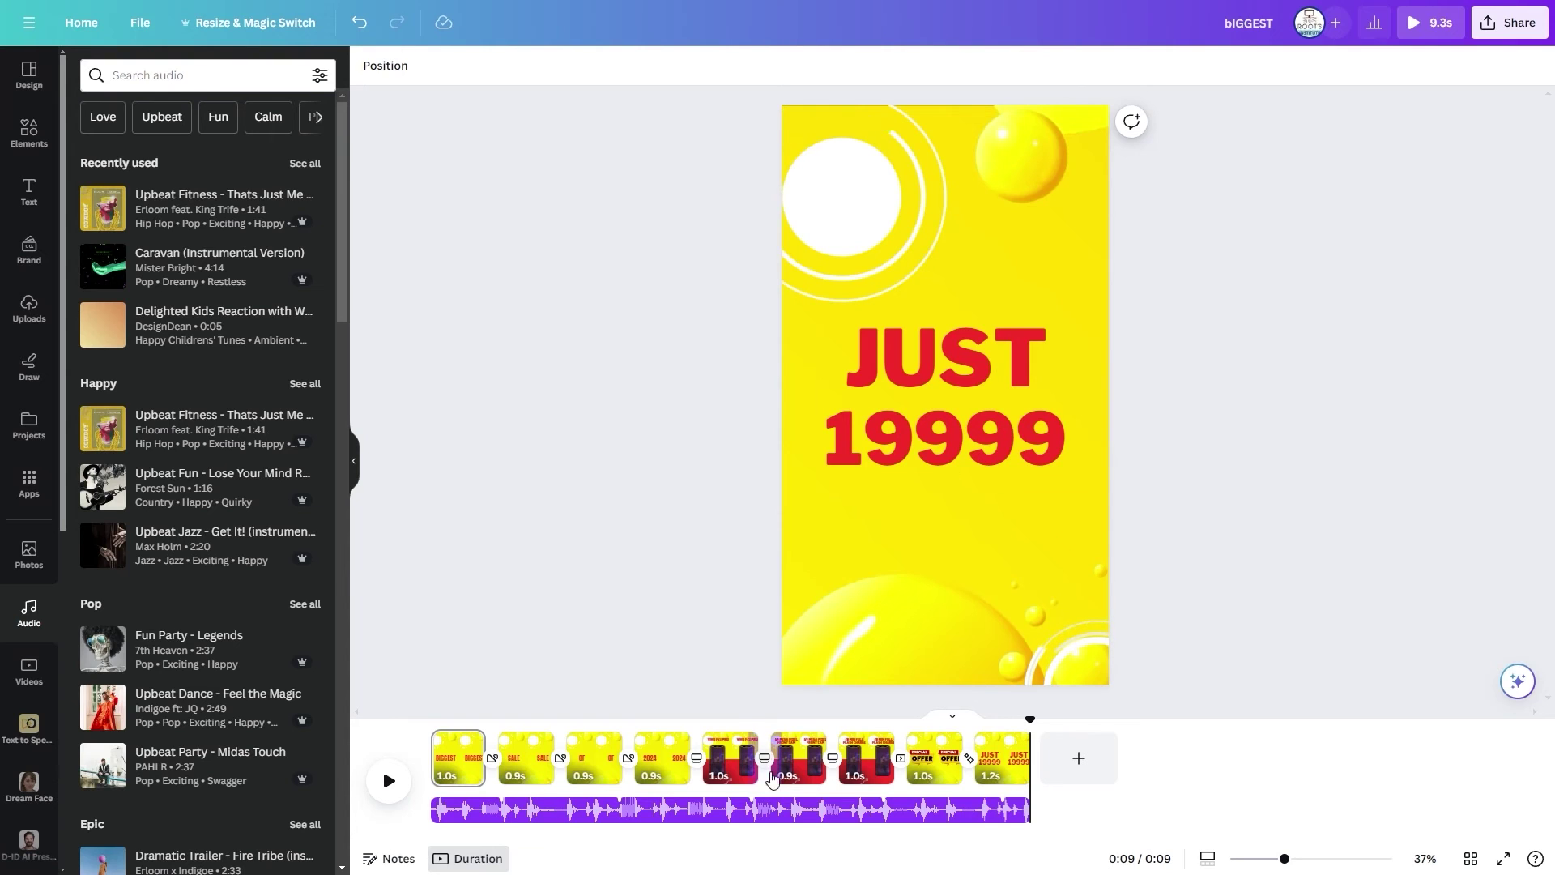
- Turn on Beat Sync for the Caravan track so pages and elements are timed to the music
left_click(765, 819)
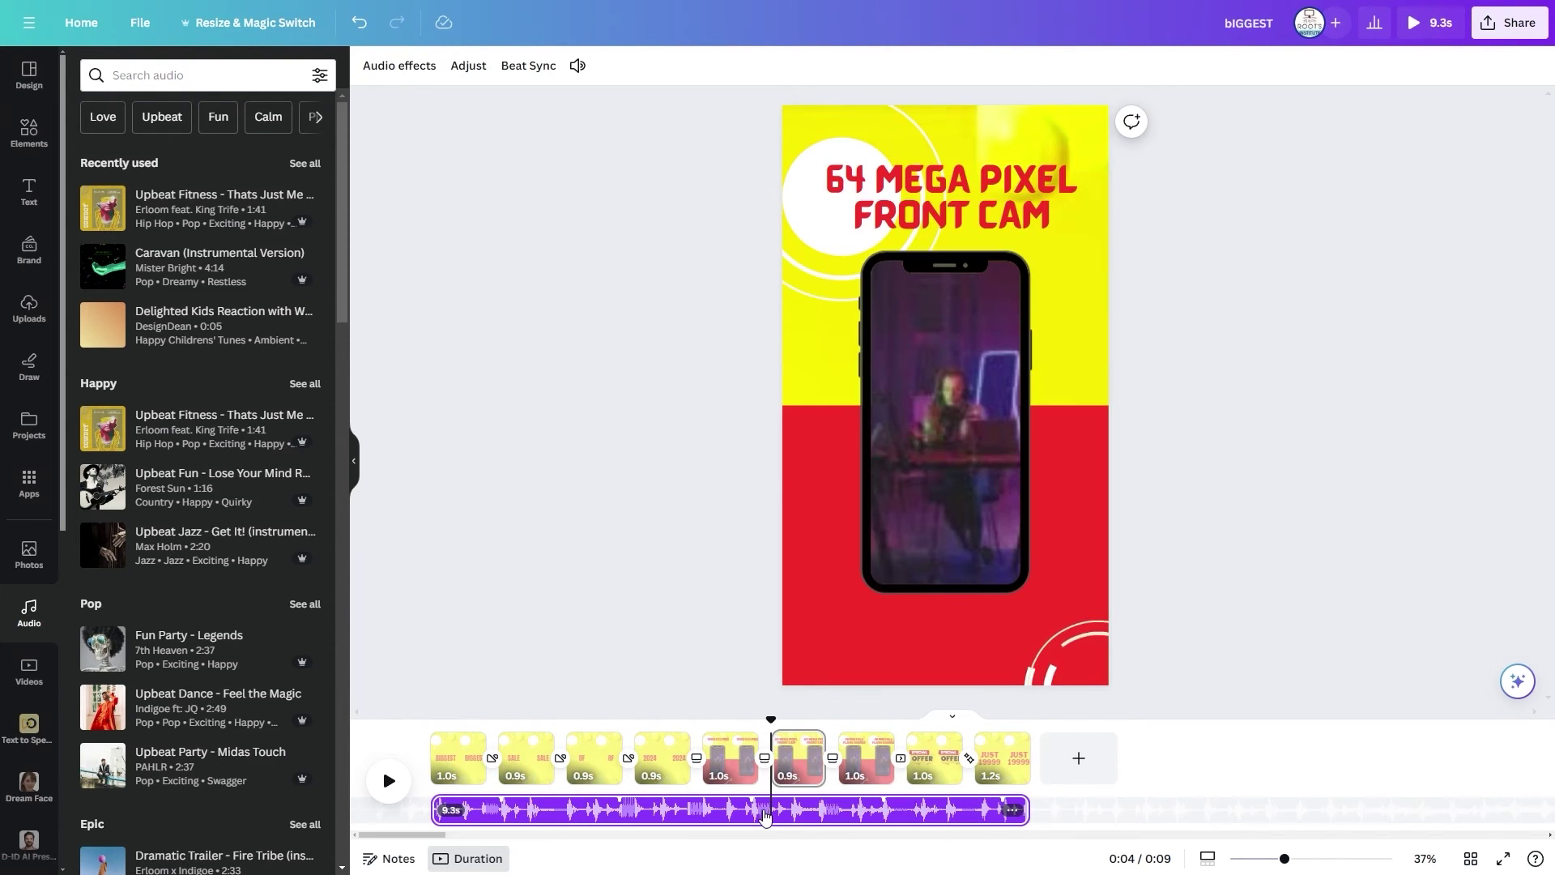
left_click(515, 67)
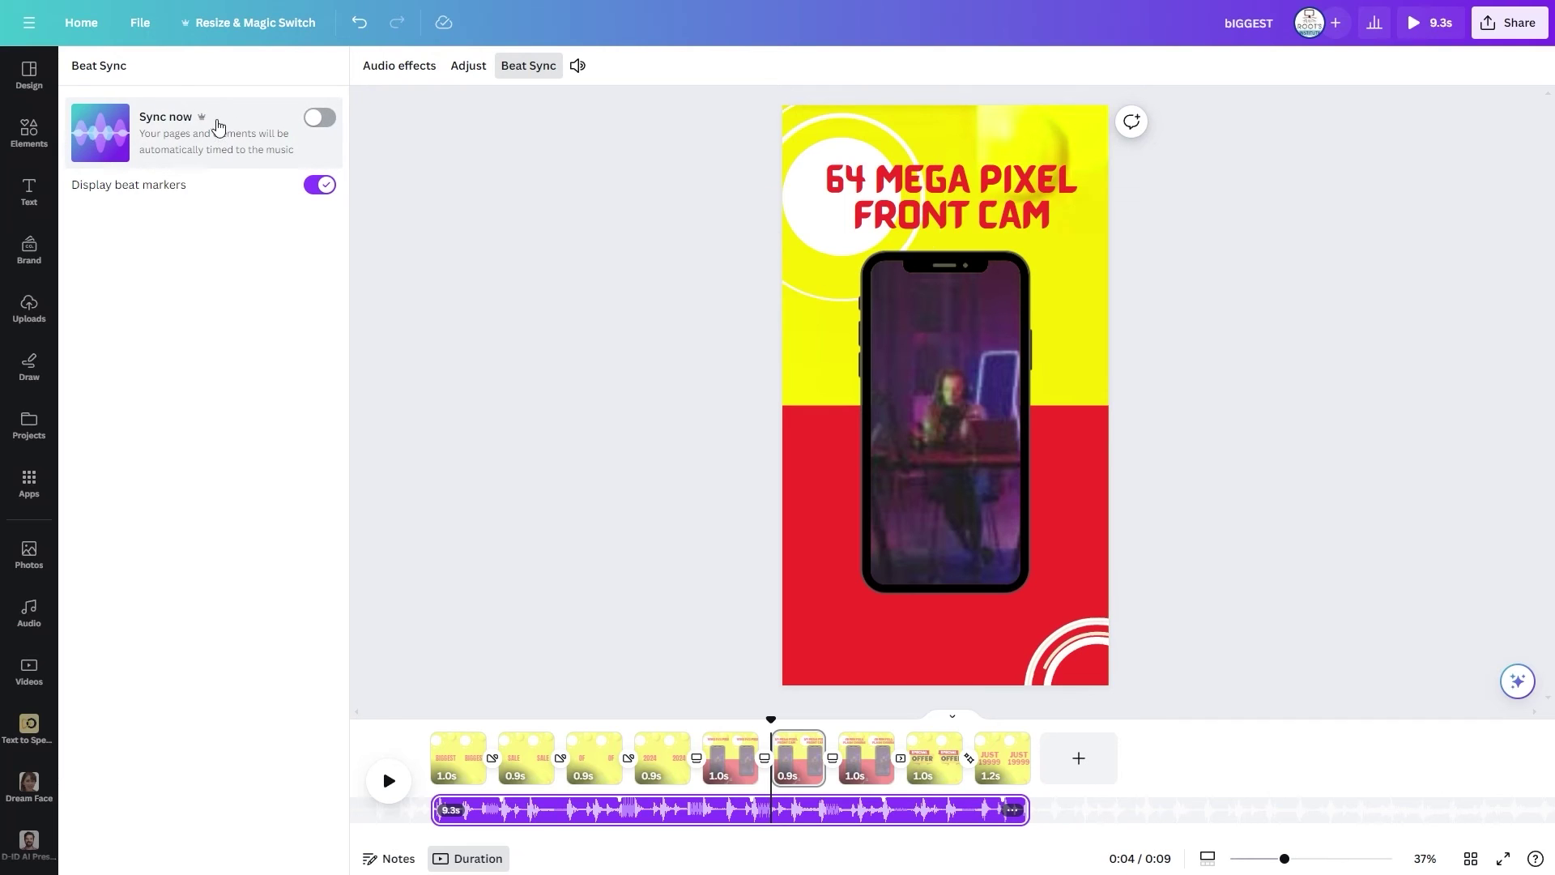
left_click(320, 119)
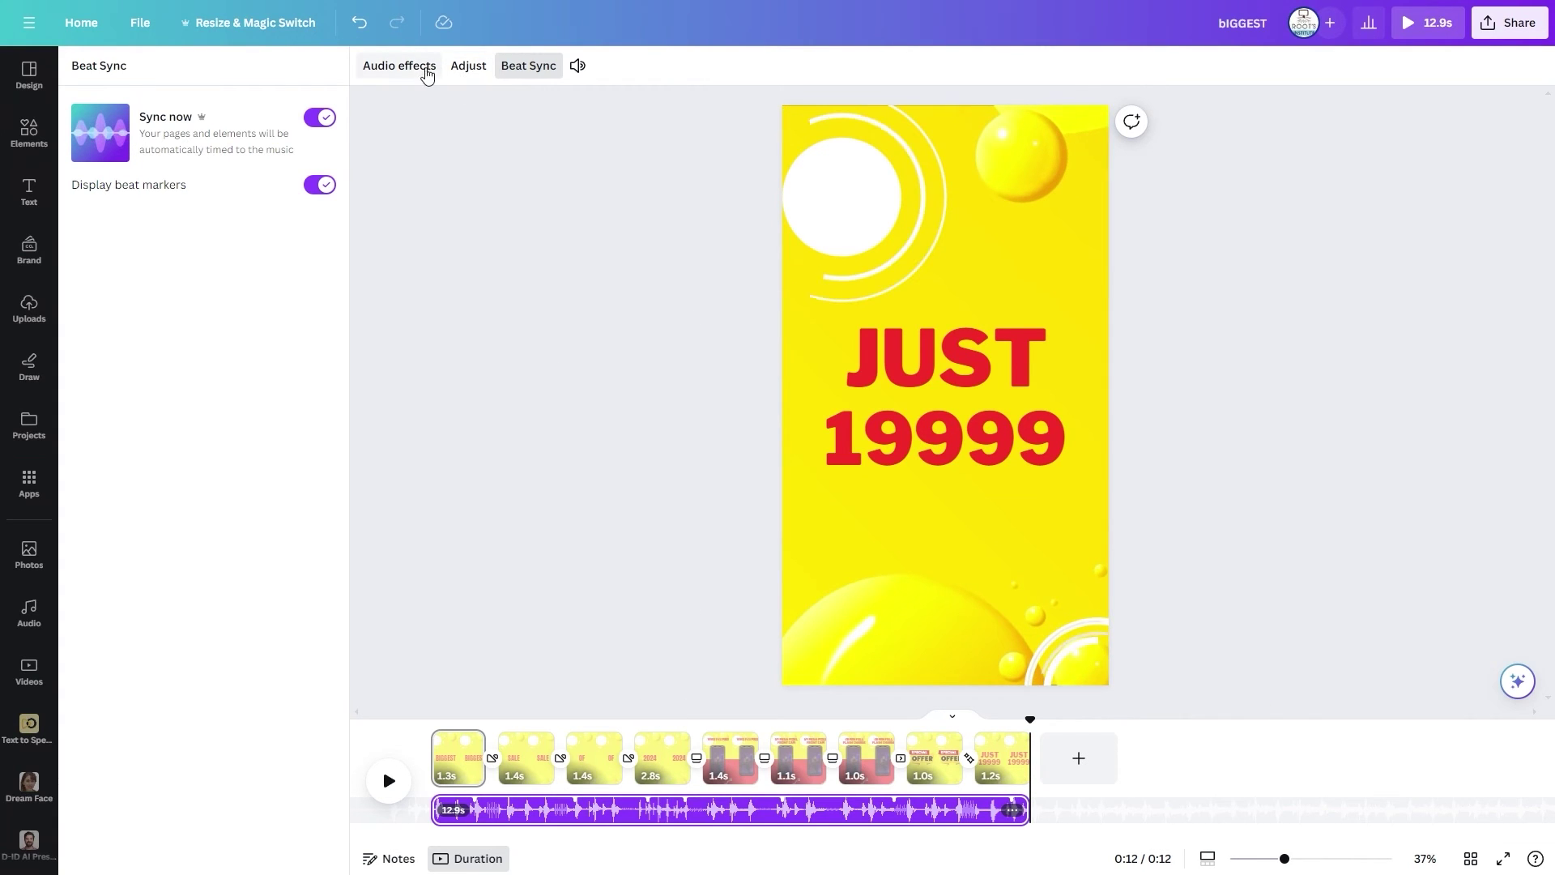
- Apply a 1.0s fade in and a 1.0s fade out to the Caravan track and preview the video's opening
left_click(382, 66)
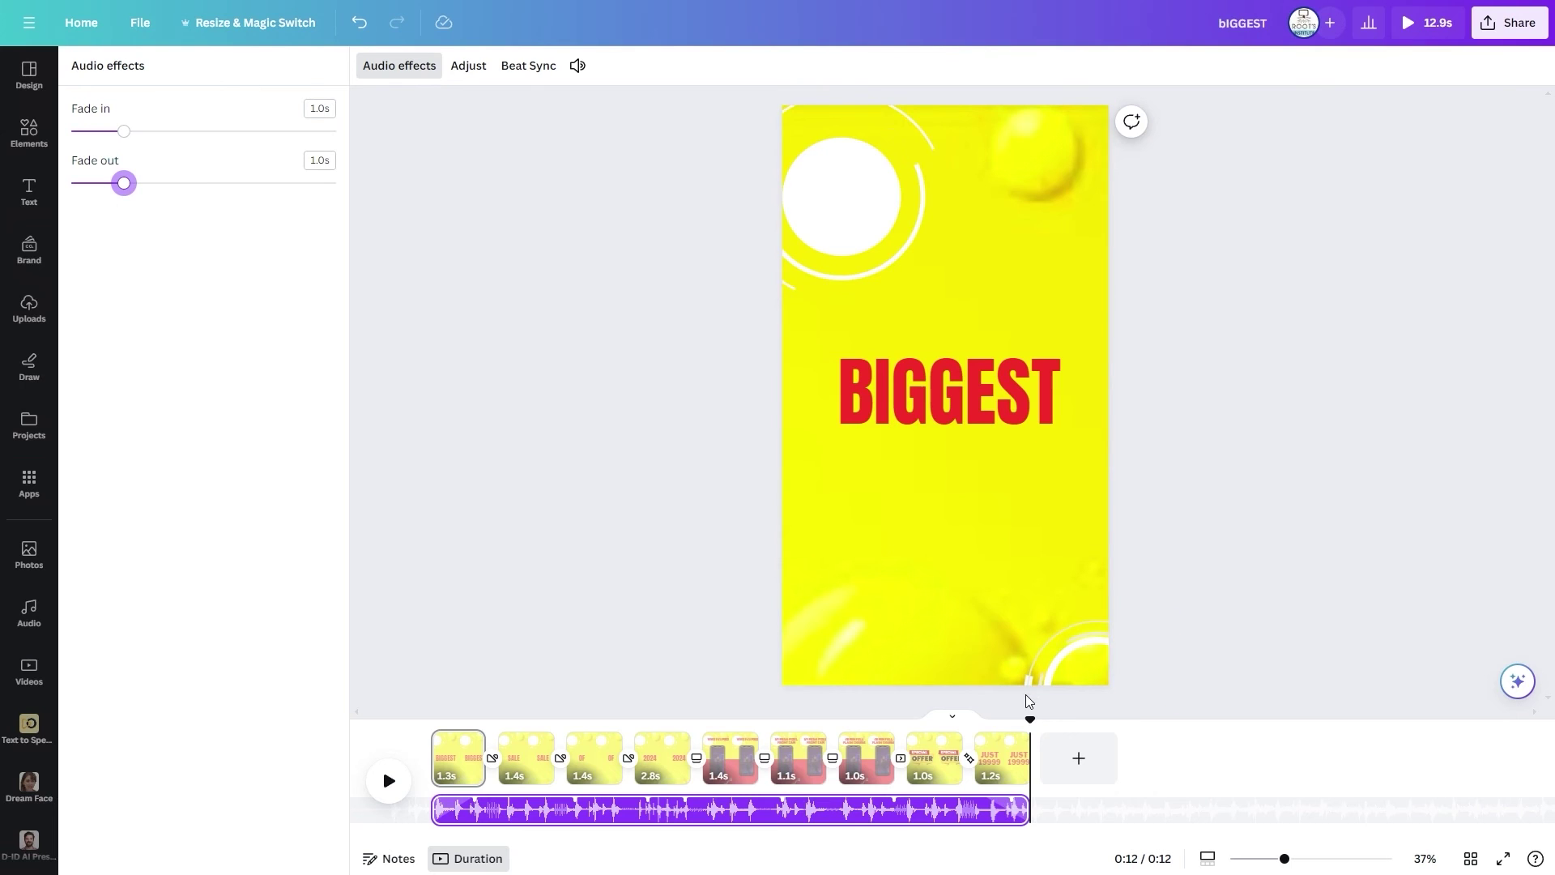
left_click_drag(1030, 719, 850, 719)
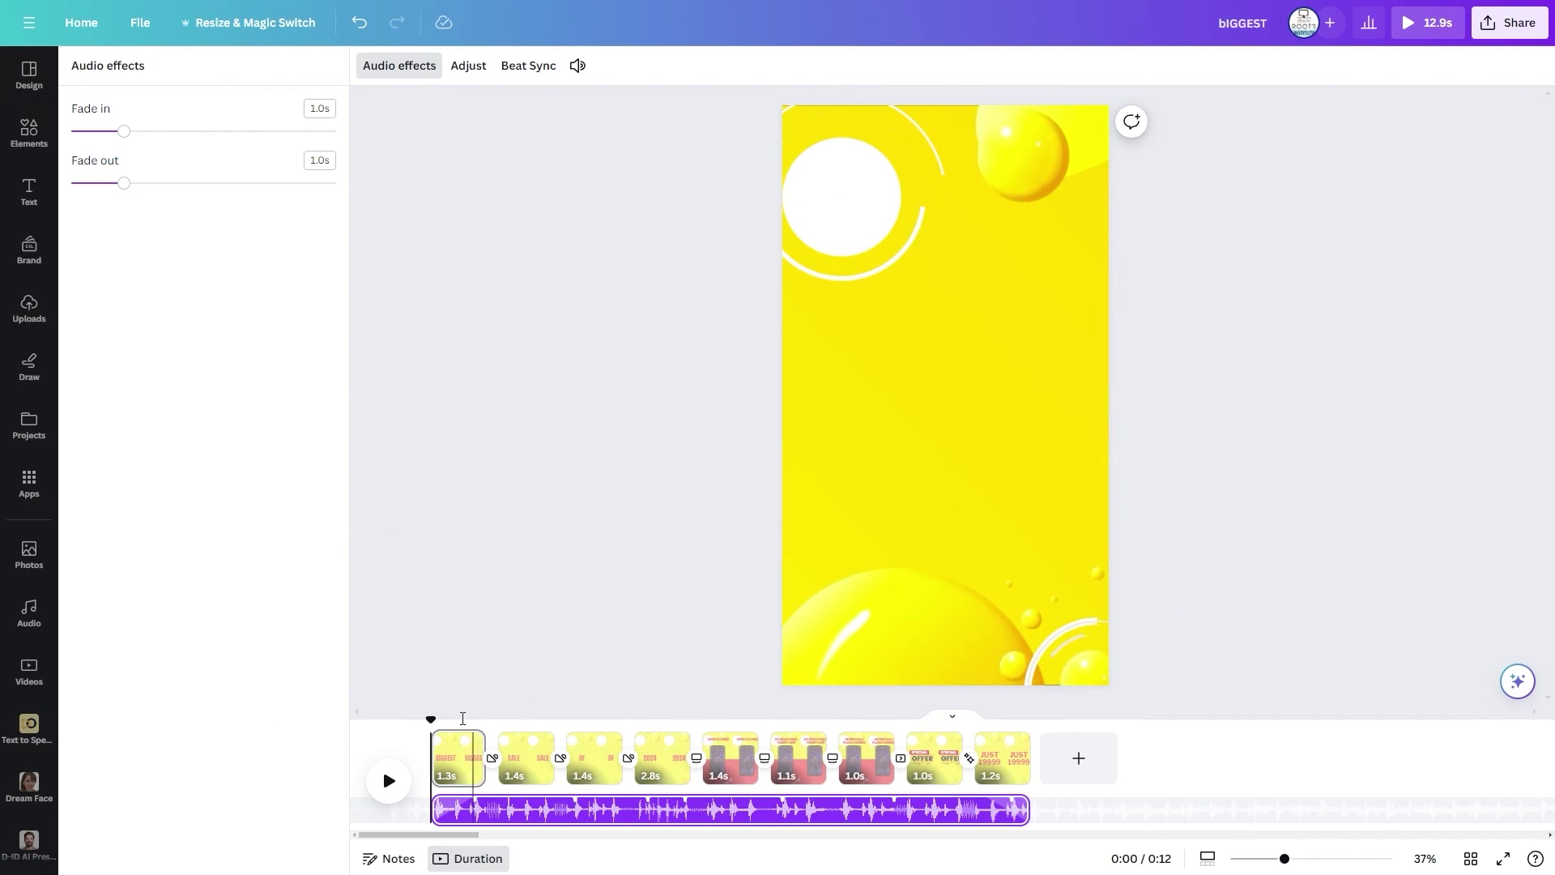
left_click(387, 782)
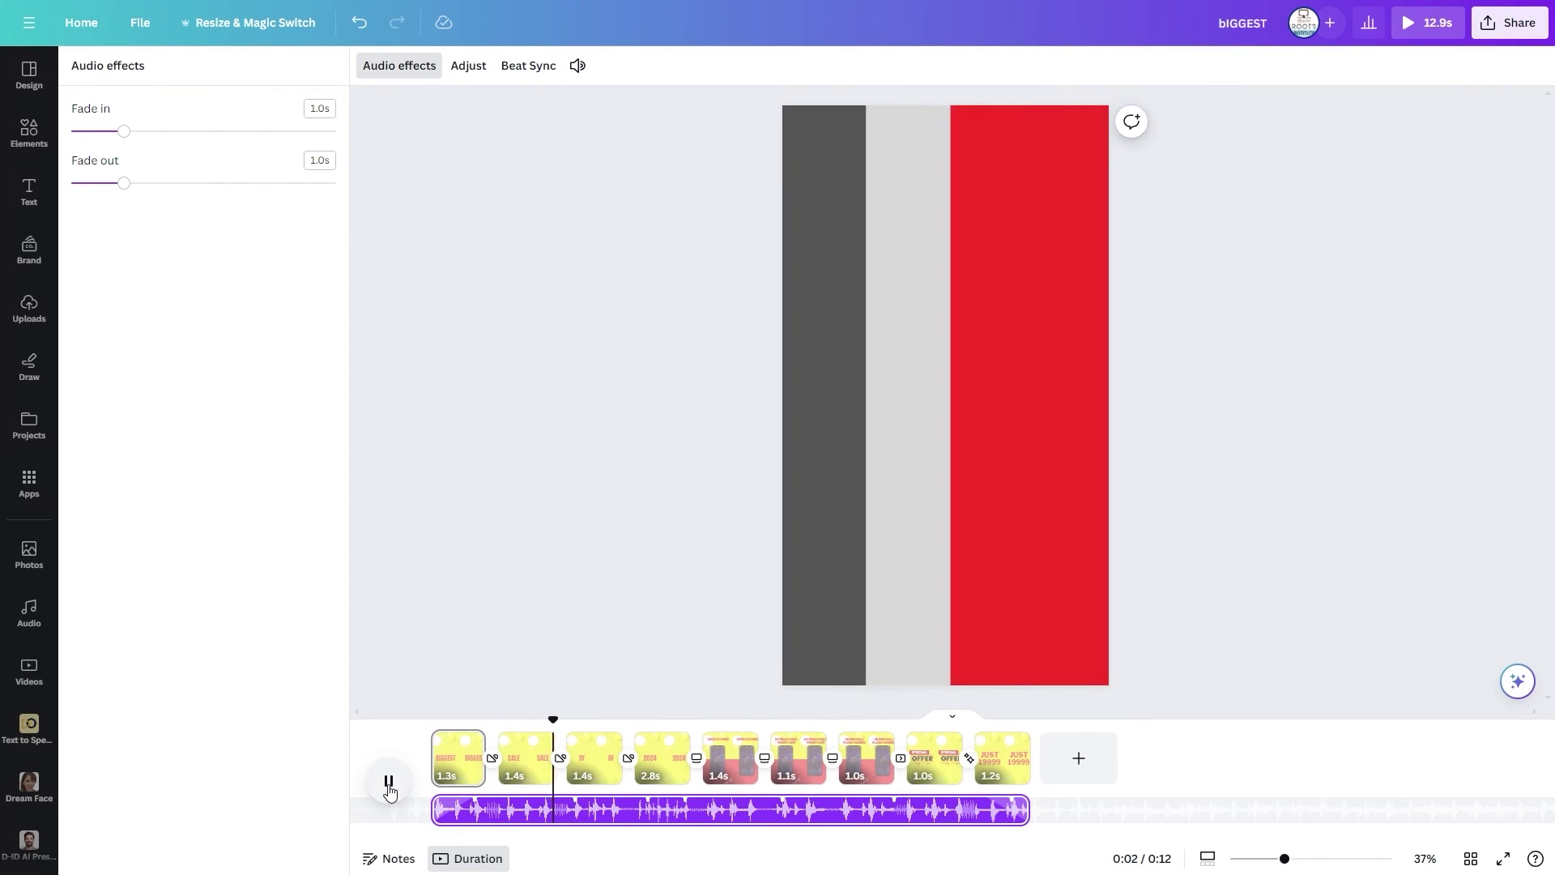
left_click(389, 781)
- Try a 2.5s fade in and fade out on the Caravan track and play the video from the start
left_click_drag(125, 144, 213, 148)
left_click_drag(138, 191, 205, 205)
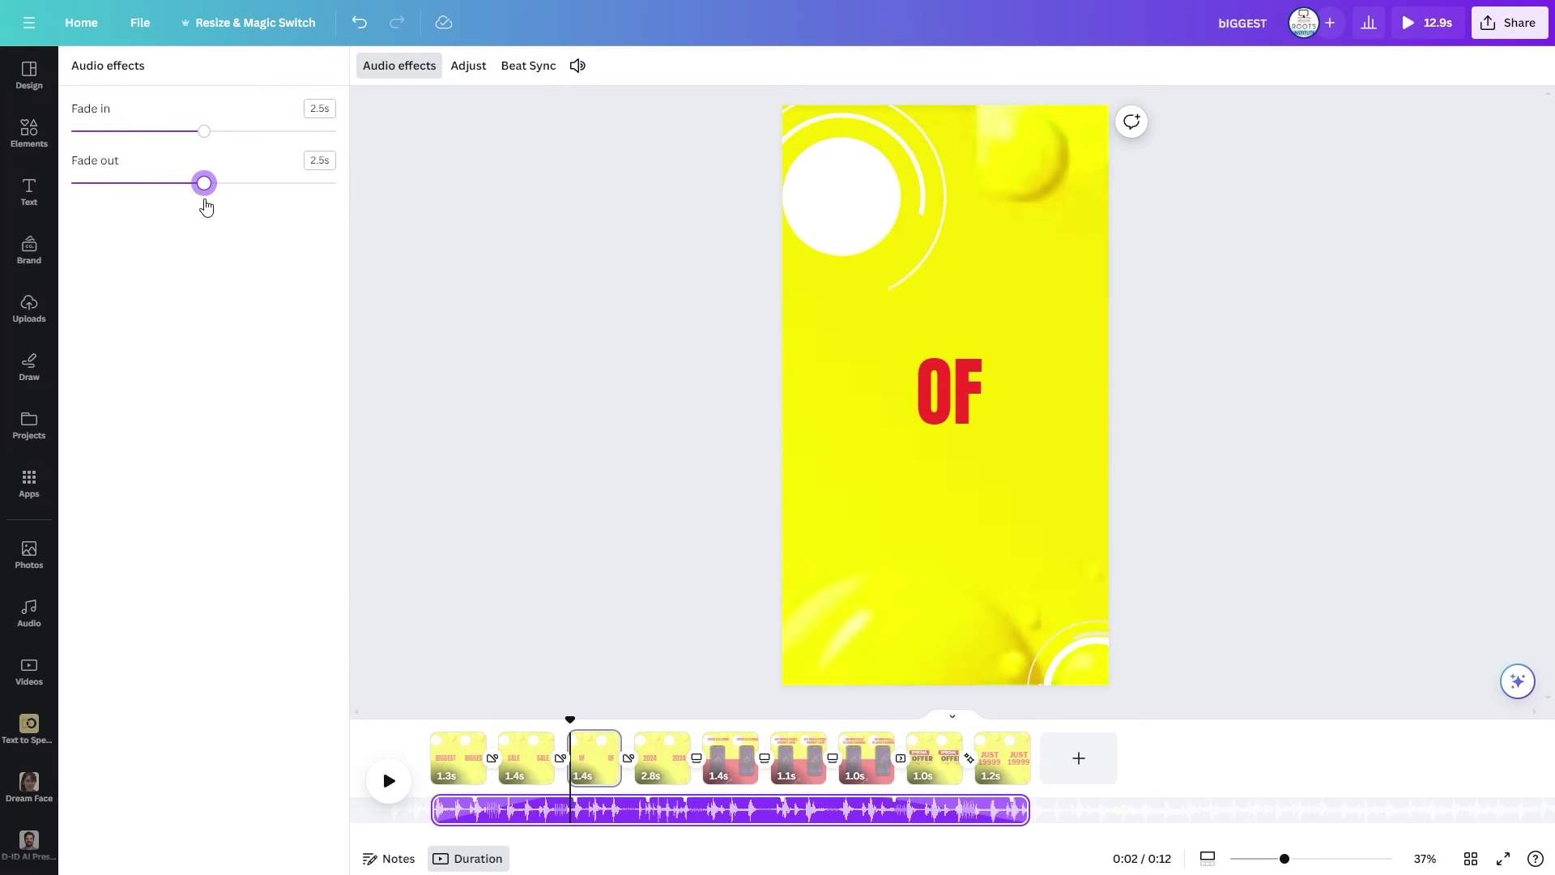
left_click_drag(581, 719, 426, 714)
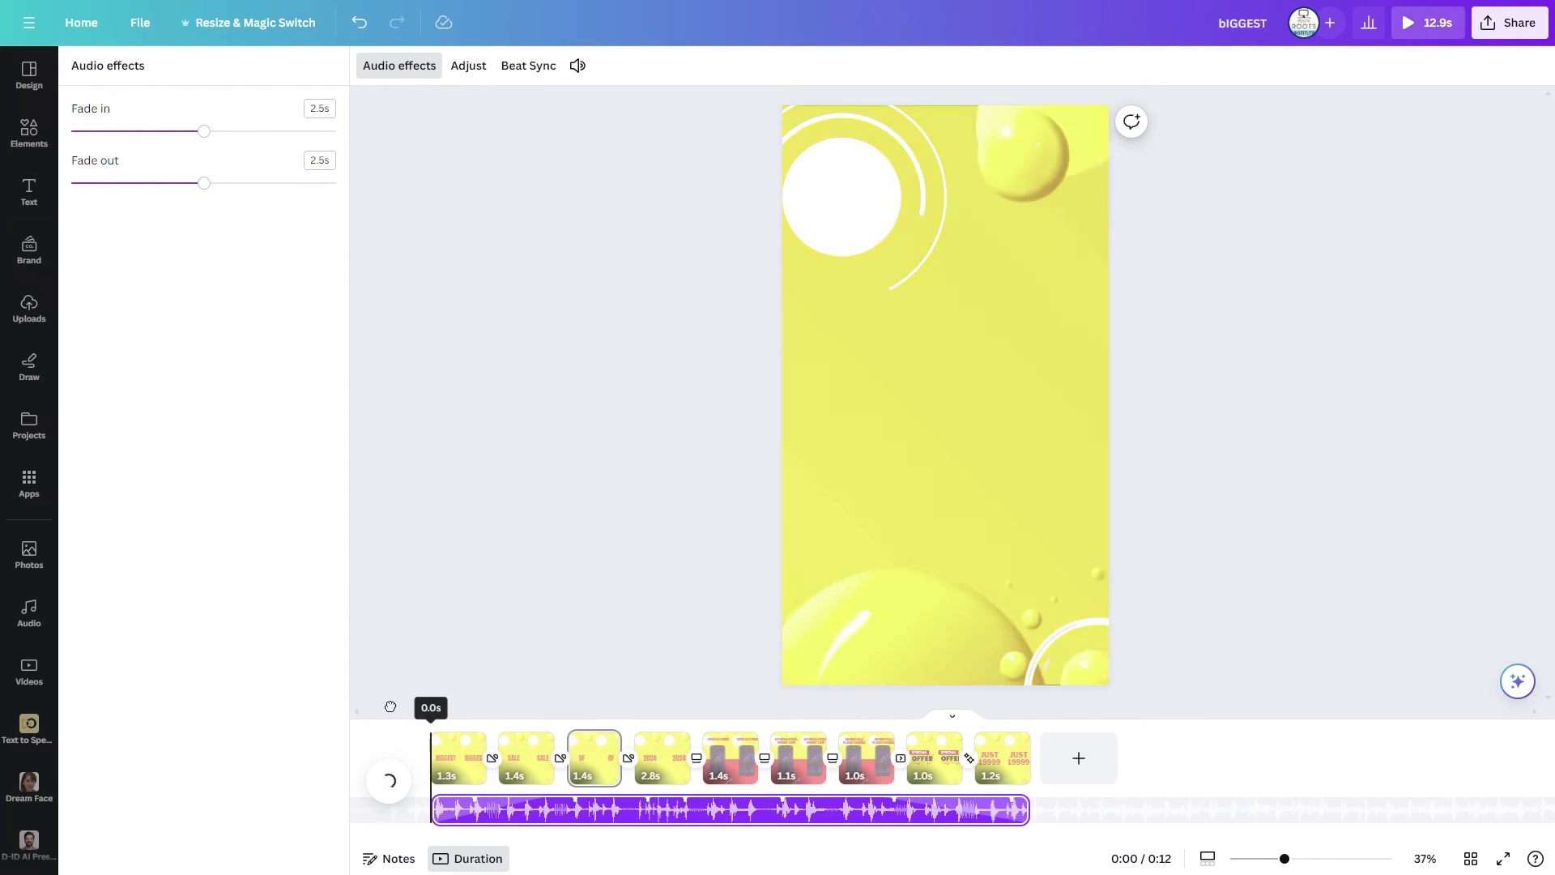
left_click(390, 783)
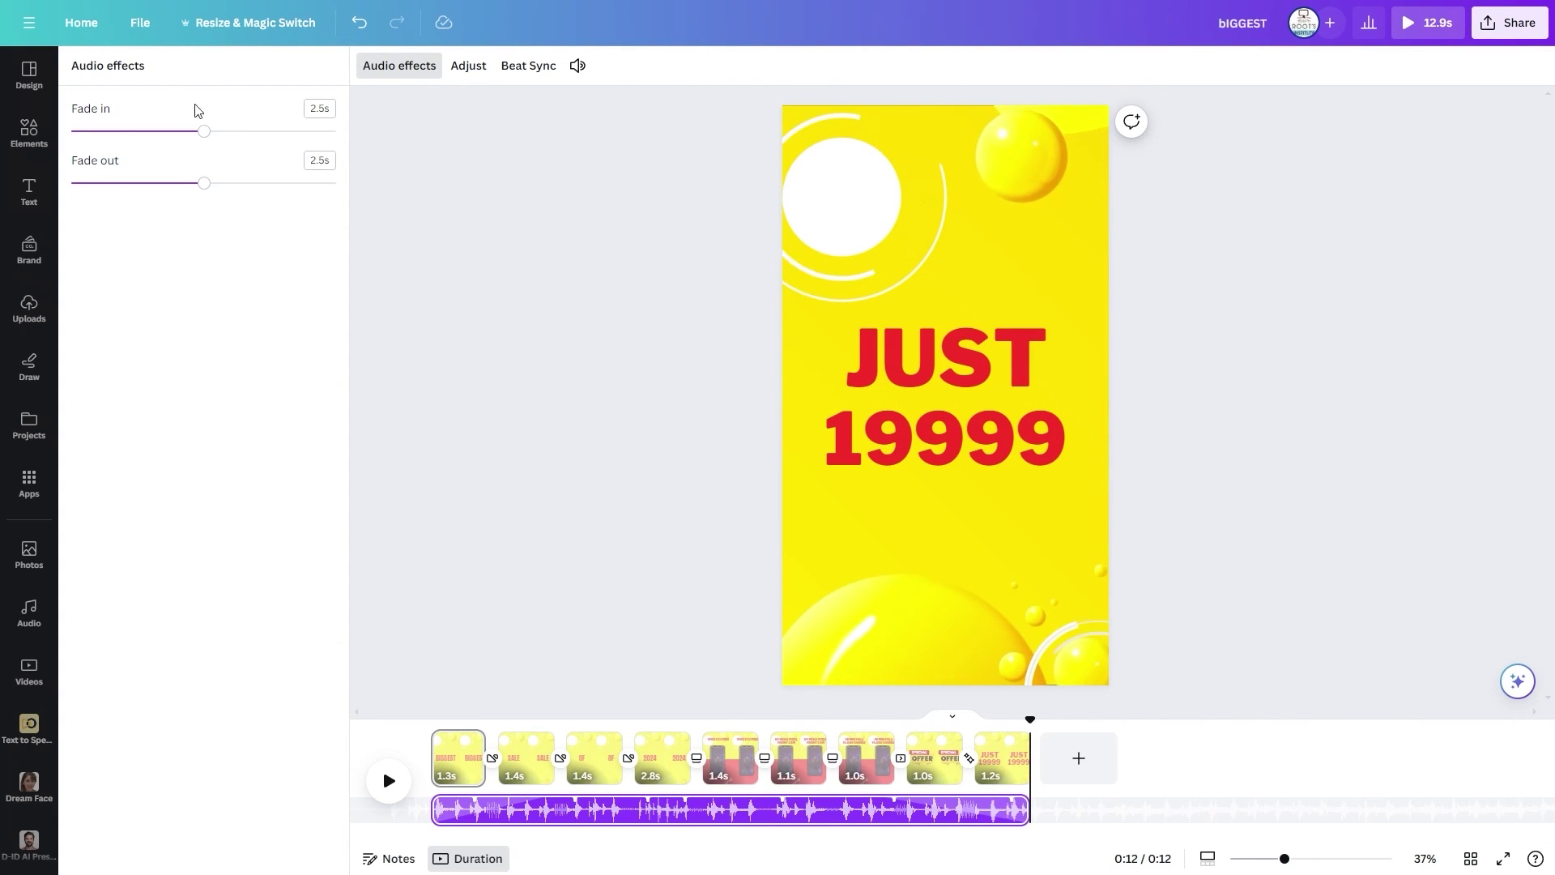
- Set the Caravan track's fade in and fade out to 1.0s, and after a preview reduce the fade in to its minimum
left_click_drag(204, 142, 139, 144)
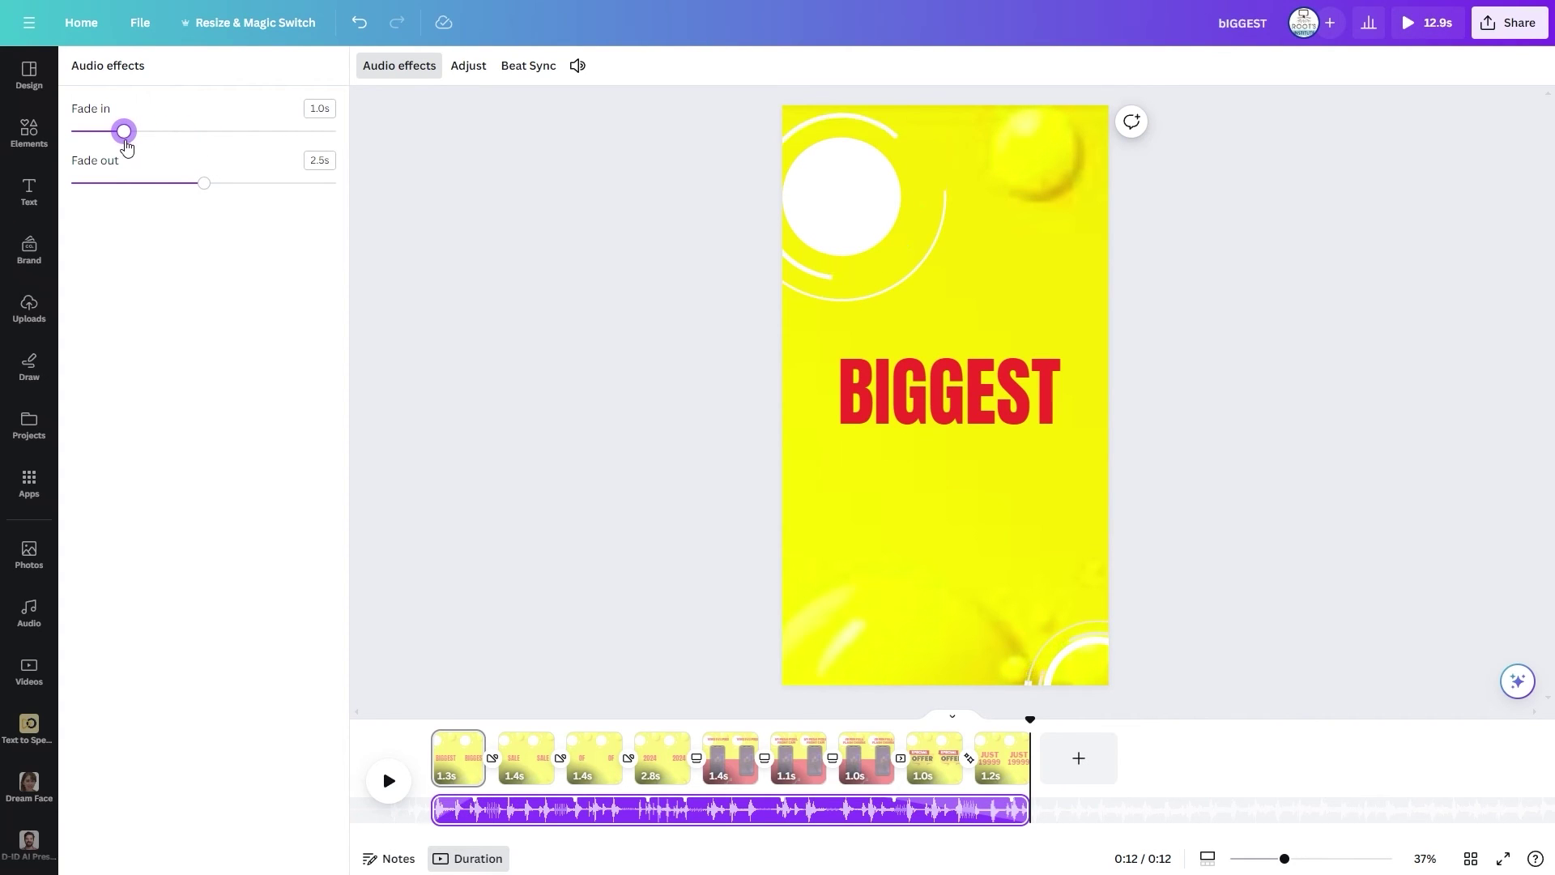
left_click_drag(202, 185, 135, 185)
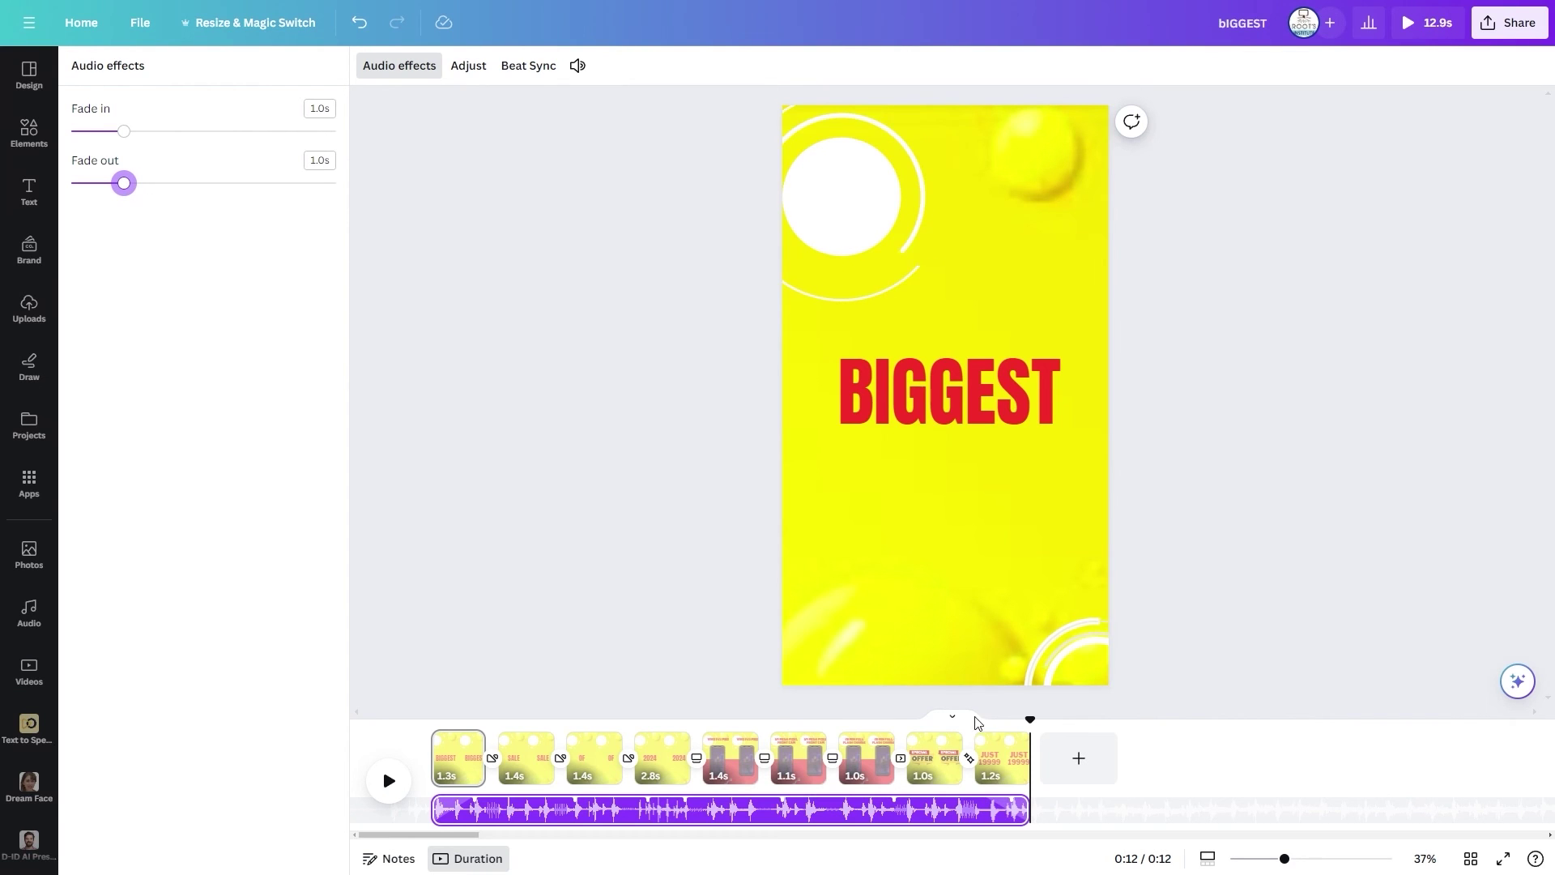
left_click(388, 781)
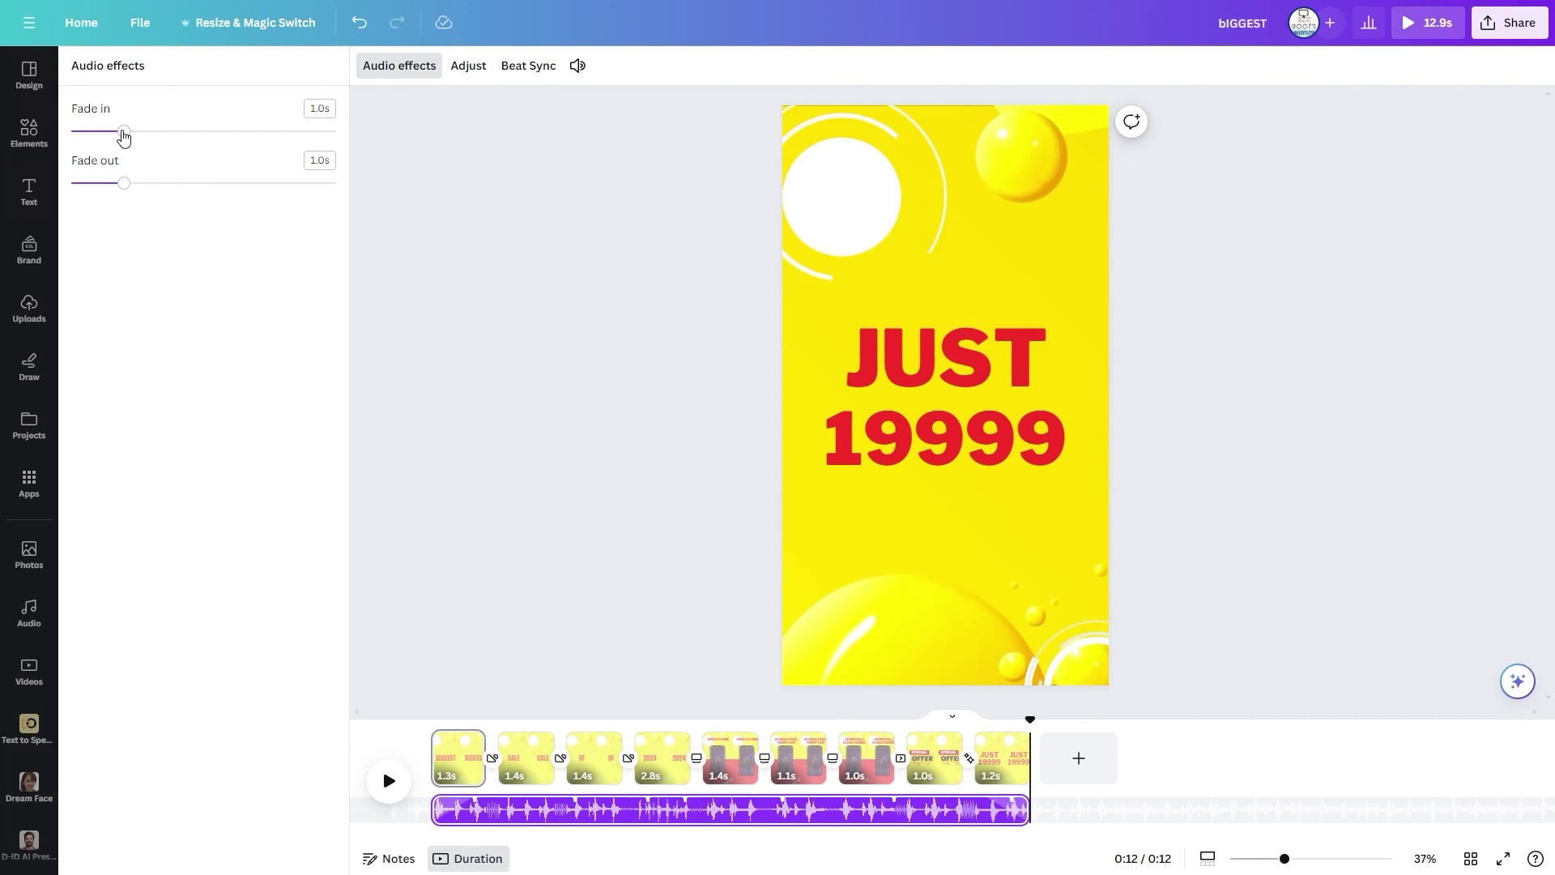
left_click_drag(123, 132, 3, 142)
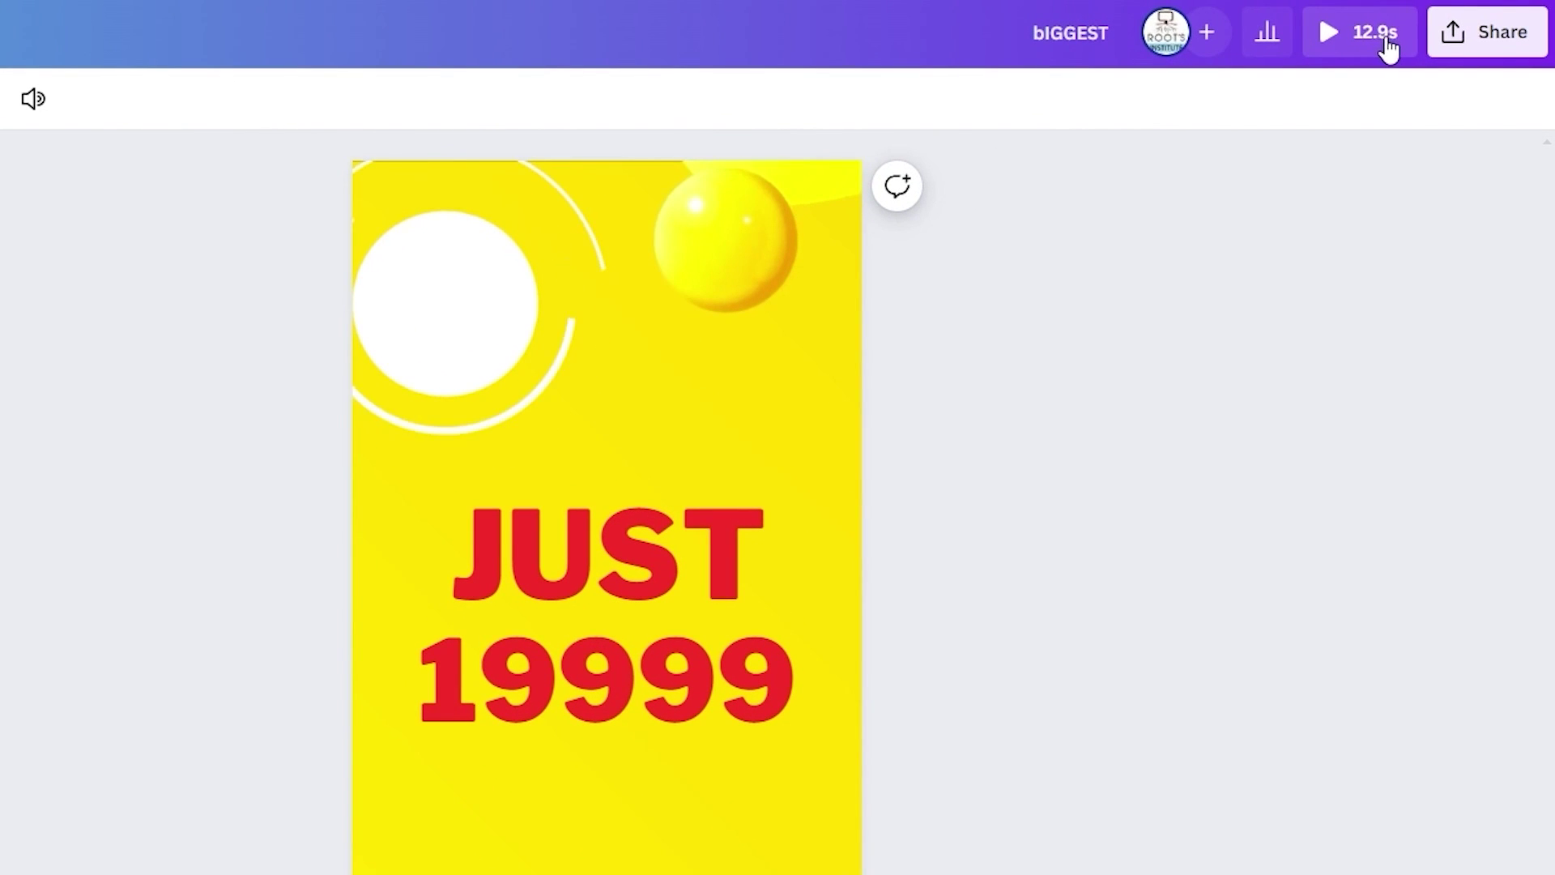
- Download all pages as a 1080p MP4 video, save it as Canva Animation in the Class 09 folder, and play the file
left_click(1492, 57)
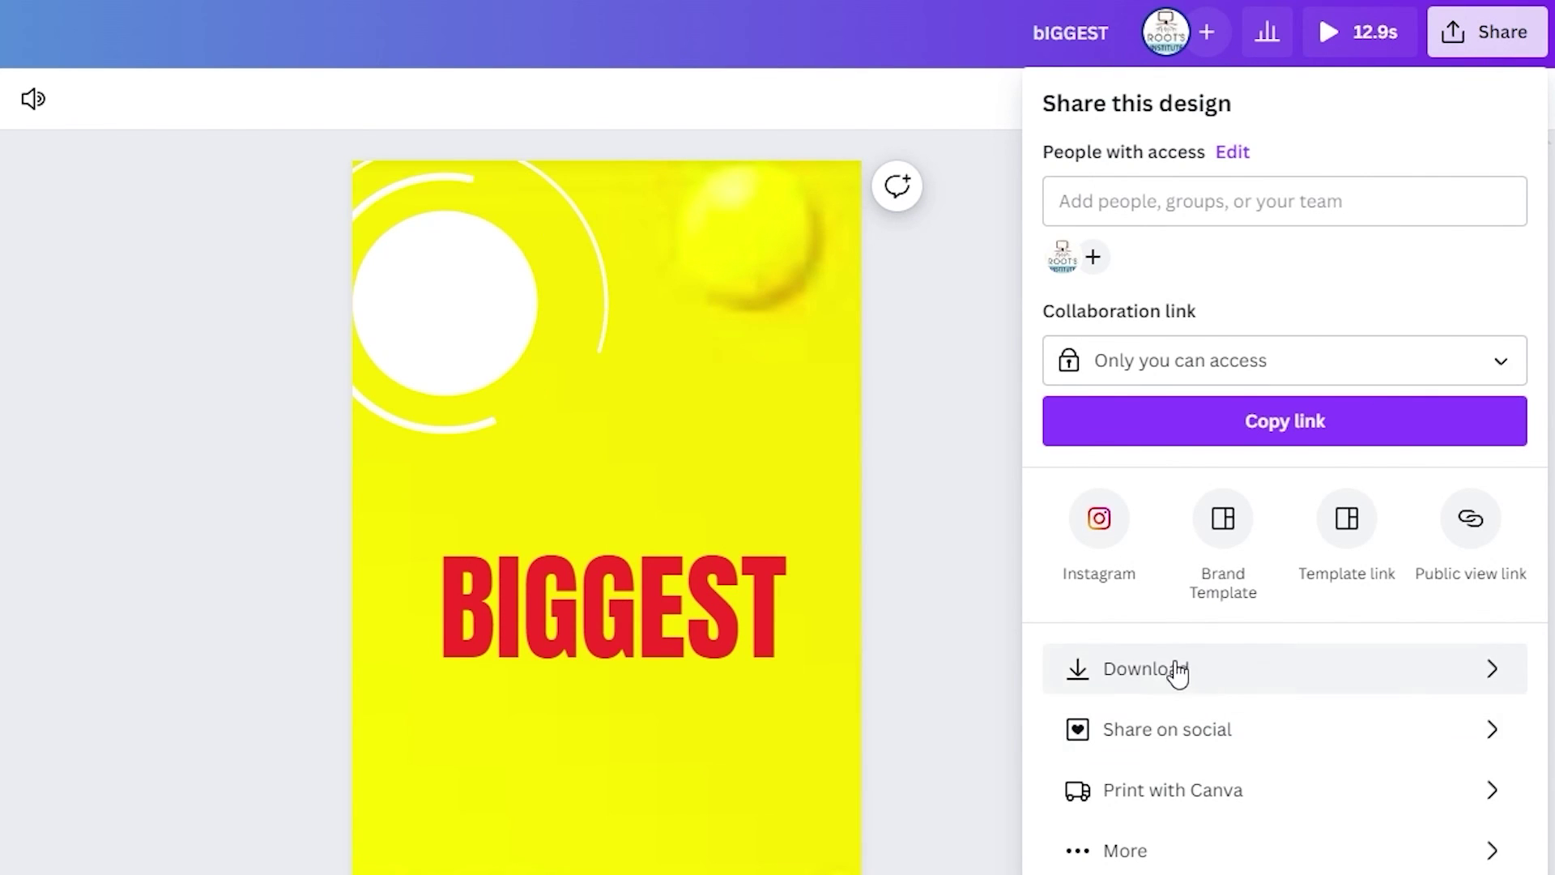
left_click(1173, 668)
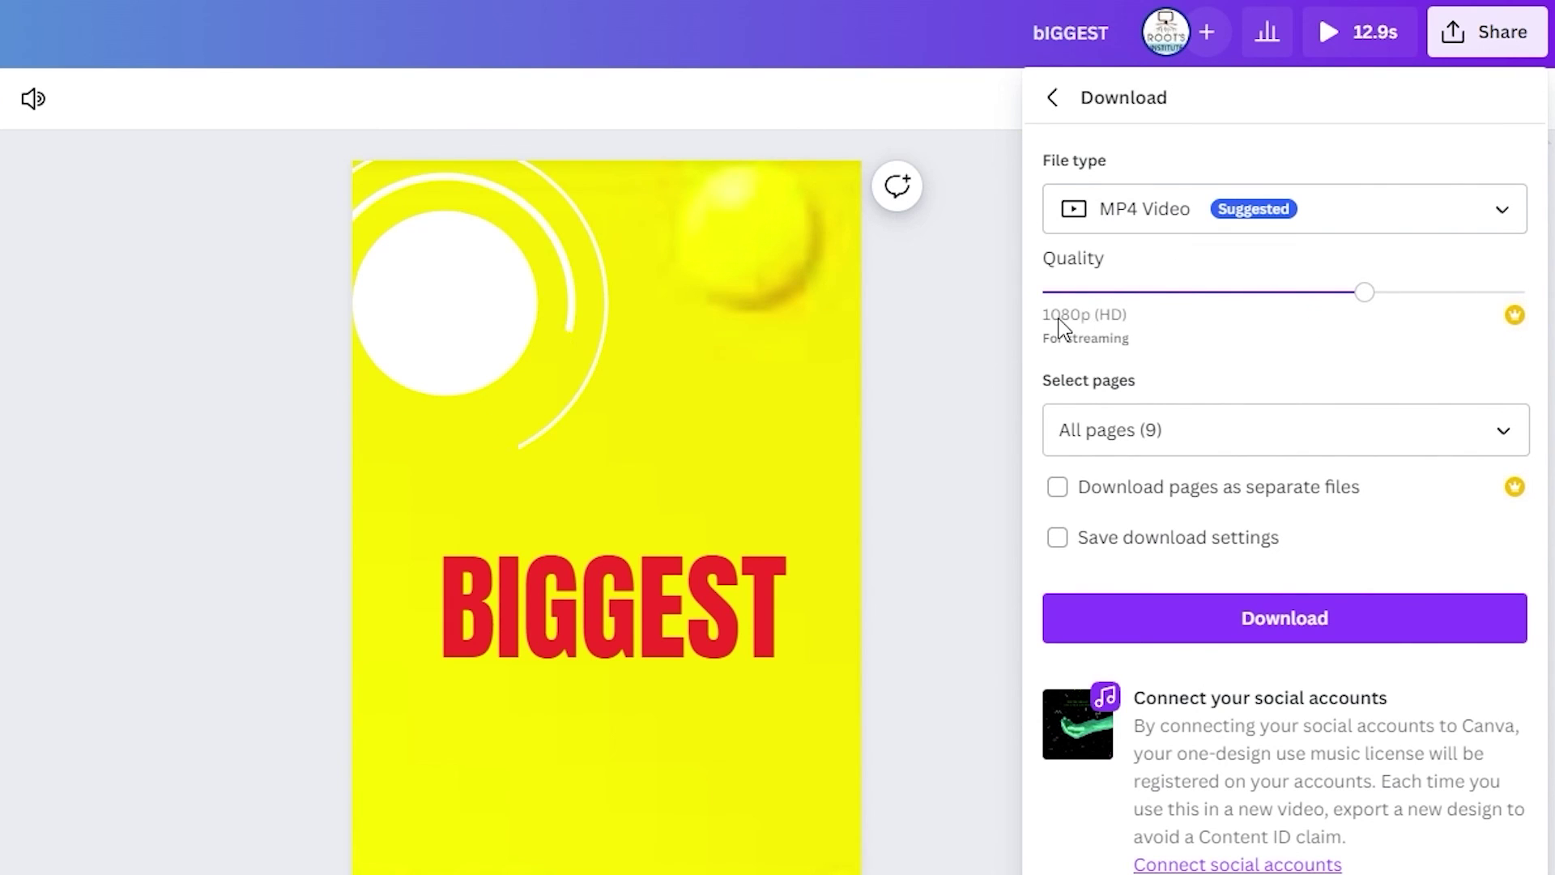
left_click(1347, 624)
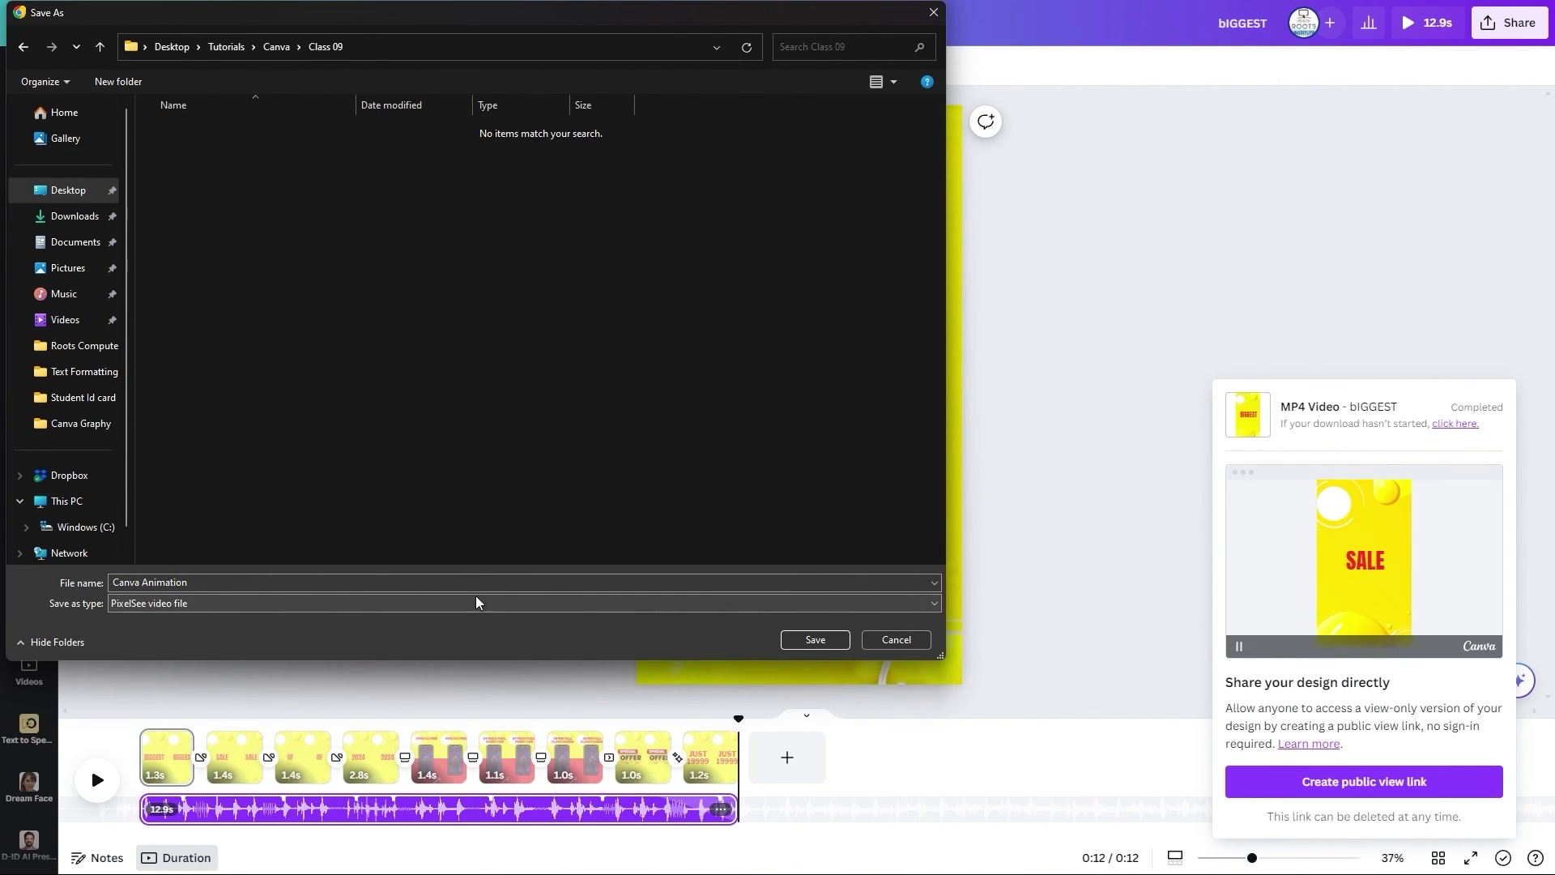
left_click(814, 640)
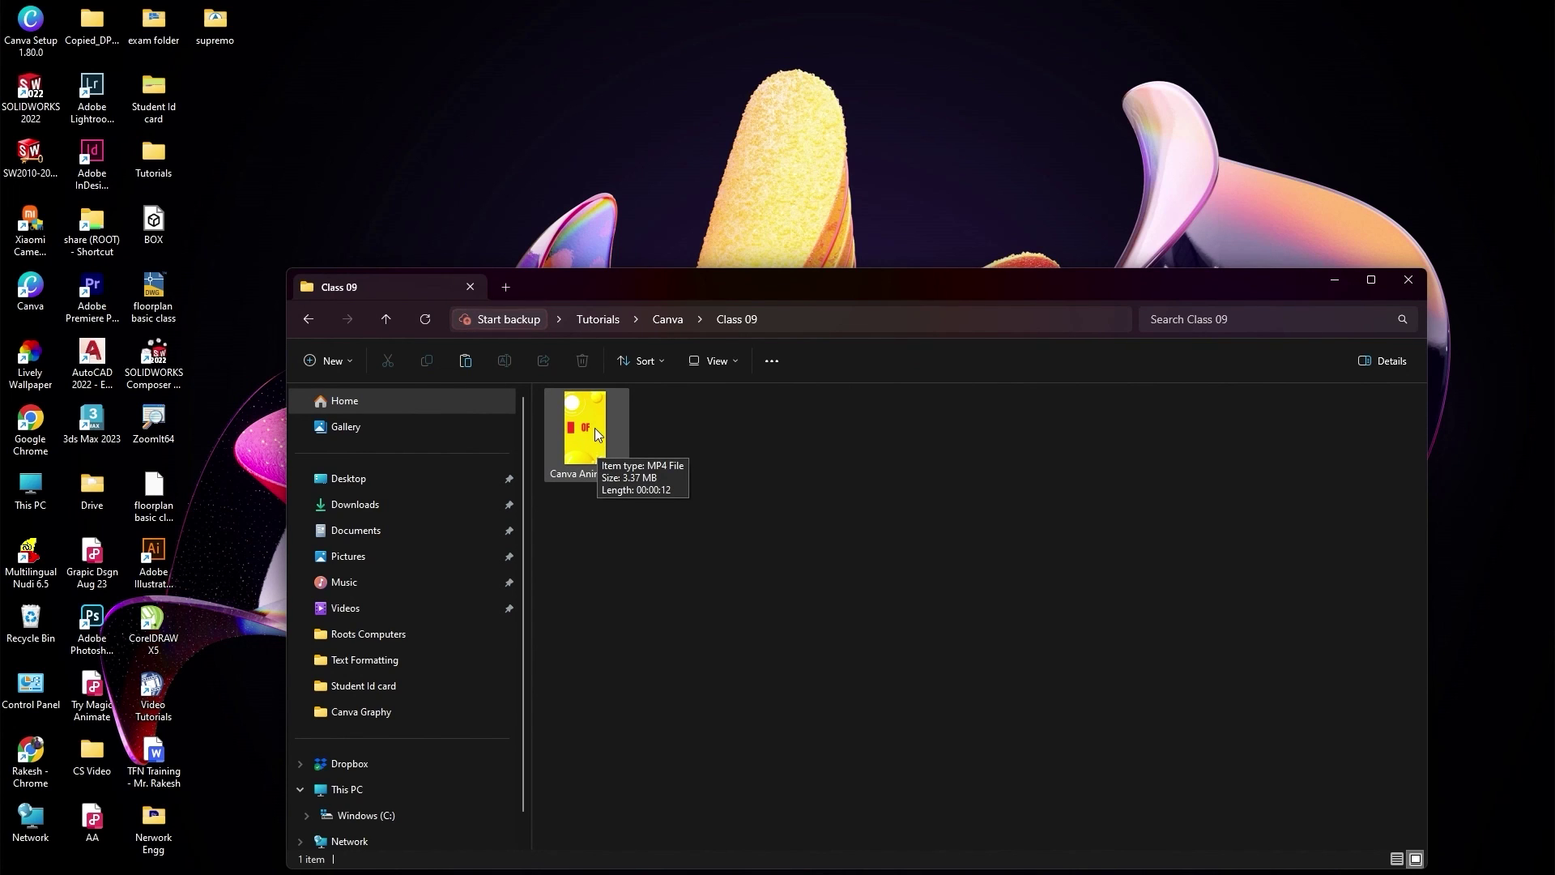
double_click(594, 429)
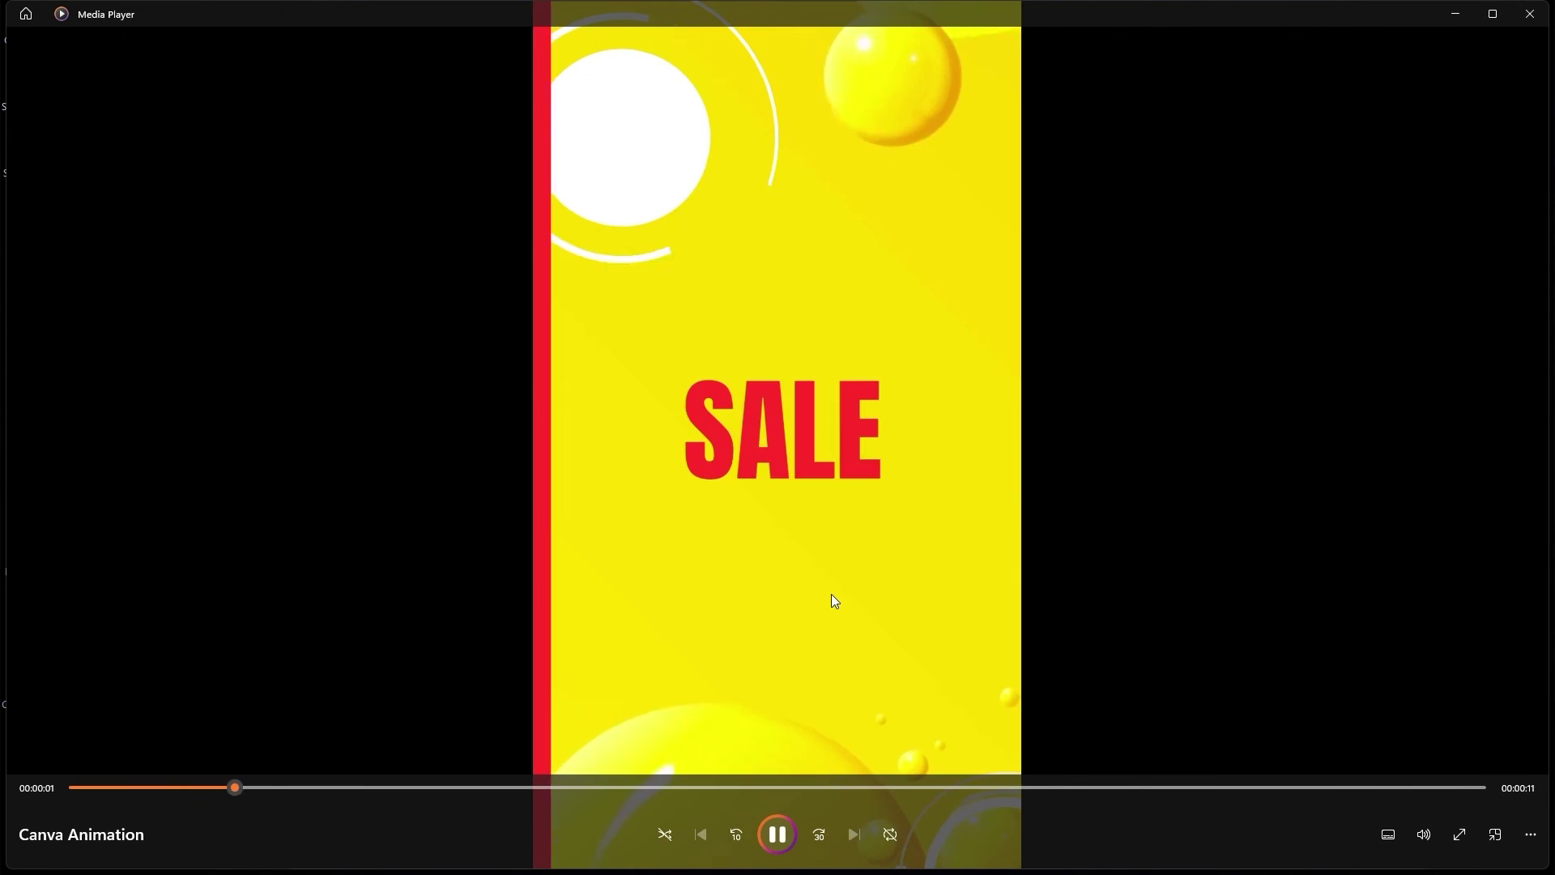